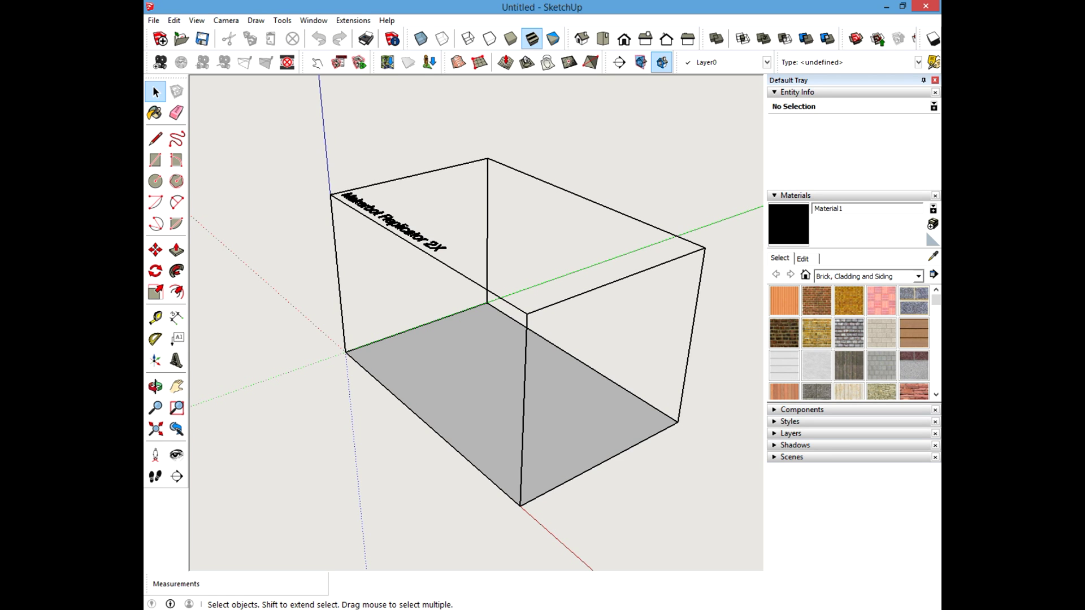
Step: Examine the 3D printer build volume box from near and far
middle_click_drag(474, 339, 458, 322, "shift")
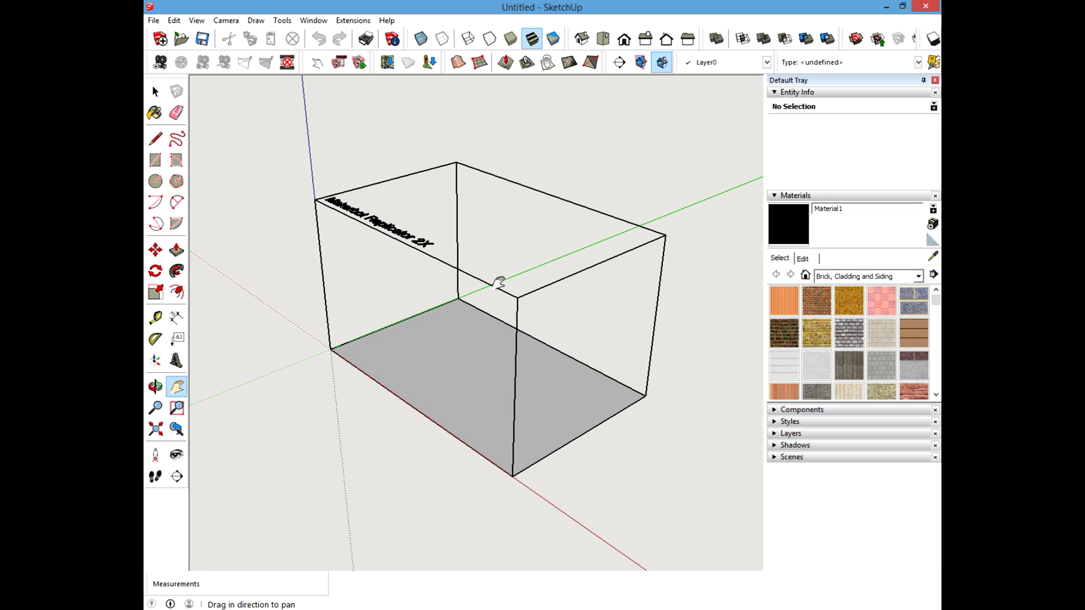
left_click(155, 92)
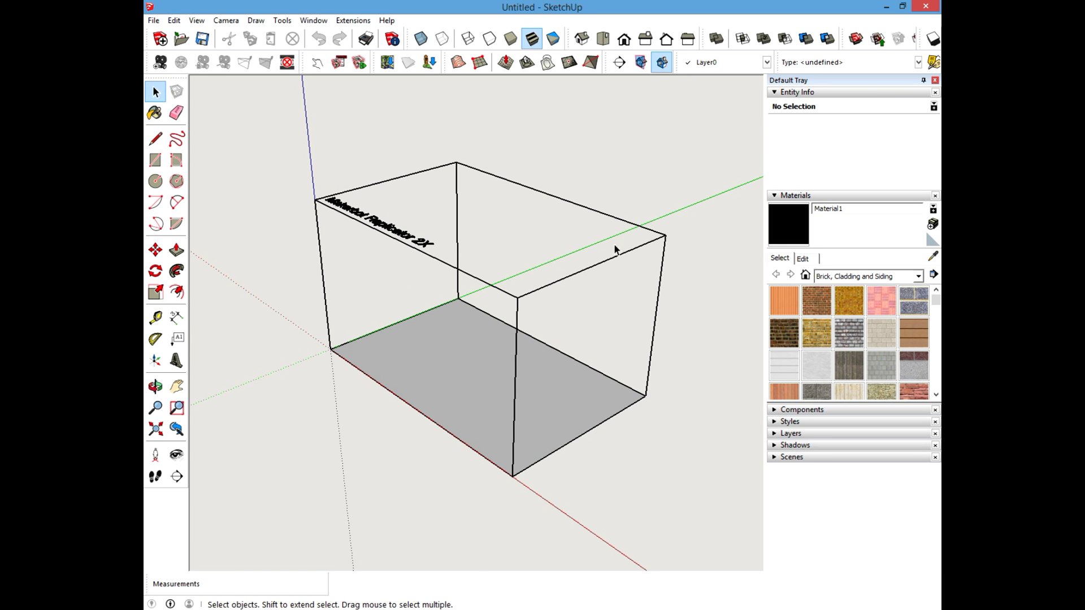
scroll(565, 291, "up", 3)
scroll(556, 308, "down", 4)
scroll(484, 317, "up", 3)
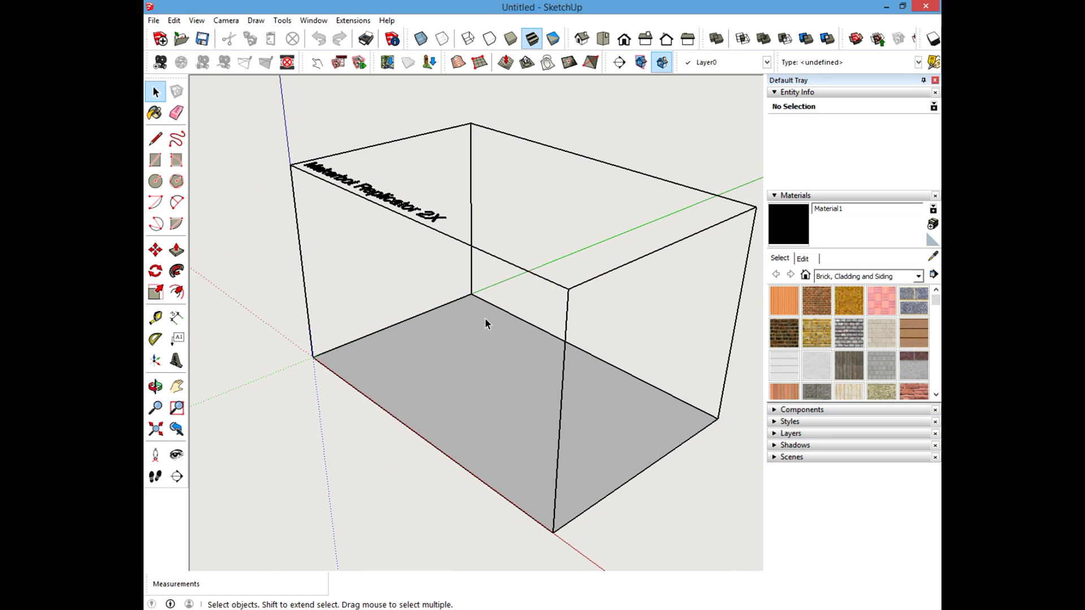
scroll(485, 323, "down", 3)
scroll(358, 346, "up", 4)
scroll(348, 354, "down", 3)
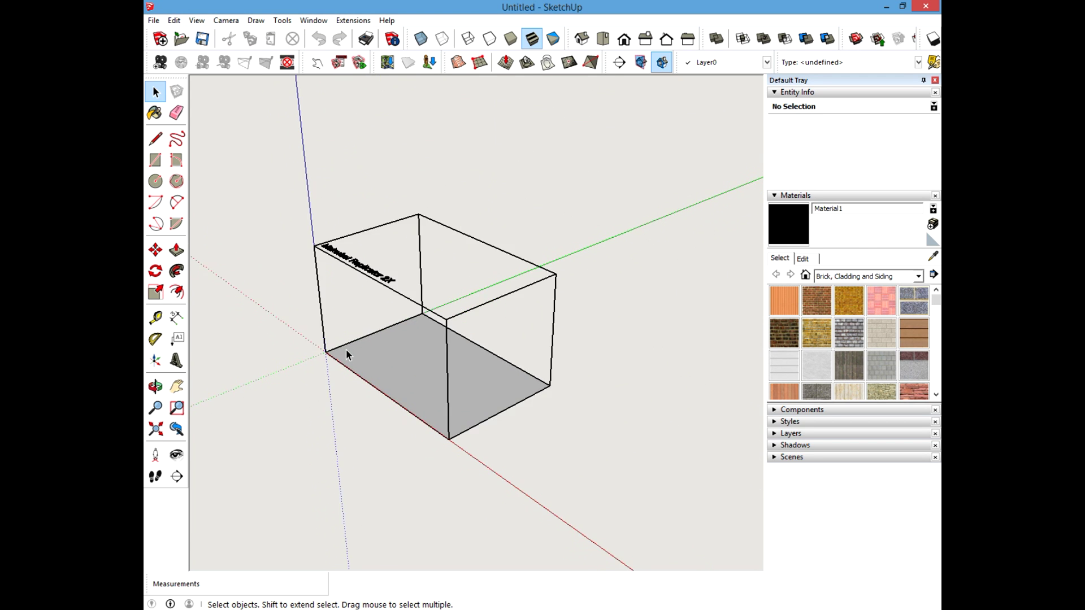
scroll(700, 361, "down", 3)
scroll(679, 357, "up", 4)
scroll(419, 355, "down", 4)
scroll(388, 348, "up", 4)
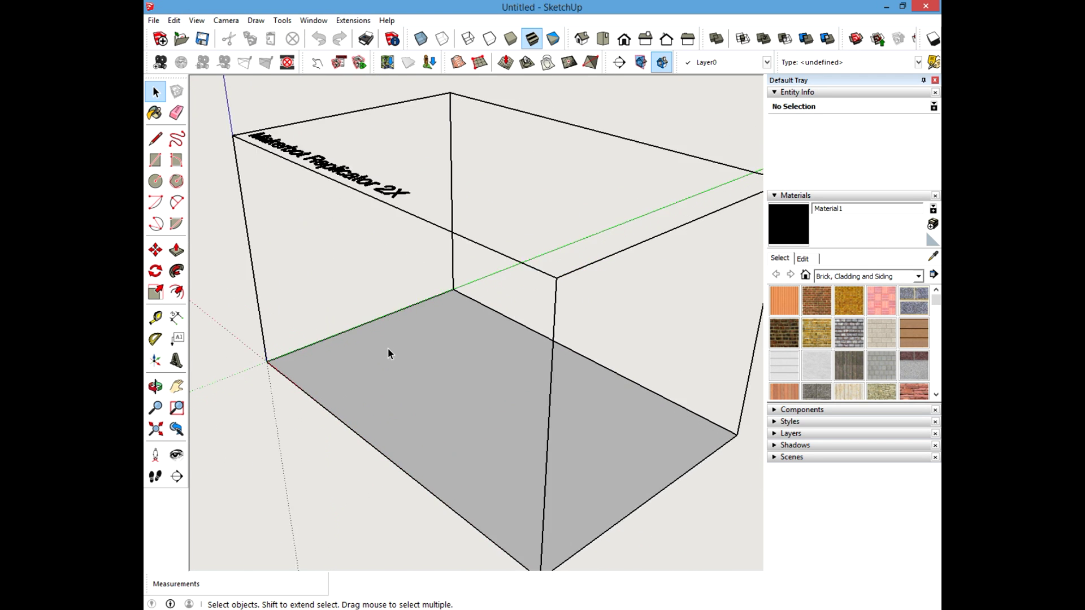
scroll(388, 347, "down", 3)
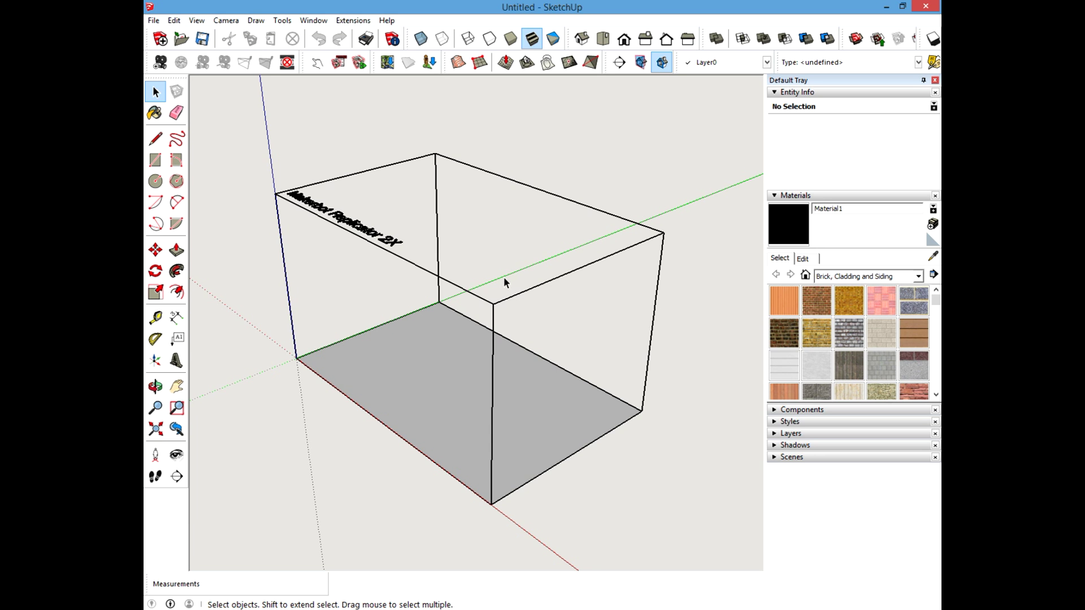
Step: Examine the build volume box from several orbit angles and shifted view positions
key("o")
left_click_drag(503, 274, 563, 276)
key("space")
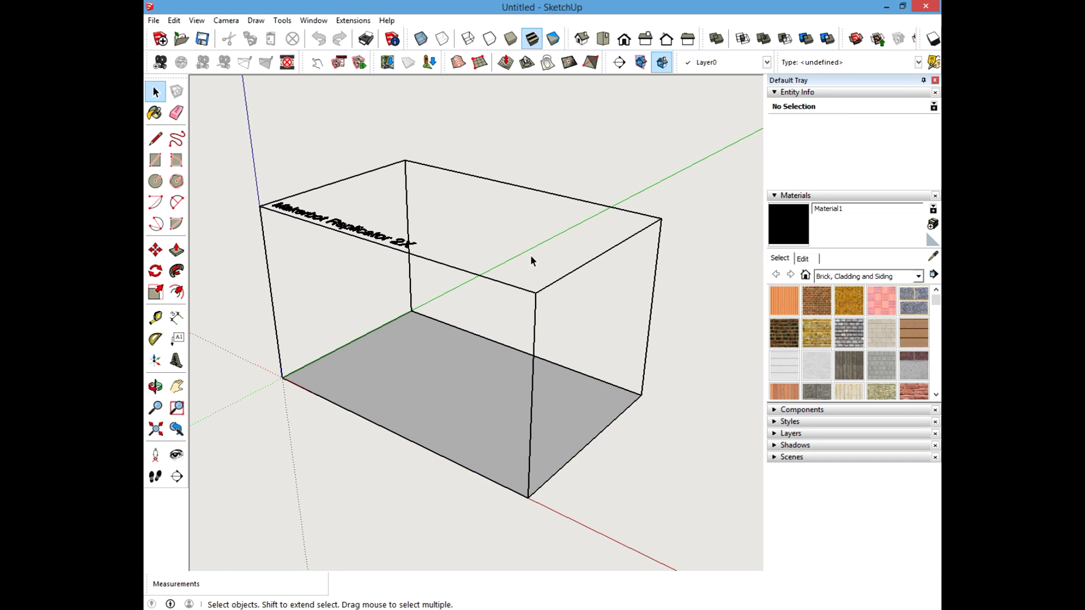
middle_click_drag(538, 260, 612, 260, "shift")
key("space")
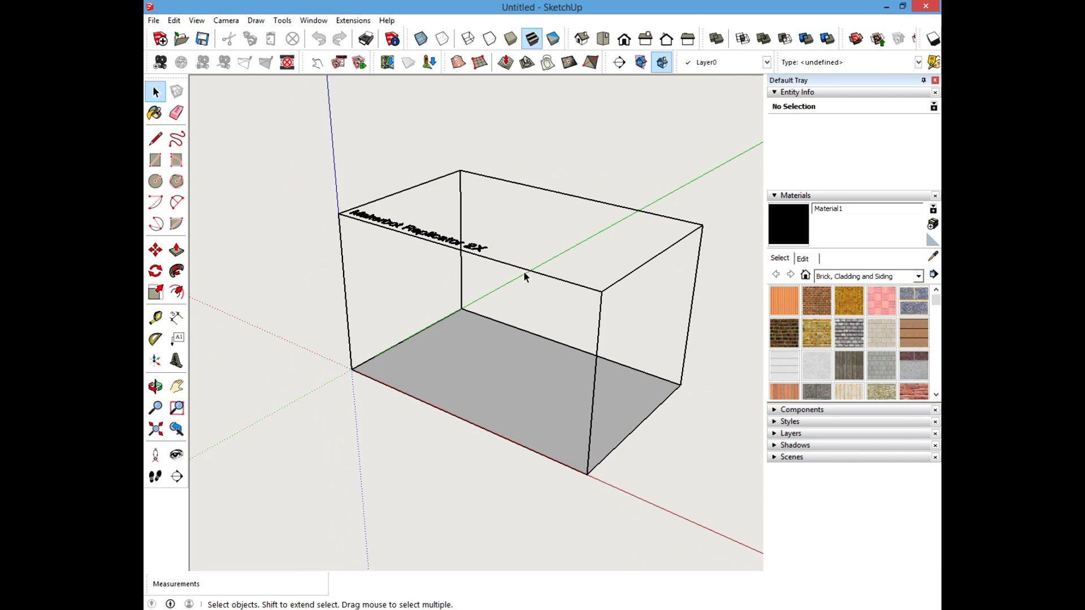
scroll(525, 276, "down", 1)
left_click(176, 387)
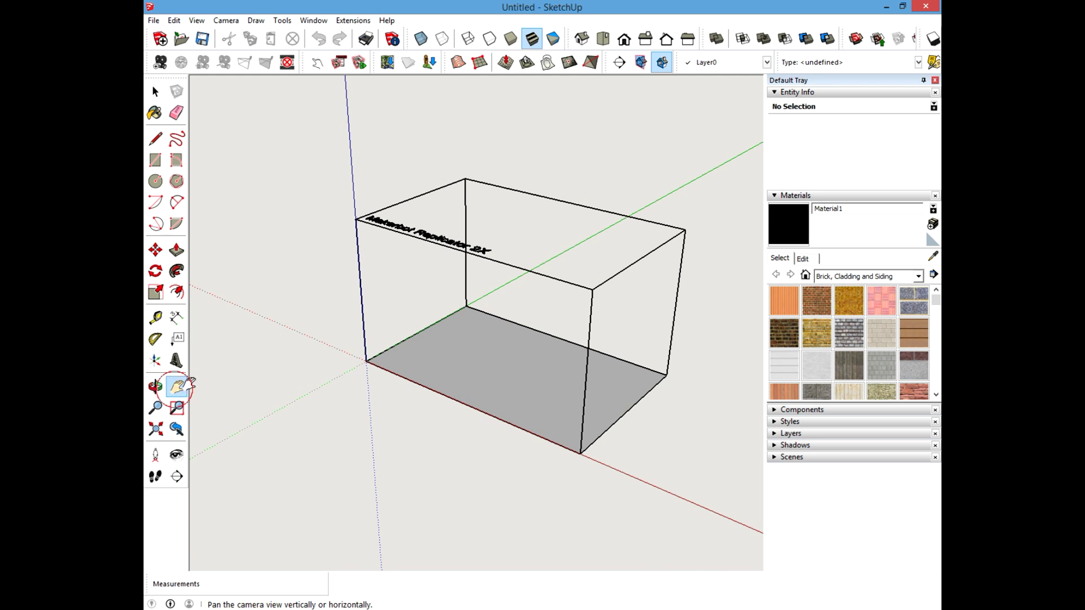
left_click_drag(557, 278, 477, 322)
left_click(155, 386)
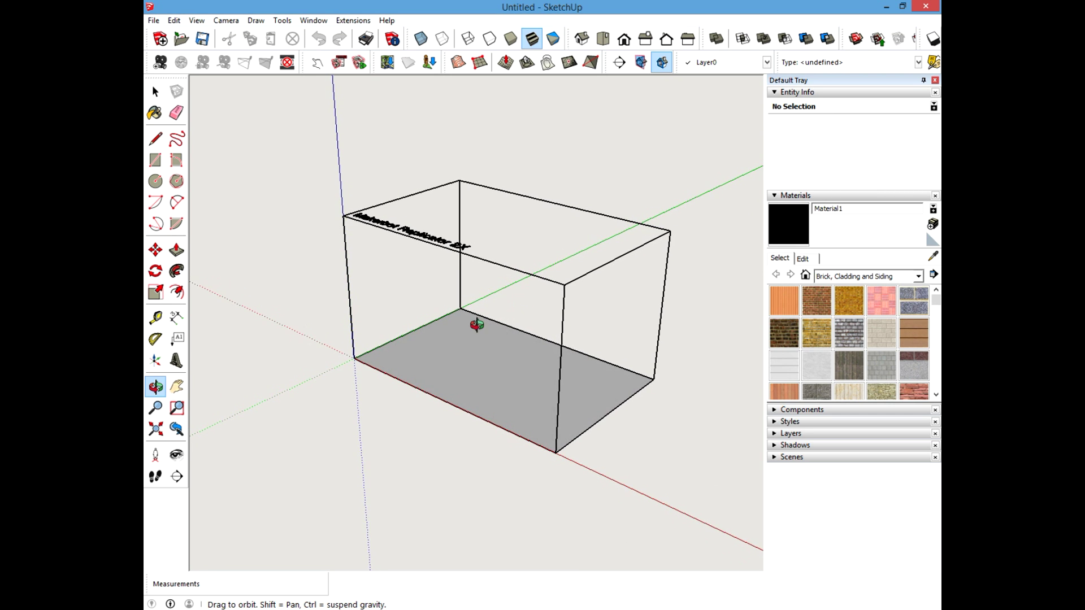
left_click(176, 387)
left_click_drag(677, 308, 671, 292)
scroll(445, 405, "up", 3)
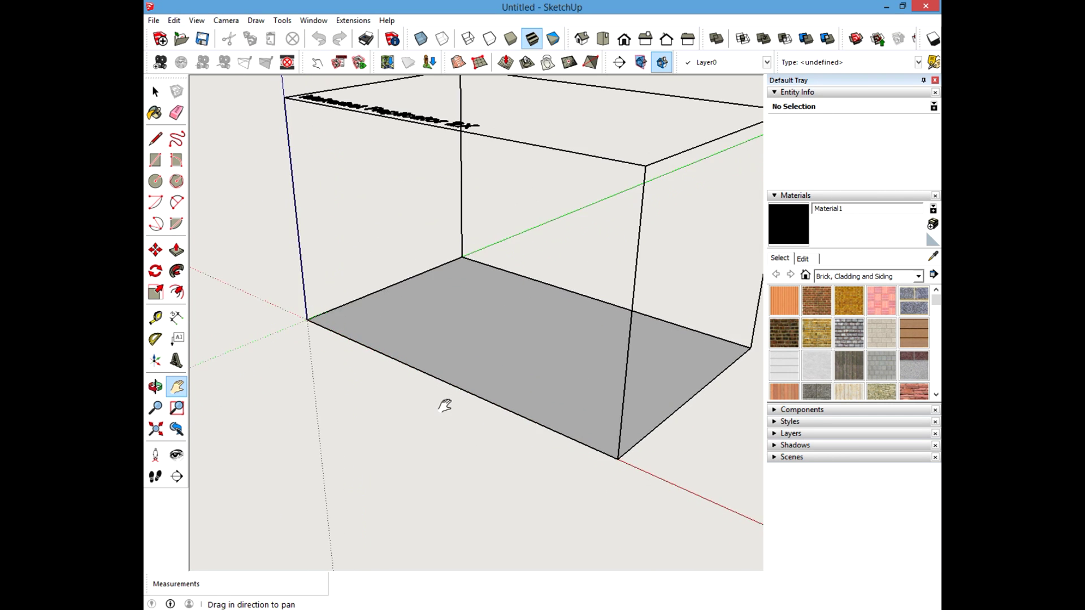
scroll(444, 405, "down", 3)
scroll(431, 404, "up", 3)
mouse_move(431, 400)
middle_mouse_down()
mouse_move(351, 358)
mouse_move(473, 361)
mouse_move(426, 365)
mouse_move(422, 382)
middle_mouse_up()
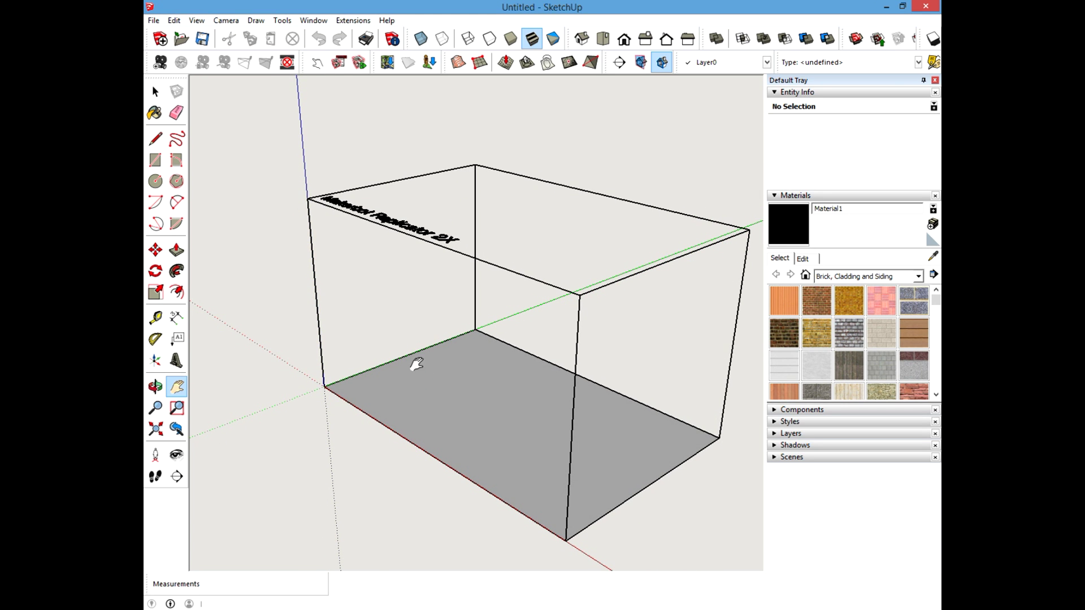
left_click(155, 386)
left_click_drag(479, 361, 290, 371)
key("h")
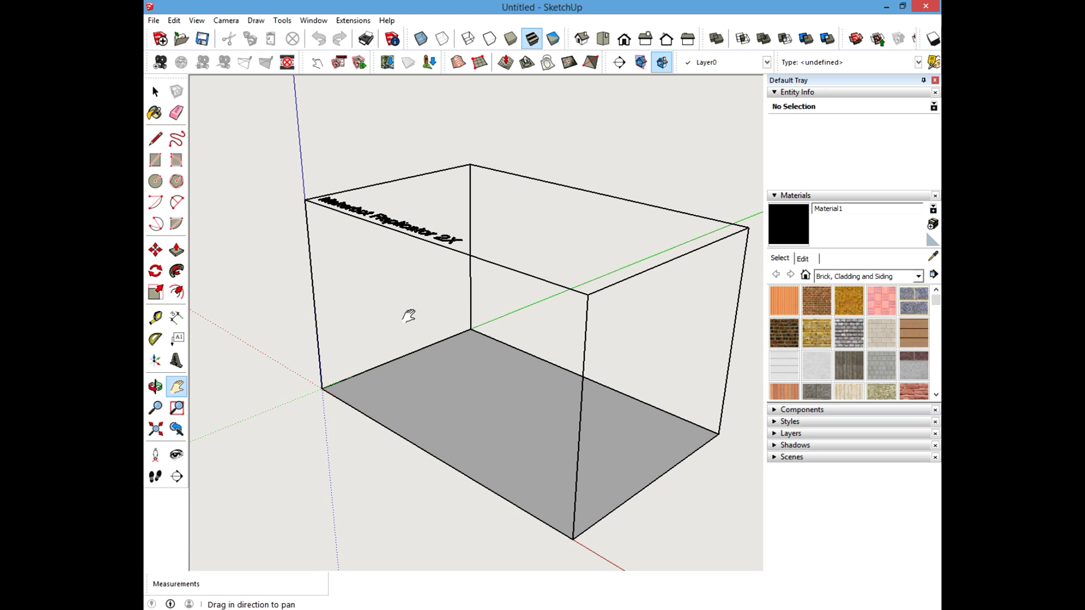
left_click_drag(505, 292, 459, 275)
scroll(483, 364, "down", 3)
scroll(481, 365, "up", 2)
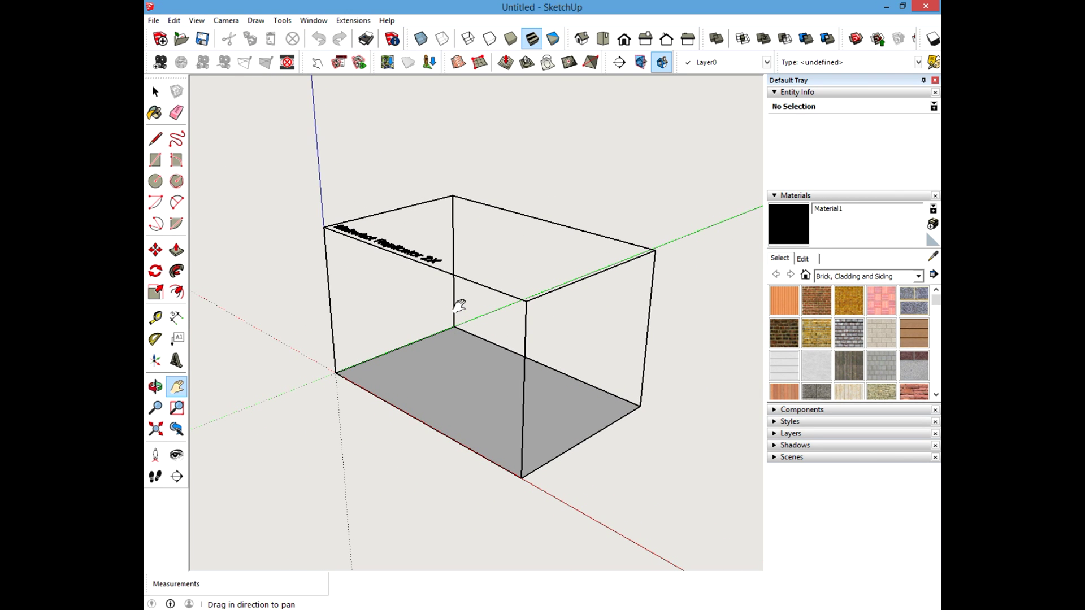
left_click_drag(508, 267, 519, 228)
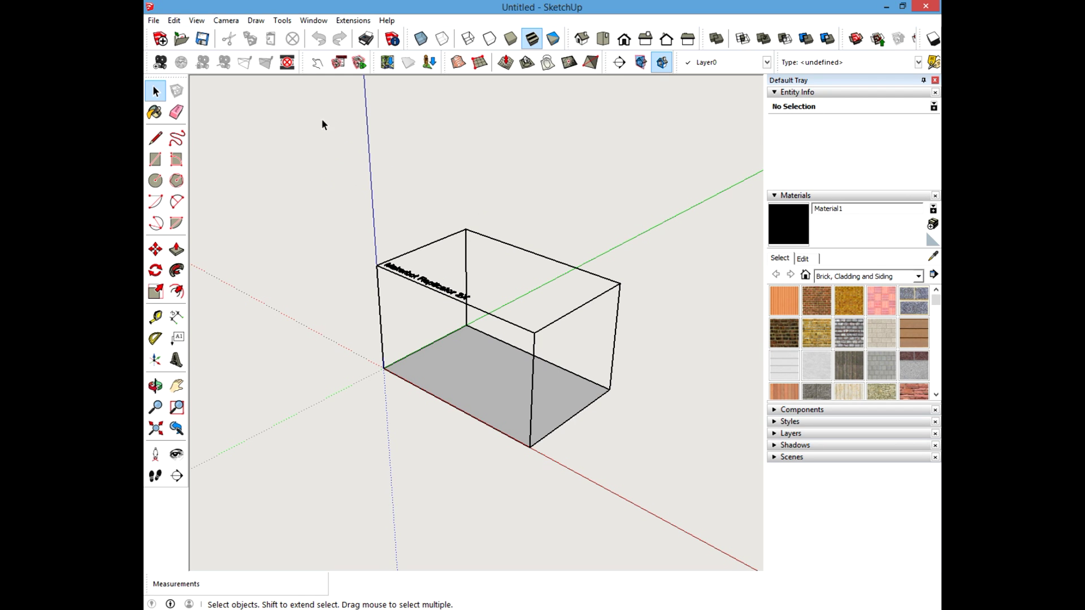
Step: Examine the build volume box in relation to the drawing axes from a more distant viewpoint
middle_click_drag(378, 473, 347, 350)
scroll(348, 351, "down", 2)
scroll(398, 367, "up", 3)
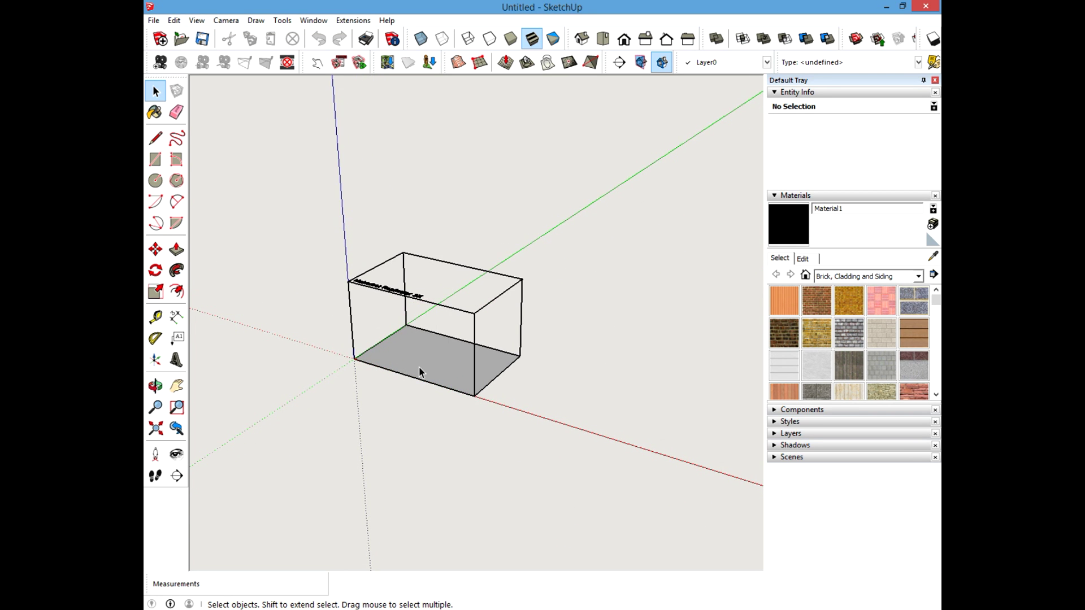
scroll(445, 376, "down", 2)
scroll(450, 381, "down", 1)
scroll(290, 354, "up", 3)
scroll(269, 375, "down", 2)
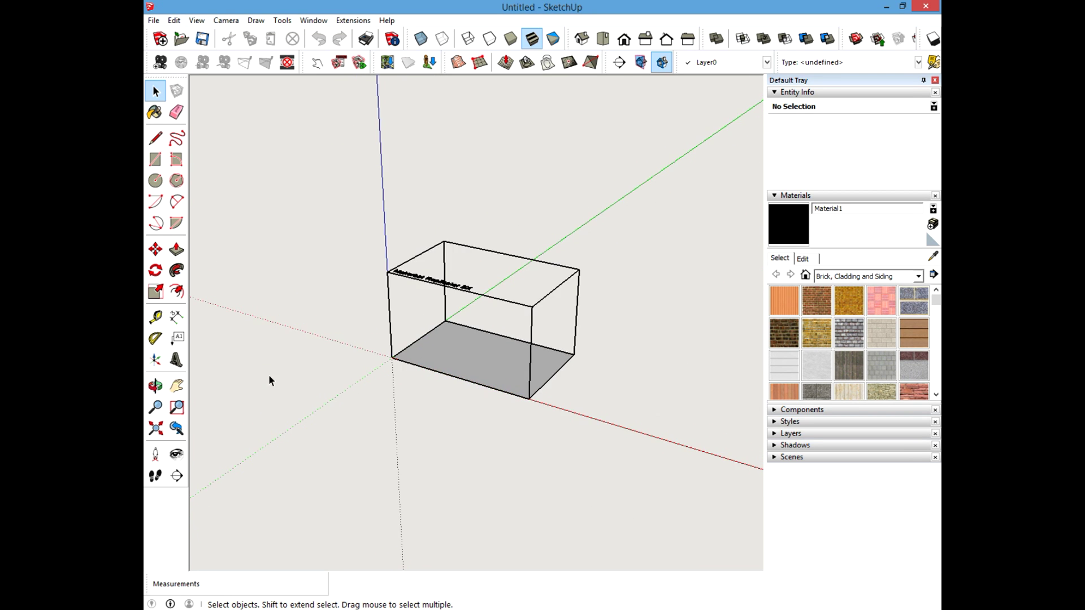
scroll(368, 327, "up", 2)
scroll(368, 326, "down", 1)
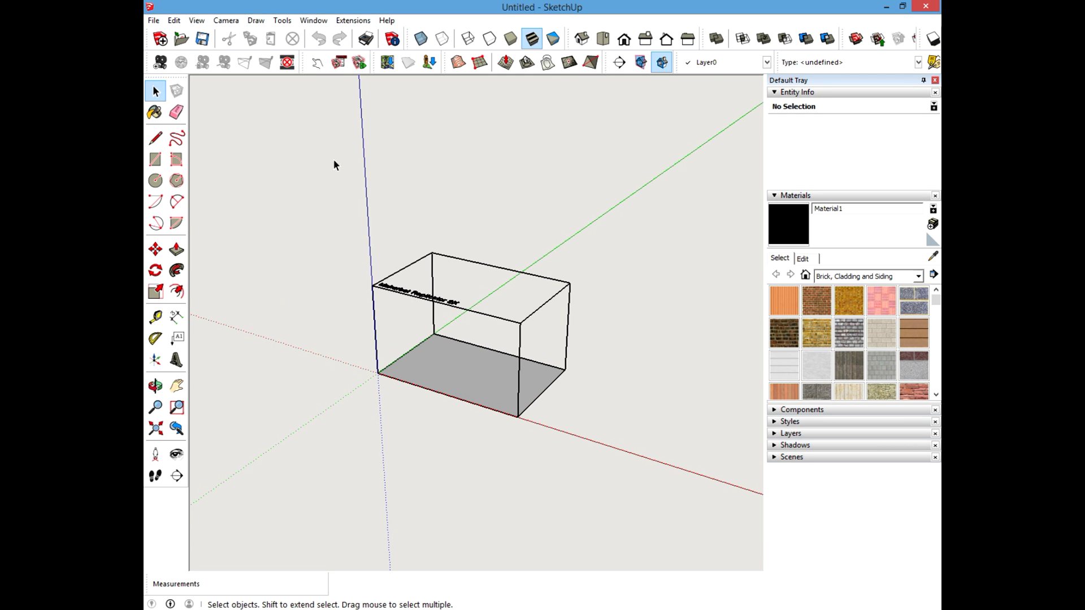
Step: Review the list of available toolbars and check which ones are enabled
left_click(198, 21)
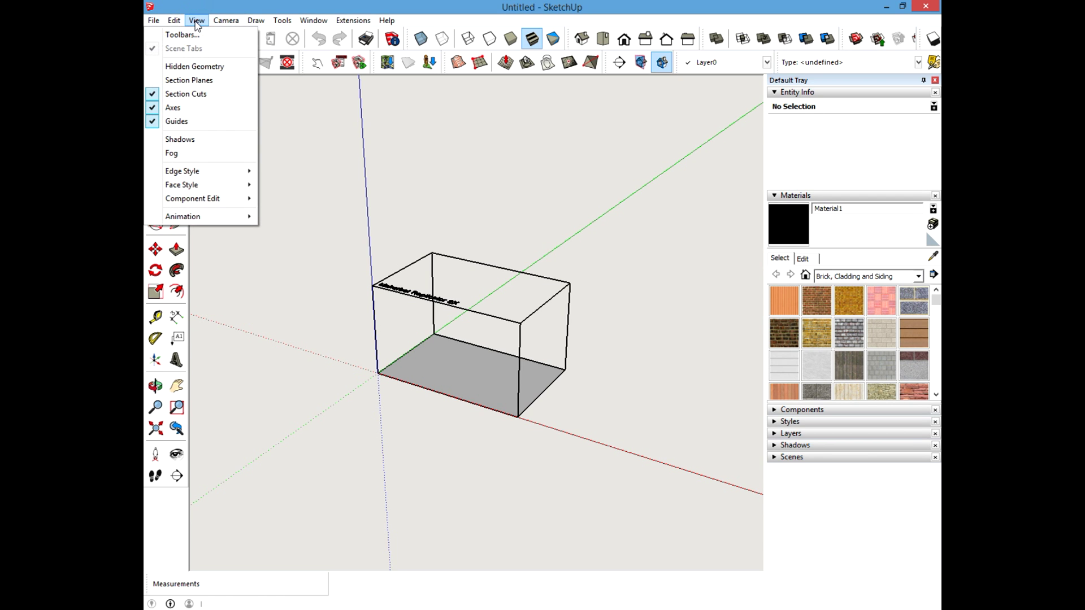
left_click(187, 35)
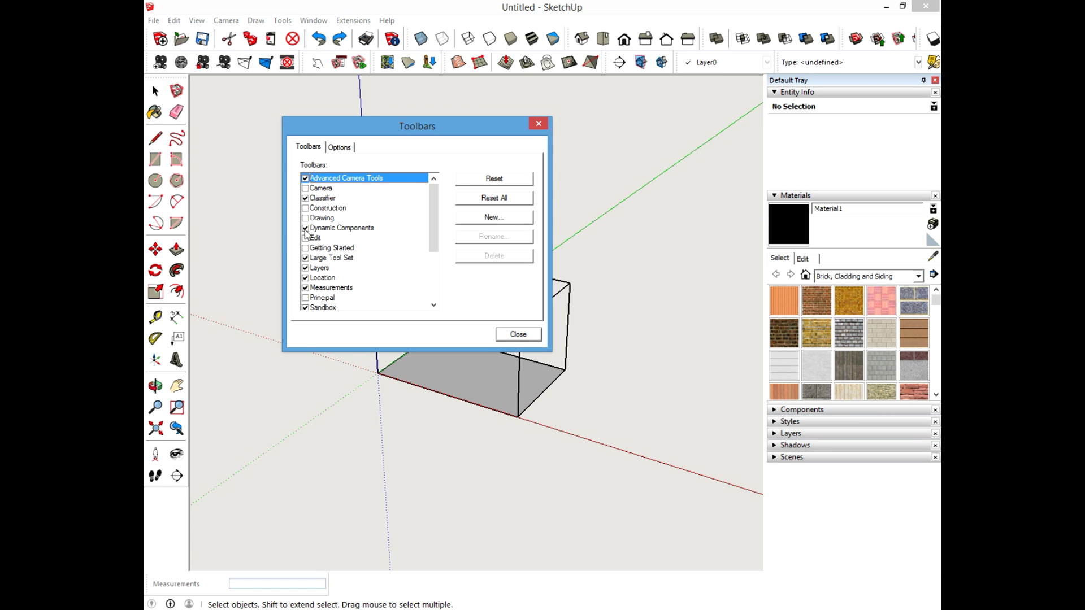
left_click_drag(440, 216, 436, 193)
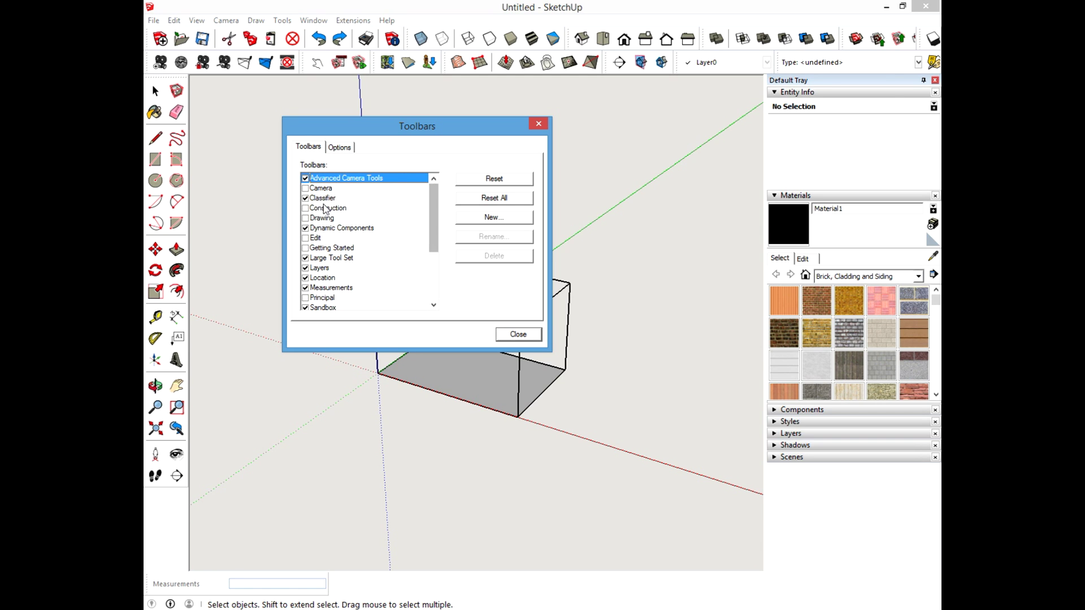
left_click(342, 210)
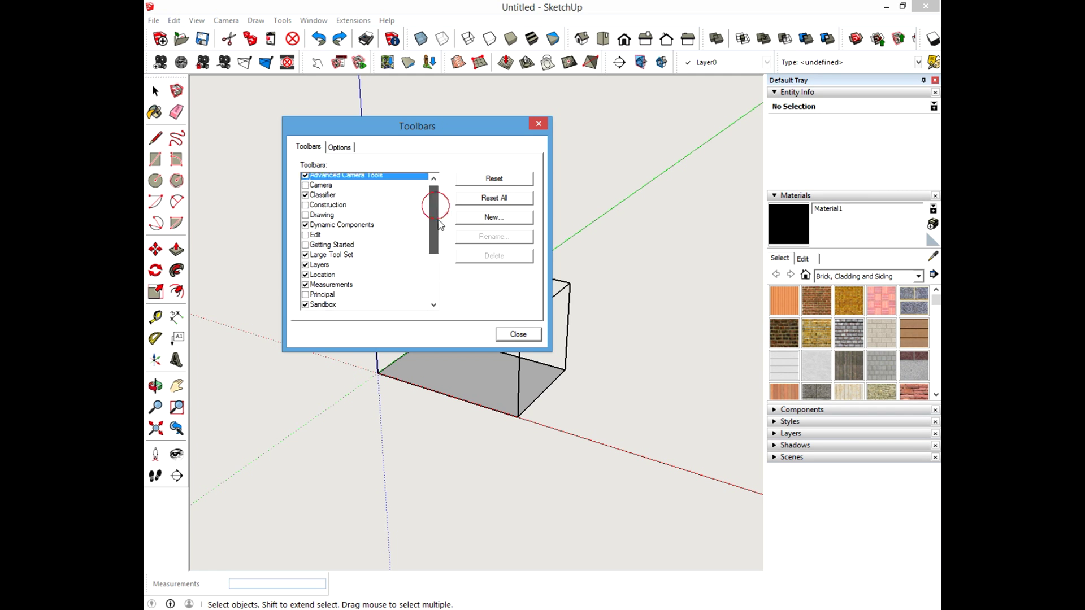
left_click_drag(434, 211, 421, 188)
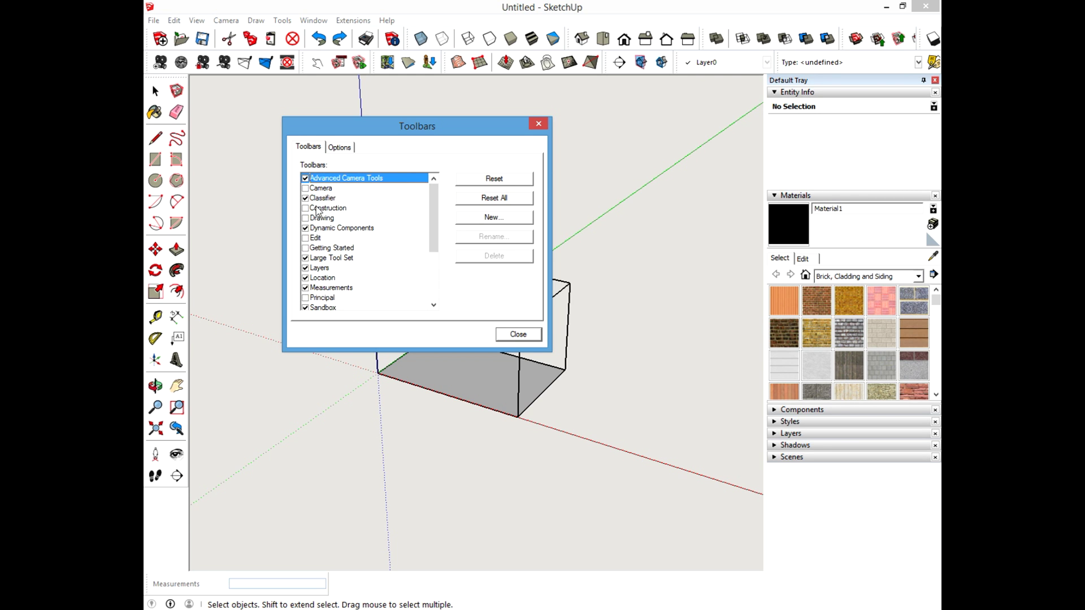
left_click(518, 334)
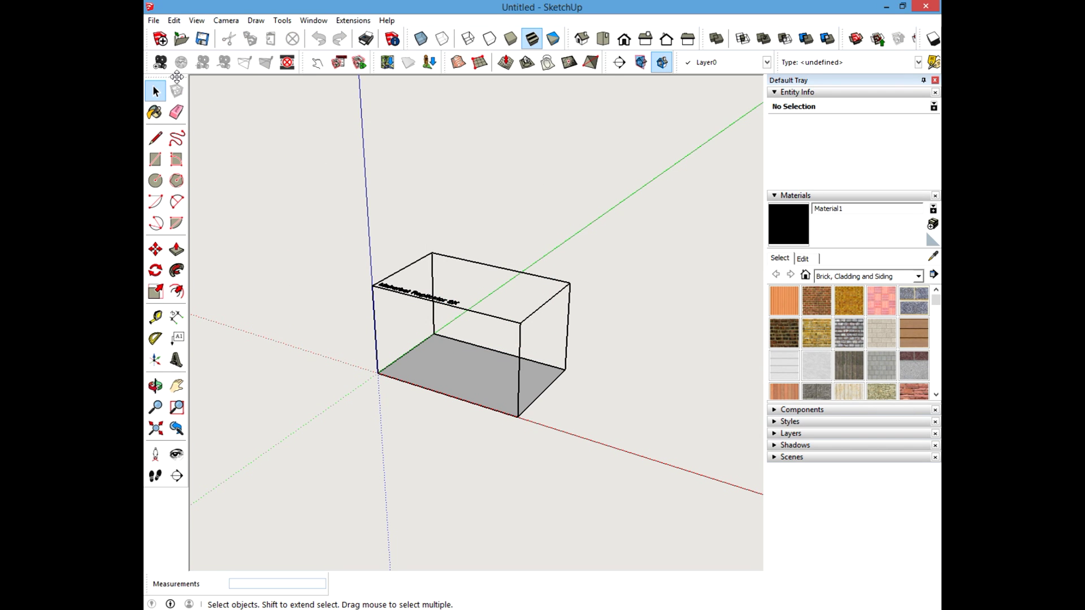
Step: Try repositioning the docked toolbars and undo the last model change
left_click_drag(177, 76, 152, 120)
left_click_drag(608, 62, 638, 62)
key("ctrl+z")
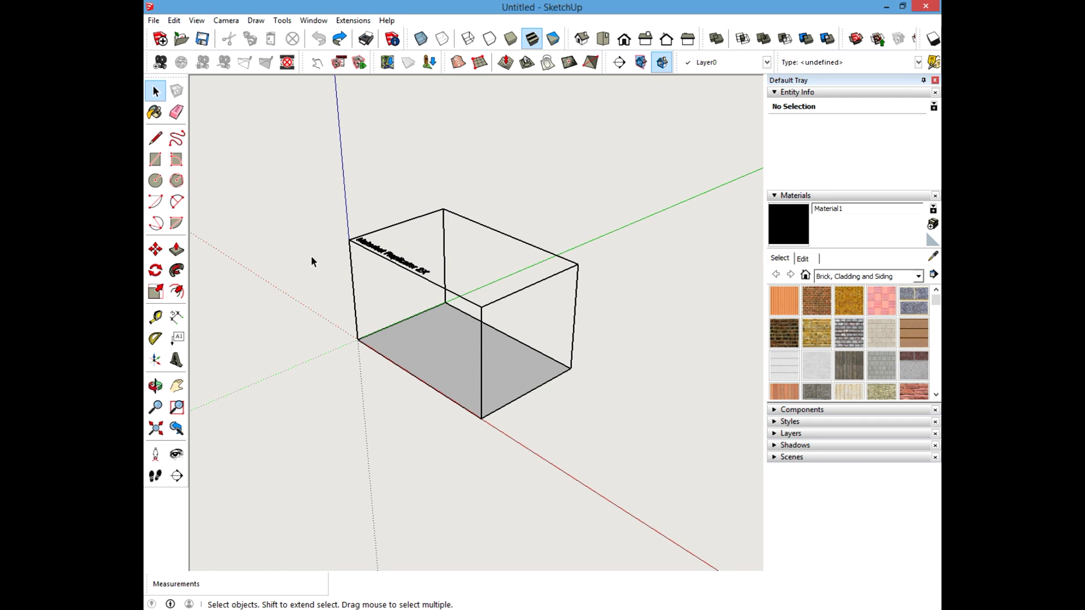
Step: Delete the 3D Printer Build Volume component from the model
left_click(367, 249)
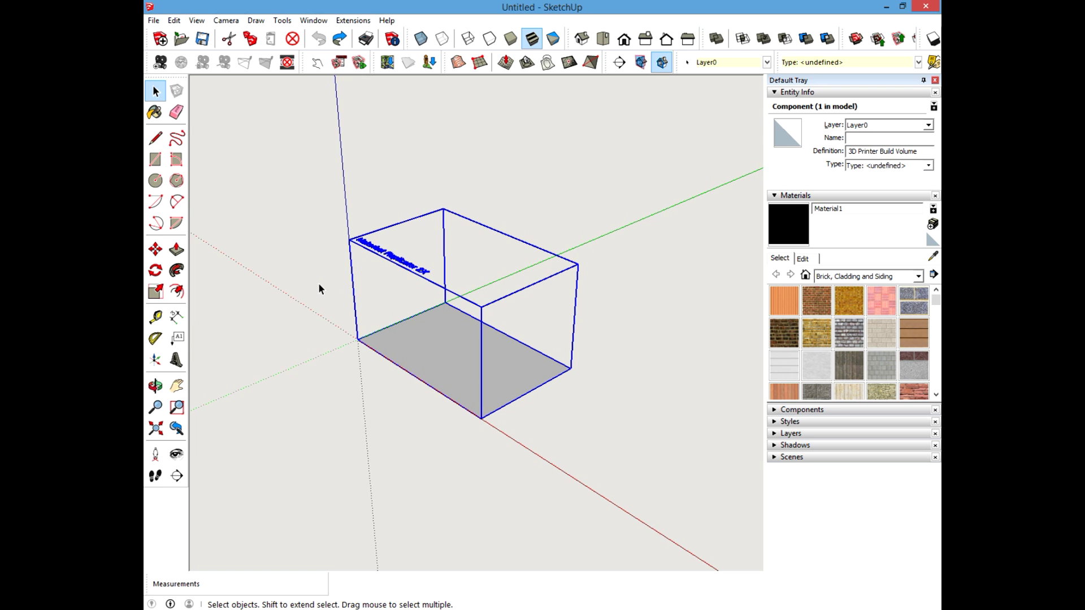
key("Delete")
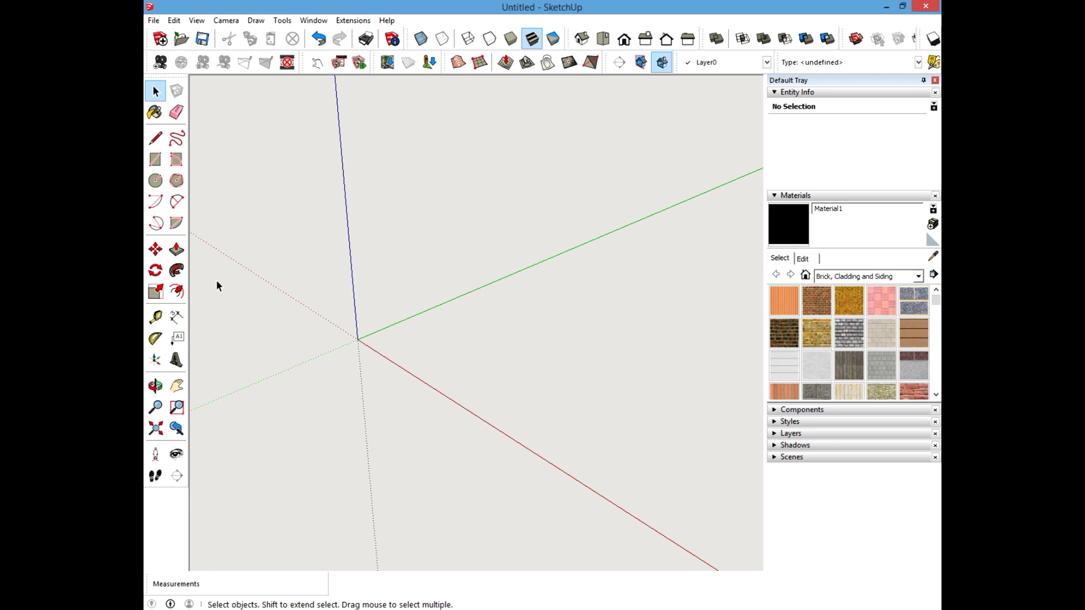
Step: Create a Tape Measure guide line parallel to the green axis, offset 12 inches along the red axis
left_click(157, 320)
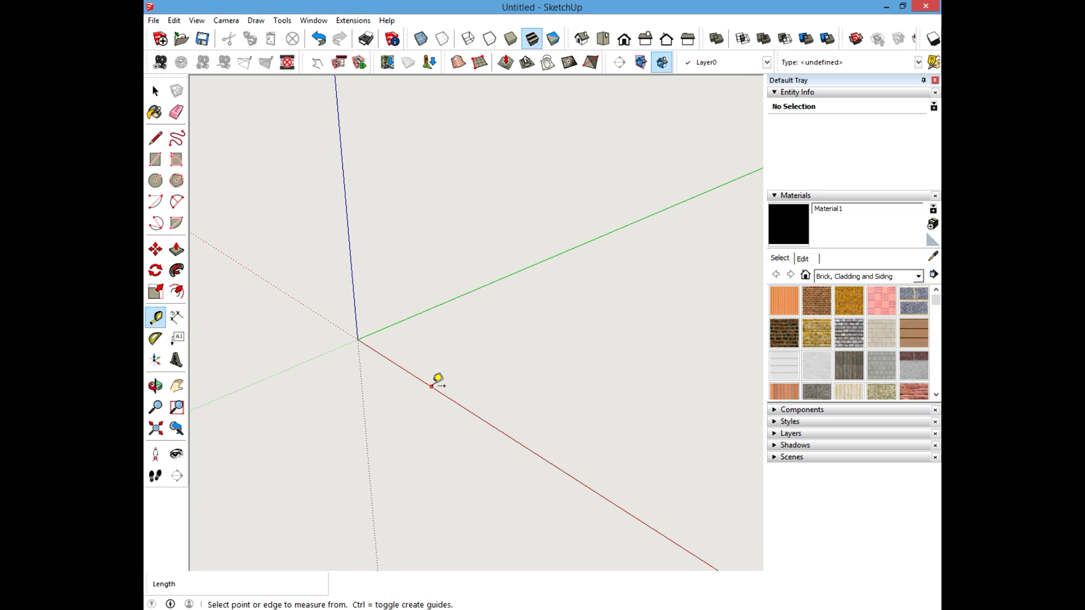
left_click(456, 298)
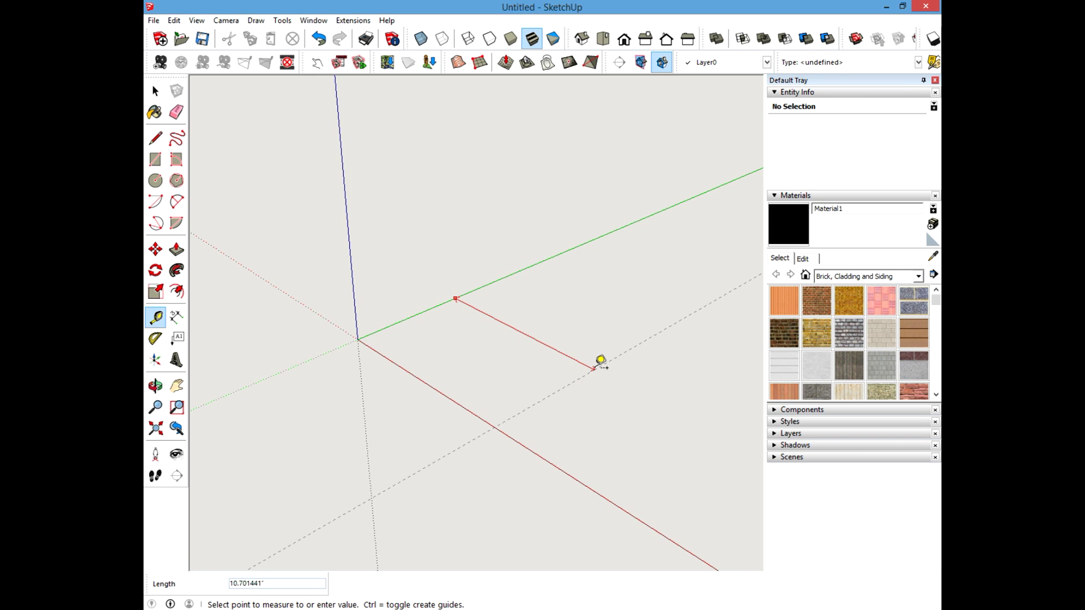
type("12")
key("Return")
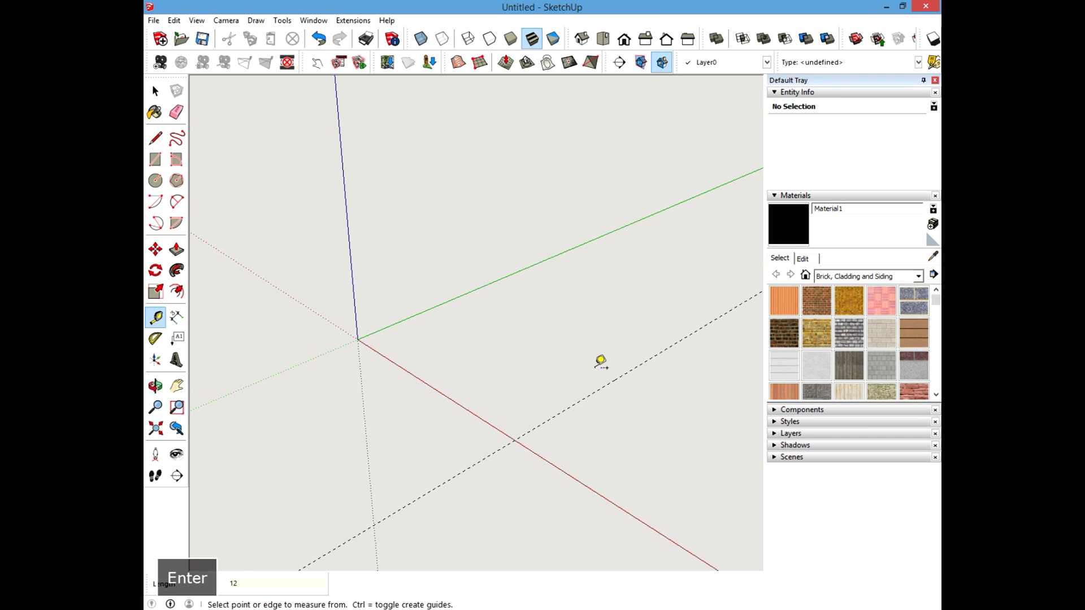
left_click(578, 401)
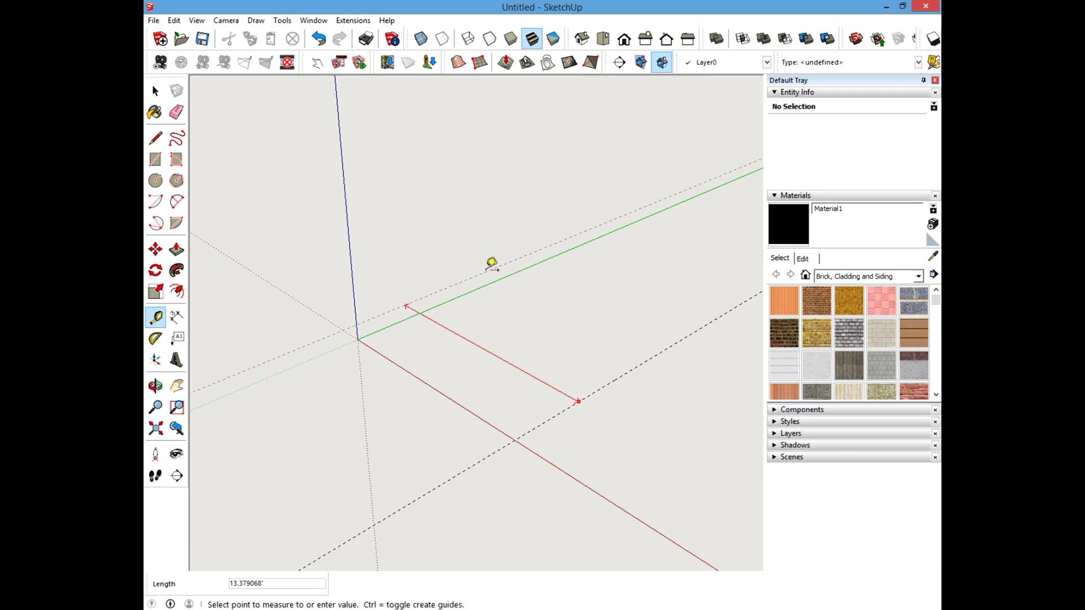
key("Escape")
left_click(156, 92)
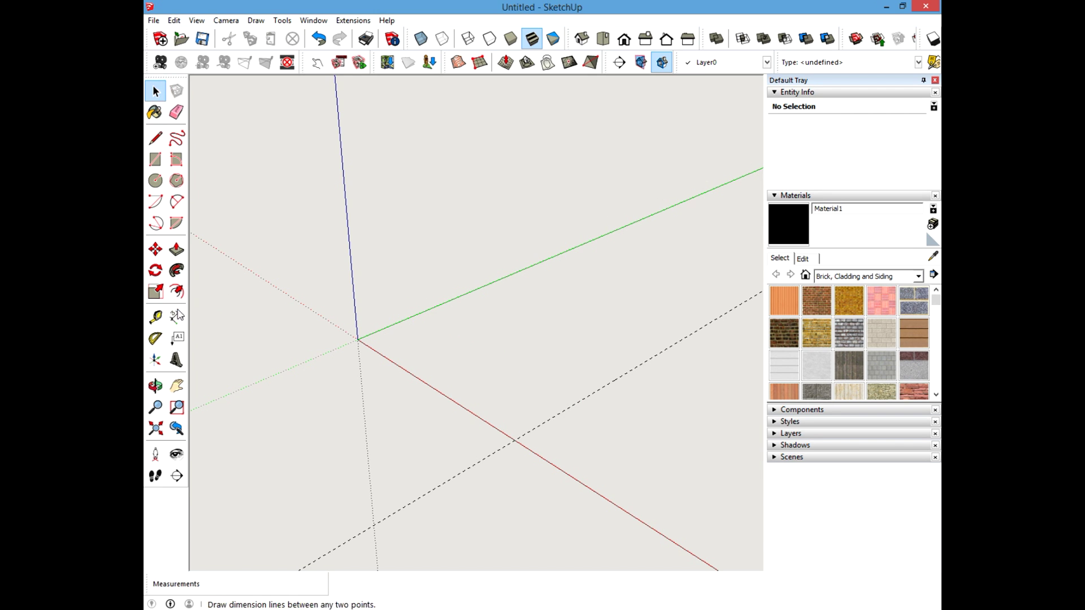
Step: Create a Tape Measure guide line parallel to the red axis, offset 12 inches along the green axis
left_click(157, 318)
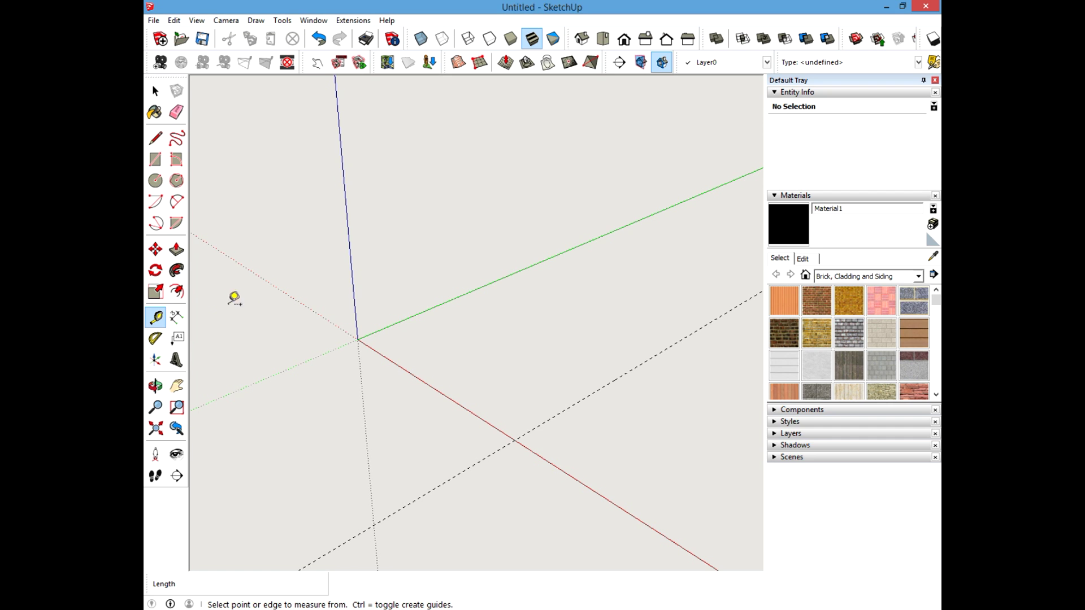
left_click(432, 387)
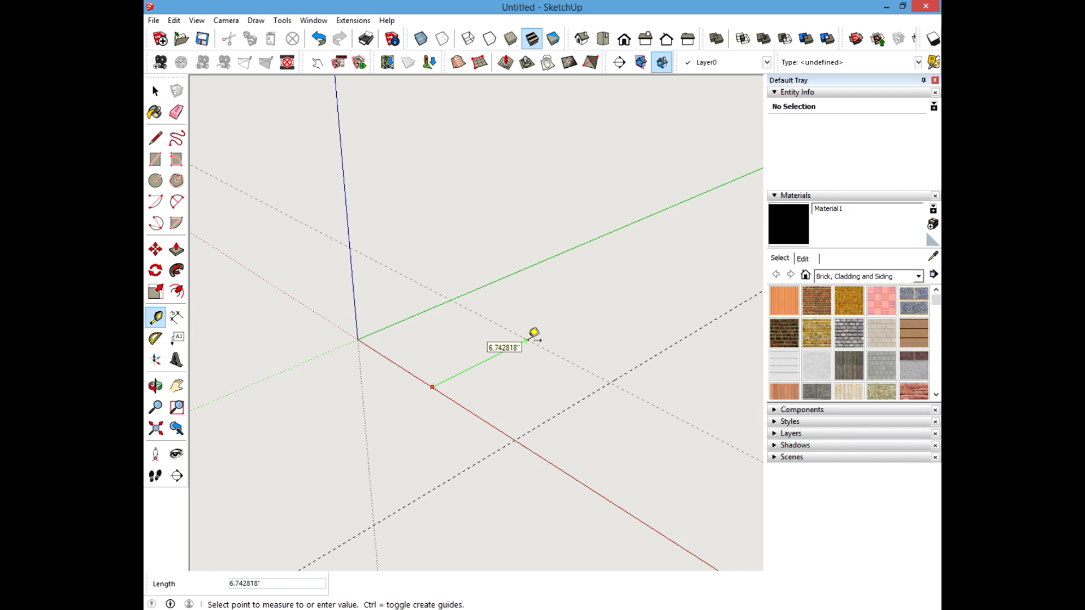
type("12")
key("Return")
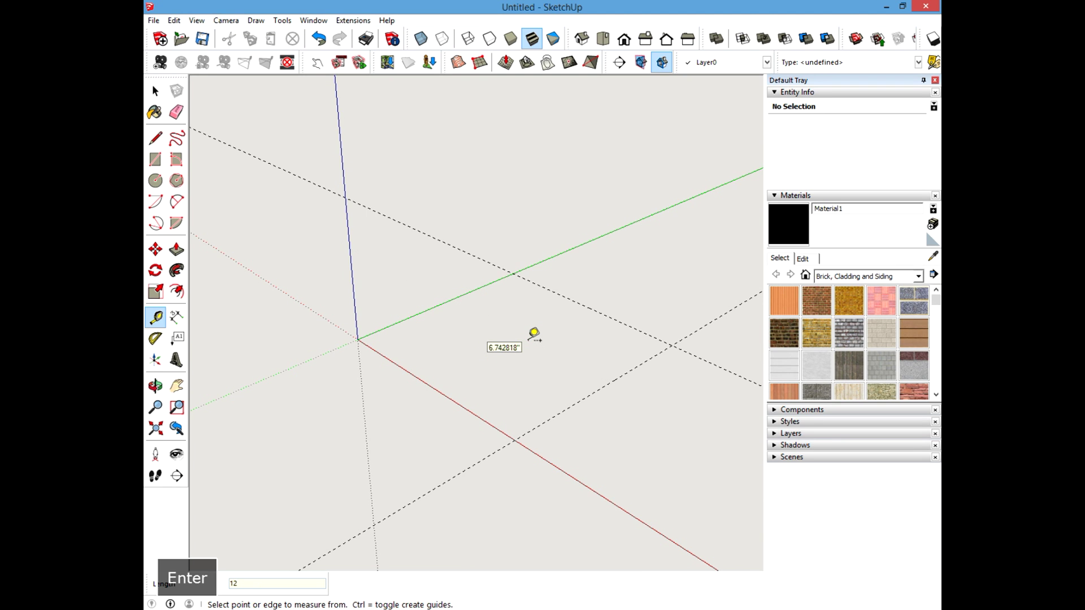
left_click(155, 91)
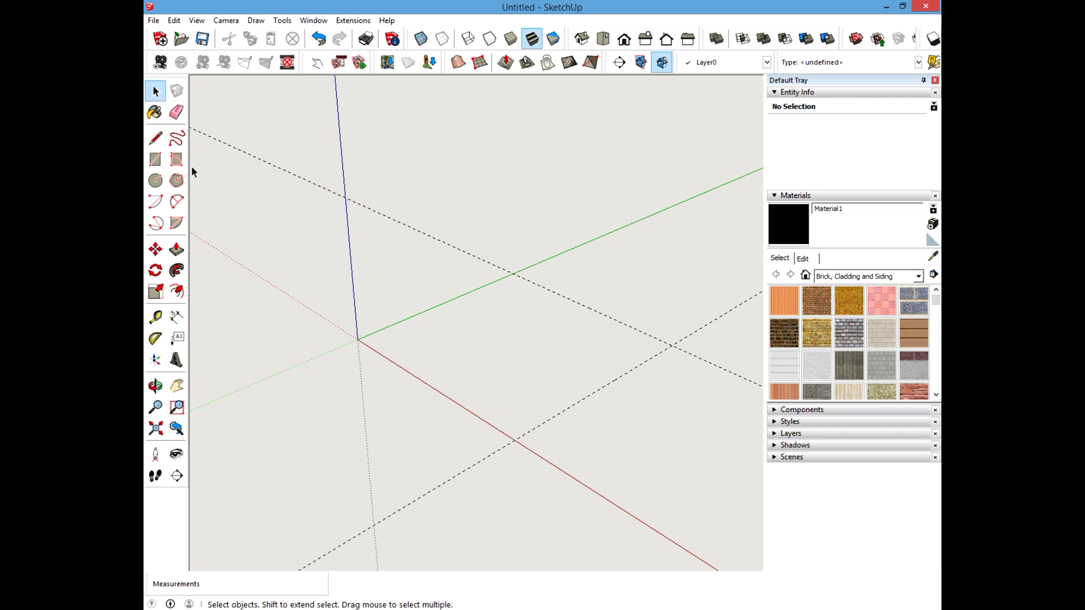
left_click(155, 138)
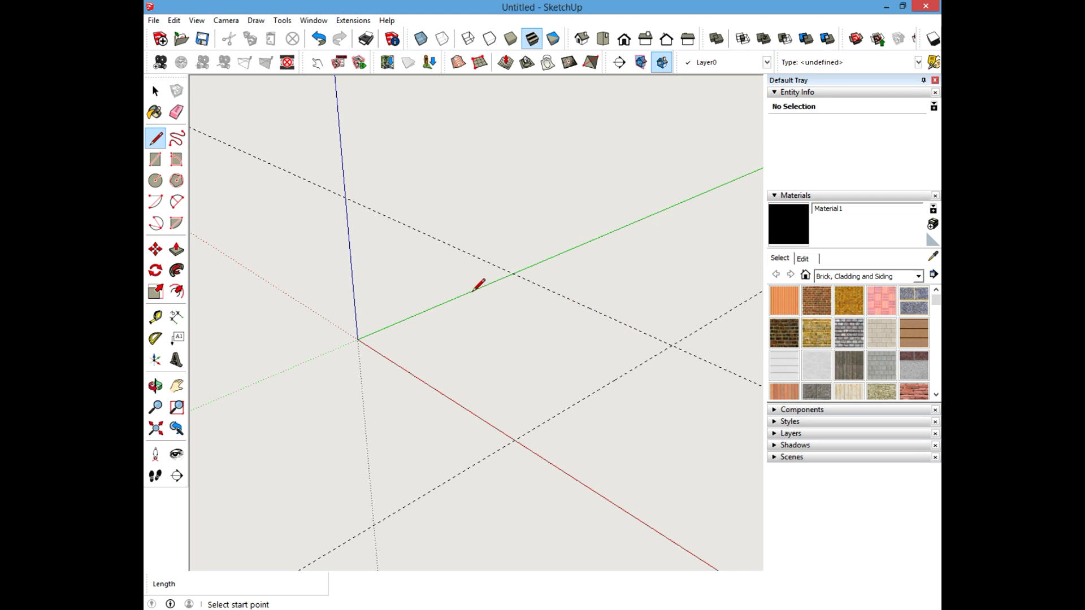
left_click(155, 91)
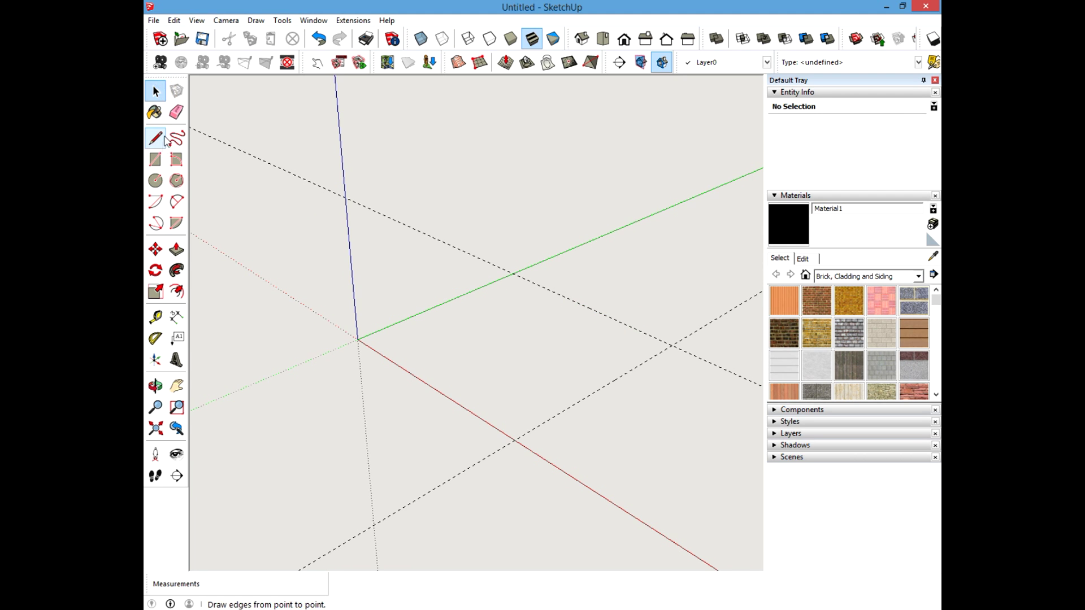
left_click(156, 159)
left_click(155, 91)
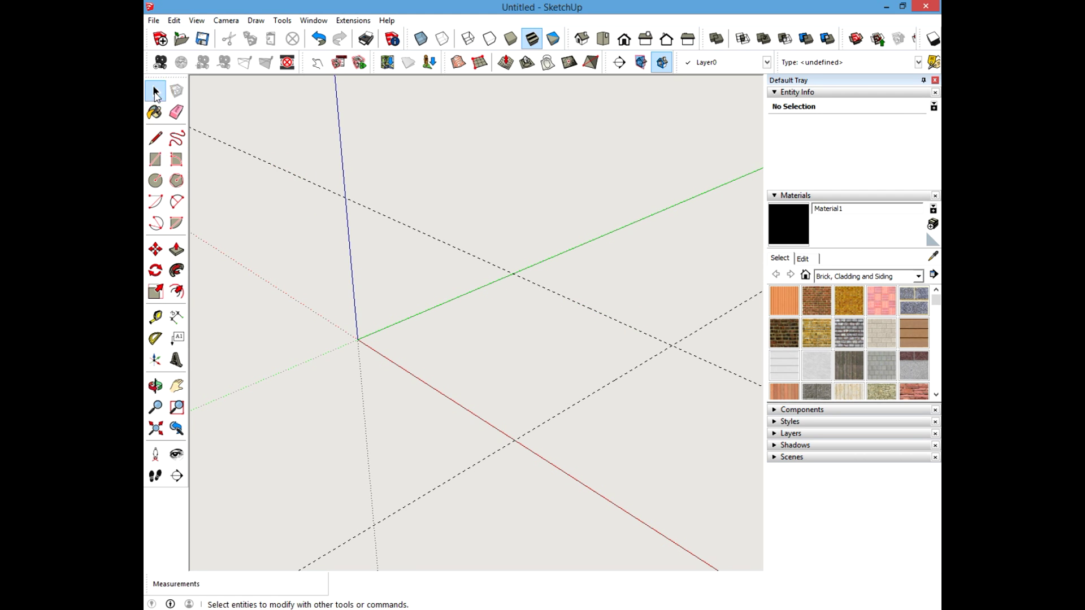
Step: Draw a rectangle from the origin to the intersection of the two guide lines
left_click(156, 161)
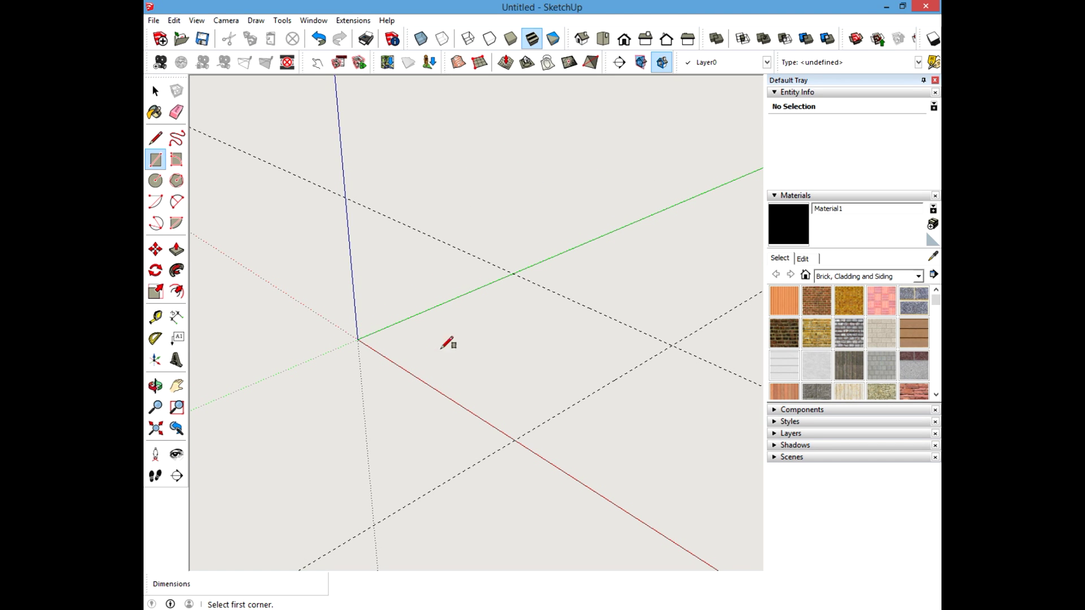
left_click(358, 339)
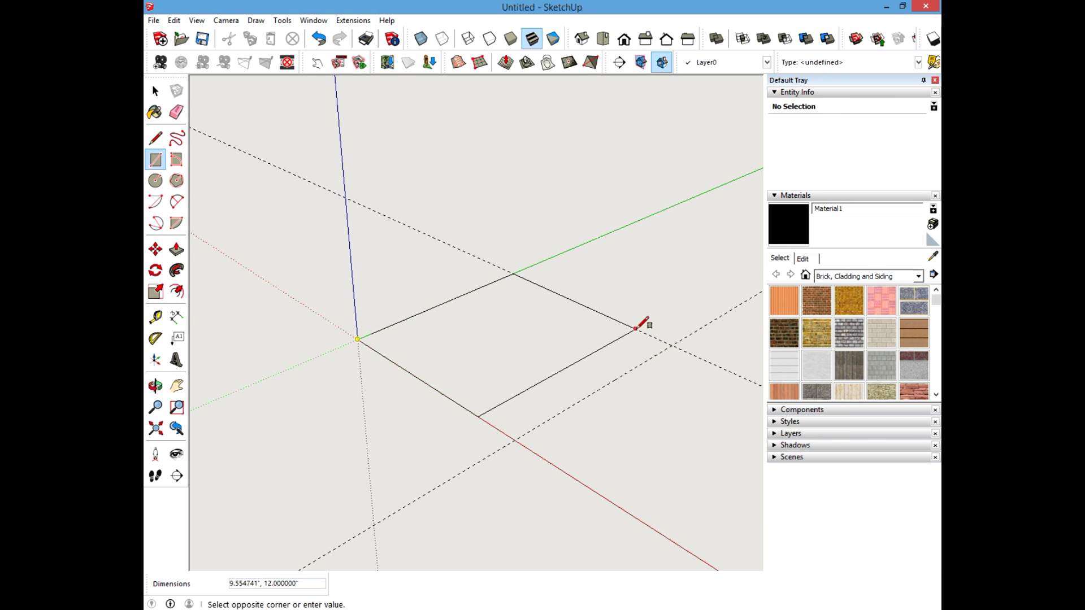
left_click(672, 344)
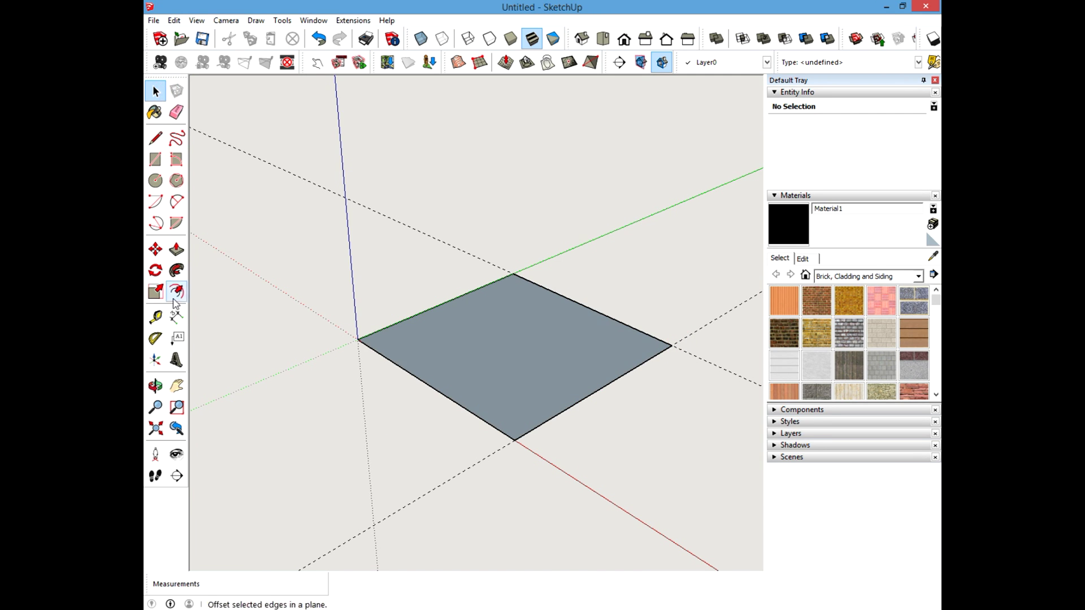
left_click(155, 317)
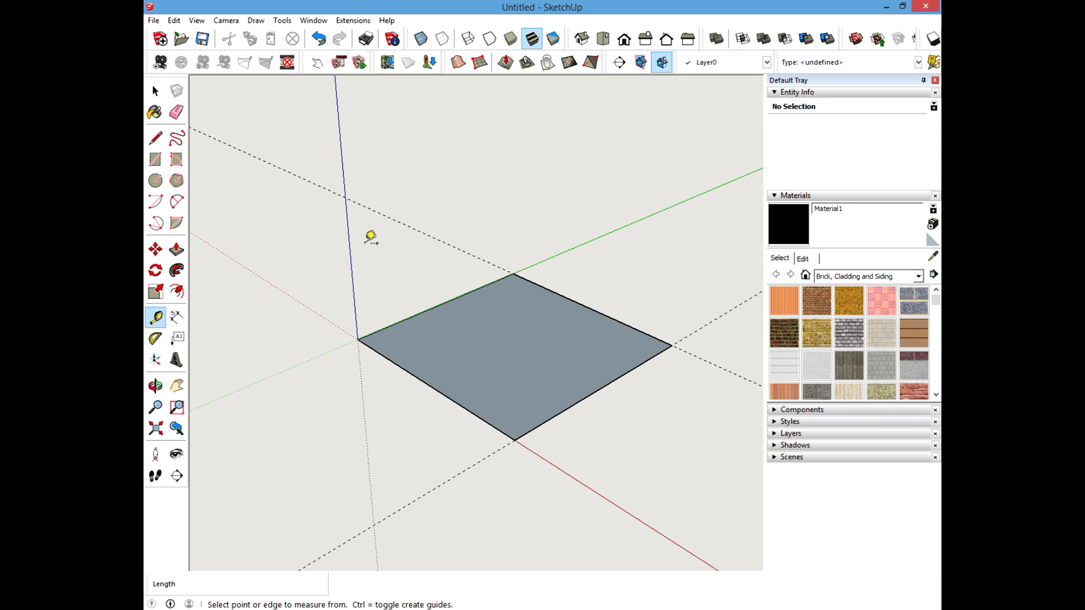
key("space")
key("o")
left_click_drag(561, 375, 586, 361)
key("space")
key("l")
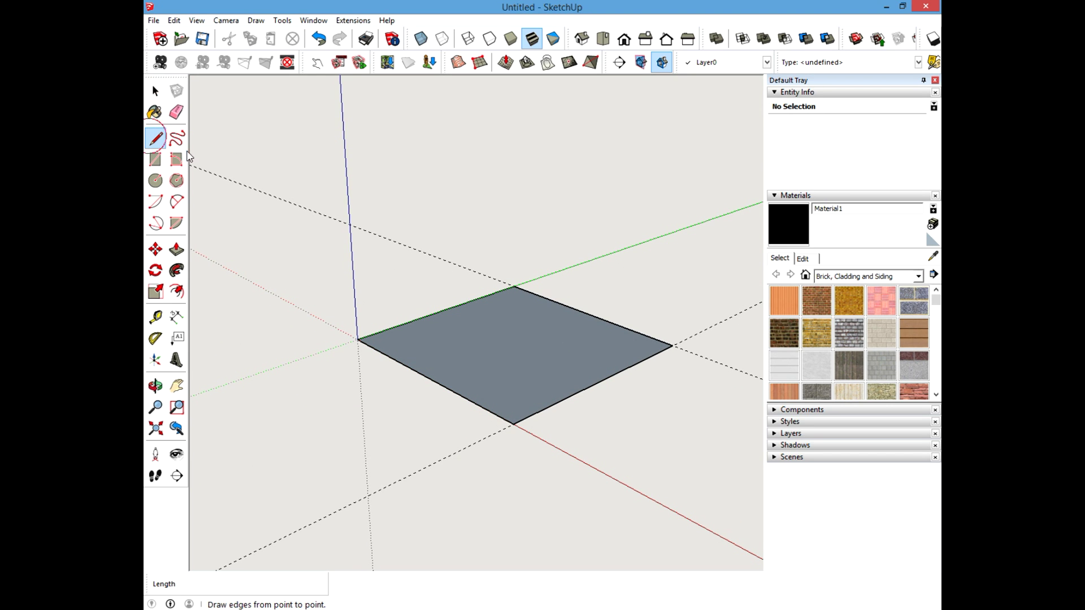
mouse_move(437, 306)
middle_mouse_down()
mouse_move(433, 331)
mouse_move(423, 312)
middle_mouse_up()
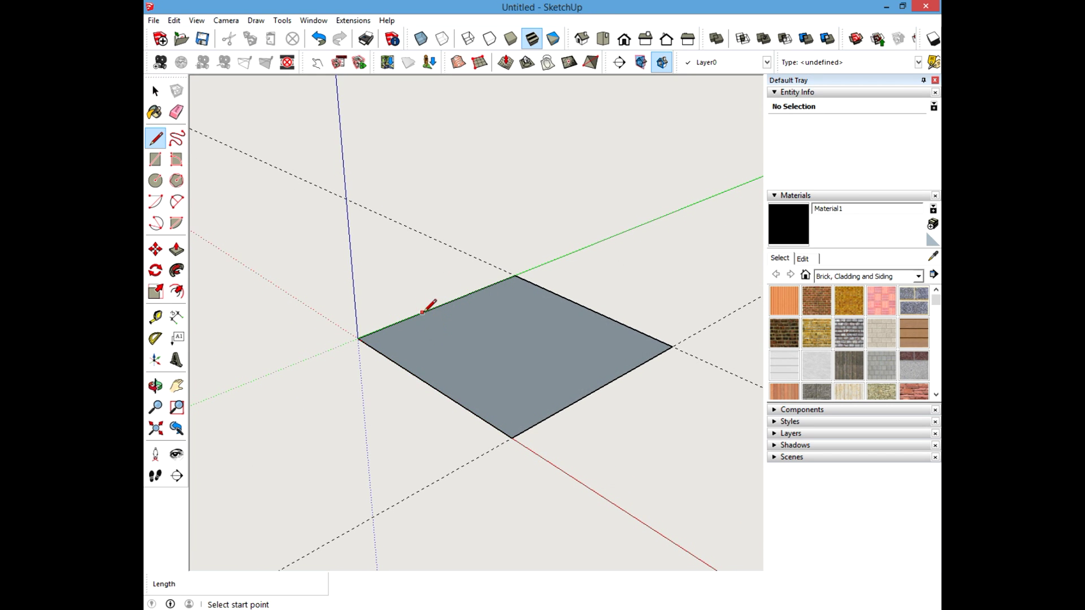
left_click(156, 91)
Step: Draw a line across the rectangle, locked parallel to the red axis, from the green-axis edge's midpoint to the opposite edge
left_click(155, 138)
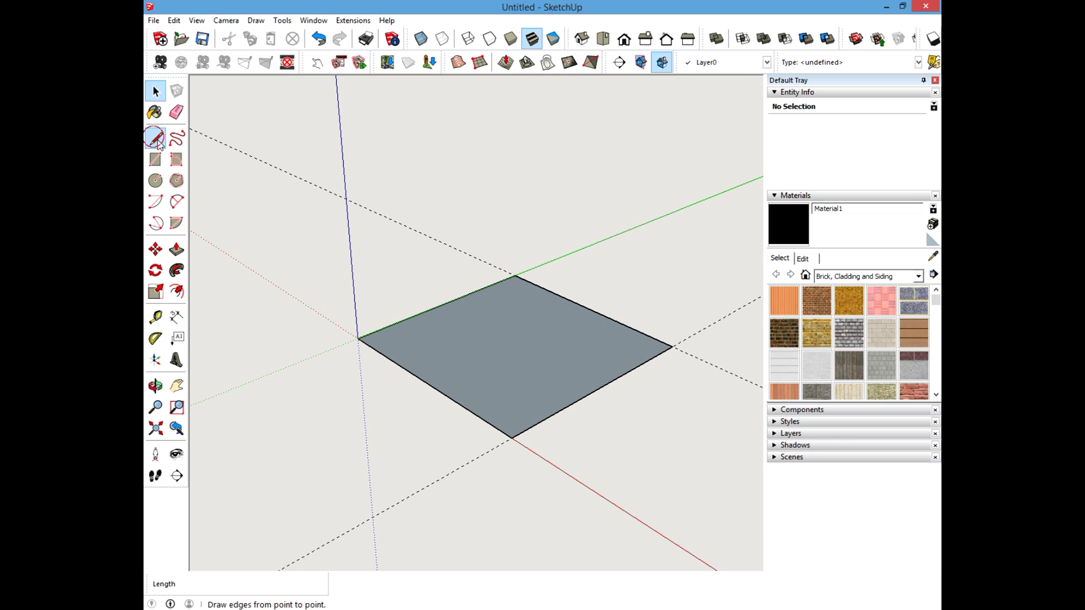
left_click(441, 303)
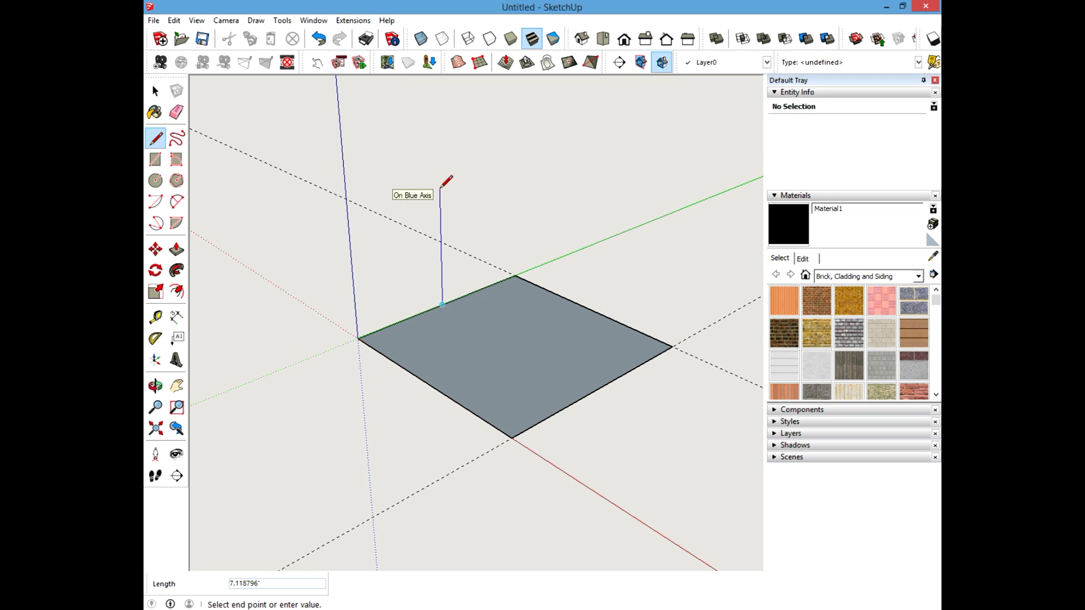
key("shift")
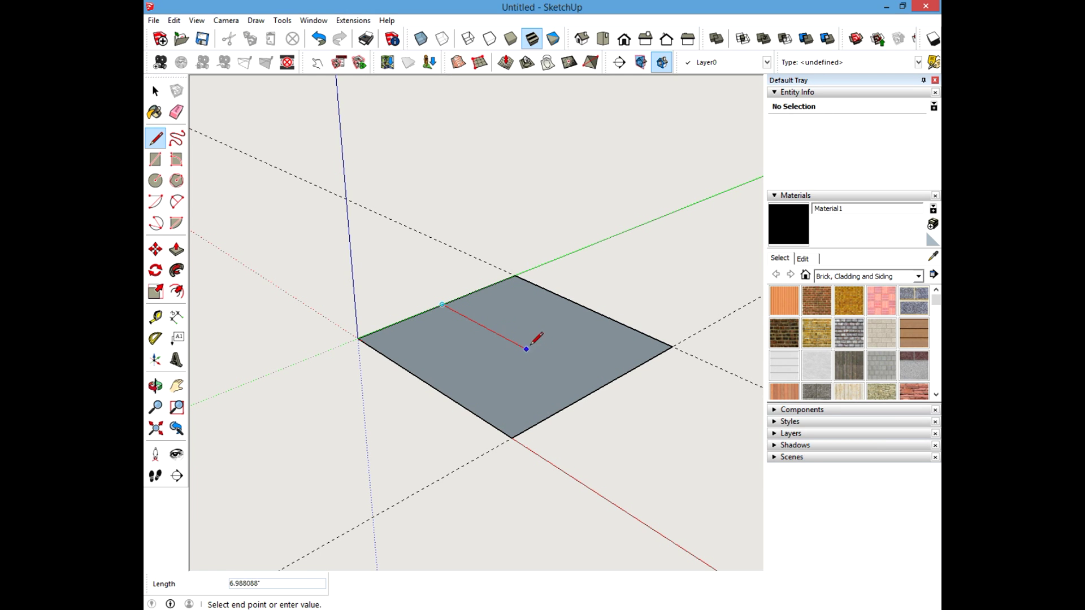
key("shift")
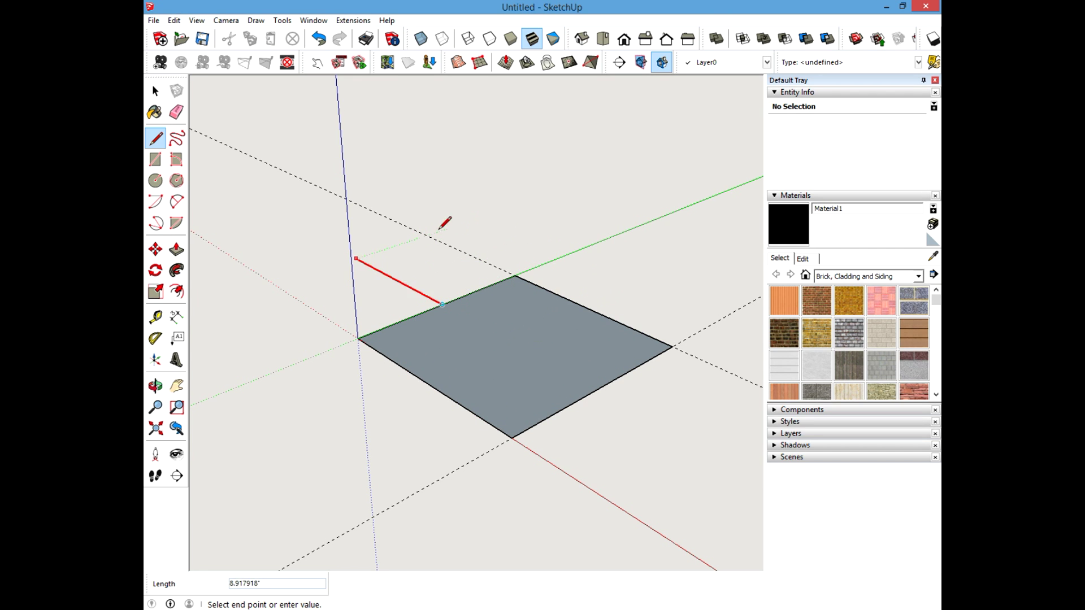
left_click(520, 432, "shift")
key("space")
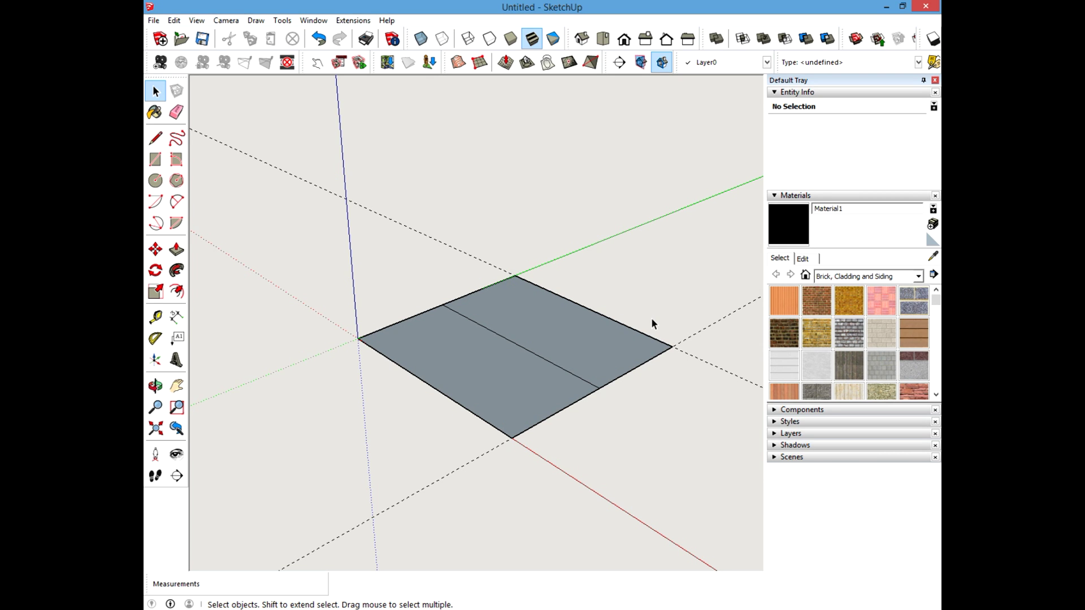
Step: Orbit around the divided rectangle and undo the last model change
middle_click_drag(568, 361, 382, 350)
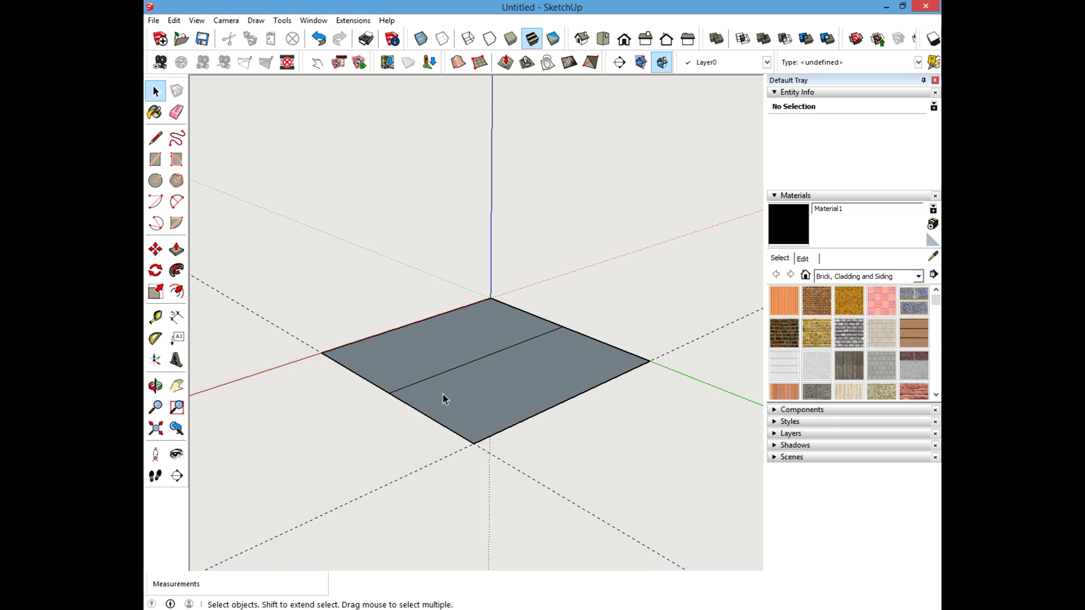
middle_click_drag(443, 399, 626, 412)
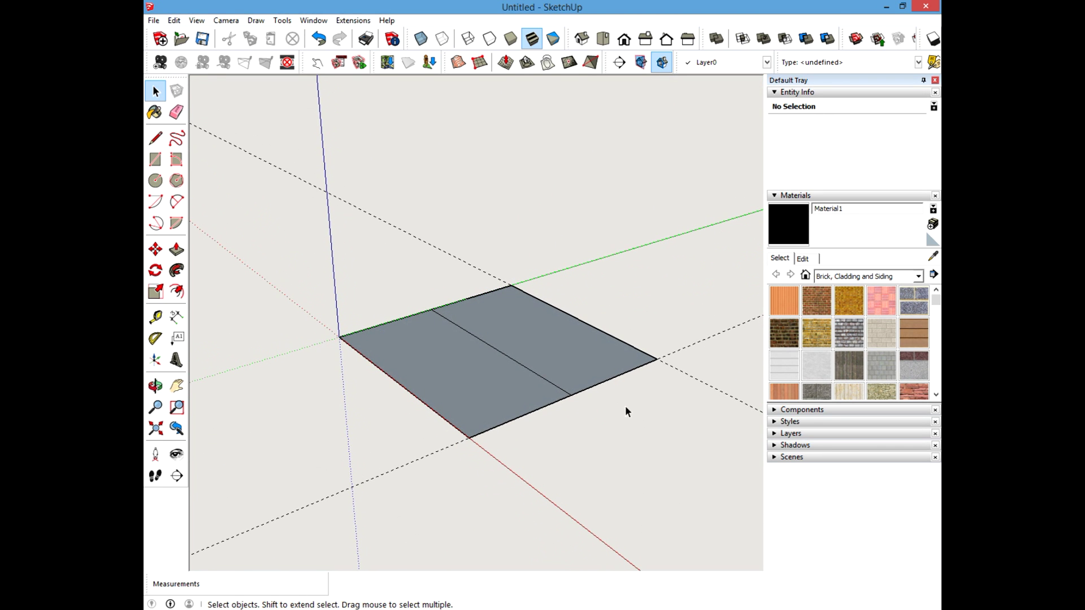
key("ctrl+z")
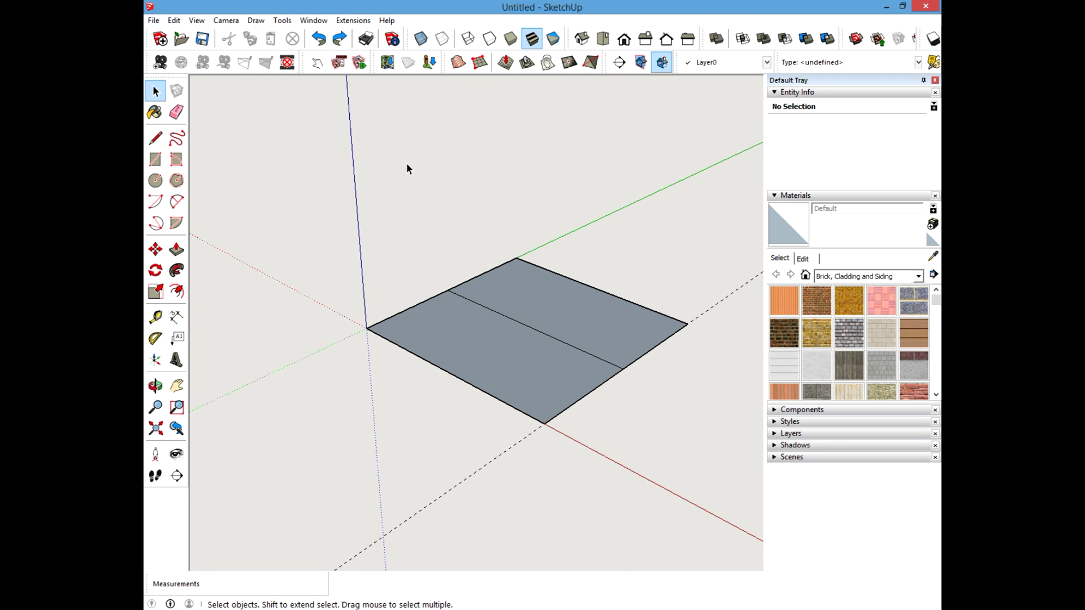
Step: Erase the guide line parallel to the green axis and the rectangle's three outer edges beyond the dividing line
left_click(176, 113)
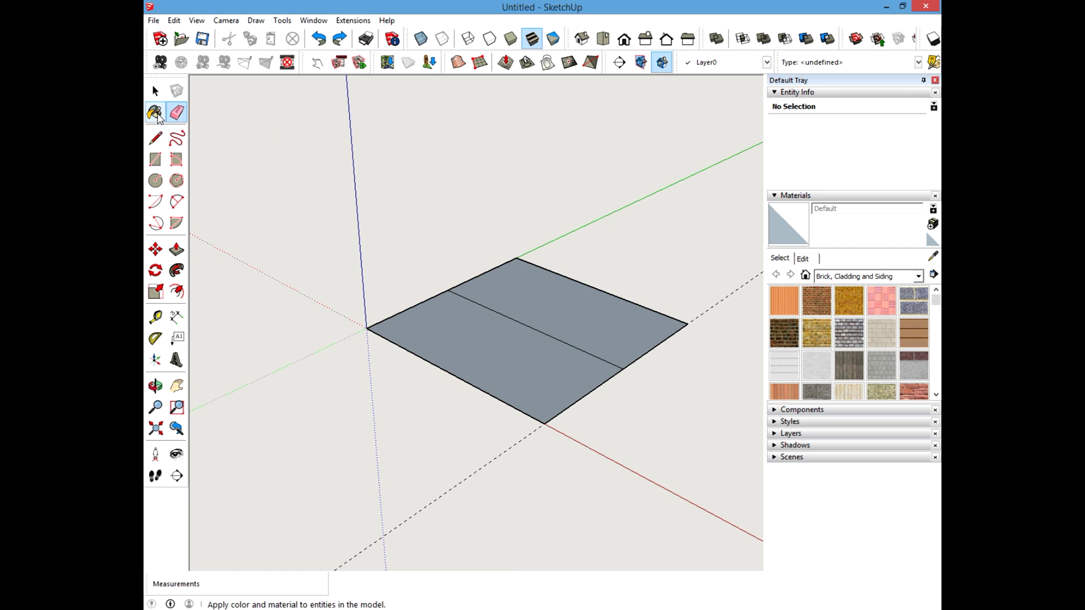
left_click(701, 315)
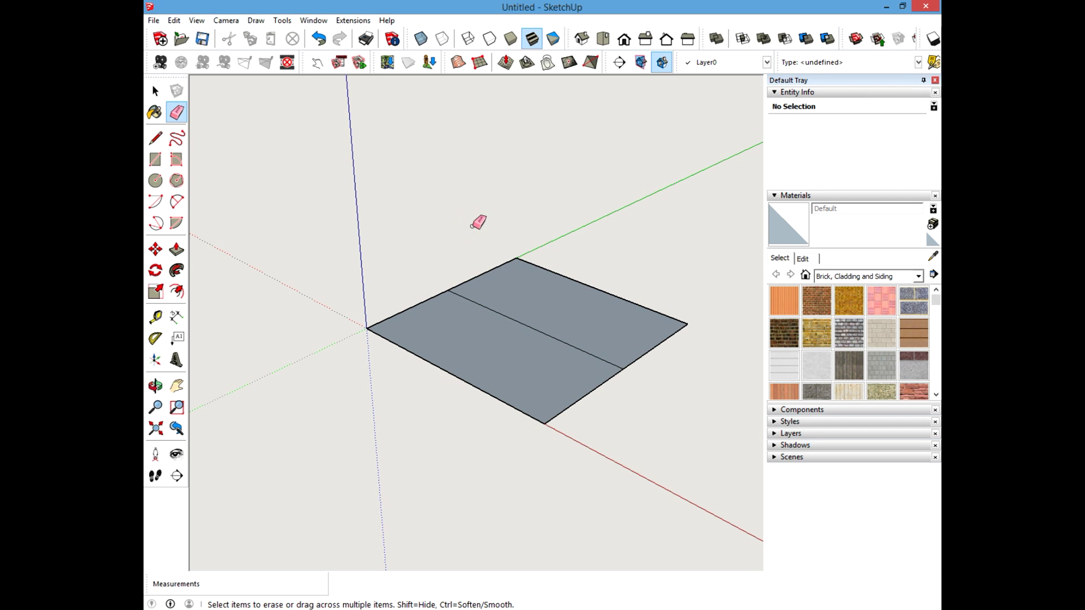
mouse_move(476, 222)
left_mouse_down()
mouse_move(497, 254)
mouse_move(558, 262)
mouse_move(673, 354)
mouse_move(534, 269)
mouse_move(488, 260)
mouse_move(641, 268)
left_mouse_up()
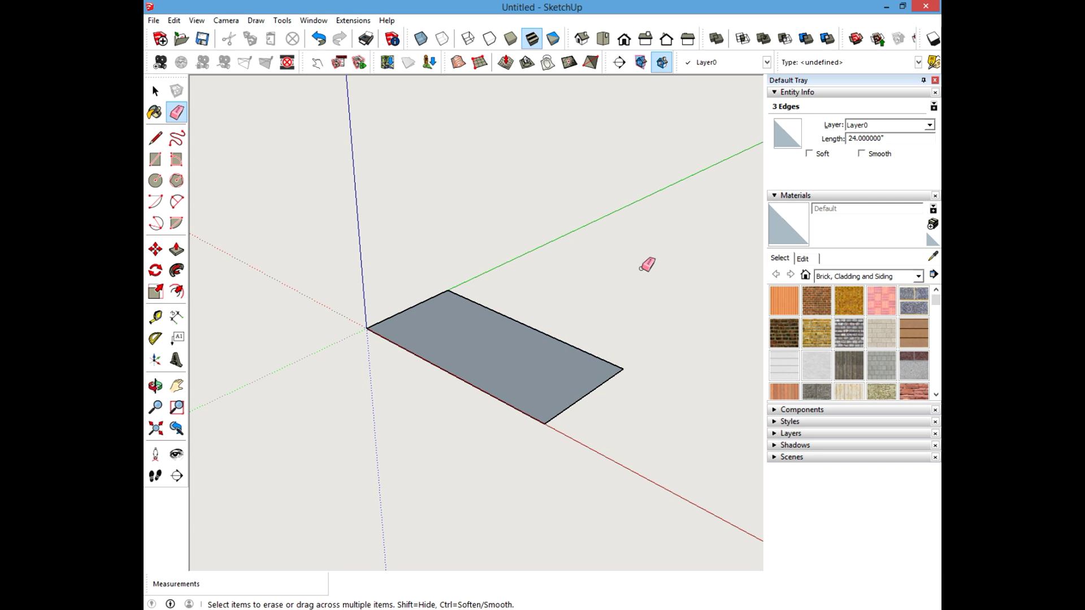
Step: Select the whole remaining half of the rectangle and delete it
left_click(156, 92)
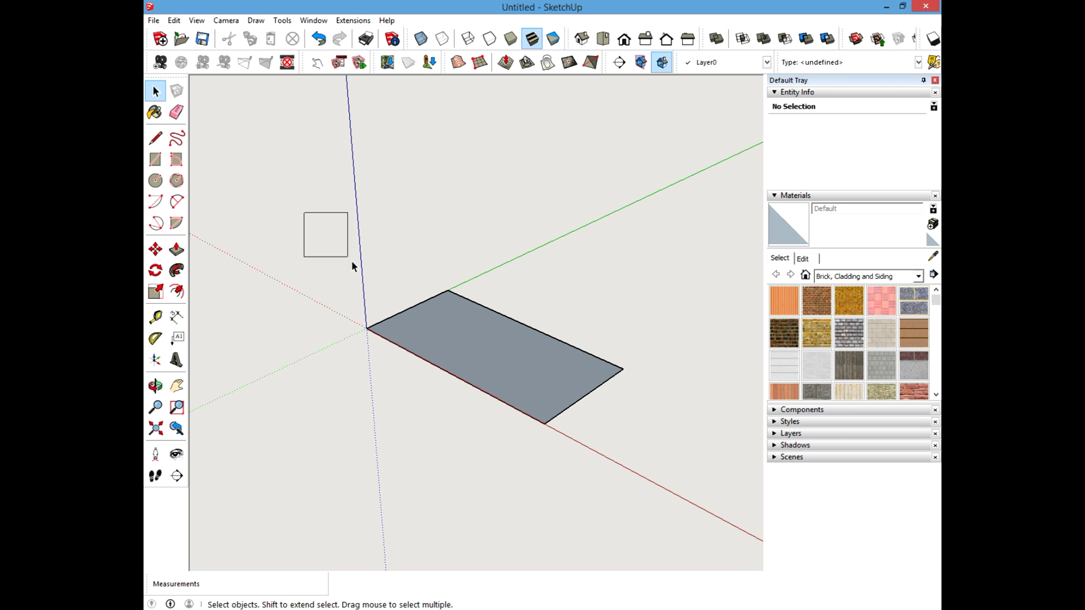
left_click_drag(352, 263, 687, 489)
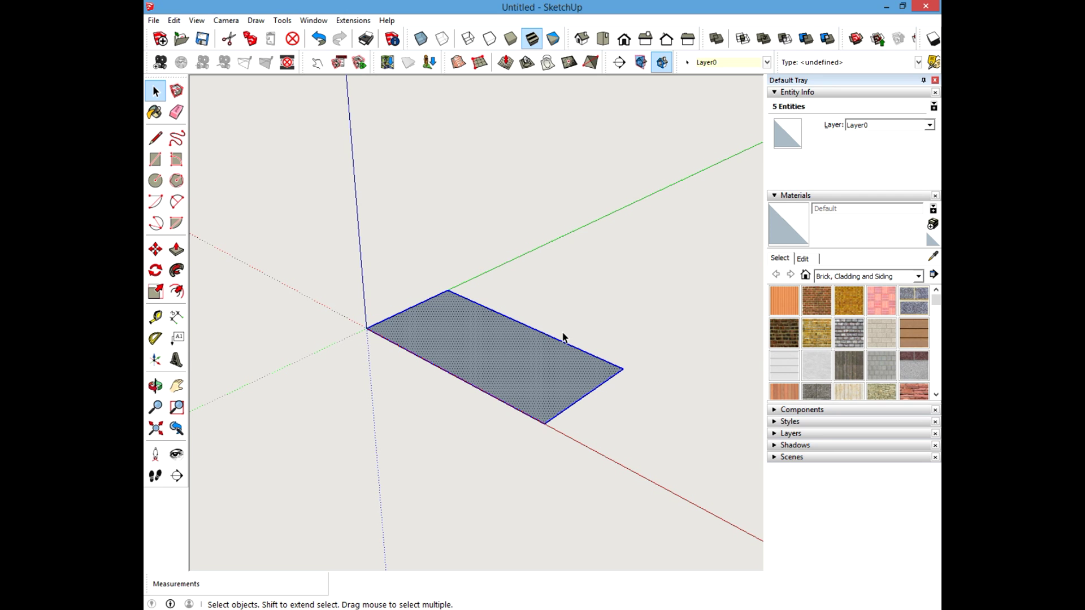
key("Delete")
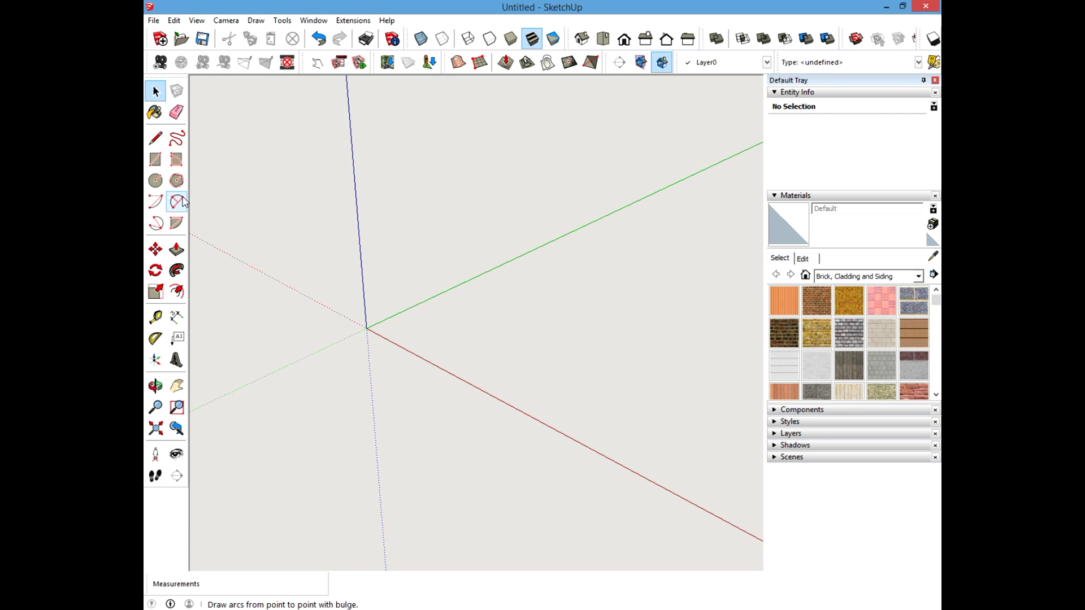
Step: Draw a single straight line from the origin into the area between the red and green axes
left_click(155, 138)
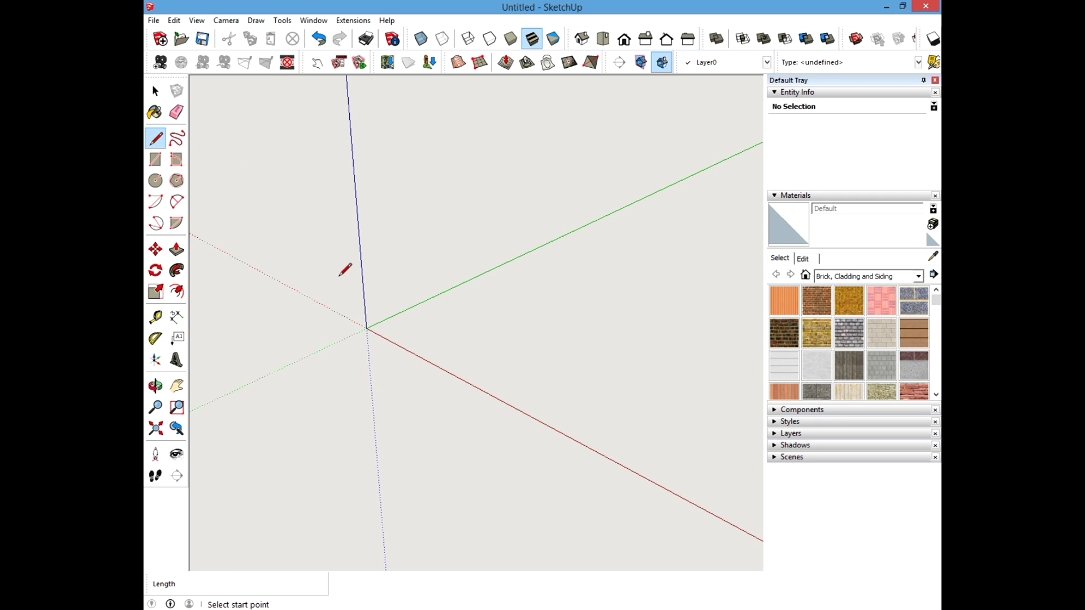
left_click(367, 327)
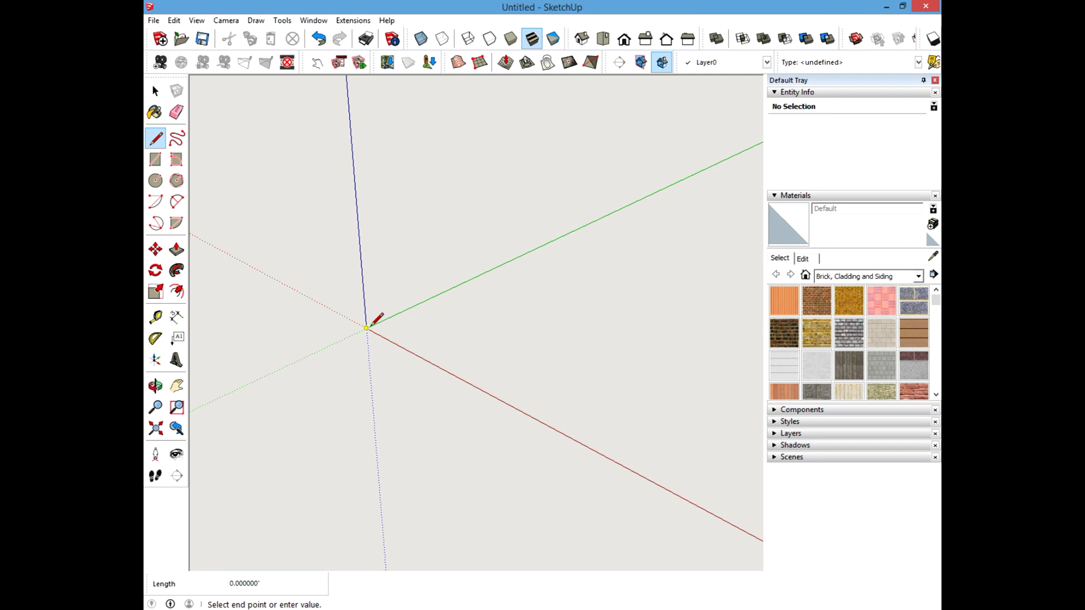
left_click(534, 314)
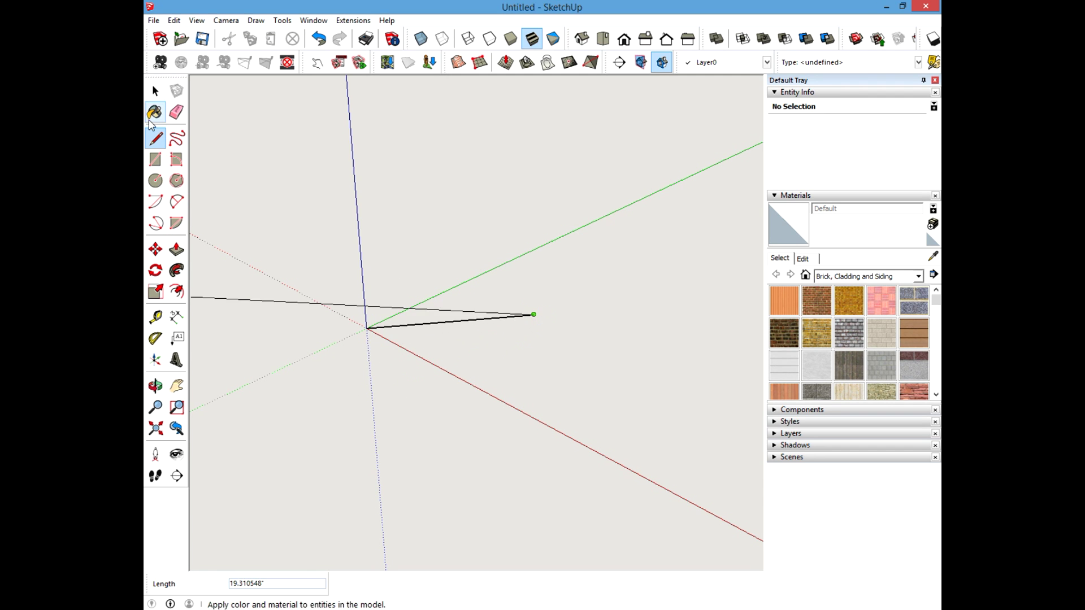
left_click(155, 91)
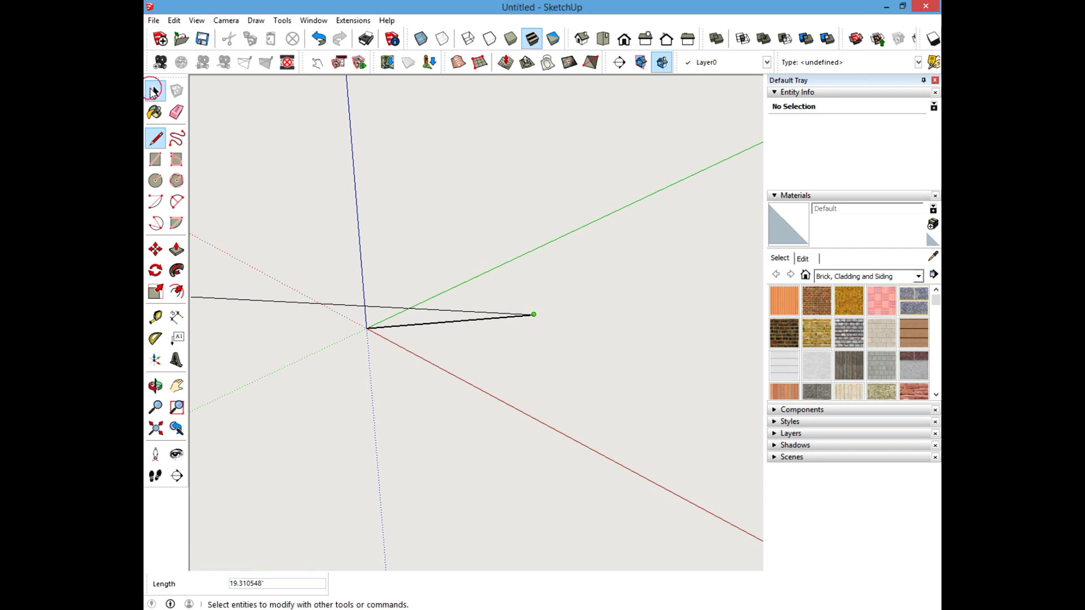
Step: Draw a rectangle from the origin, about 8.8 inches along the red axis by 16.3 inches along the green axis
left_click(155, 161)
left_click(366, 327)
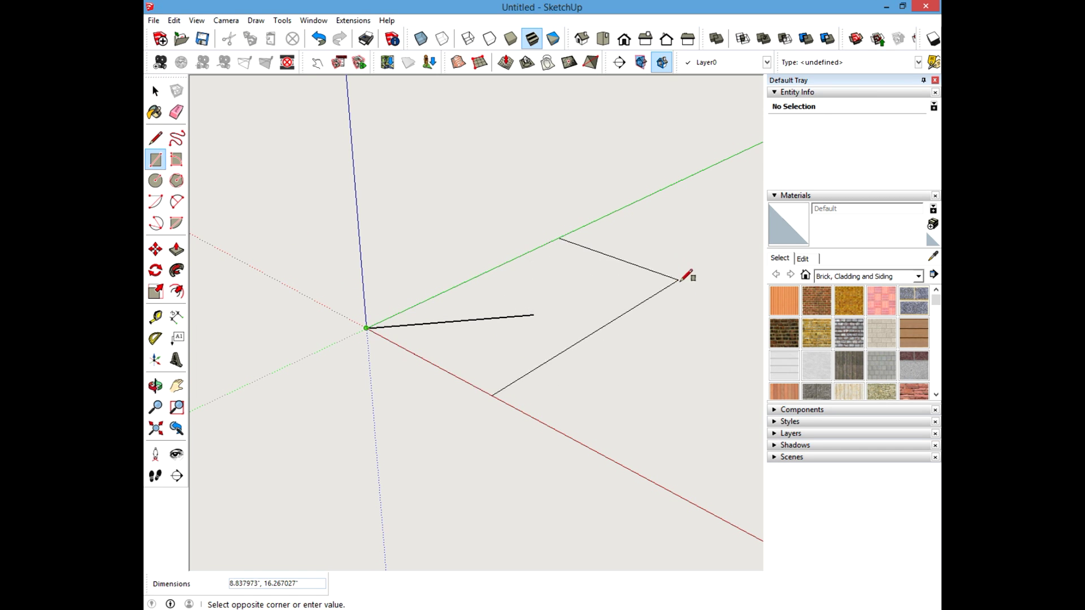
left_click(679, 282)
Step: Sketch a looping Freehand curve in the empty space behind the rectangle
left_click(155, 91)
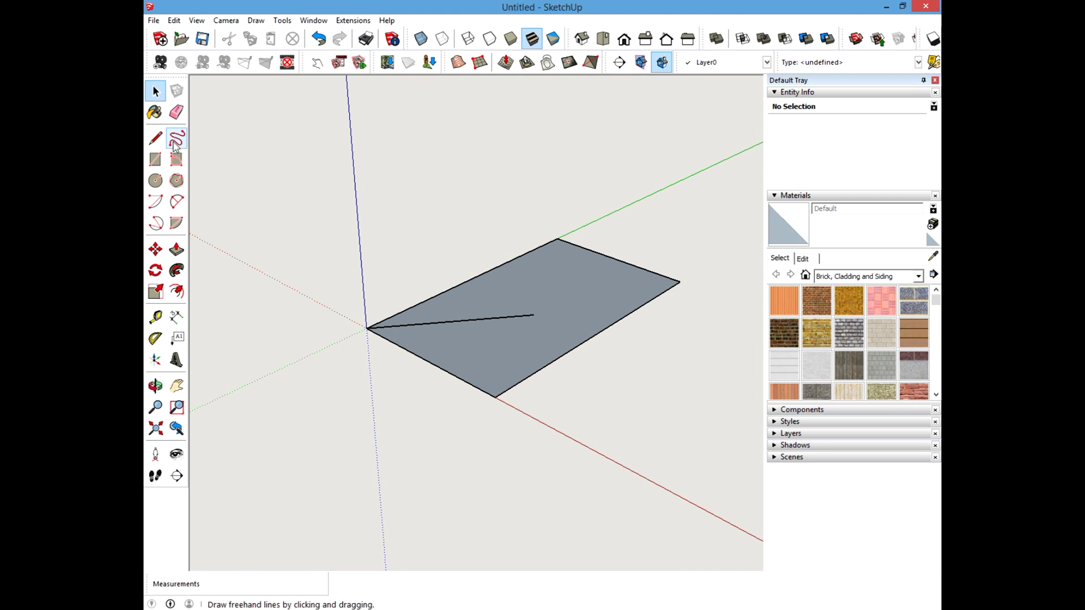
left_click(175, 141)
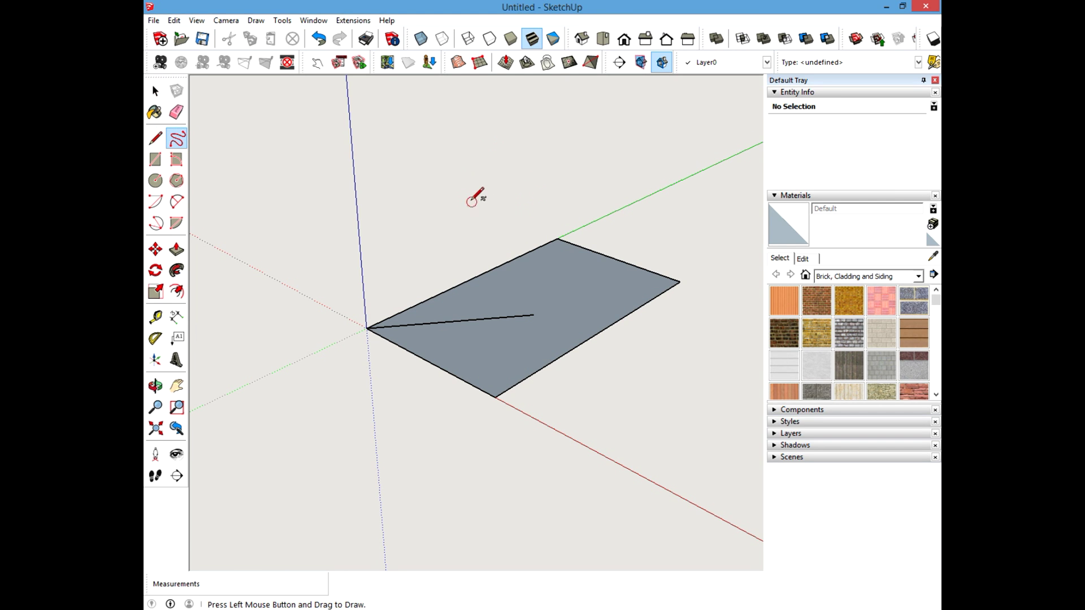
mouse_move(472, 201)
left_mouse_down()
mouse_move(444, 237)
mouse_move(421, 205)
left_mouse_up()
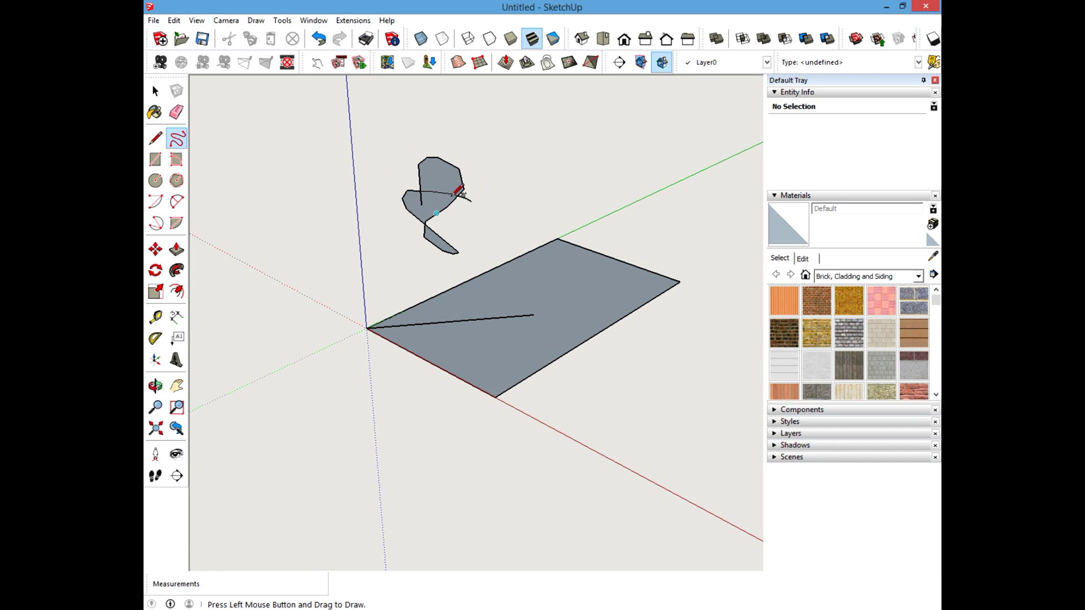
Step: Select the line, rectangle and freehand curve together and delete them all
left_click(155, 91)
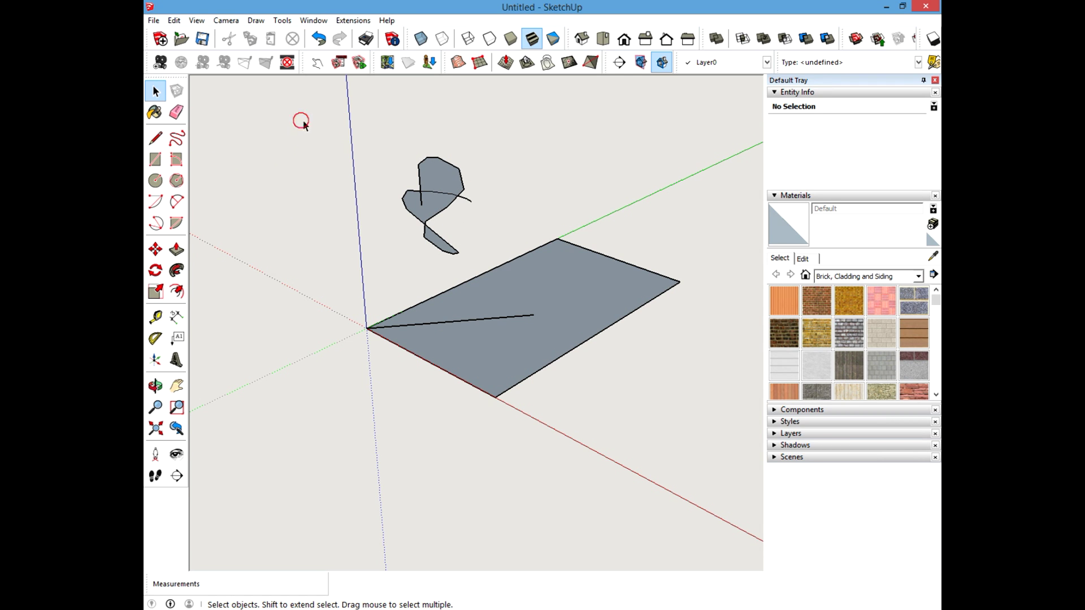
left_click_drag(298, 118, 688, 437)
key("Delete")
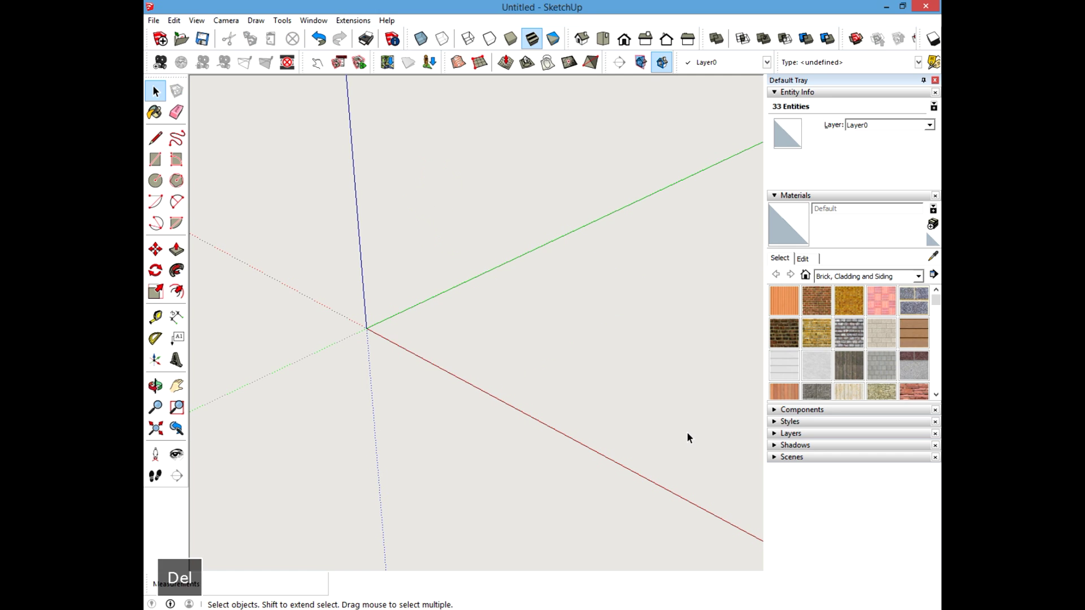
Step: Draw a circle with a 10-inch radius centred on the origin, flat on the ground plane
left_click(156, 181)
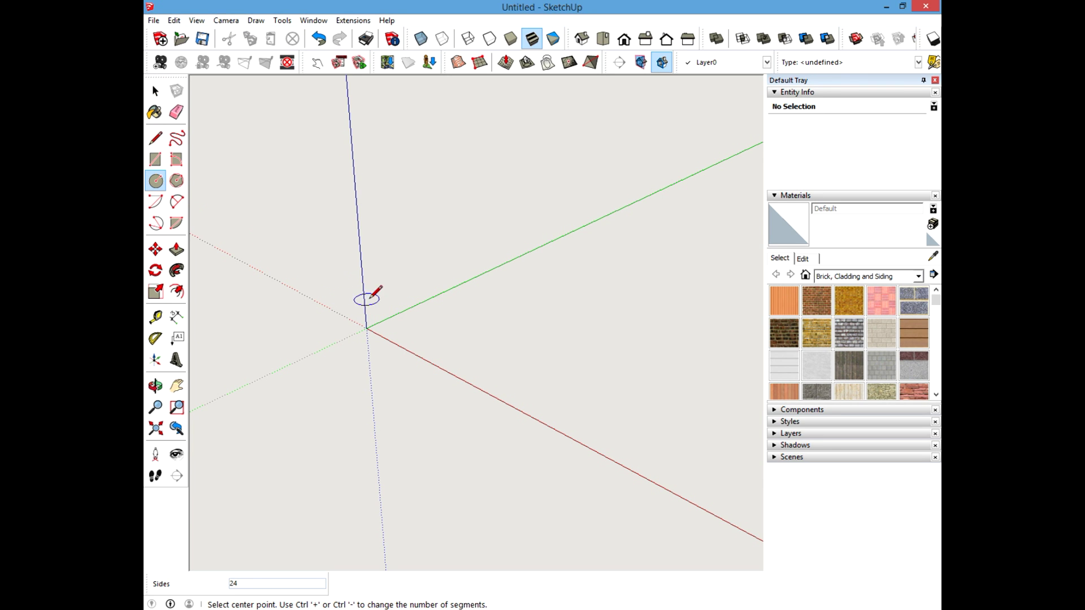
left_click(366, 327)
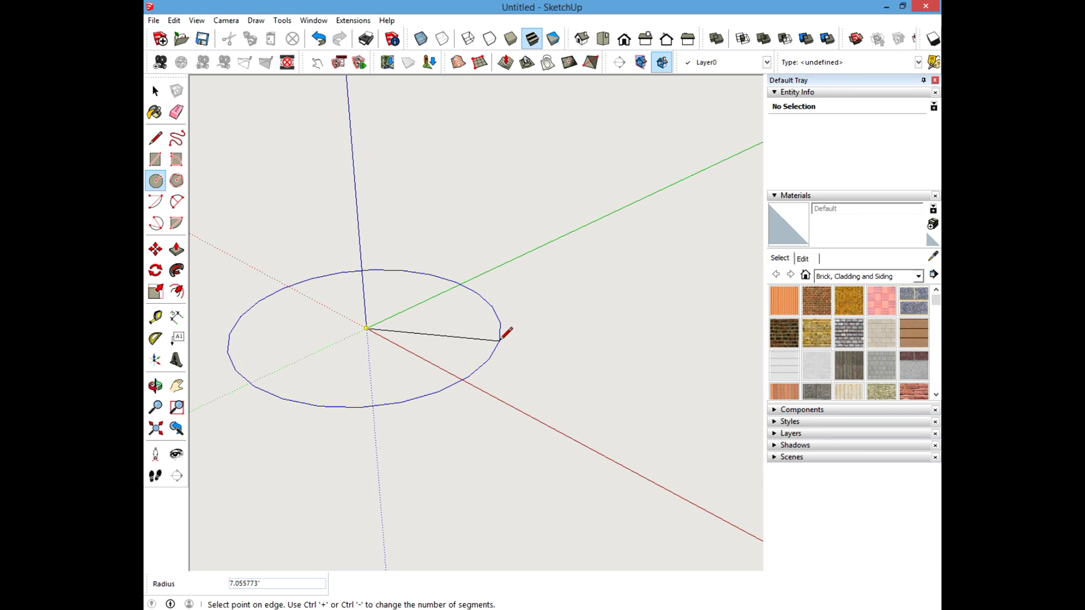
type("10")
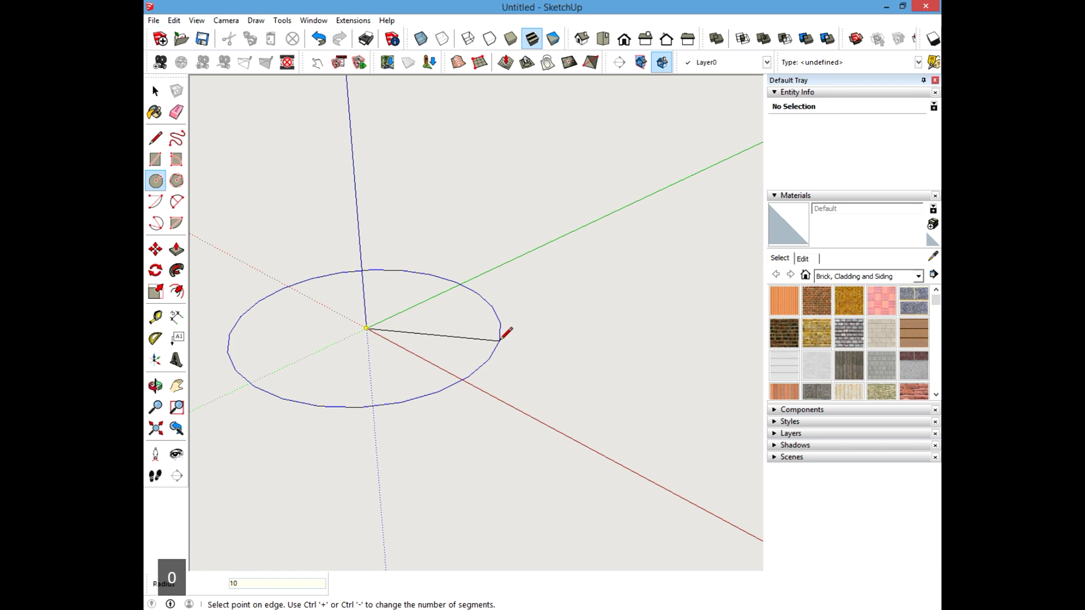
key("Return")
scroll(520, 375, "up", 1)
scroll(520, 376, "down", 3)
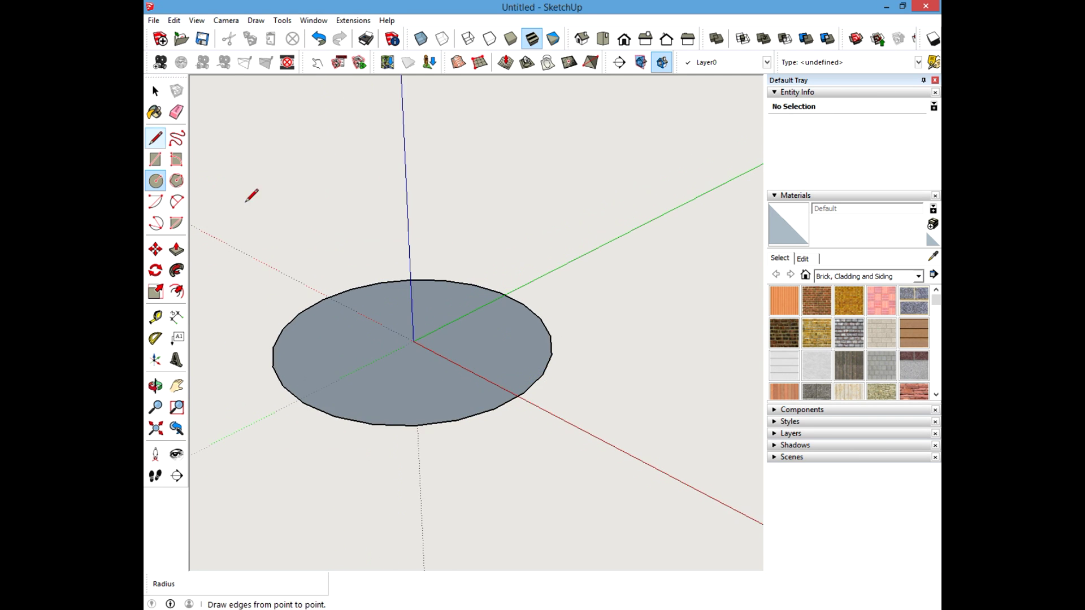
scroll(356, 235, "up", 1)
left_click(156, 91)
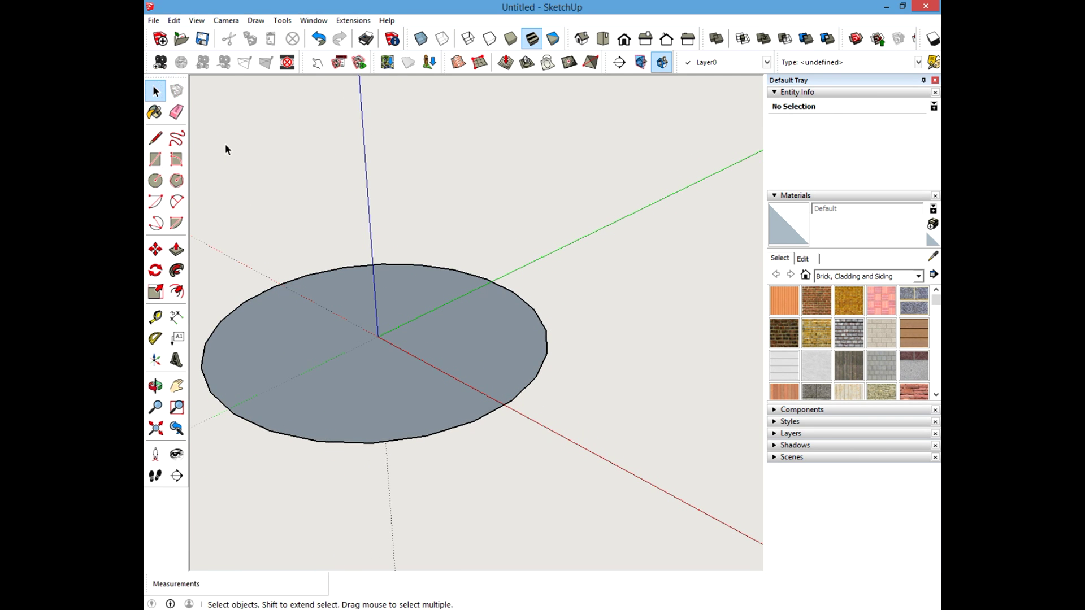
Step: Erase the circle around the origin with the Eraser
left_click(176, 112)
left_click(345, 298)
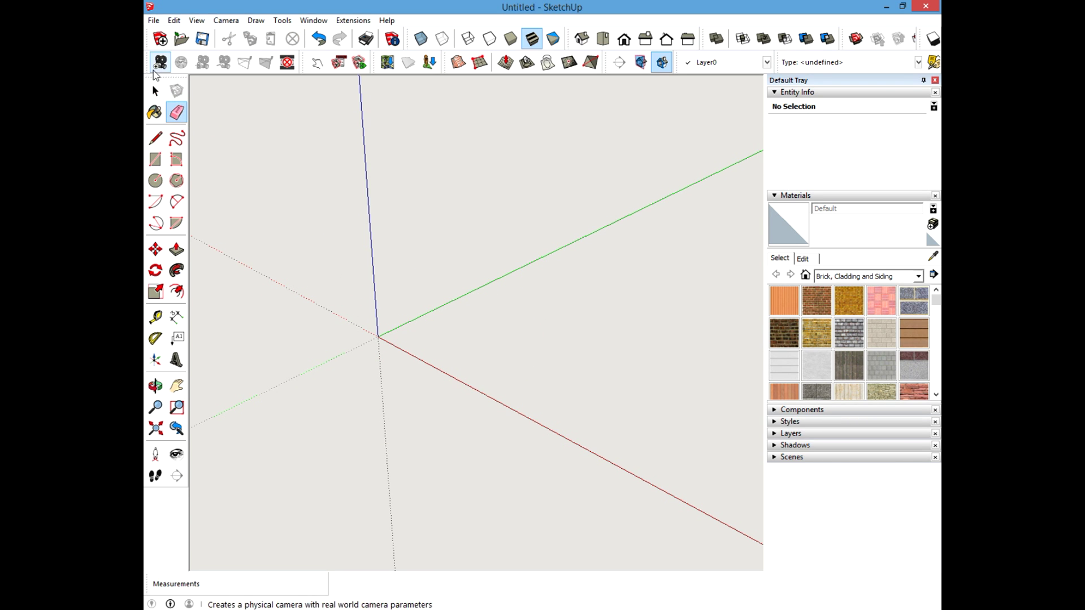
left_click(155, 90)
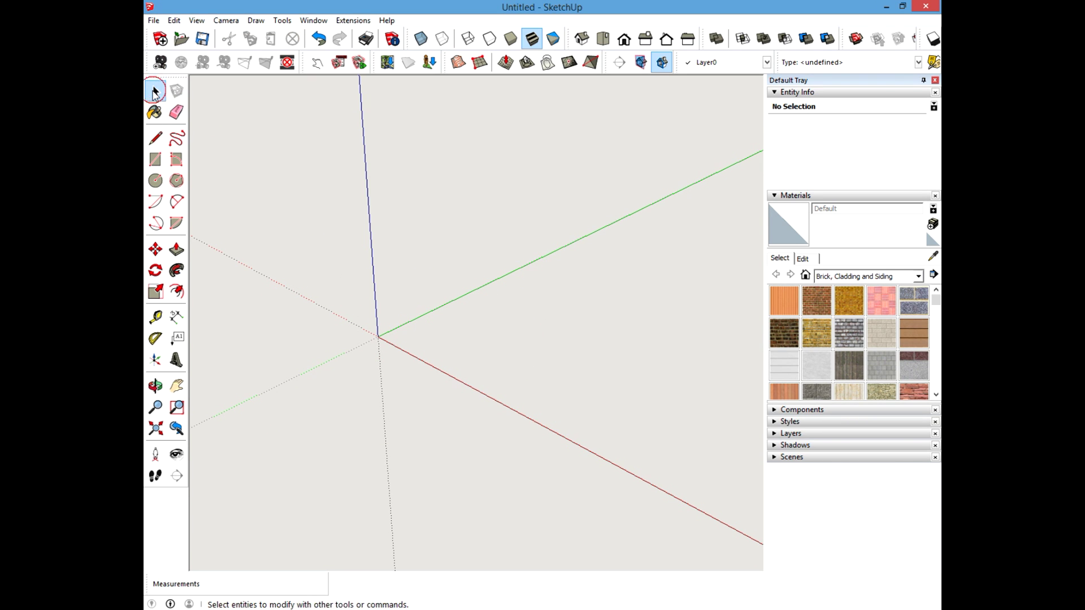
Step: Draw a 45-degree Arc centred on the origin, starting on the red axis and lying on the ground plane
left_click(156, 201)
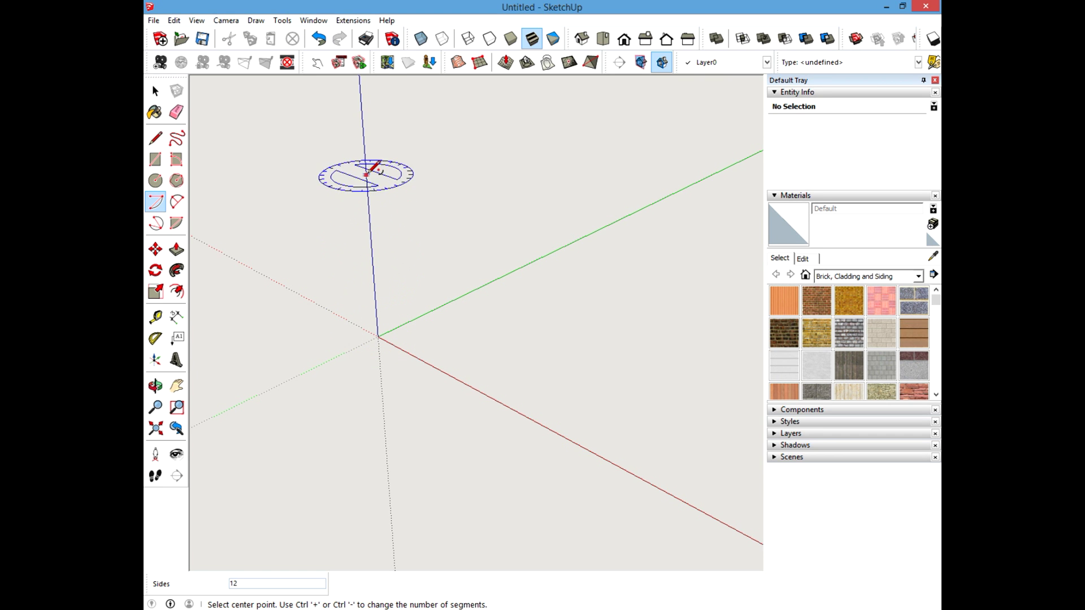
middle_click_drag(387, 306, 533, 230)
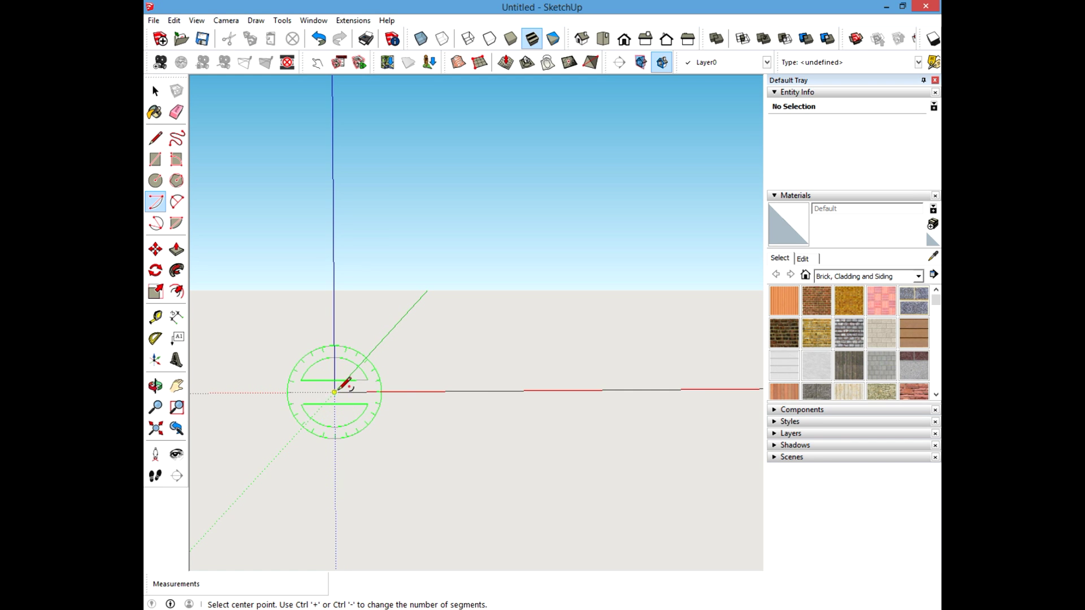
middle_click_drag(344, 382, 497, 375)
middle_click_drag(371, 390, 654, 431)
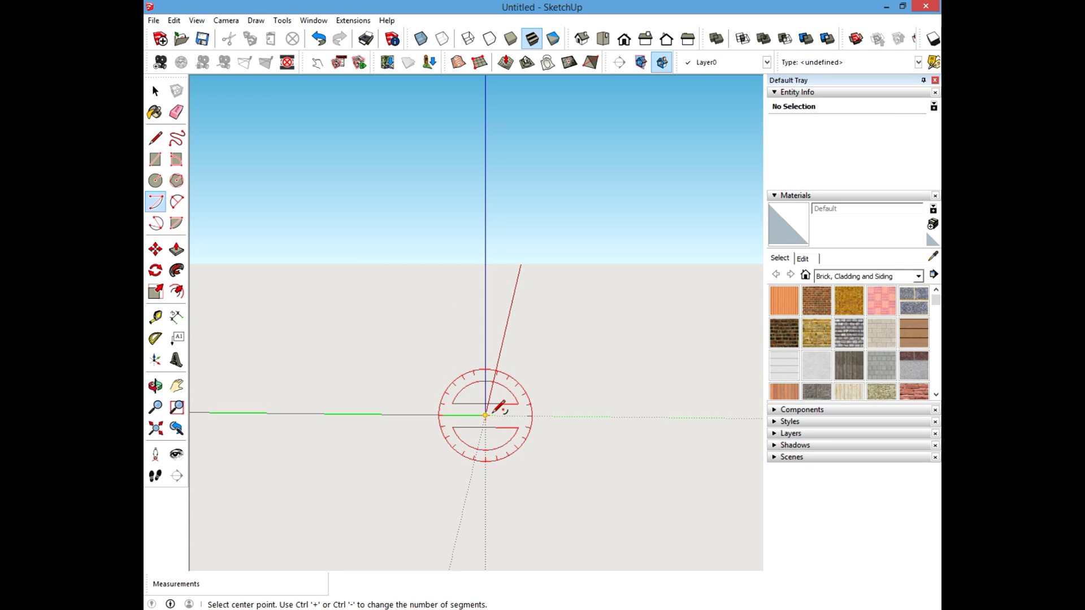
middle_click_drag(573, 394, 308, 407)
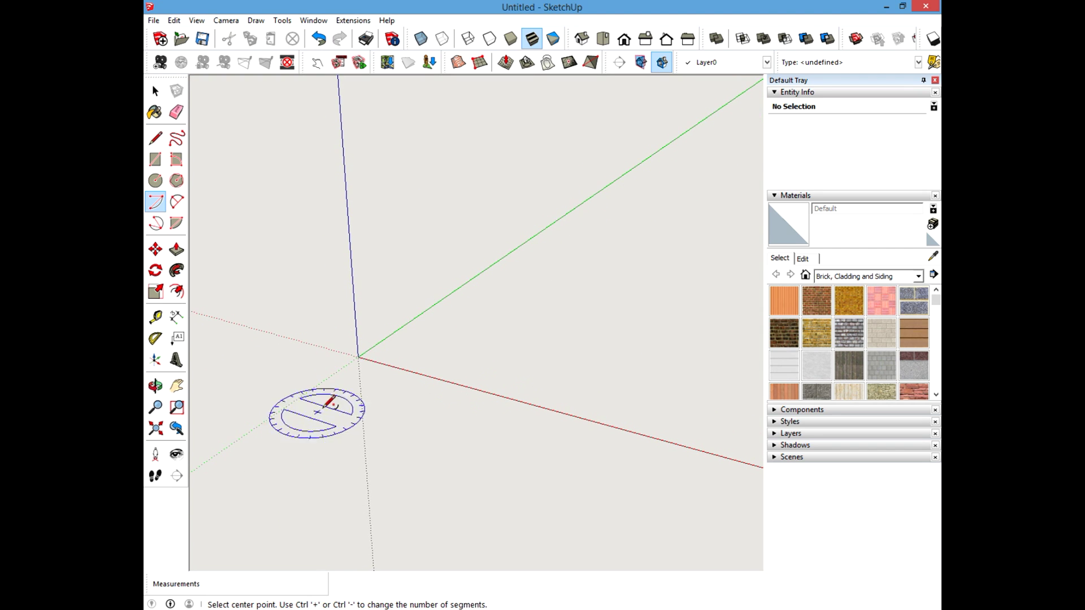
left_click(359, 357)
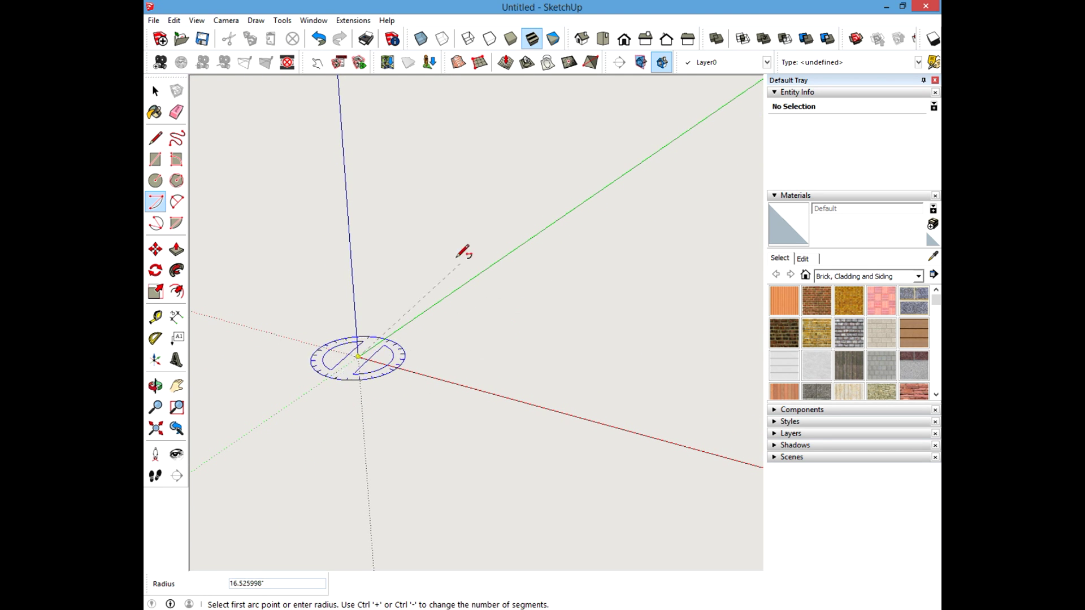
left_click(500, 396)
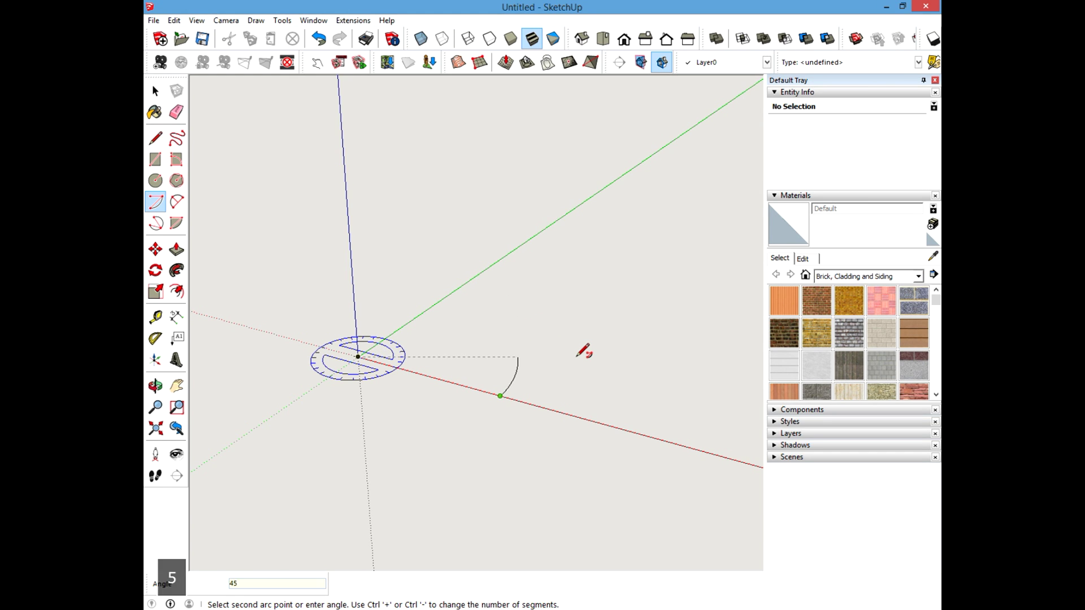
key("Return")
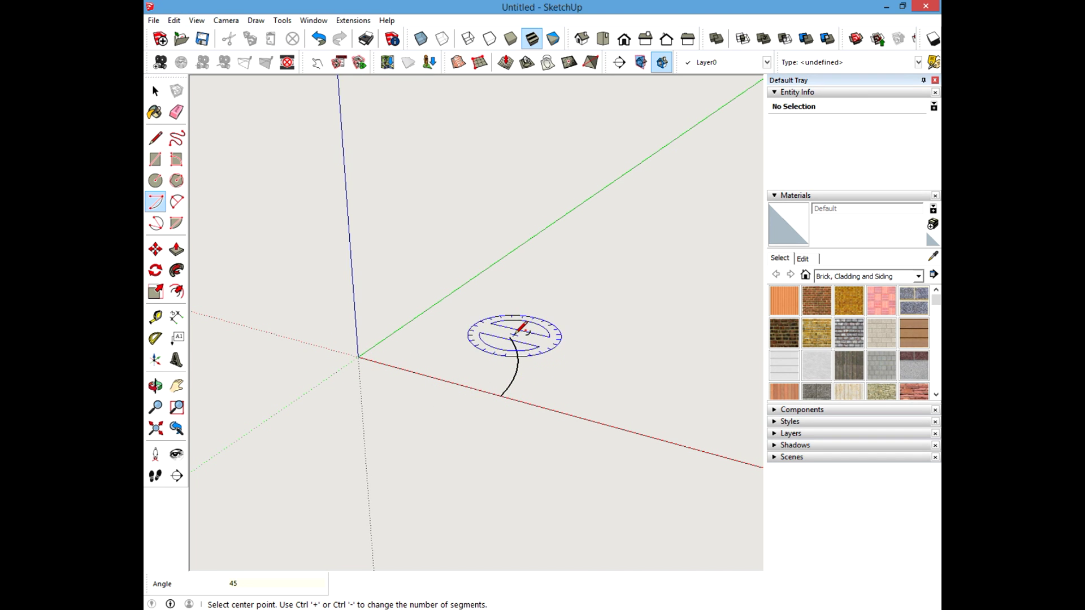
left_click(156, 90)
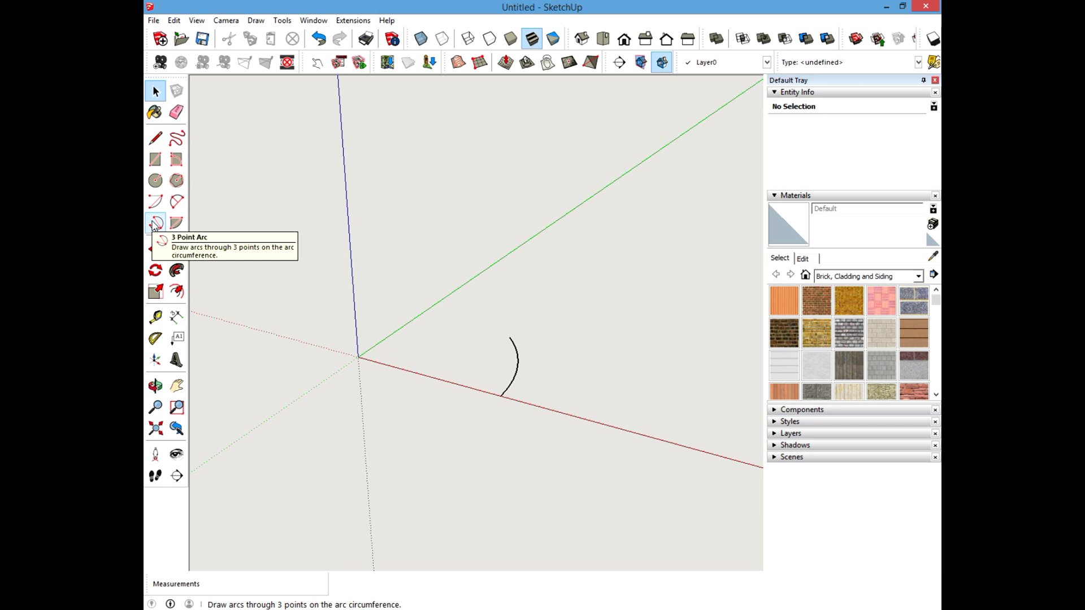
left_click(155, 224)
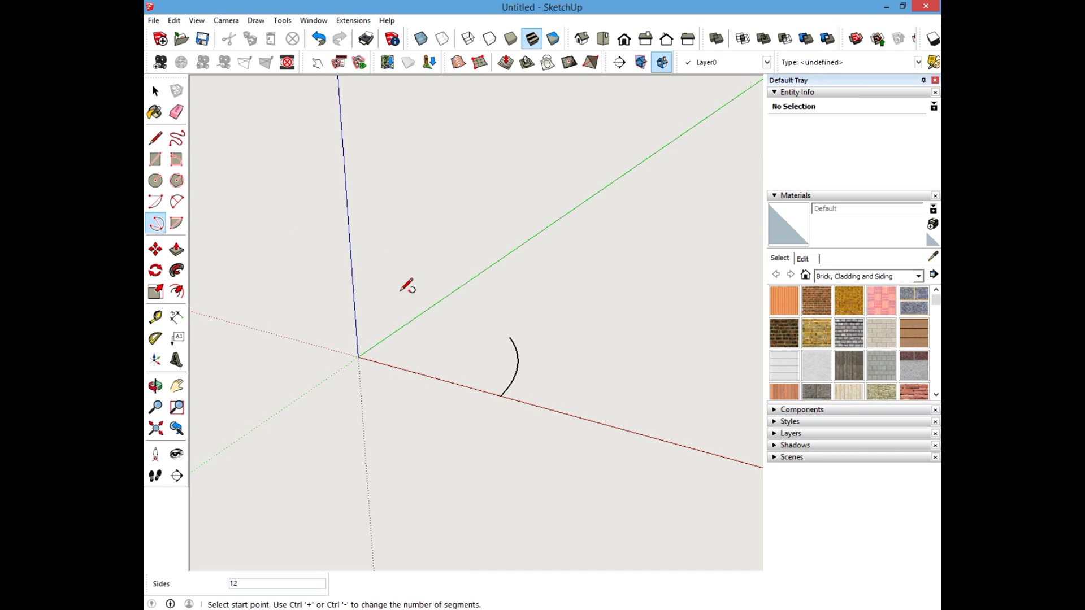
left_click(358, 351)
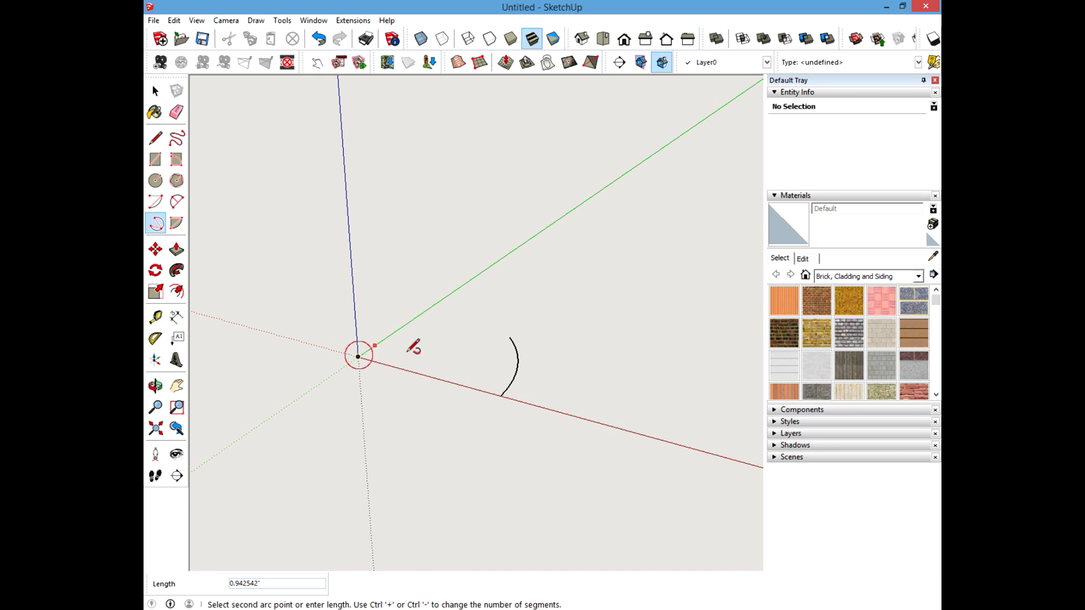
left_click(511, 337)
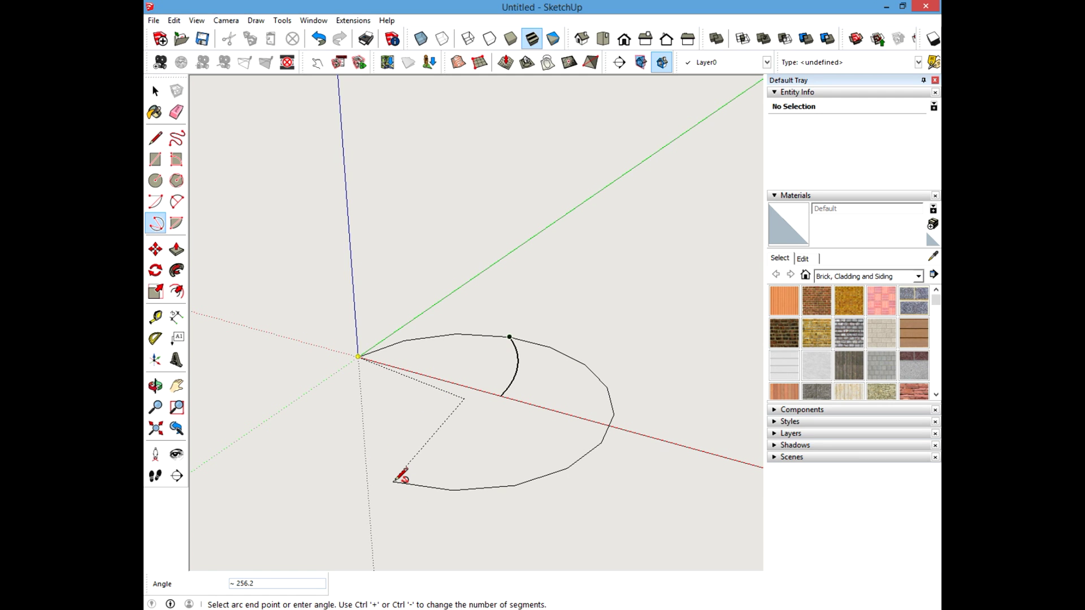
key("Escape")
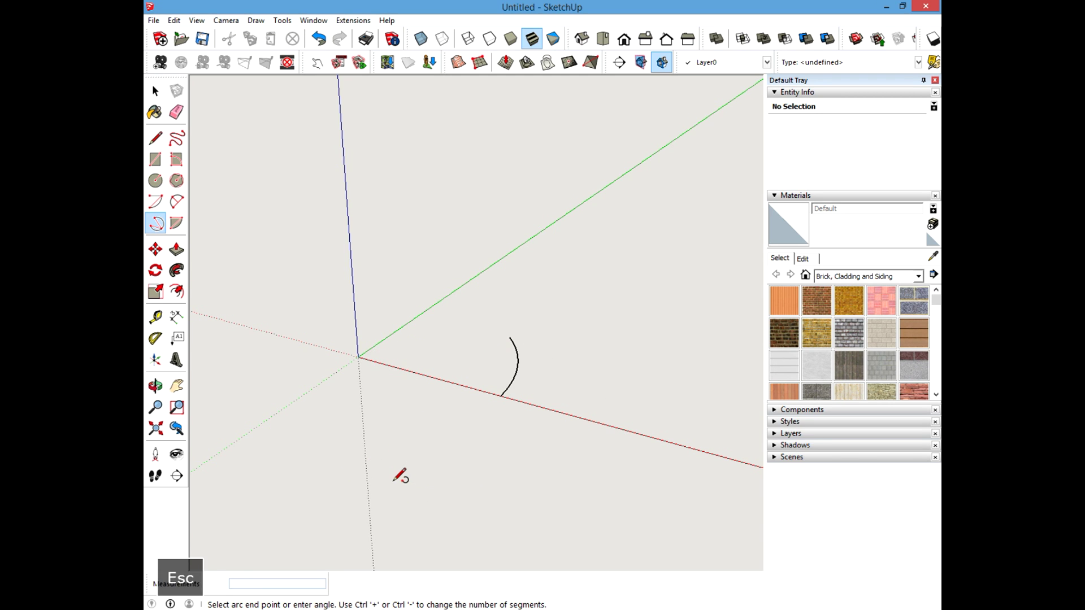
Step: Select the 45-degree arc and delete it
left_click(155, 90)
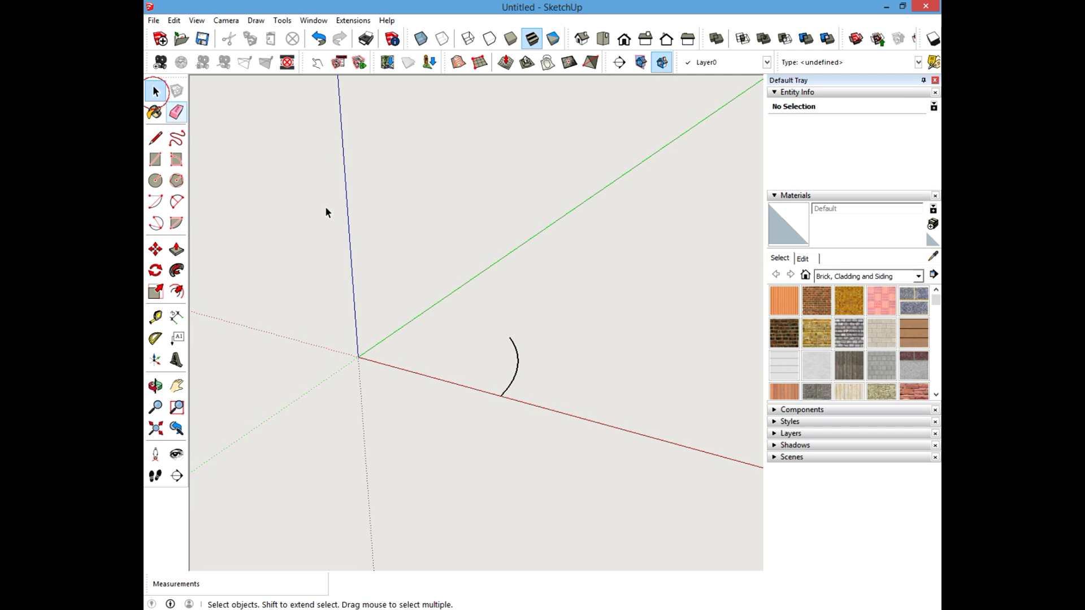
left_click(518, 374)
key("Delete")
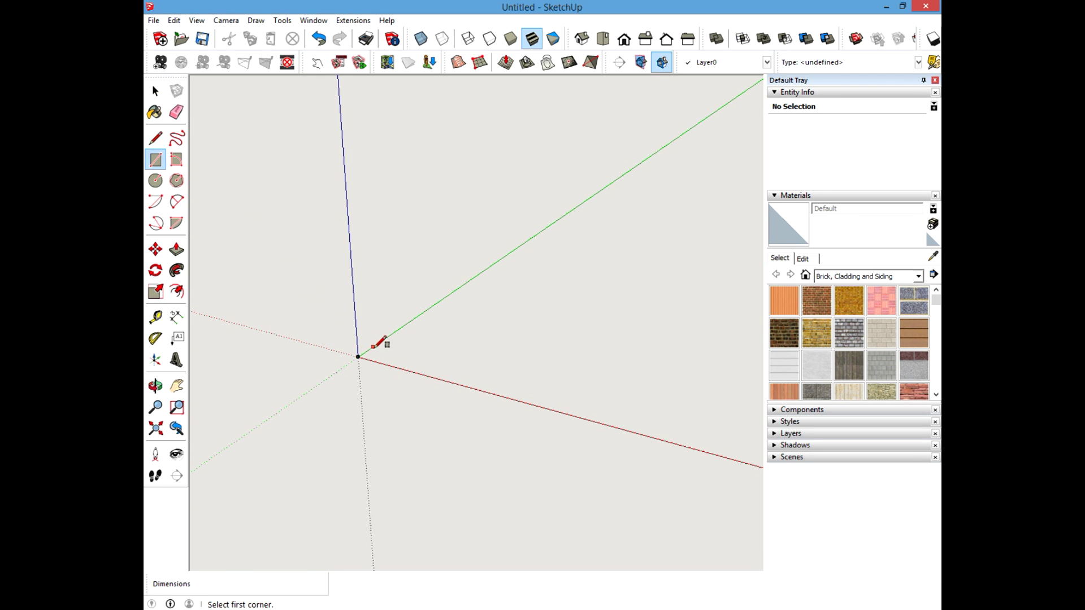
Step: Draw a rectangle from the origin between the red and green axes, about 10.3 by 12.2 inches
left_click(358, 357)
left_click(604, 314)
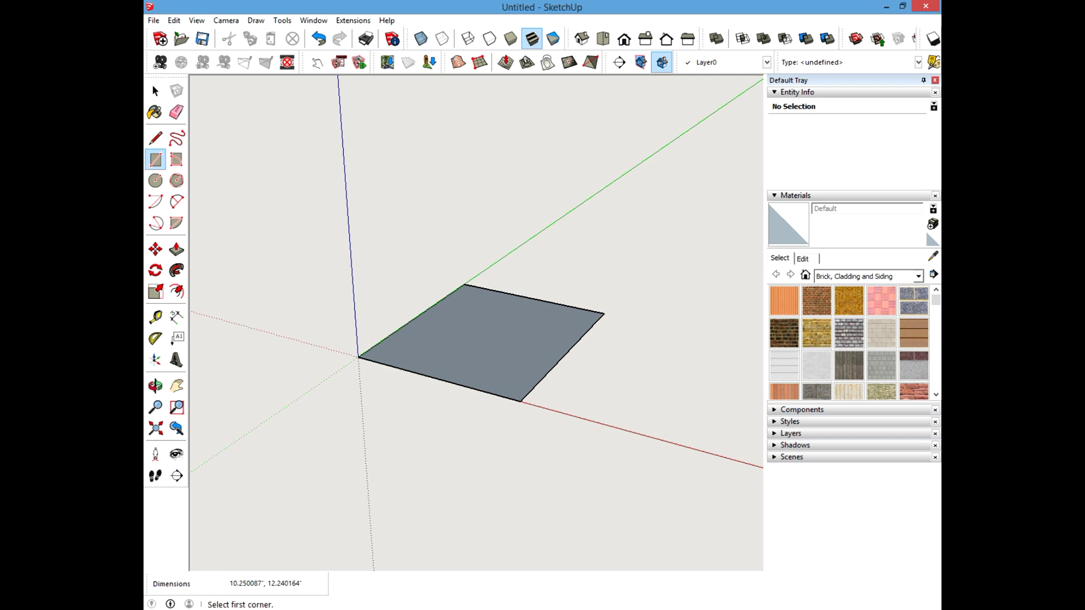
left_click(158, 93)
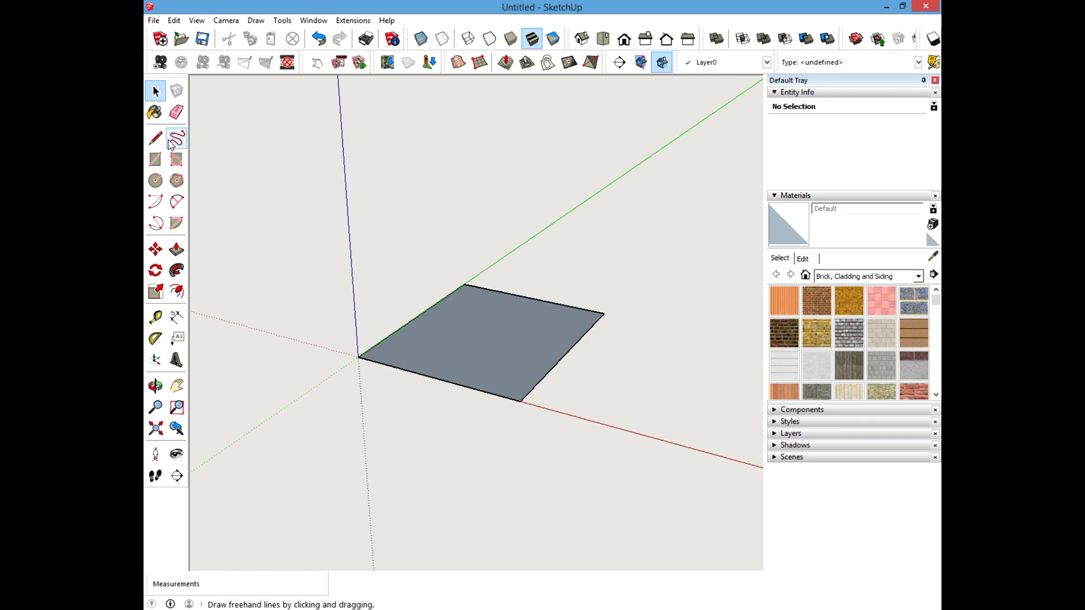
Step: Push/Pull the rectangle's face upward into a box 12 inches tall
left_click(178, 253)
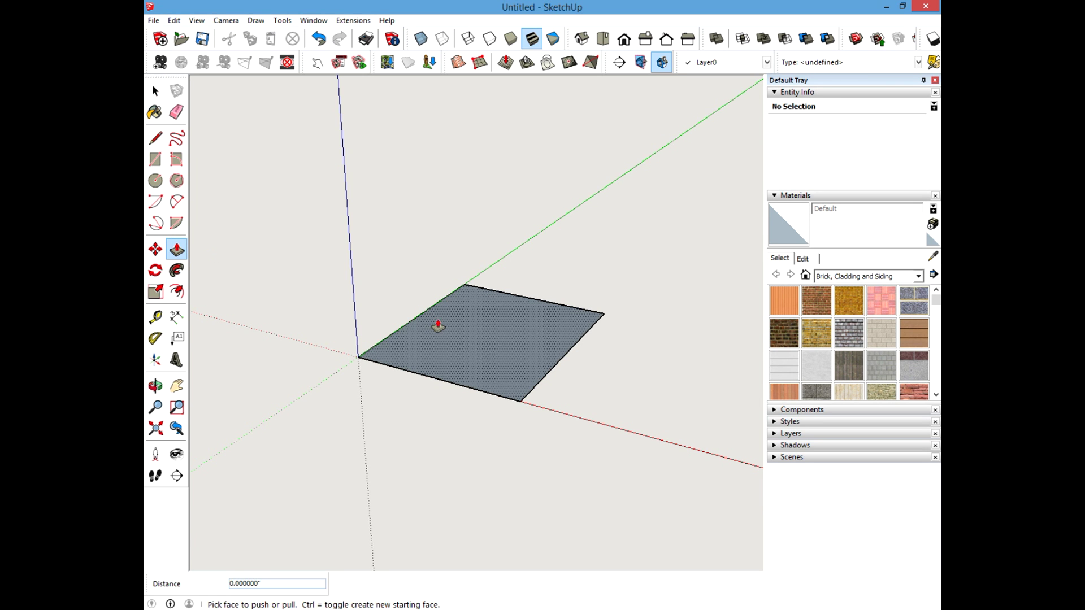
left_click(494, 357)
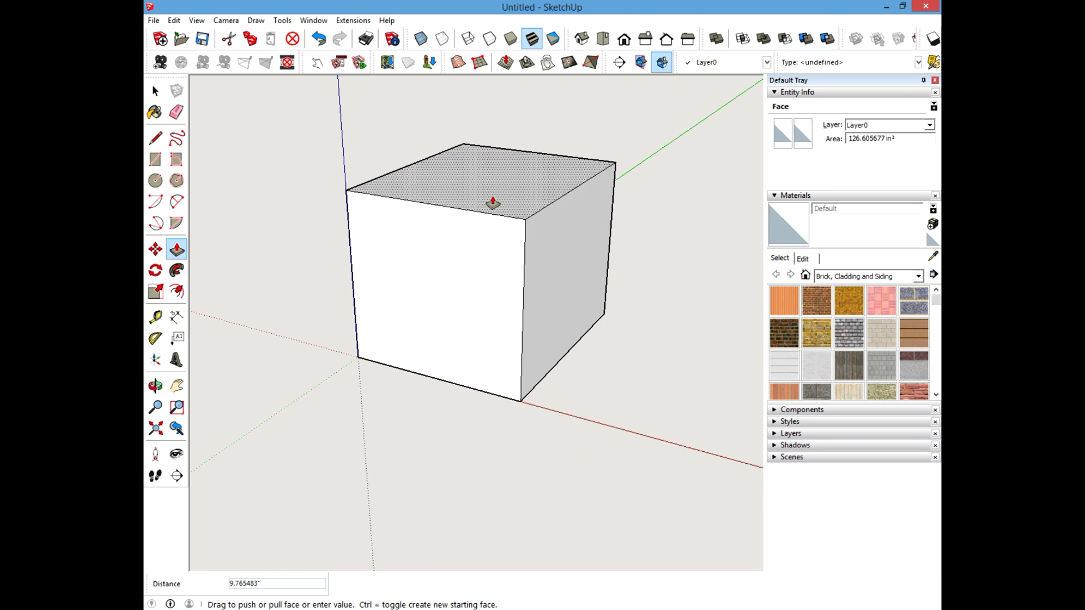
left_click(476, 236)
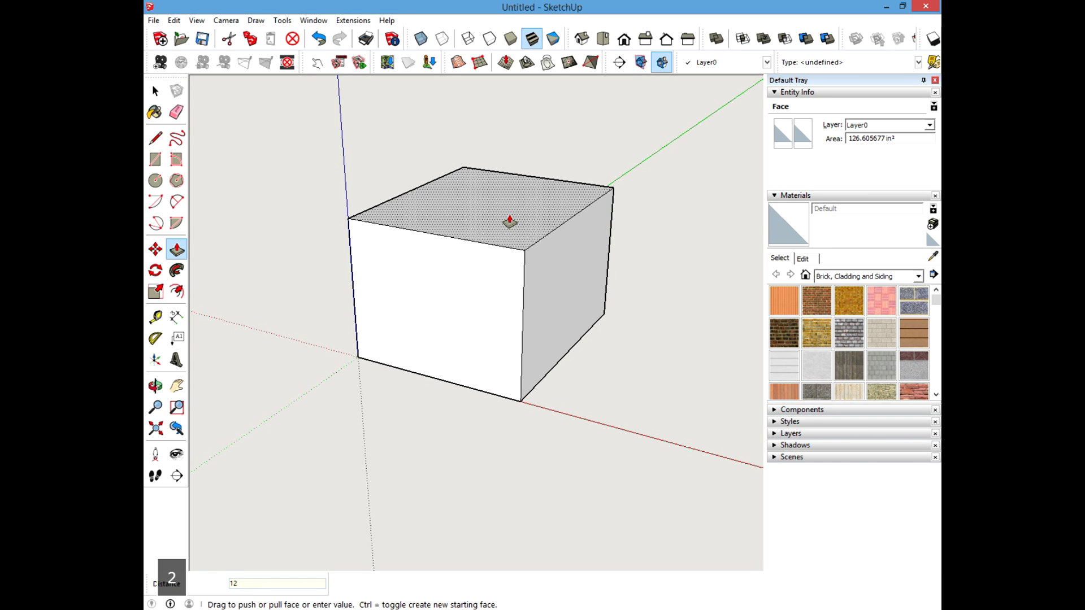
key("Return")
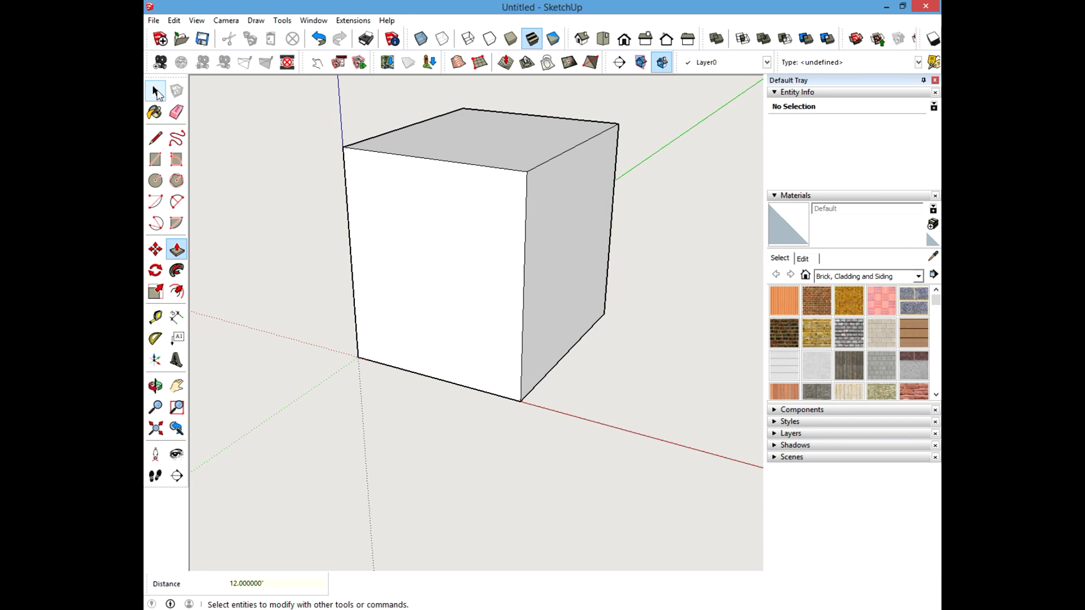
left_click(155, 92)
Step: Draw a rectangle about 4.2 by 3.1 inches on the box's top face, starting from its front corner above the red axis
middle_click_drag(399, 218, 474, 301)
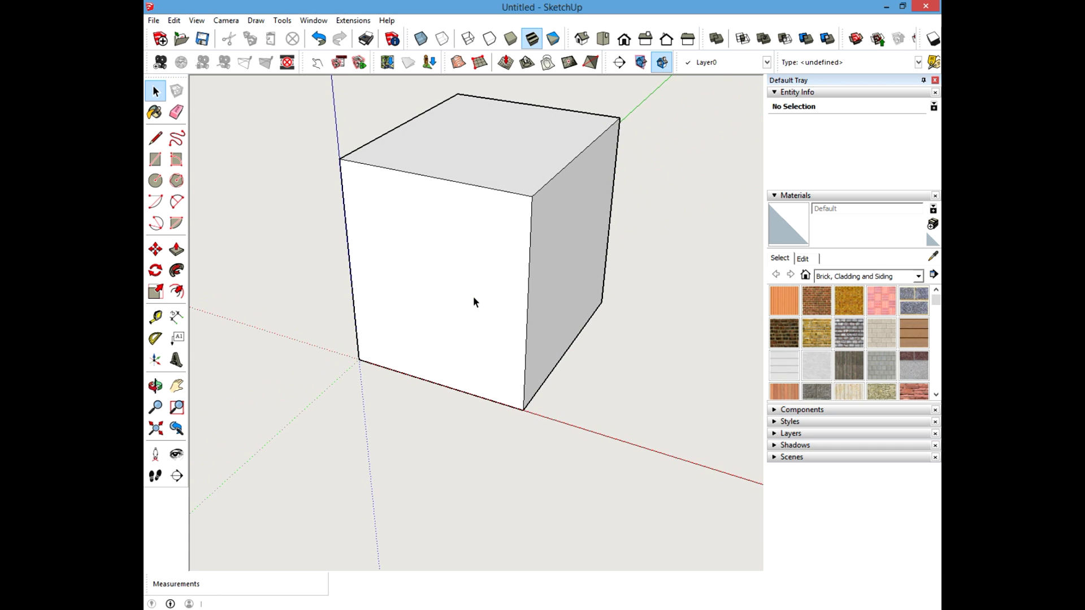
middle_click_drag(493, 240, 508, 308, "shift")
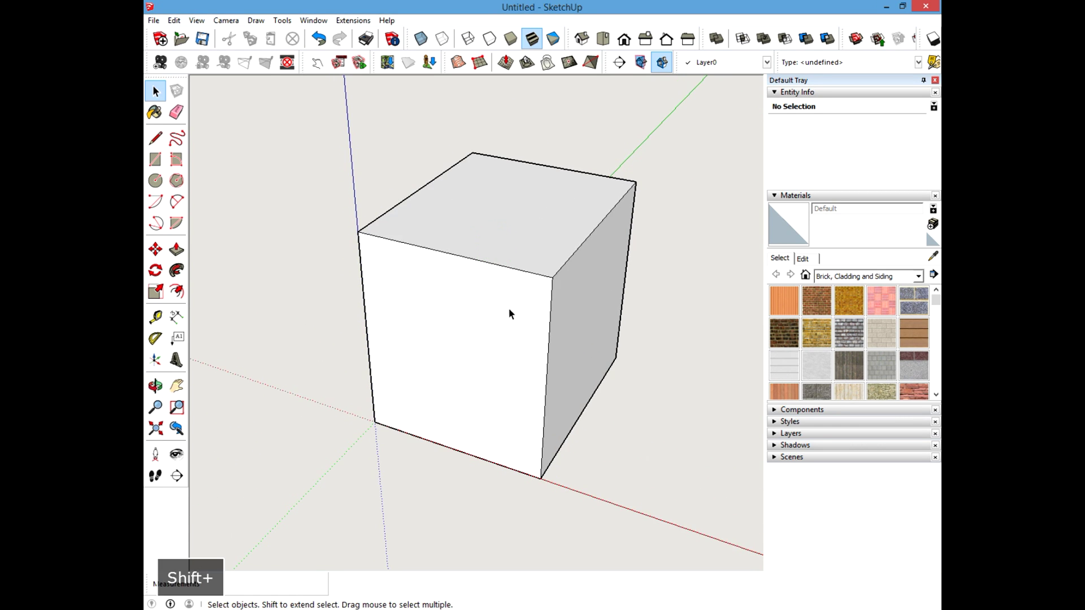
middle_click_drag(462, 263, 449, 273)
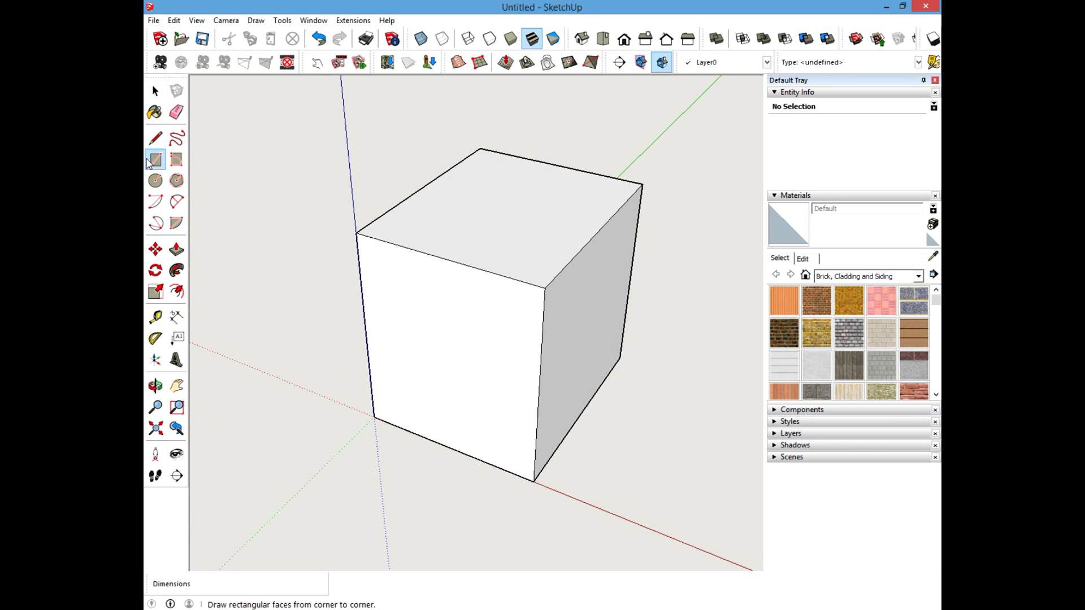
left_click(156, 90)
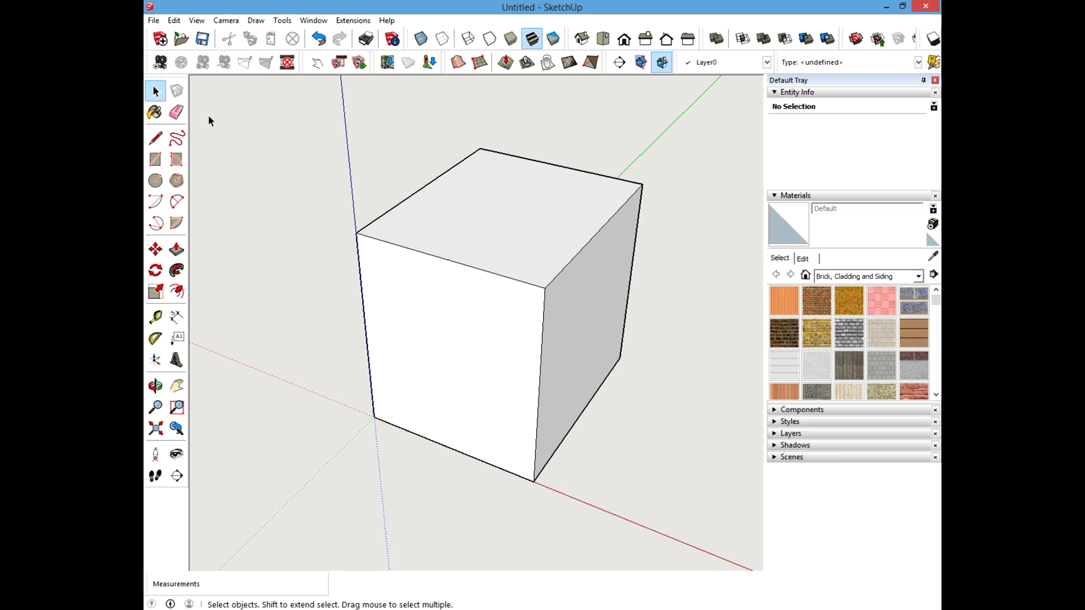
left_click(154, 163)
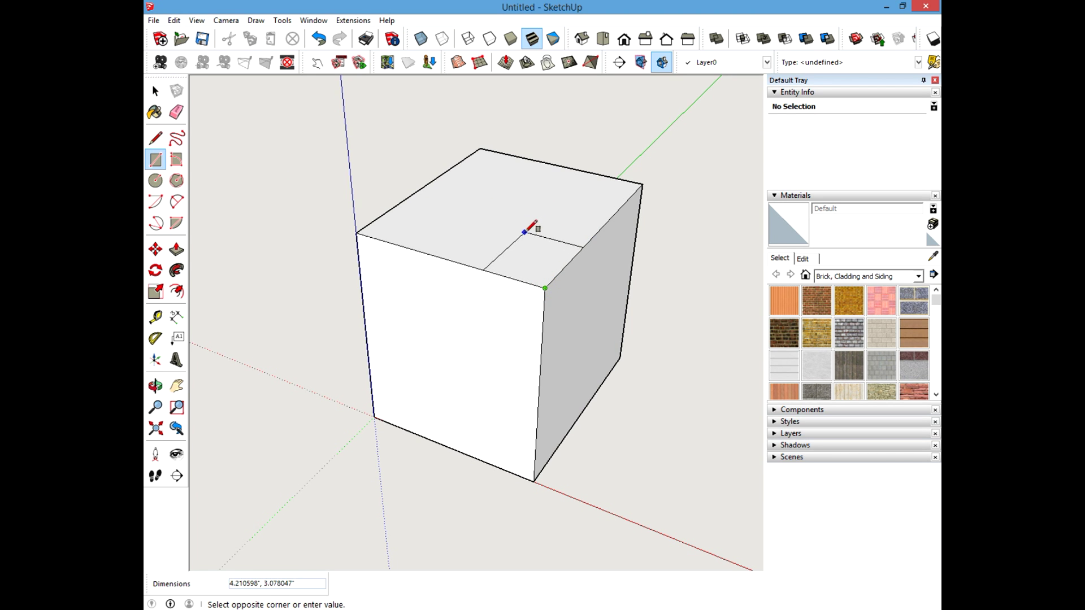
Step: Push/Pull the small rectangle on the box's top face down 12 inches to cut away that corner
left_click(177, 249)
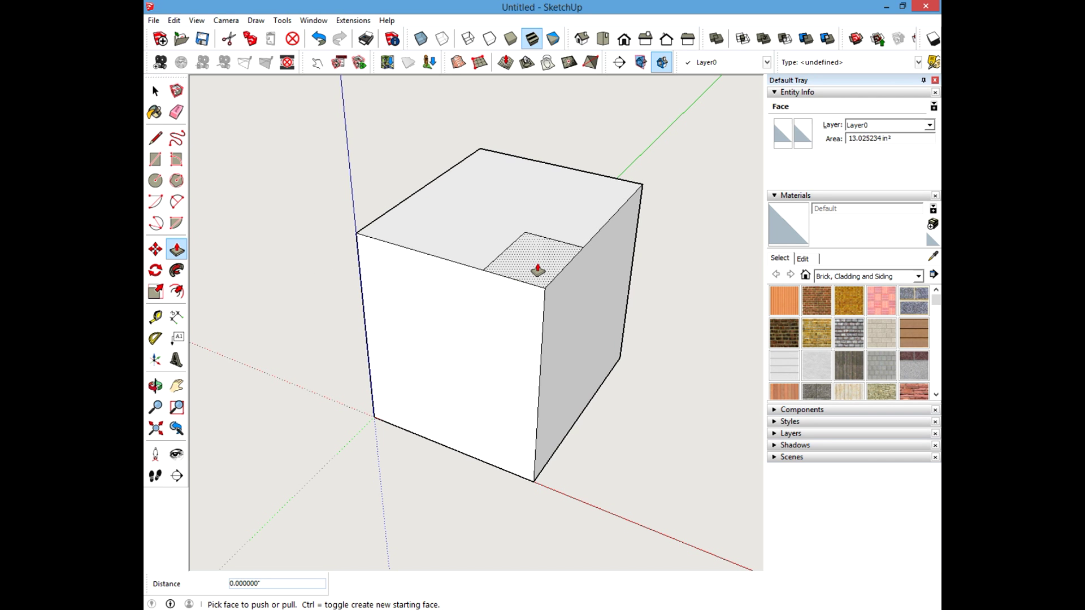
left_click_drag(538, 266, 540, 468)
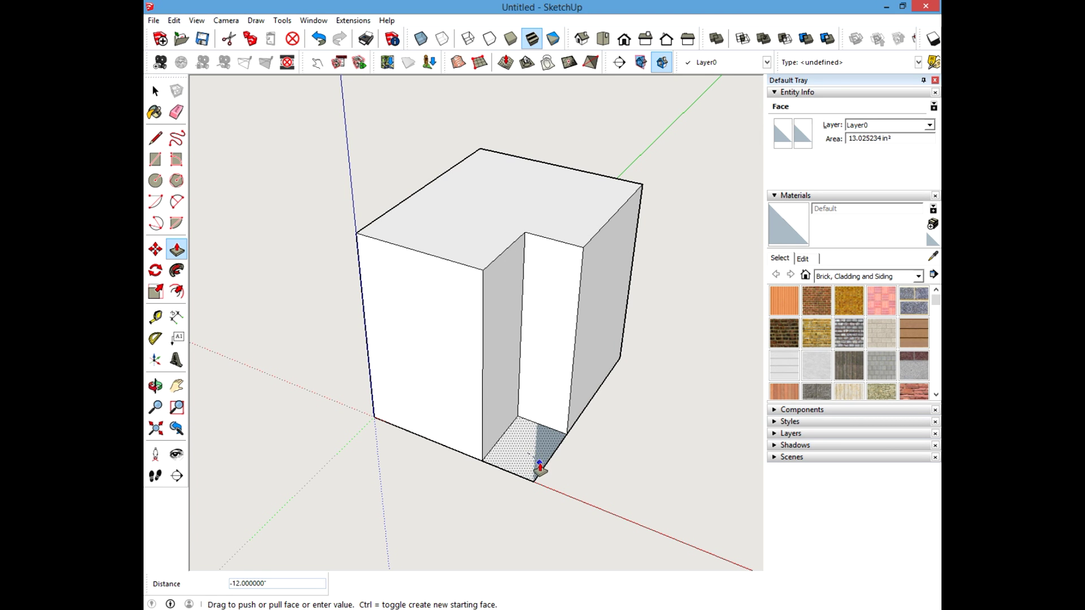
middle_click_drag(538, 512, 547, 438)
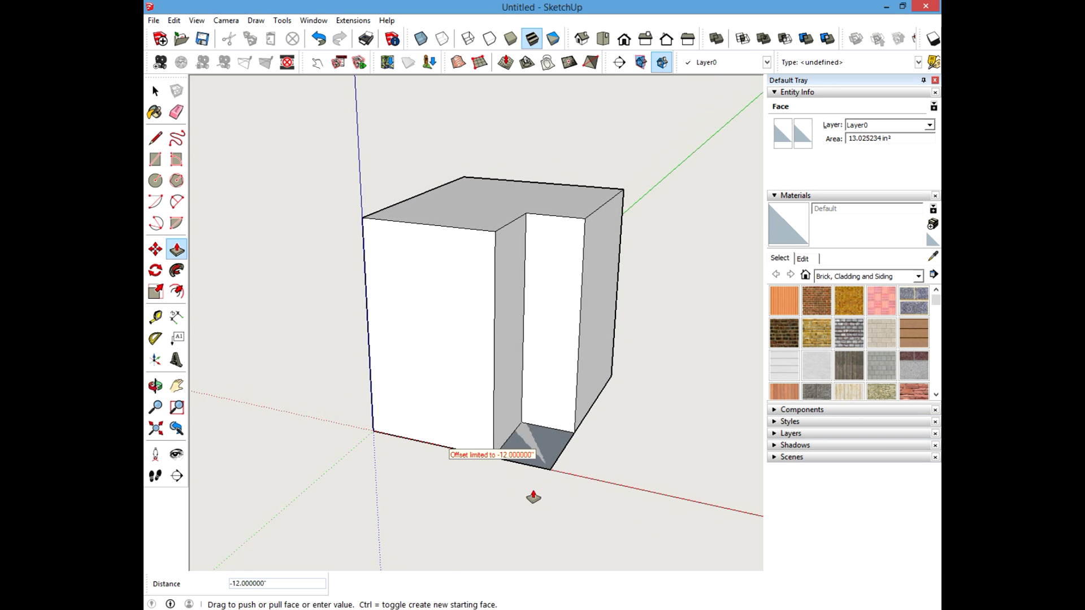
left_click(548, 450)
middle_click_drag(588, 475, 351, 332)
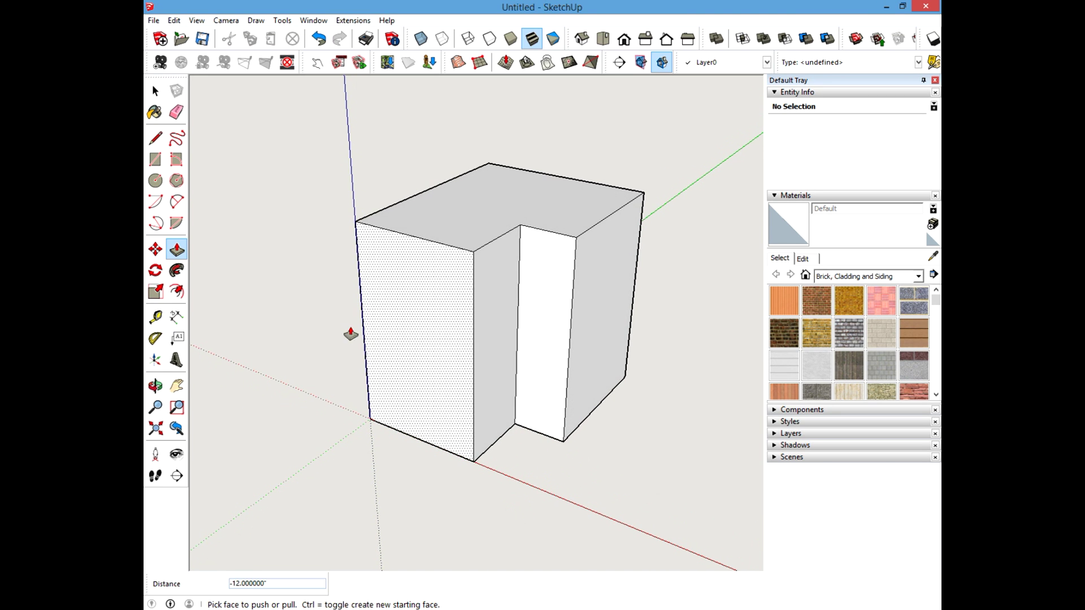
left_click(156, 90)
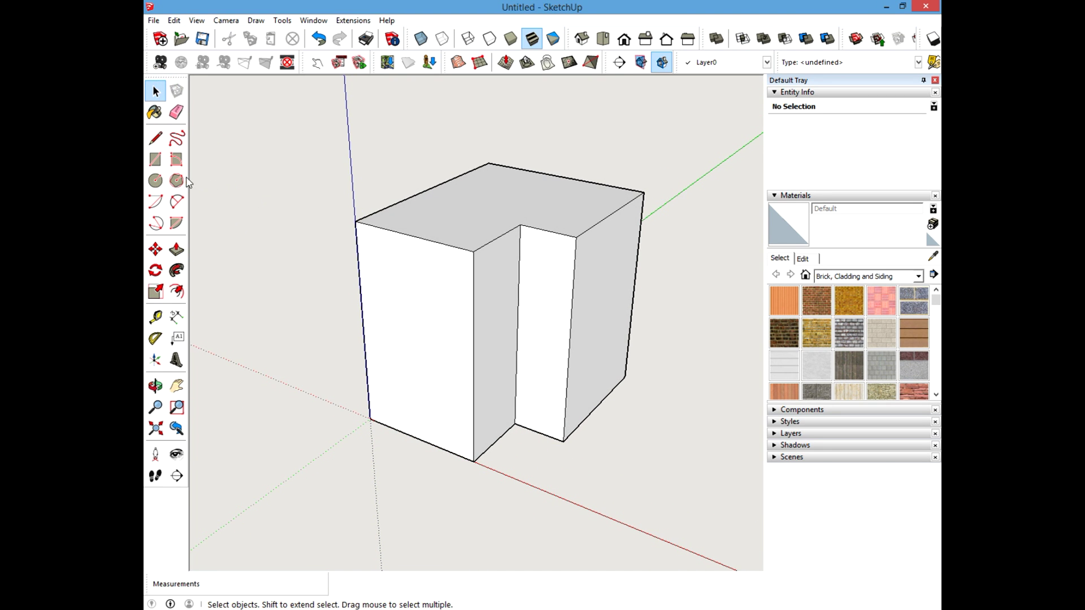
Step: Draw a circle about 3 inches in radius centred on the box's top corner above the origin
left_click(156, 180)
middle_click_drag(429, 339, 452, 285)
left_click(352, 249)
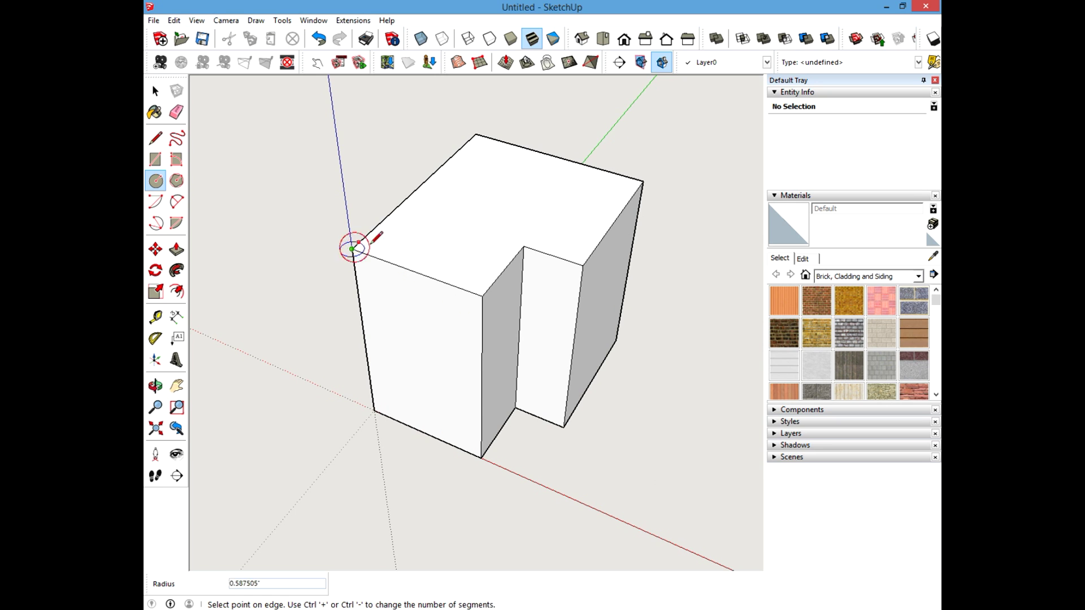
left_click(415, 242)
Step: Examine how the box's top edges split the circle by selecting its arcs and the separate faces around it
left_click(156, 94)
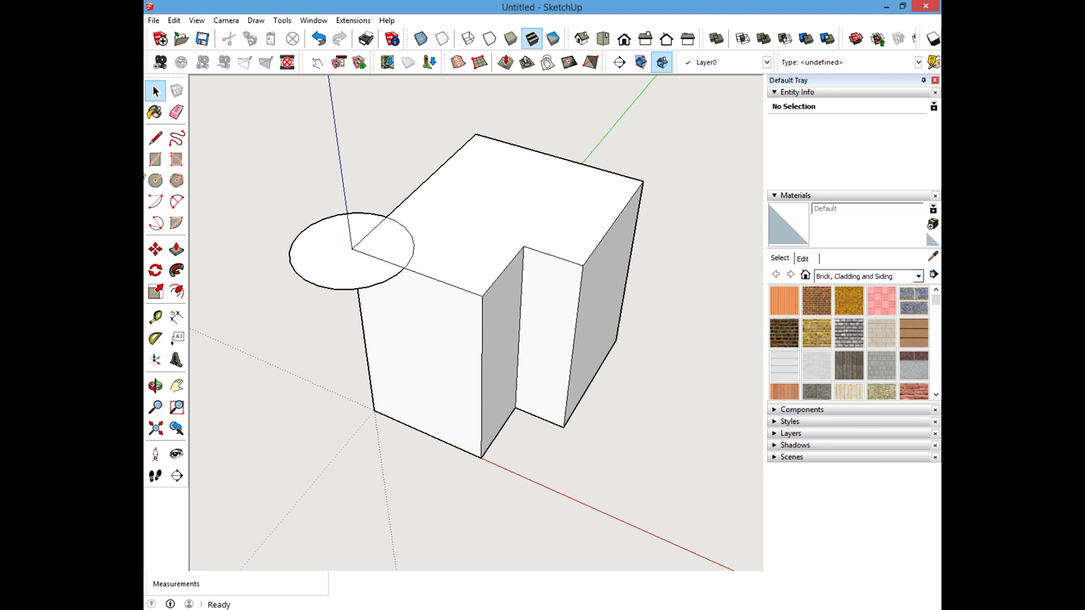
left_click(375, 285)
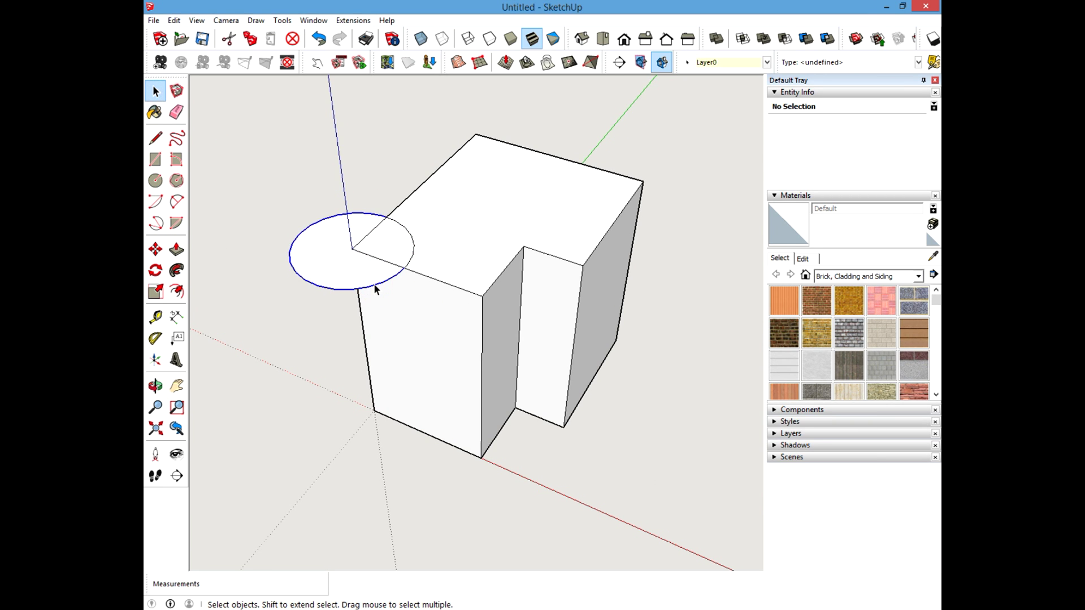
left_click(447, 222)
left_click(276, 185)
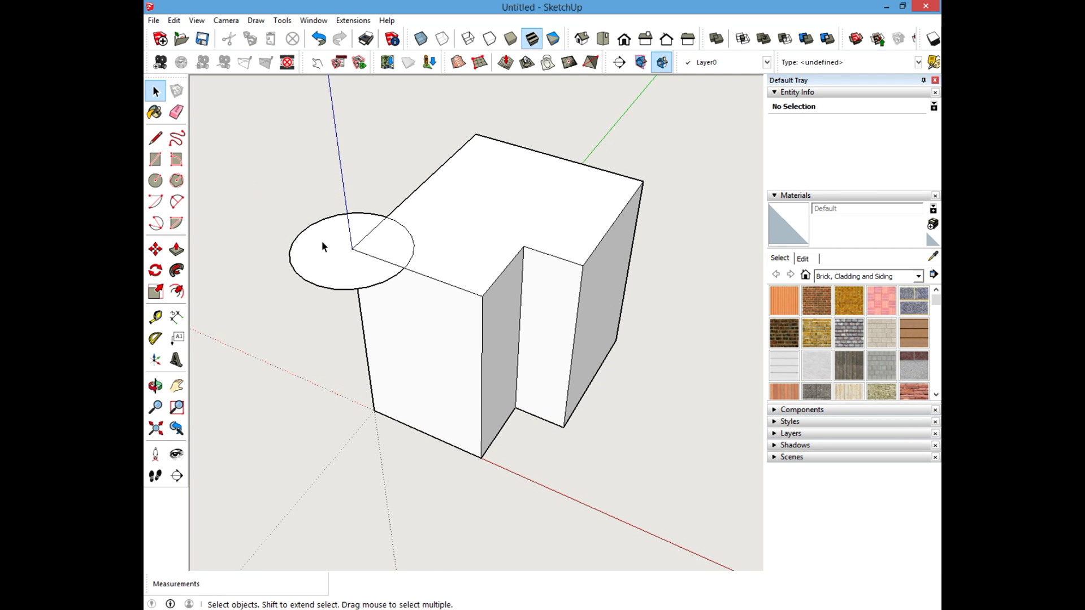
left_click(382, 243)
left_click(456, 235)
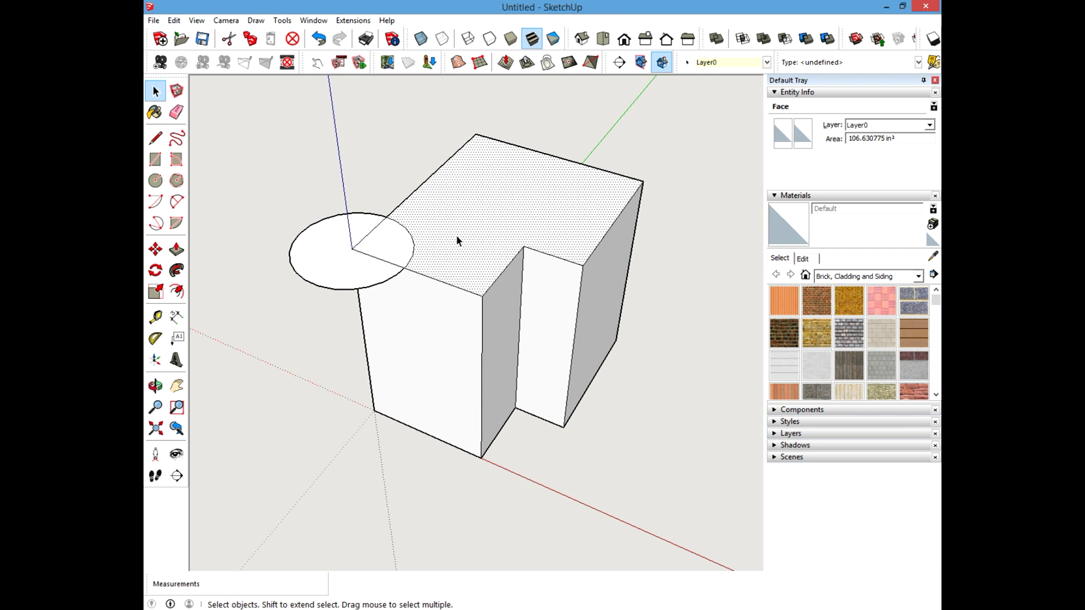
left_click(396, 241)
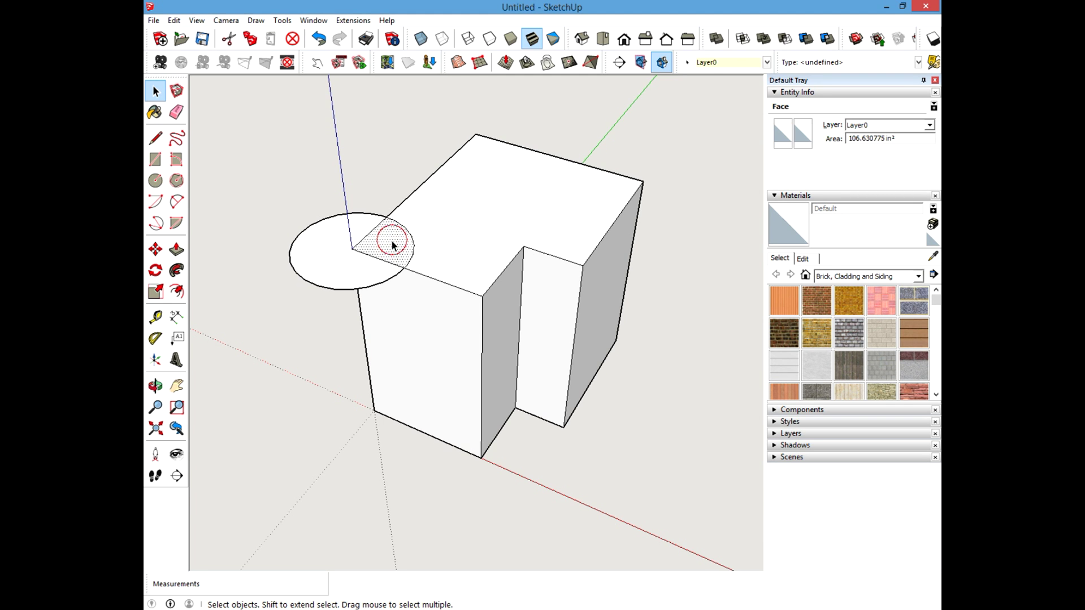
left_click(318, 269)
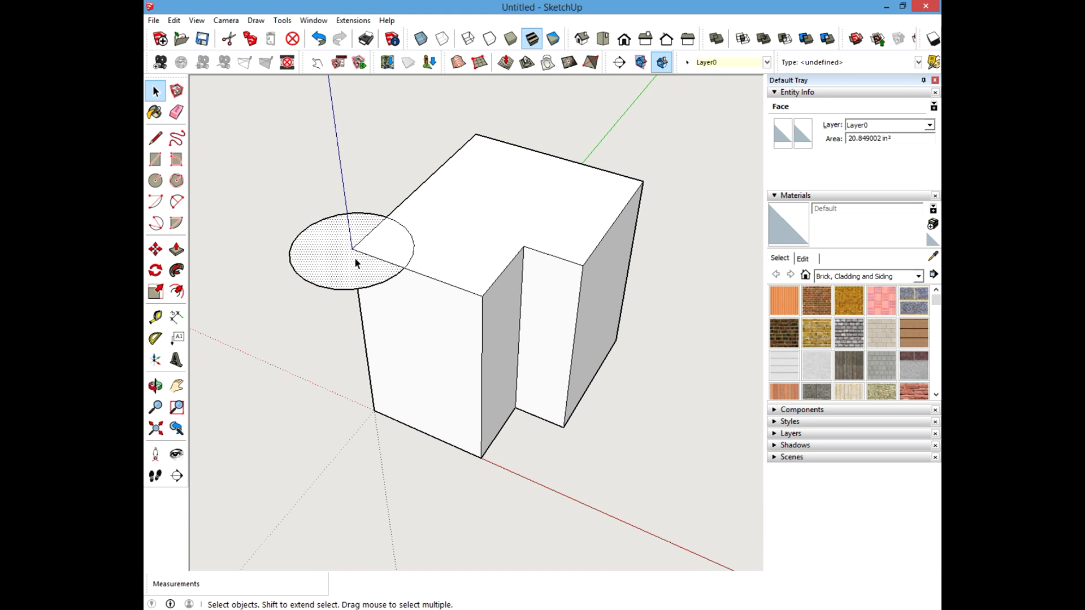
left_click(361, 253)
left_click(342, 235)
left_click(387, 235)
Step: Delete the part of the circle's outline that lies outside the box's top face
left_click(335, 266)
left_click(290, 261)
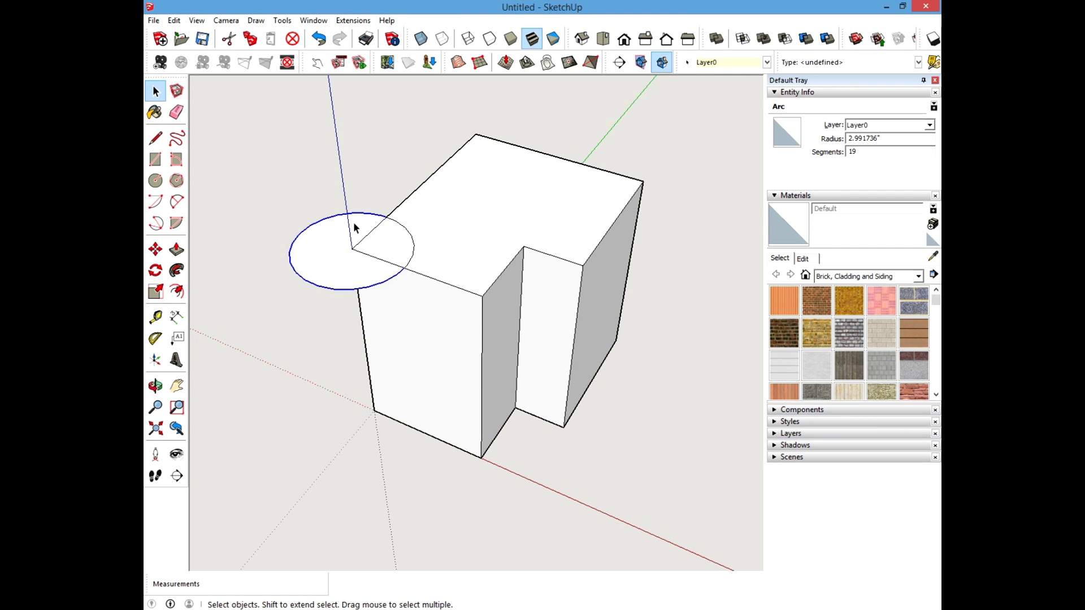
key("Delete")
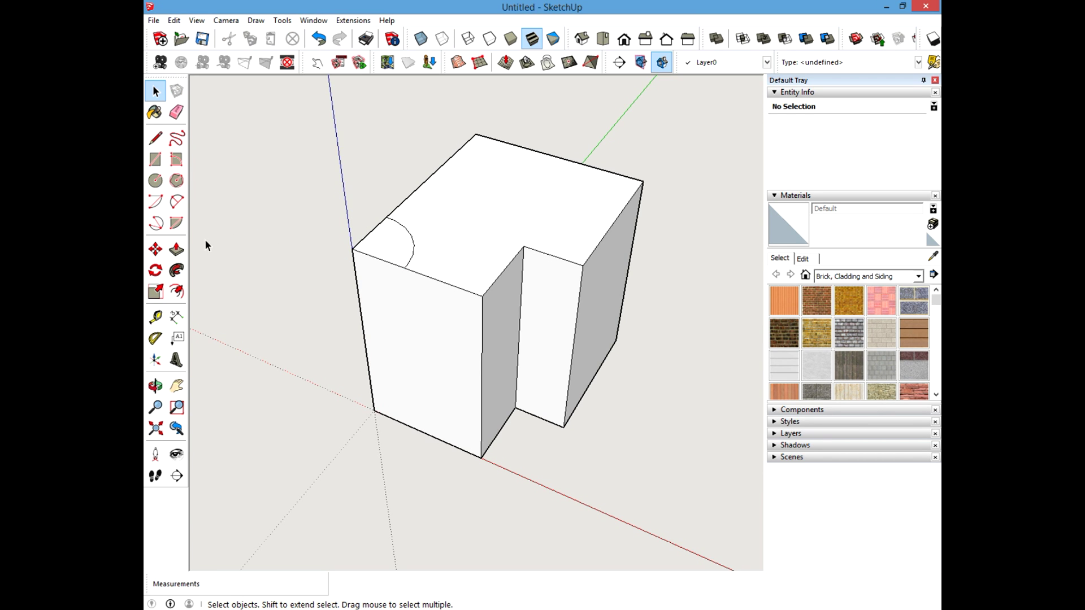
Step: Push/Pull the quarter-circle face on the top down 12 inches to cut a concave rounded notch along the corner
left_click(177, 248)
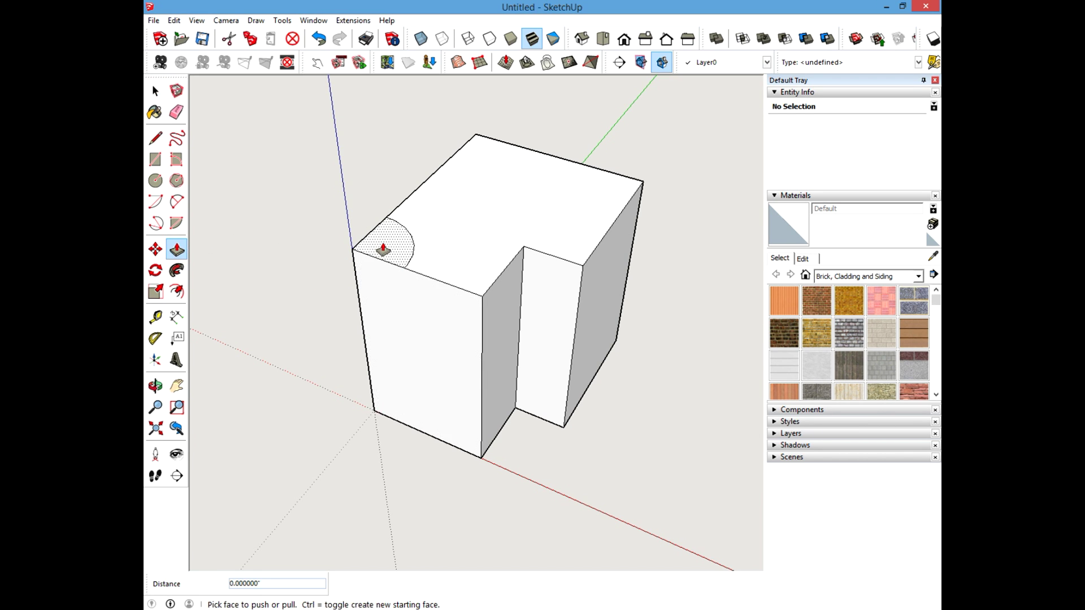
left_click_drag(383, 247, 373, 417)
left_click(373, 417)
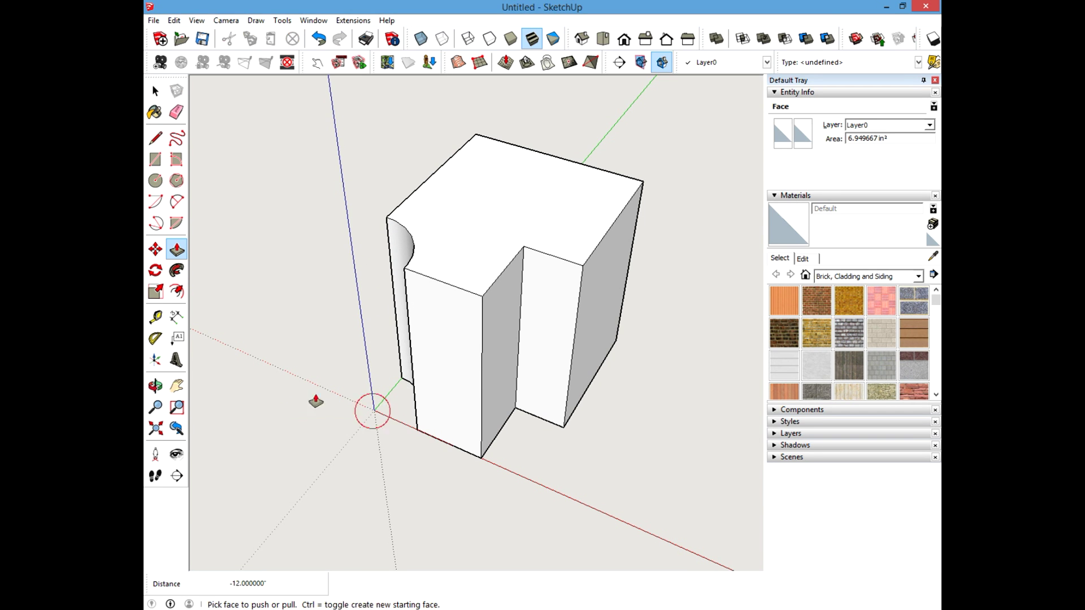
left_click(156, 90)
middle_click_drag(430, 266, 405, 311)
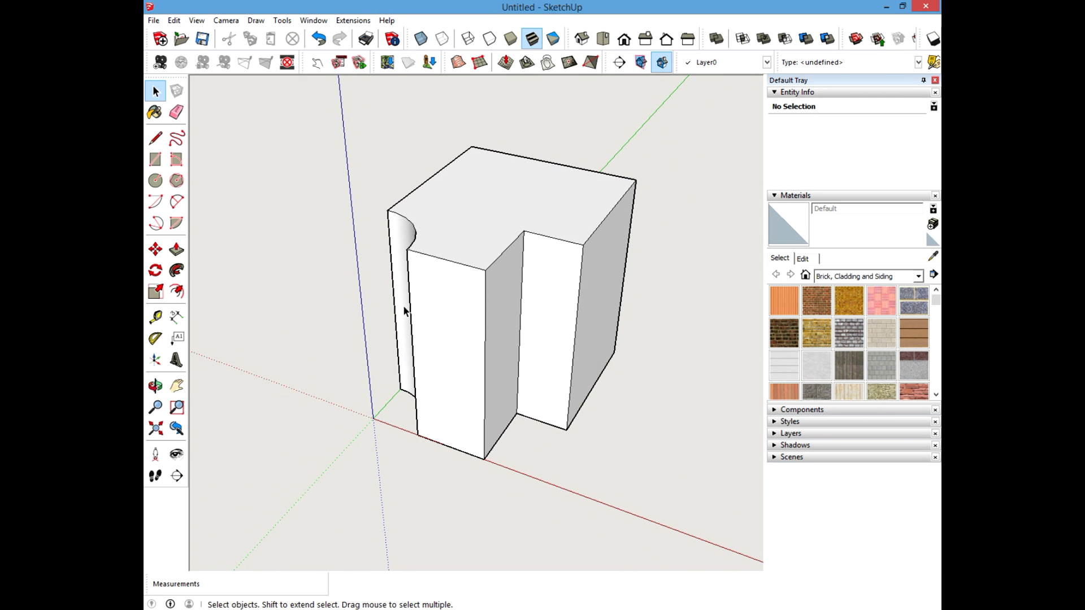
Step: Try to move the side face beside the square notch outward along the red axis, and then its upper back corner point
left_click(156, 249)
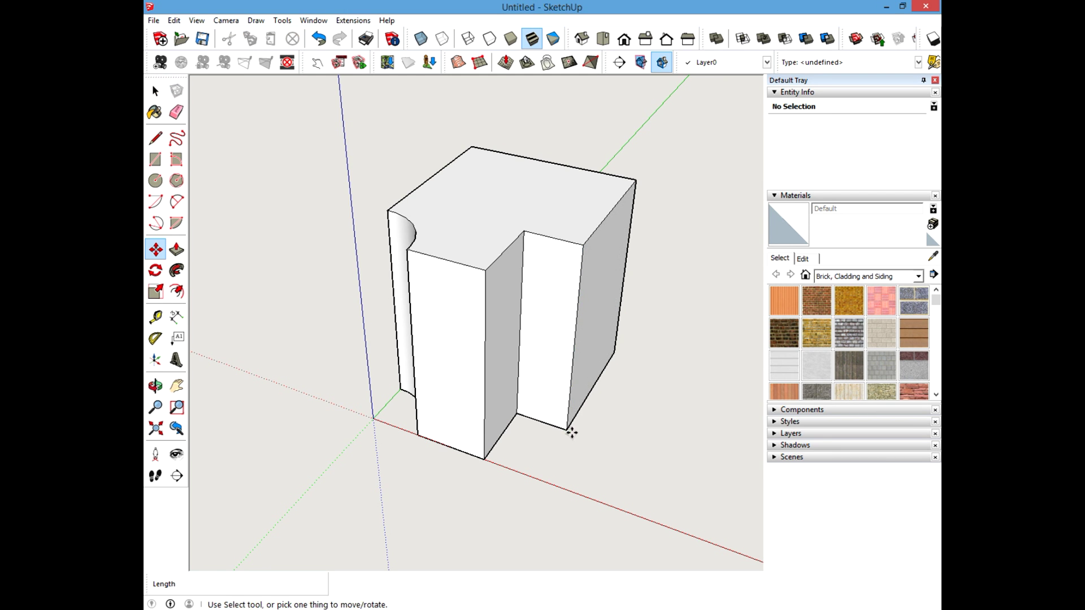
left_click(597, 316)
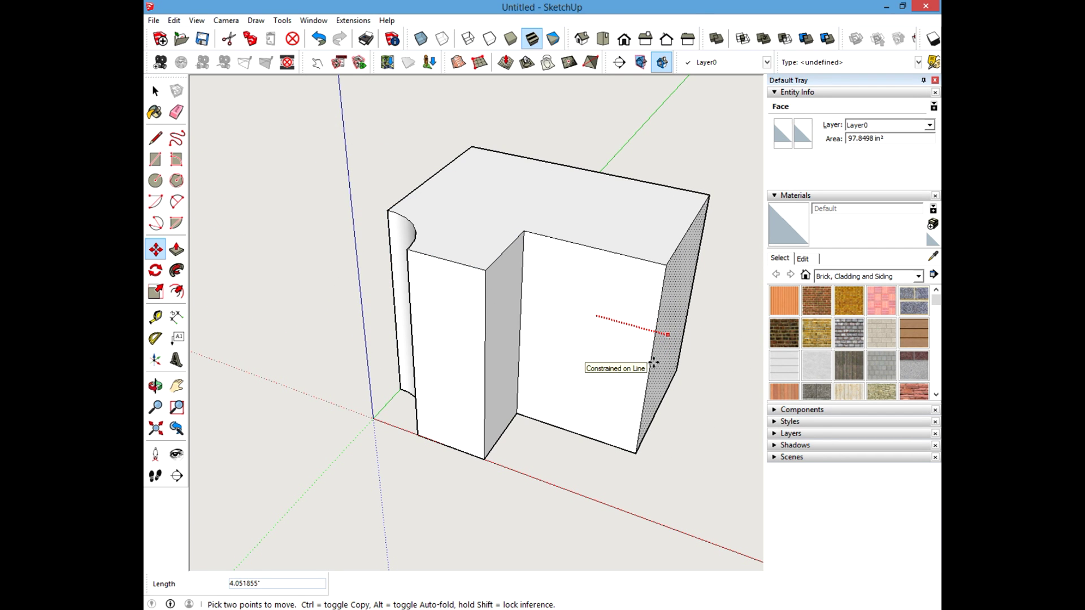
key("shift+Return")
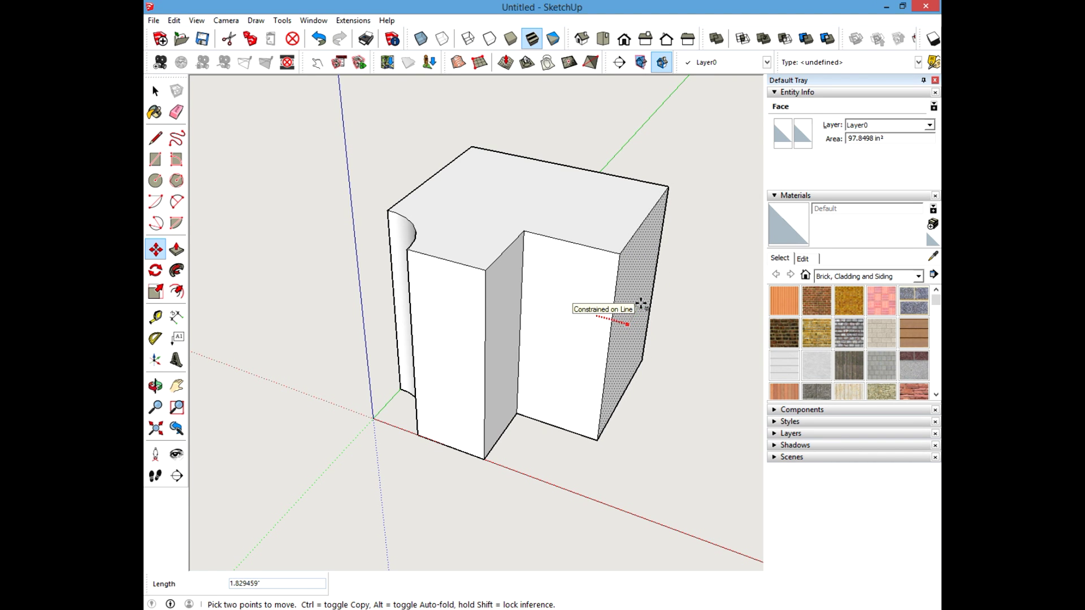
key("Escape")
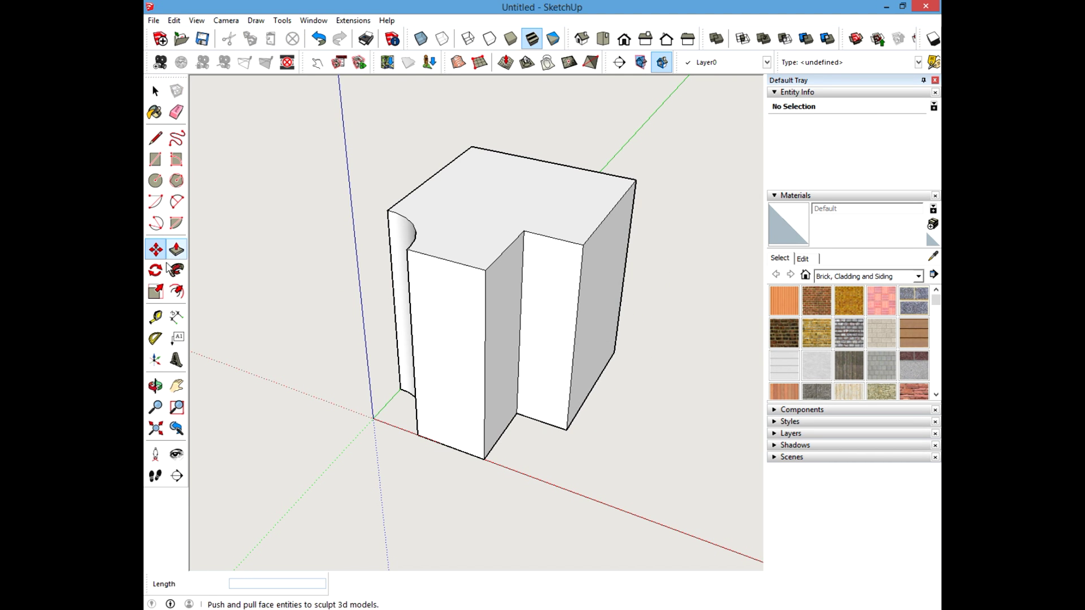
left_click(637, 180)
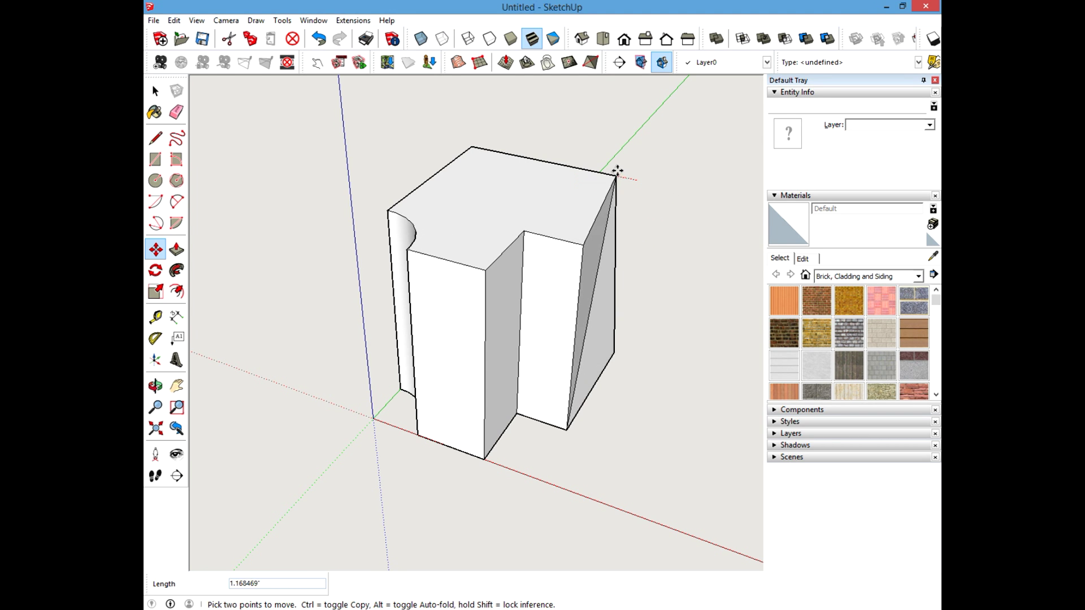
key("Escape")
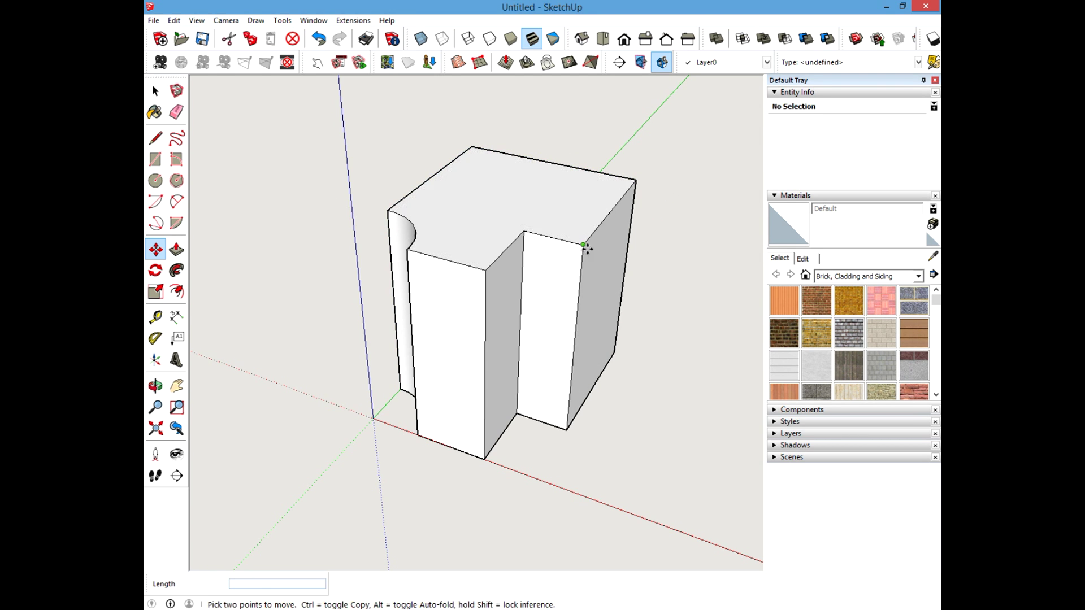
Step: Try to move the whole solid about 3.1 inches along the green axis from its lower front corner
left_click(155, 91)
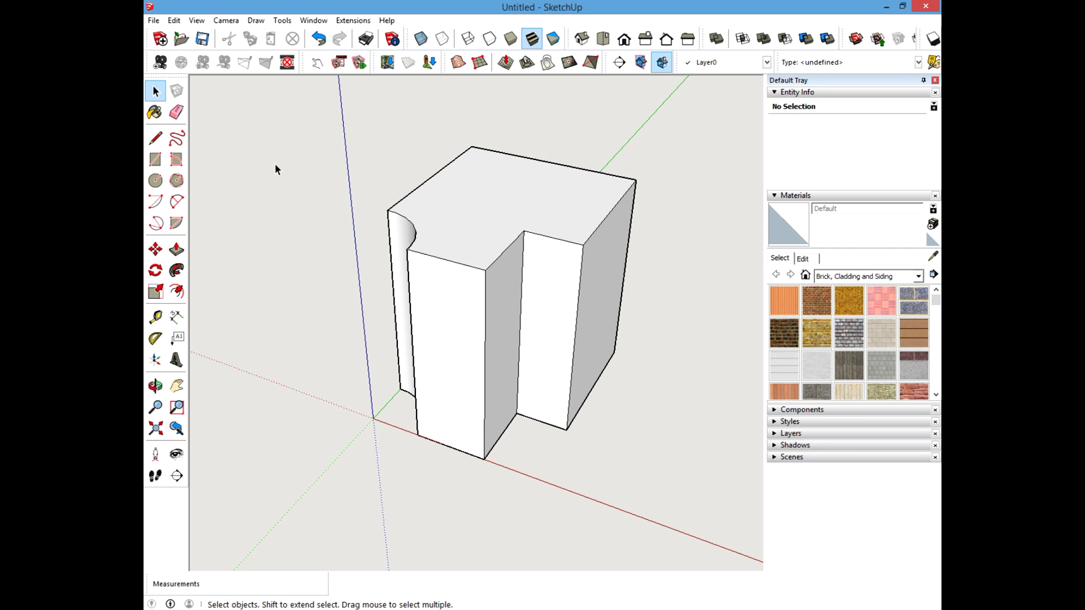
left_click_drag(391, 176, 687, 506)
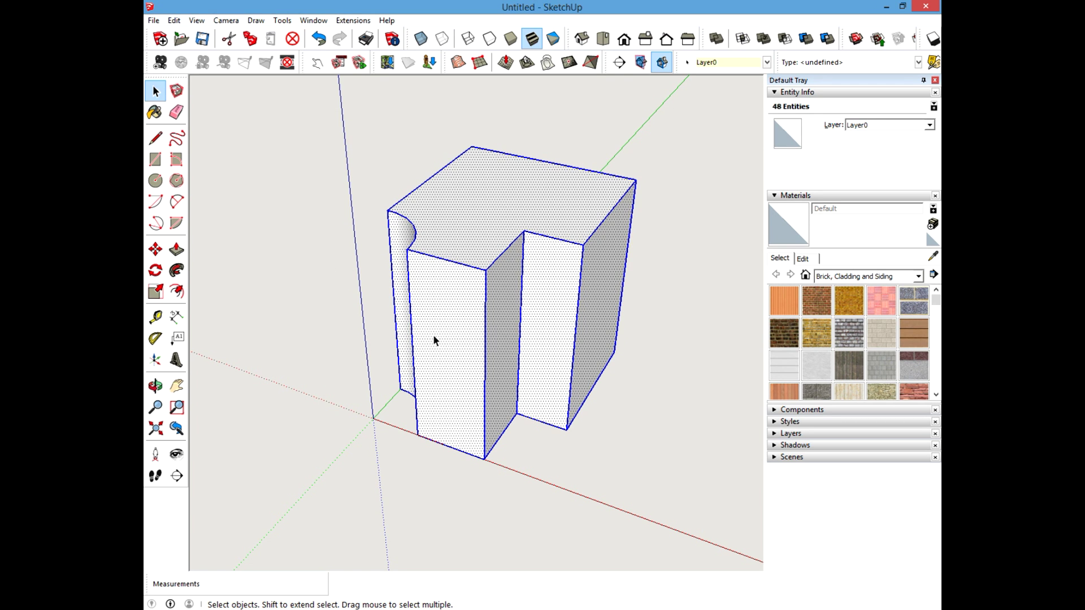
left_click(156, 249)
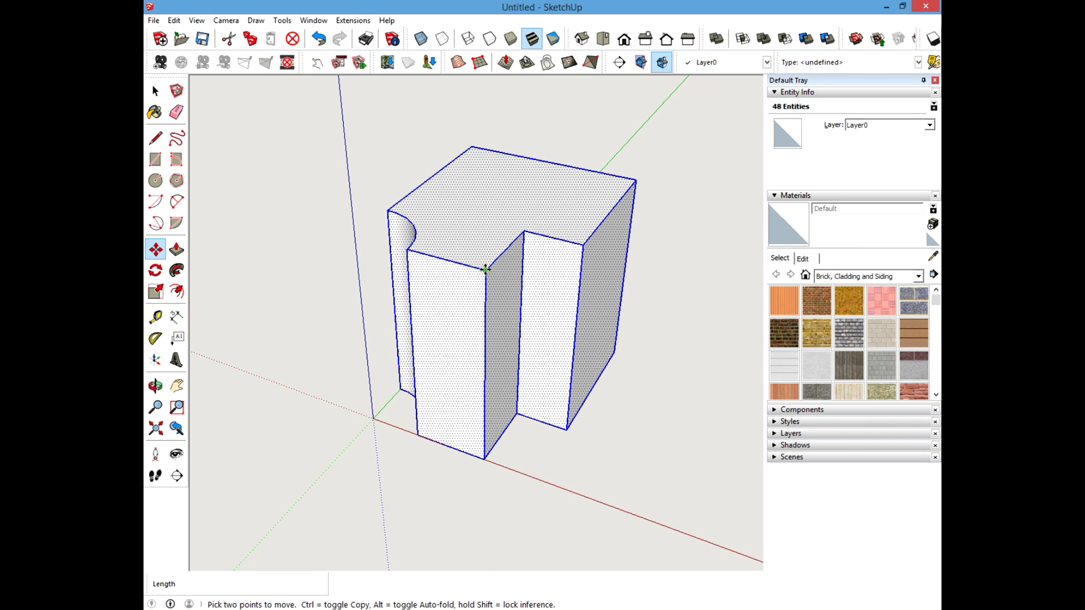
left_click(485, 459)
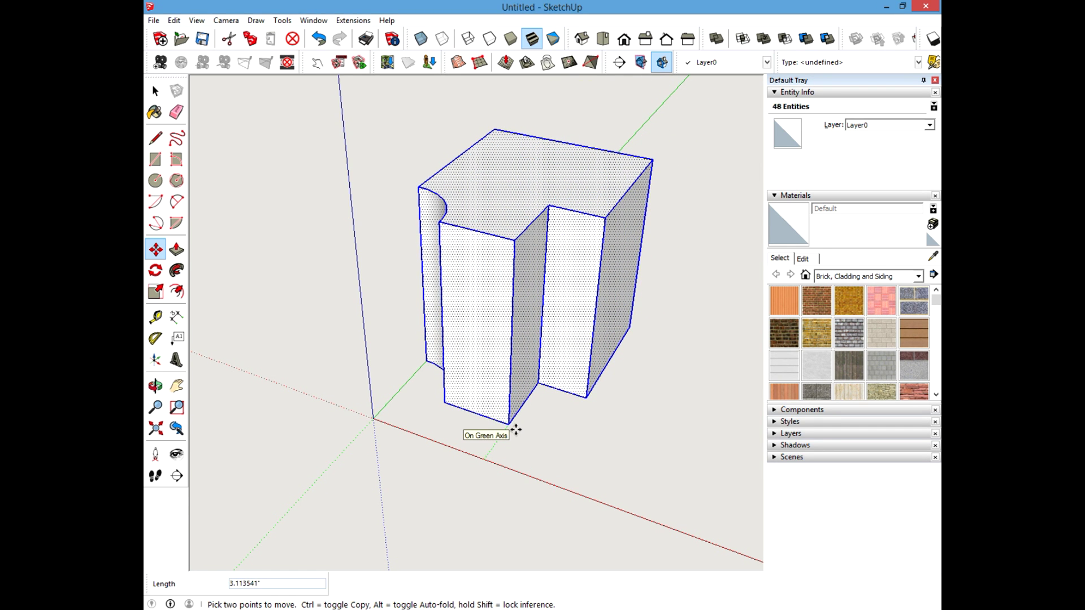
key("Escape")
key("Escape")
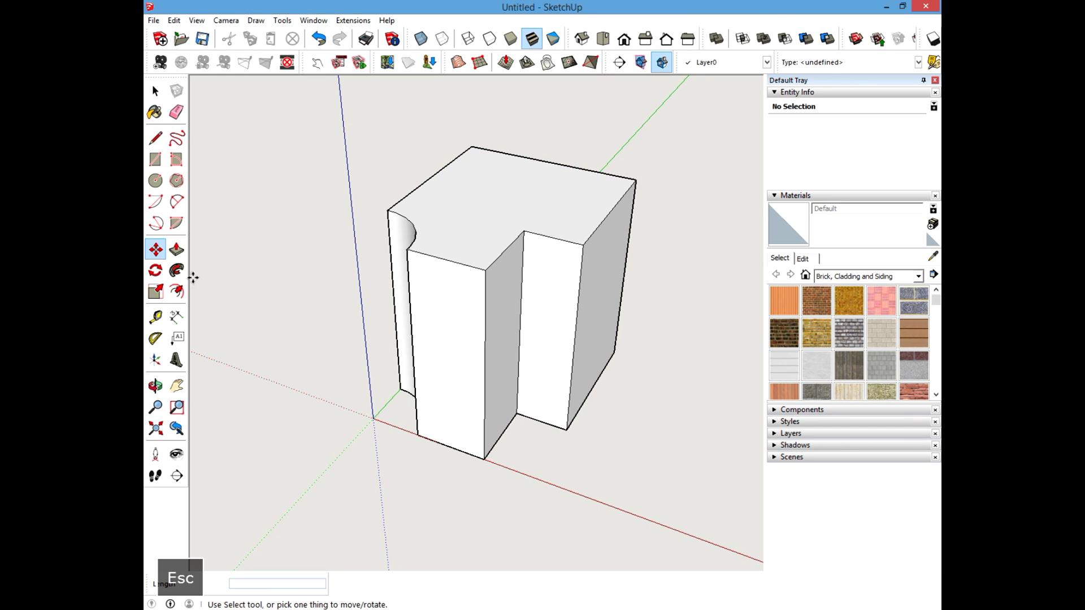
Step: Rotate the whole solid 90 degrees horizontally about the square notch's inner top corner, starting from the red axis
left_click(156, 271)
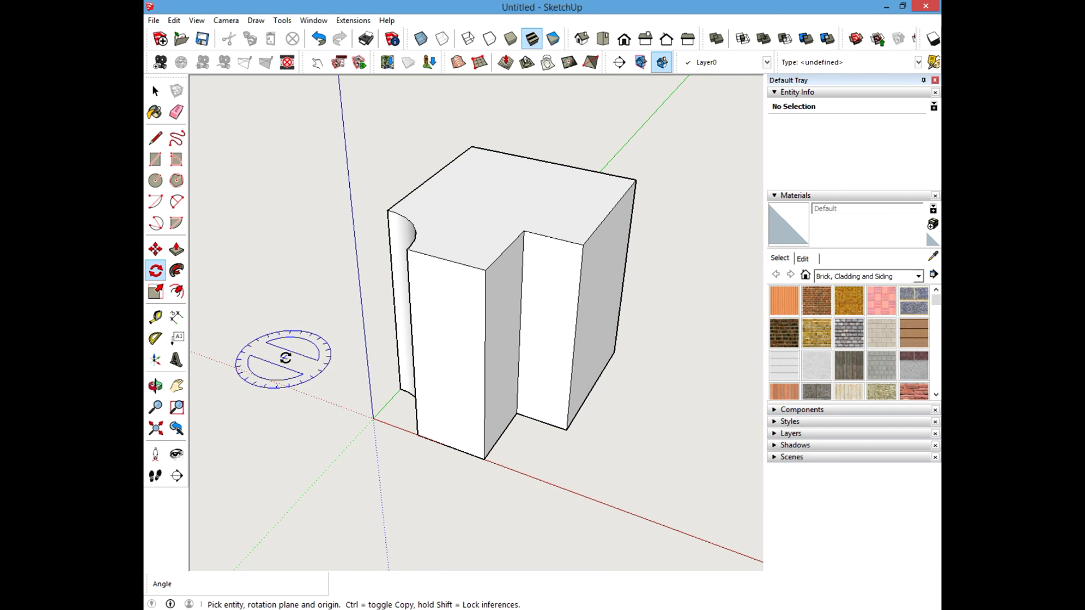
key("space")
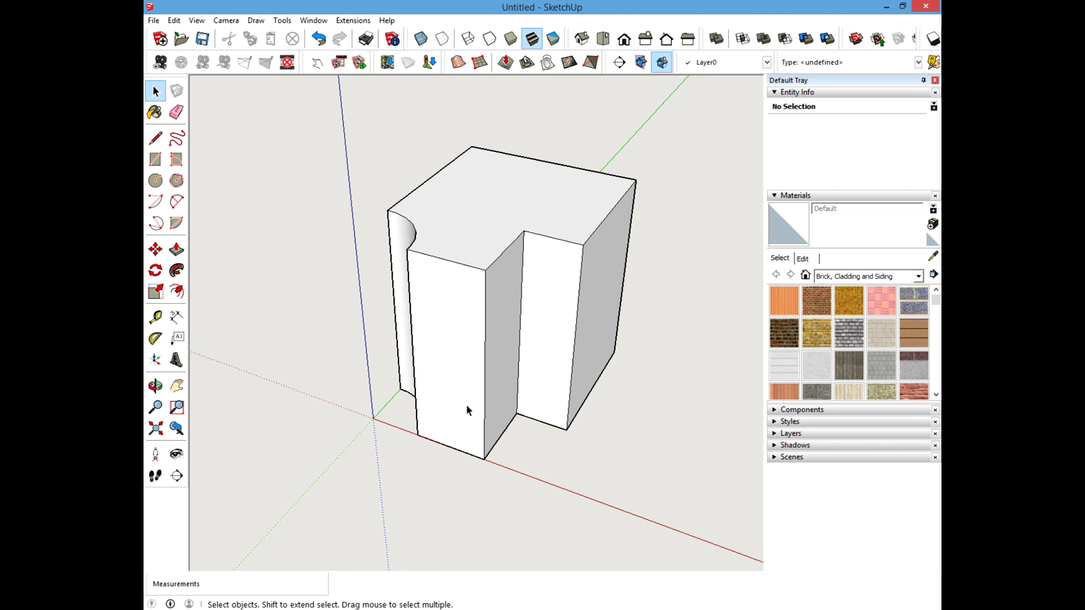
left_click_drag(349, 118, 669, 503)
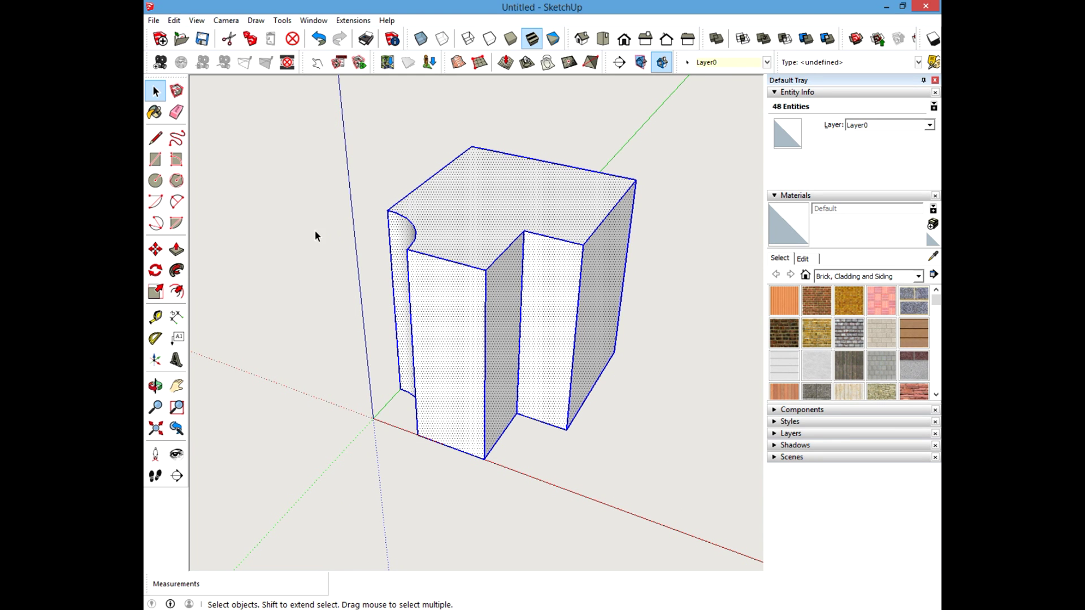
left_click(156, 273)
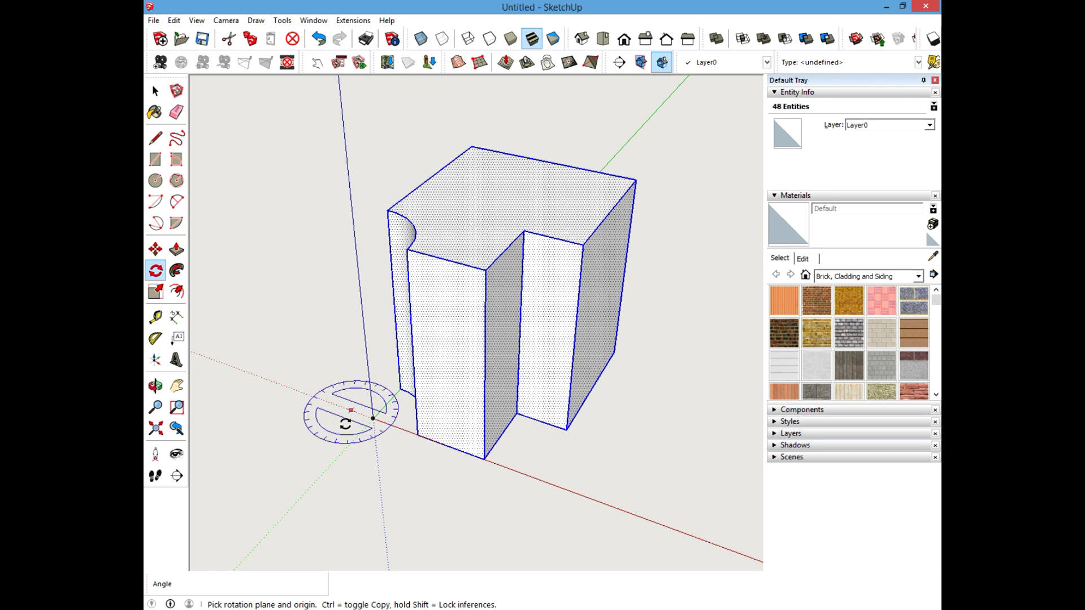
left_click(524, 230, "shift")
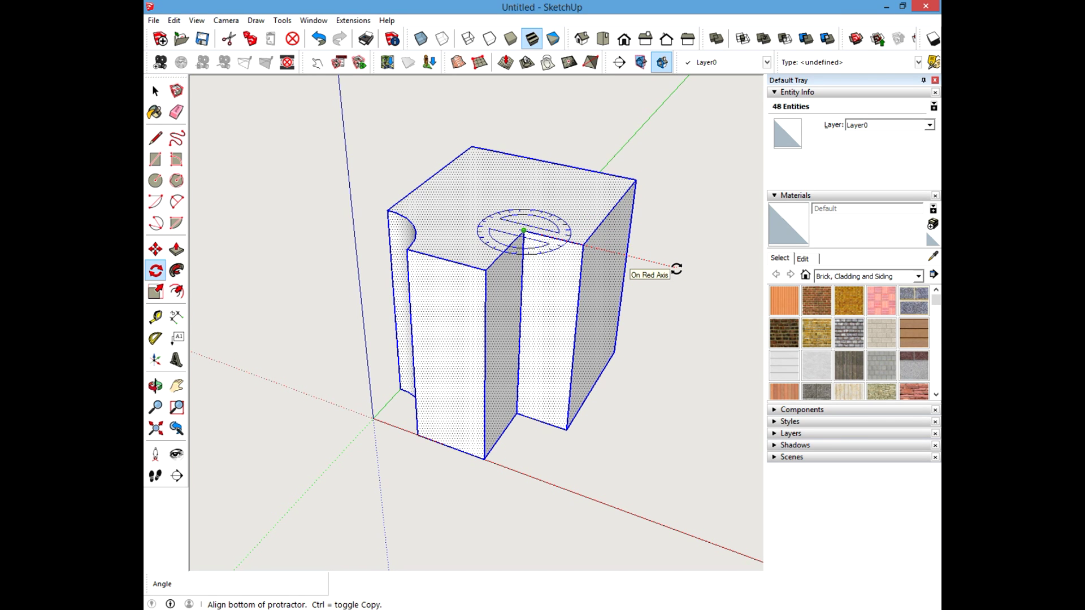
left_click(676, 267)
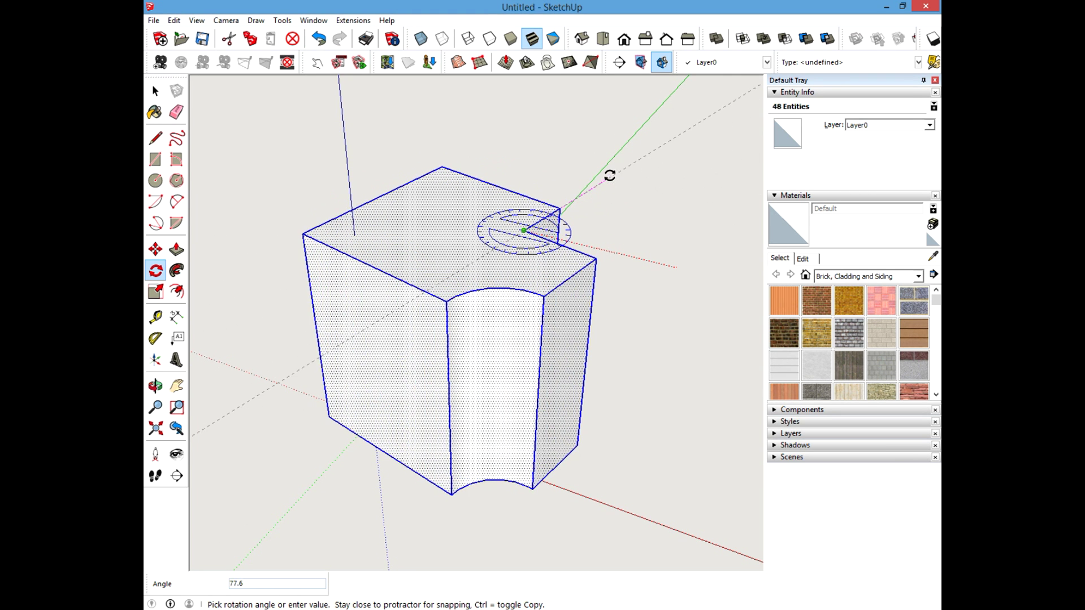
type("90")
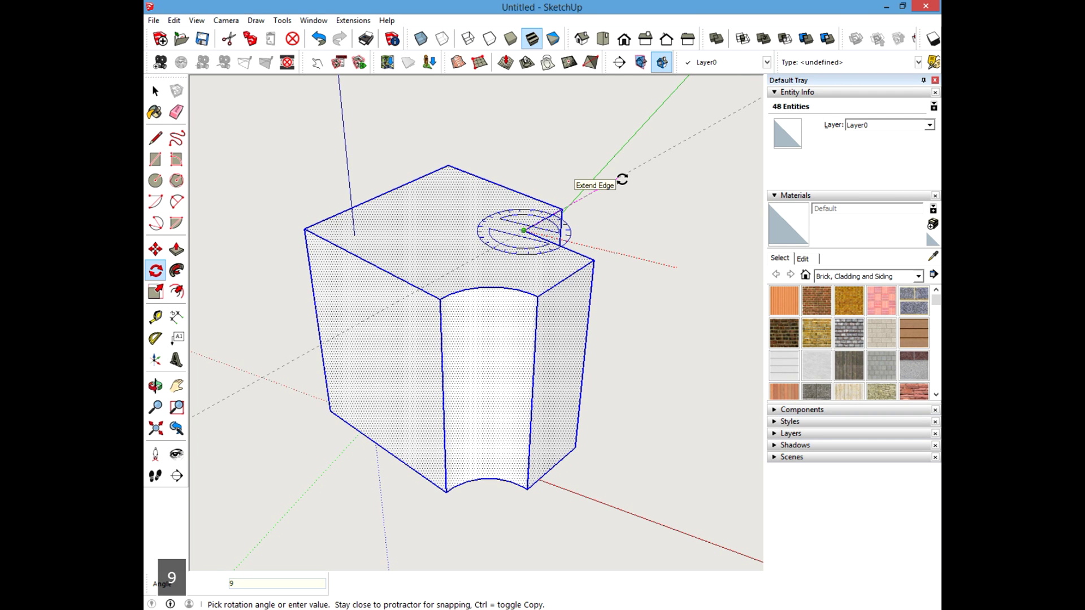
key("Return")
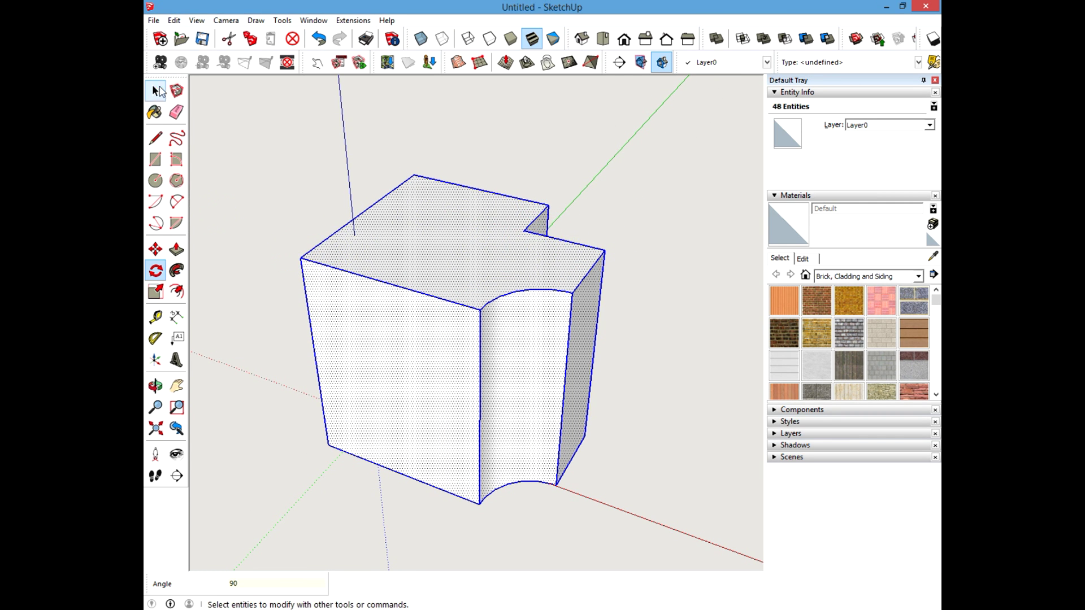
Step: Try to rotate the solid 90 degrees in the vertical plane about its lower front corner, and undo both rotations
left_click(156, 91)
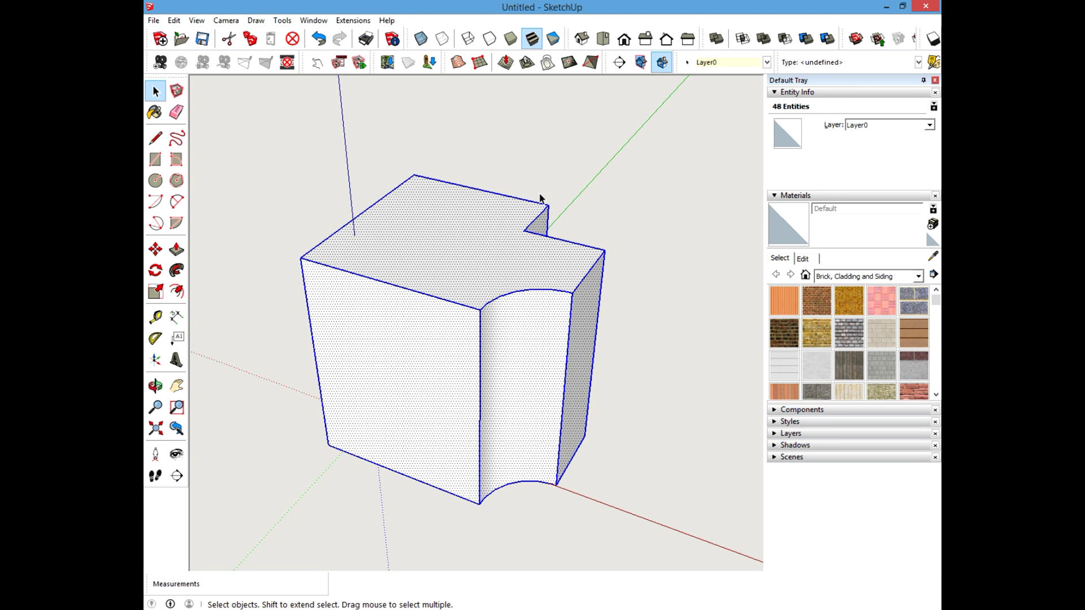
key("q")
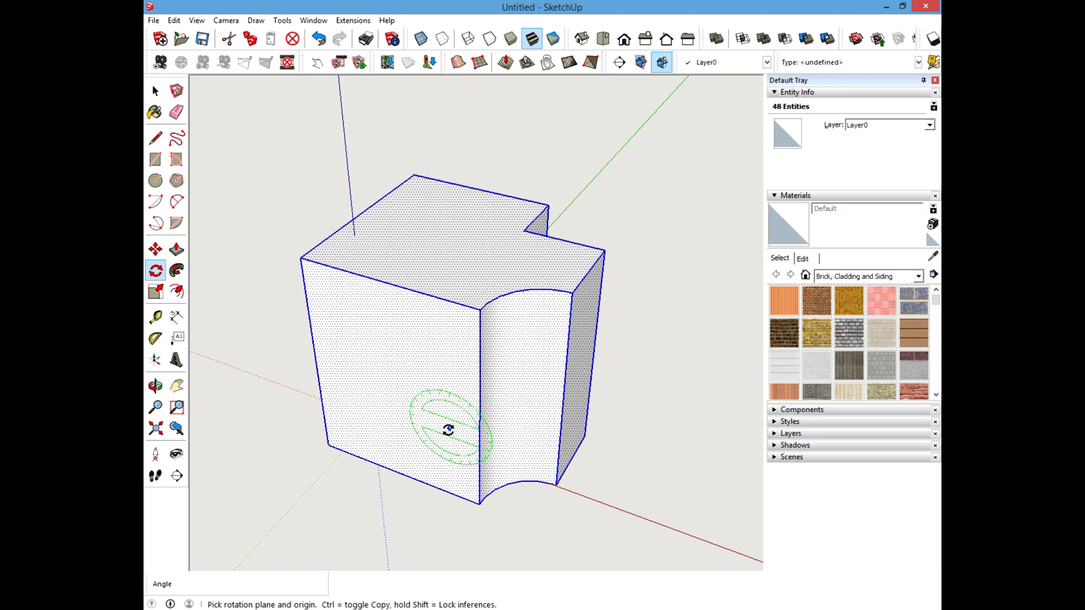
left_click(475, 503)
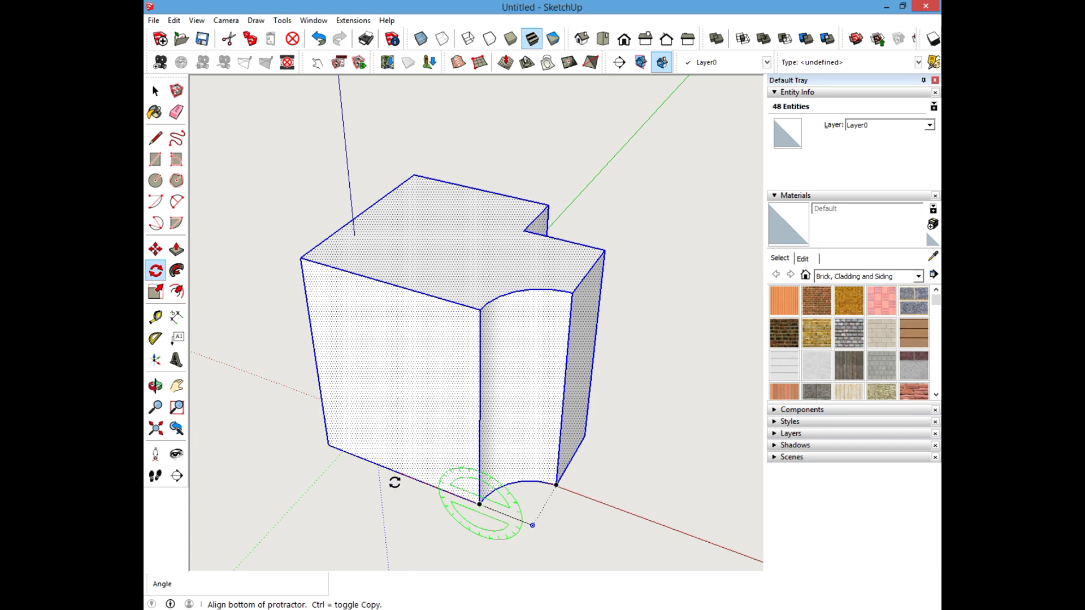
left_click(397, 473)
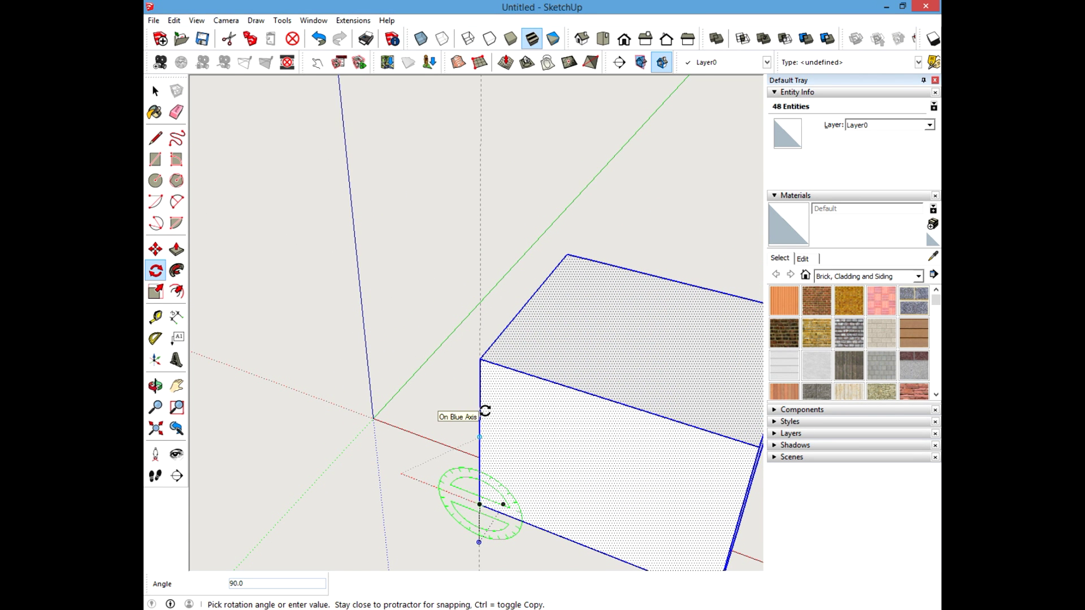
left_click(485, 411)
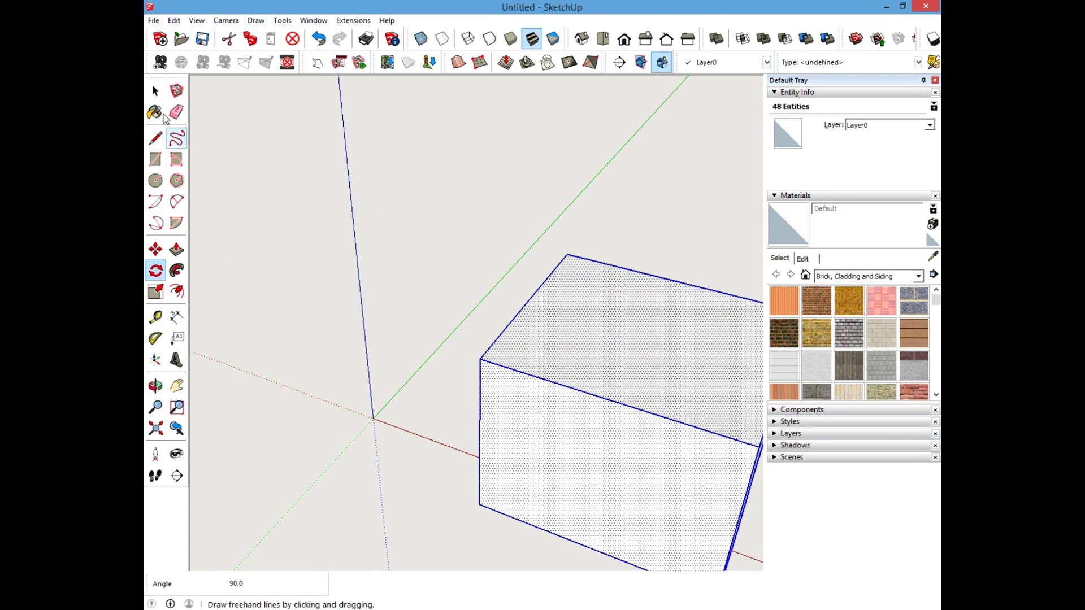
left_click(155, 91)
left_click(458, 248)
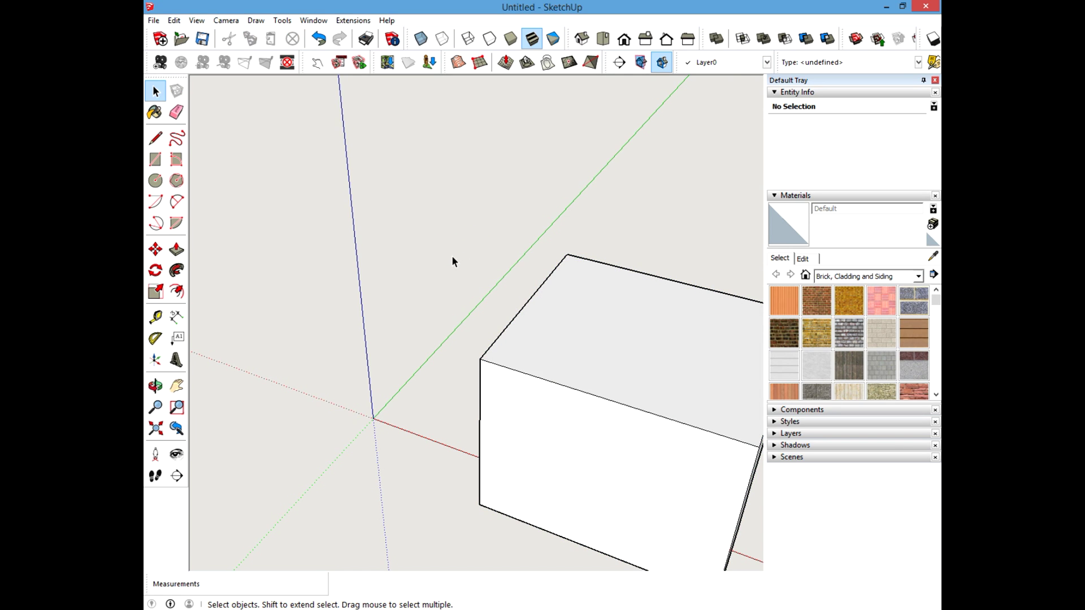
key("ctrl+z")
key("ctrl+z")
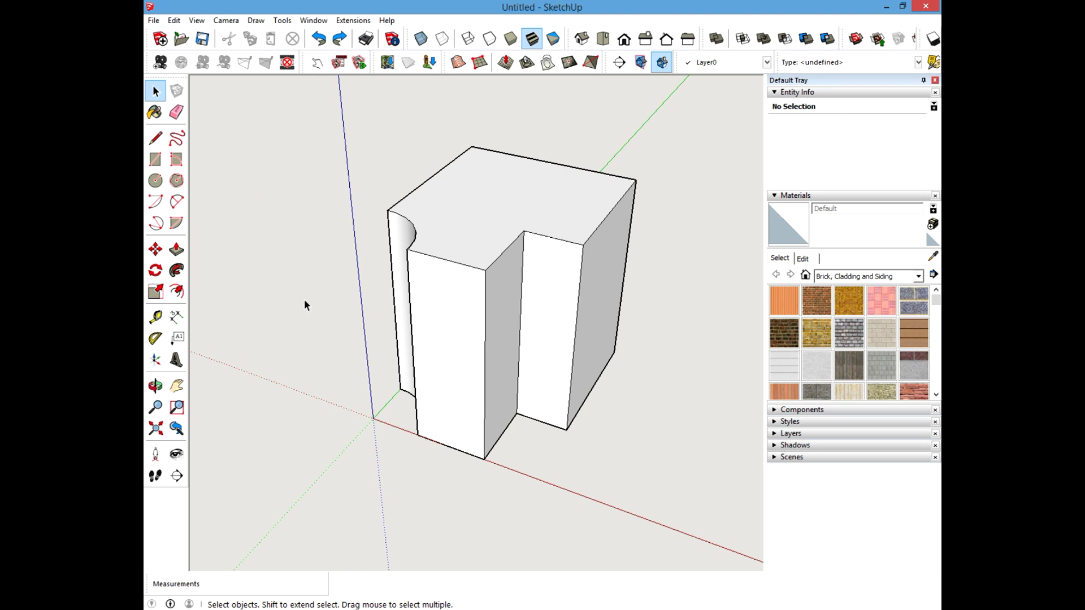
Step: Try to copy the whole solid and paste a duplicate of it
left_click(517, 320)
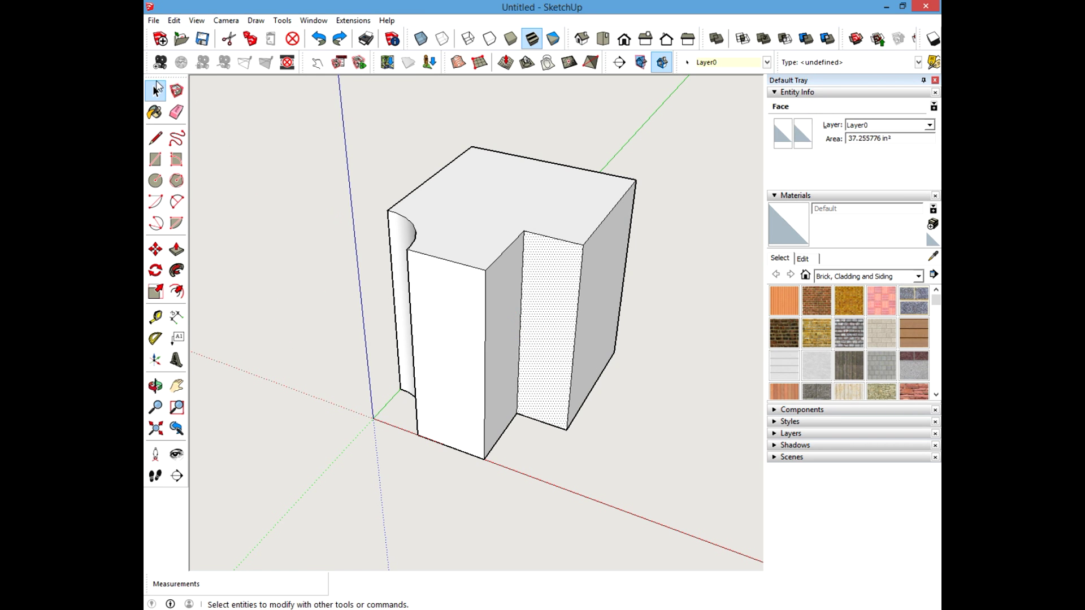
left_click(254, 121)
left_click_drag(348, 113, 698, 558)
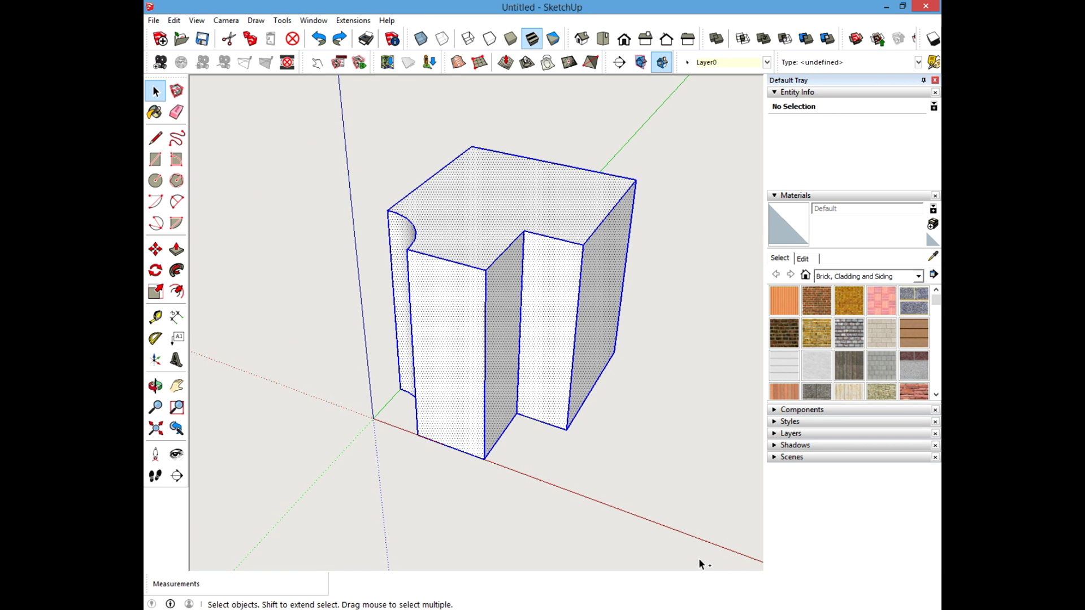
key("ctrl+c")
left_click(292, 374)
key("ctrl+v")
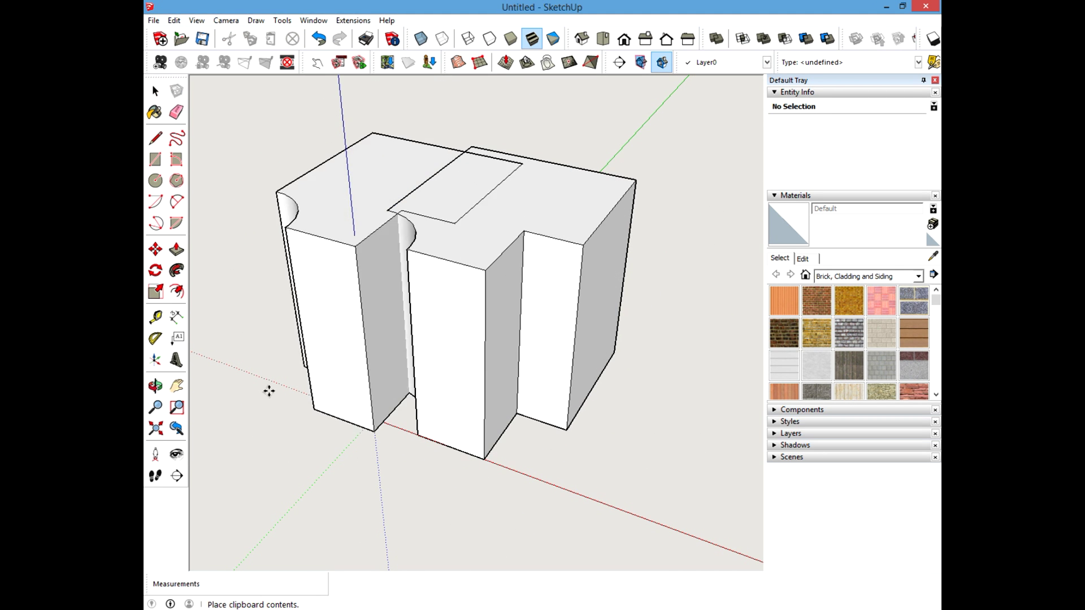
key("Escape")
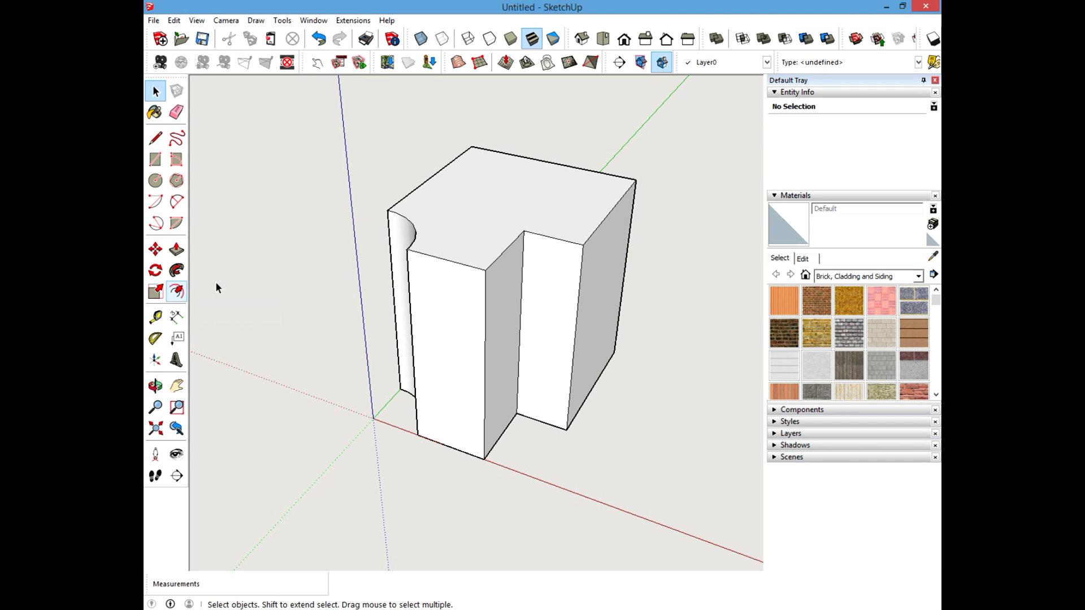
Step: Try to scale the whole solid uniformly by a factor of 2 from its upper back corner grip
left_click_drag(336, 113, 684, 498)
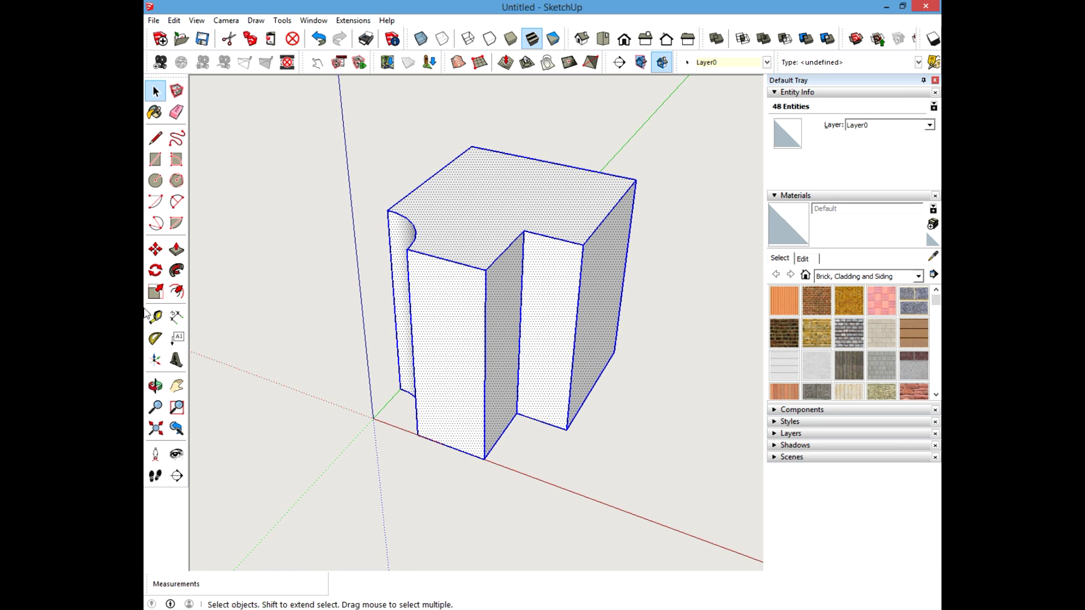
left_click(160, 287)
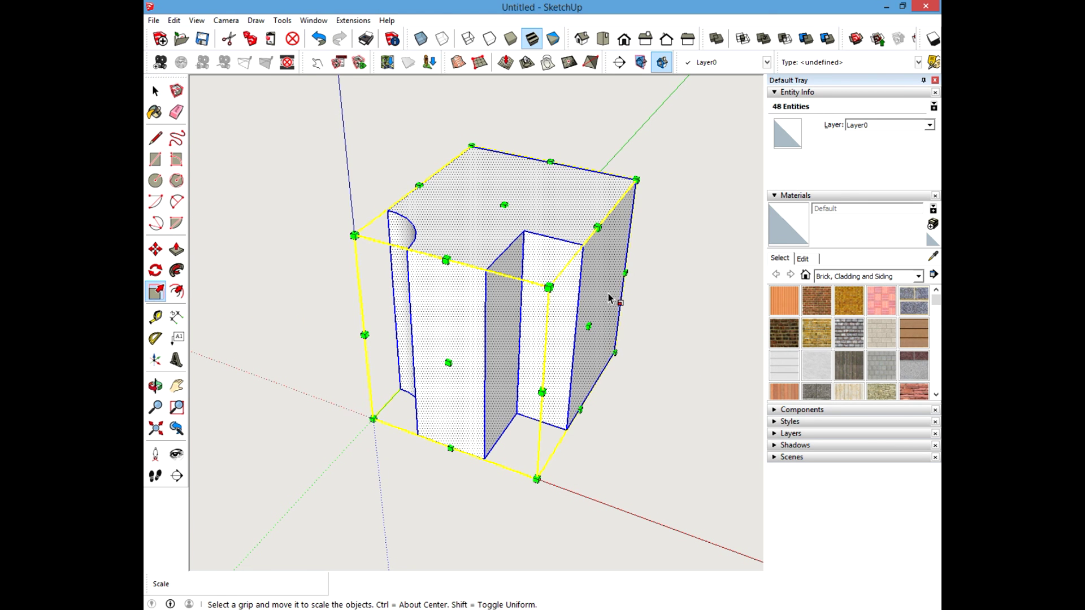
left_click_drag(635, 180, 701, 141)
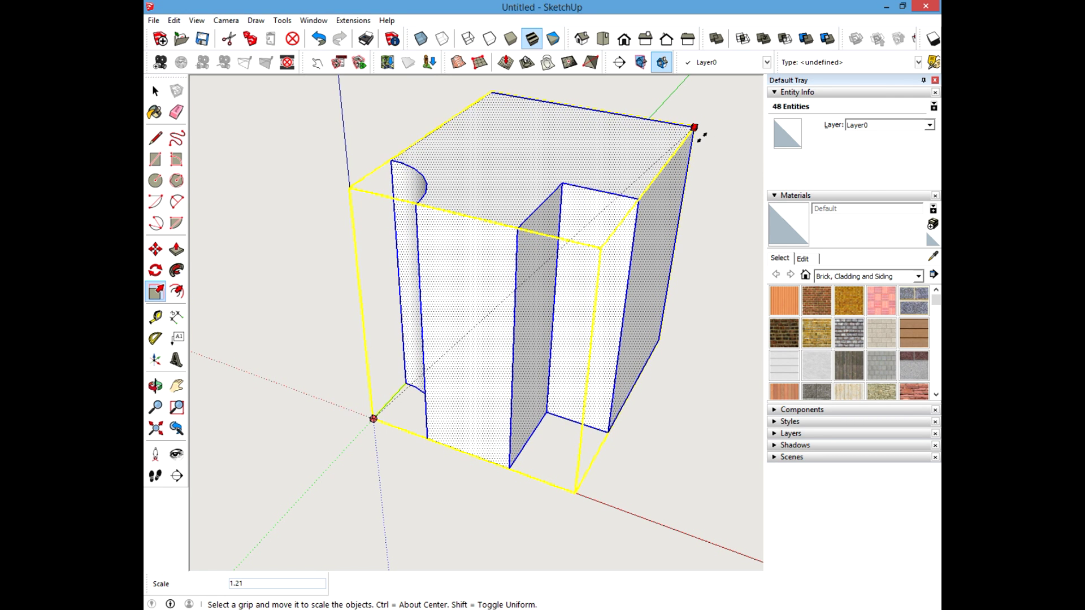
type("2")
key("Return")
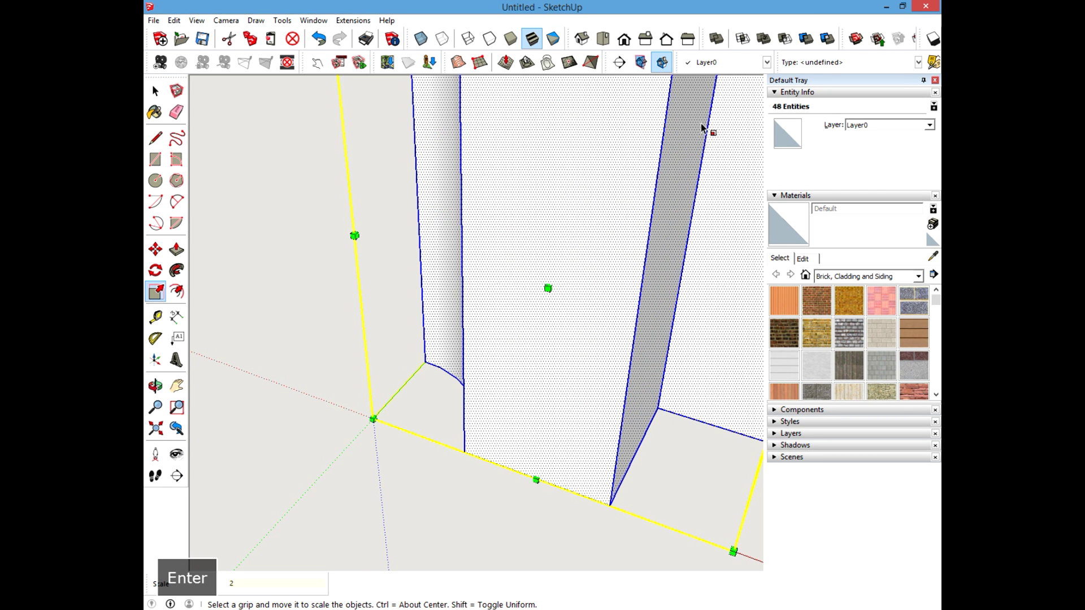
key("ctrl+z")
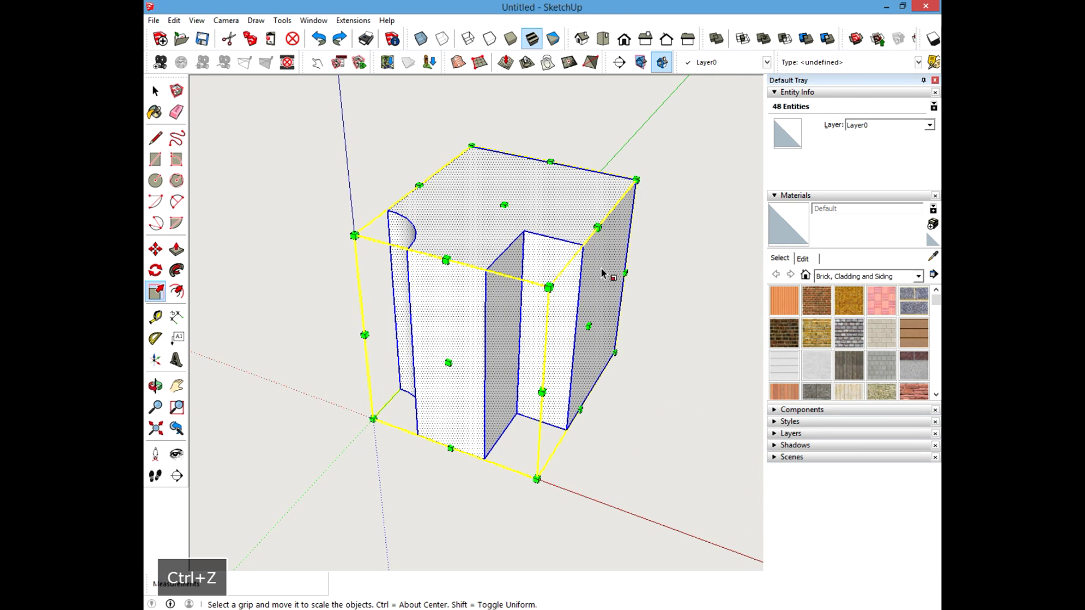
Step: Try to scale the solid freehand from the upper back corner grip to a factor of about 1.22
left_click_drag(636, 179, 655, 162)
mouse_move(691, 133)
left_mouse_down()
mouse_move(668, 155)
mouse_move(700, 128)
left_mouse_up()
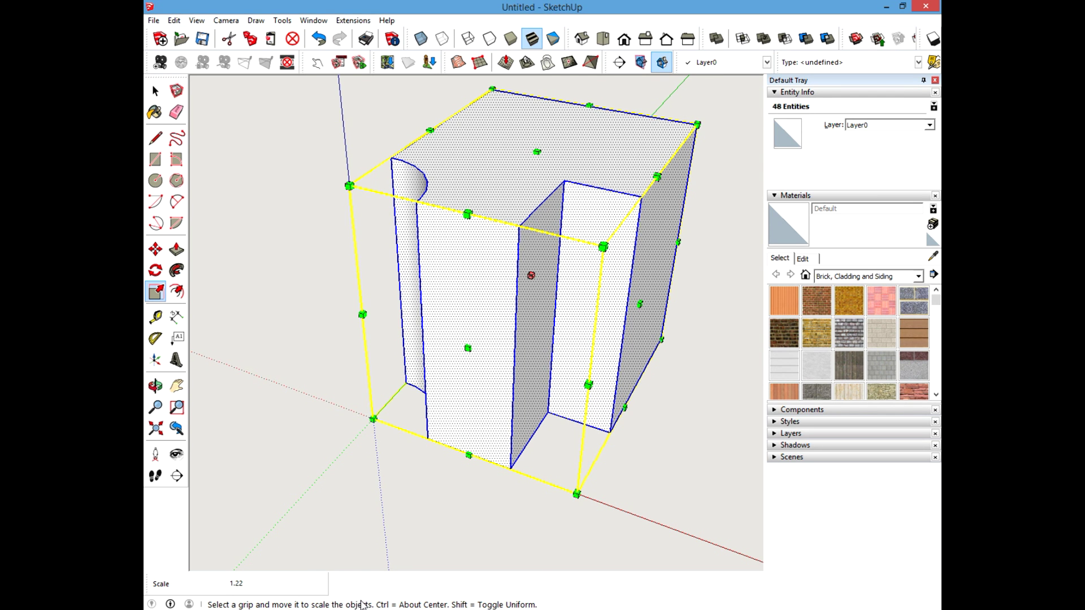
key("ctrl+z")
Step: Try to double the solid's size with an exact scale factor of 2 from the same corner grip
left_click_drag(636, 177, 666, 153)
type("2")
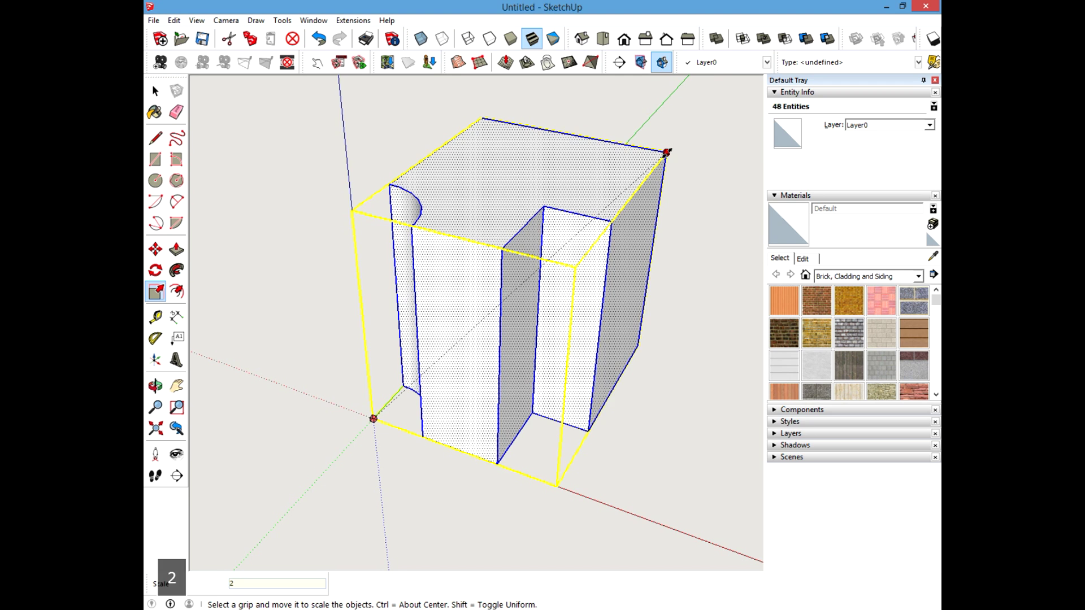
key("Return")
scroll(491, 355, "down", 5)
scroll(403, 474, "up", 2)
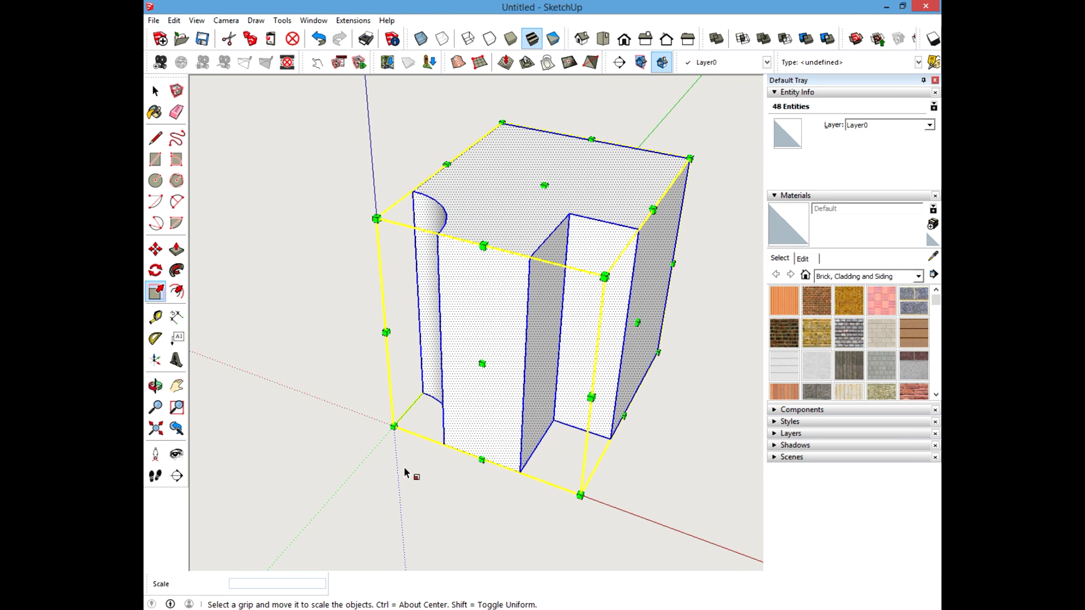
key("ctrl+z")
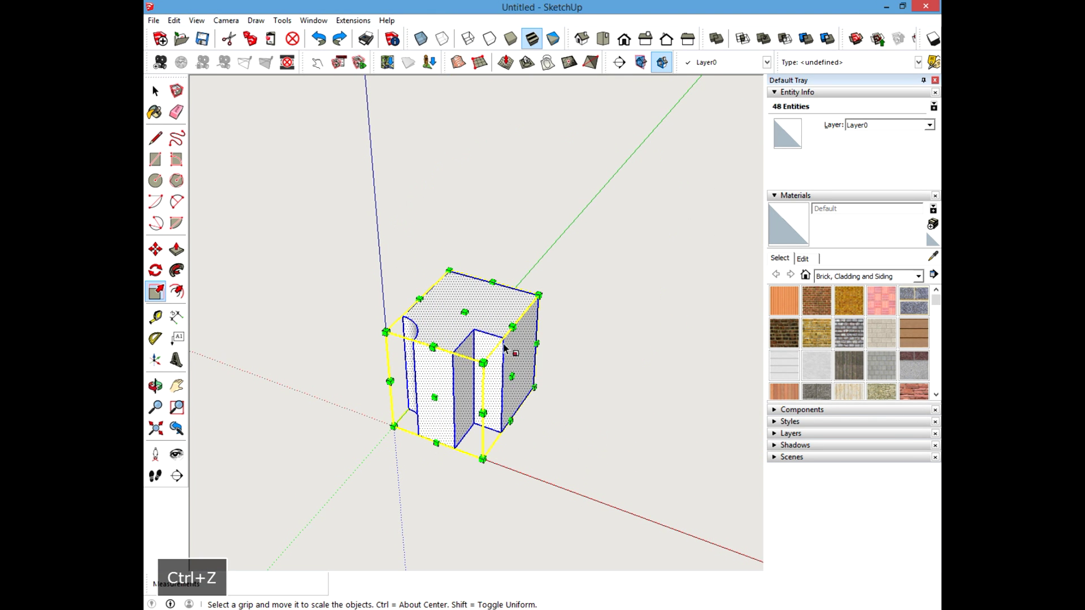
Step: Try to stretch the solid outward from the grip midway along its upper side edge, and clear the selection
left_click_drag(518, 335, 632, 306)
key("ctrl+z")
left_click(155, 90)
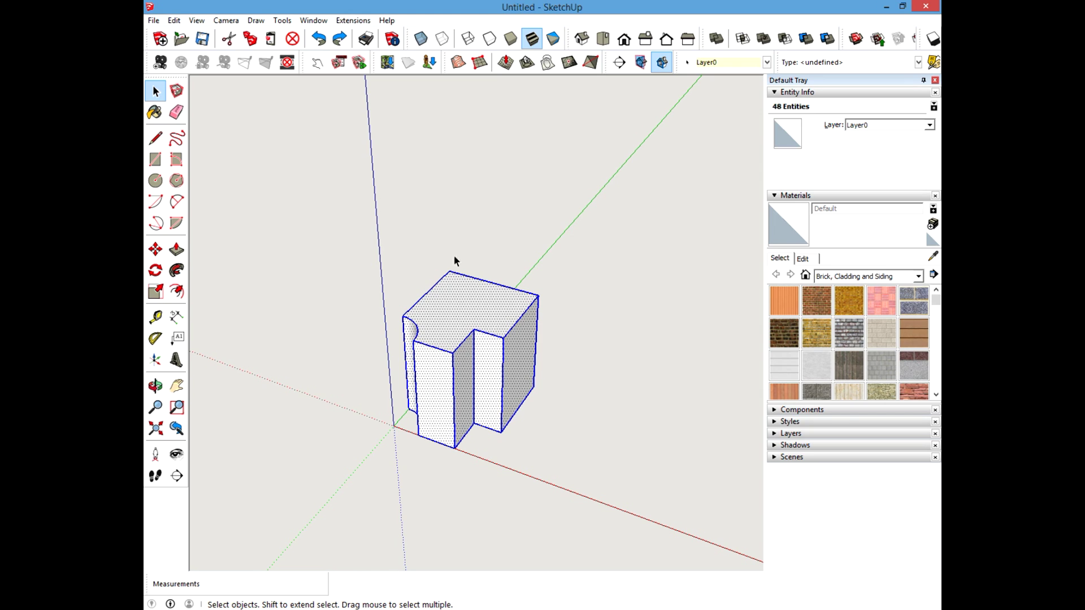
left_click(438, 237)
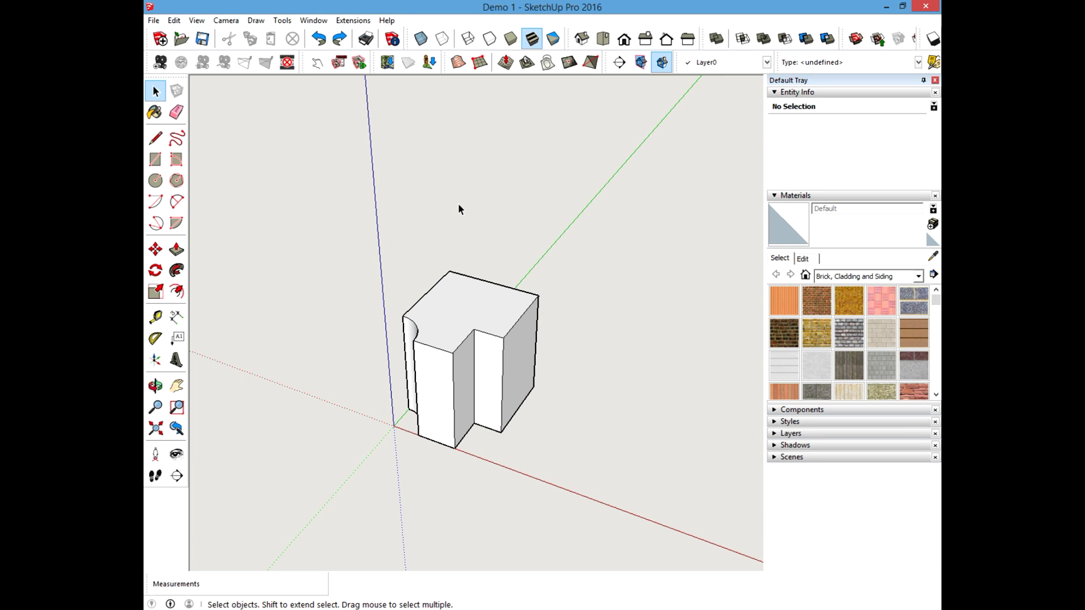
Step: Select the whole notched solid and delete it to empty the model
left_click(336, 204)
left_click_drag(356, 235, 606, 490)
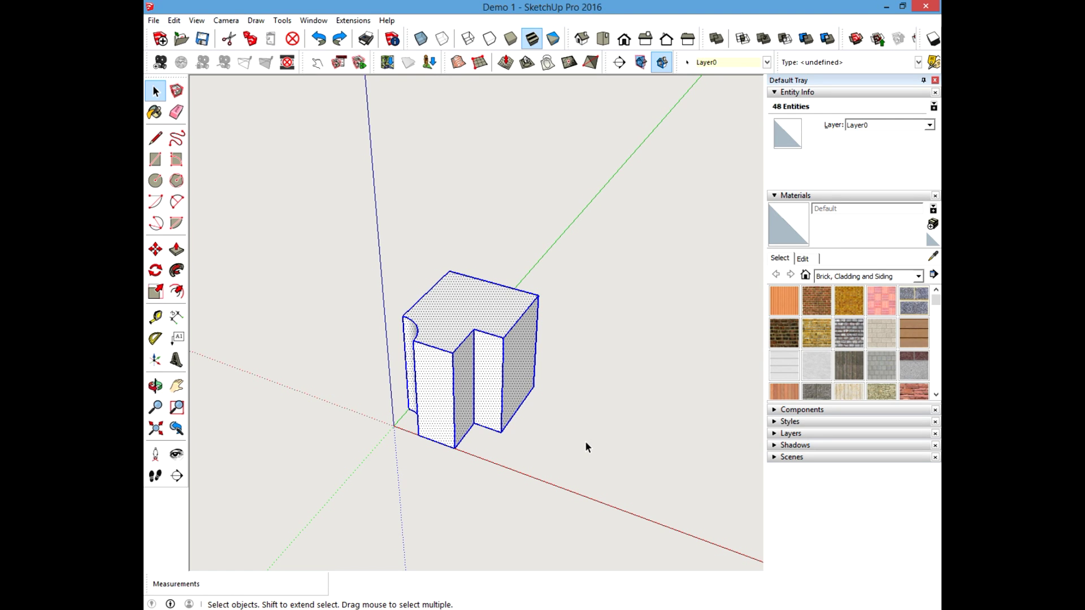
key("Delete")
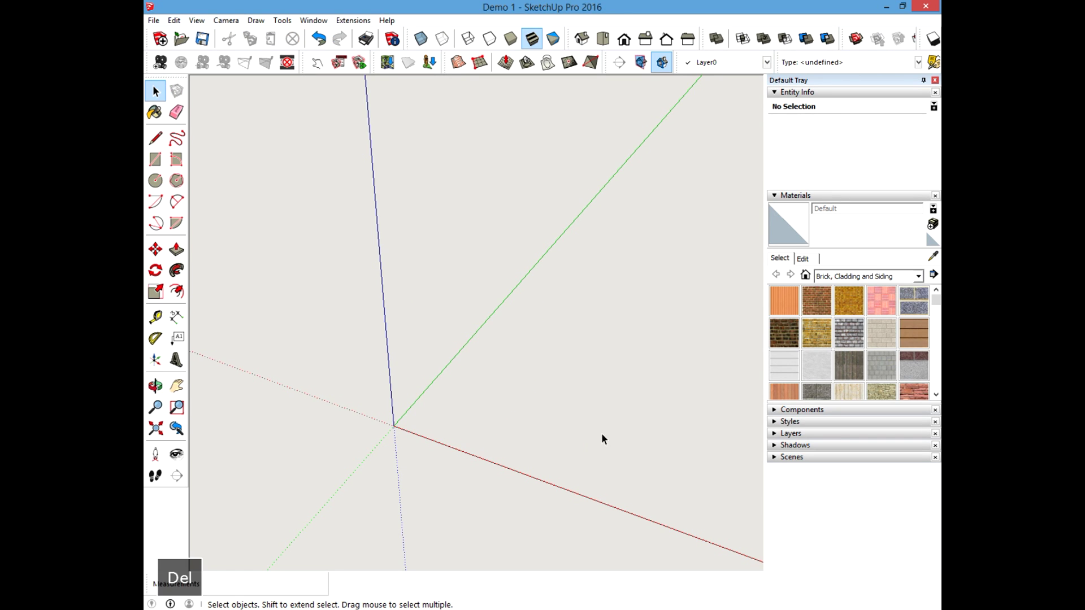
left_click(538, 400)
middle_click_drag(438, 380, 395, 325)
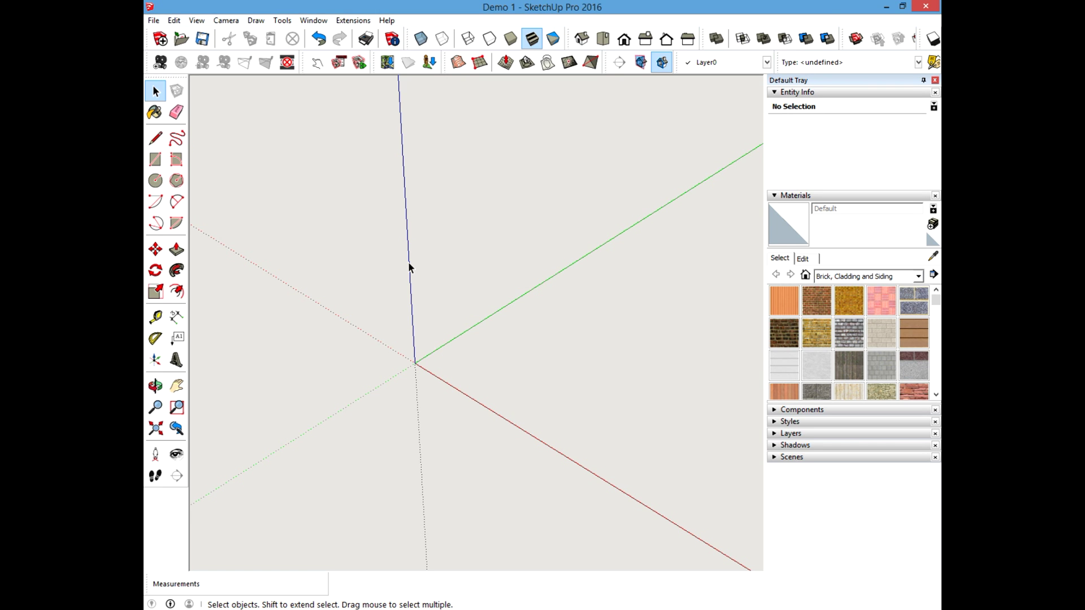
left_click(155, 319)
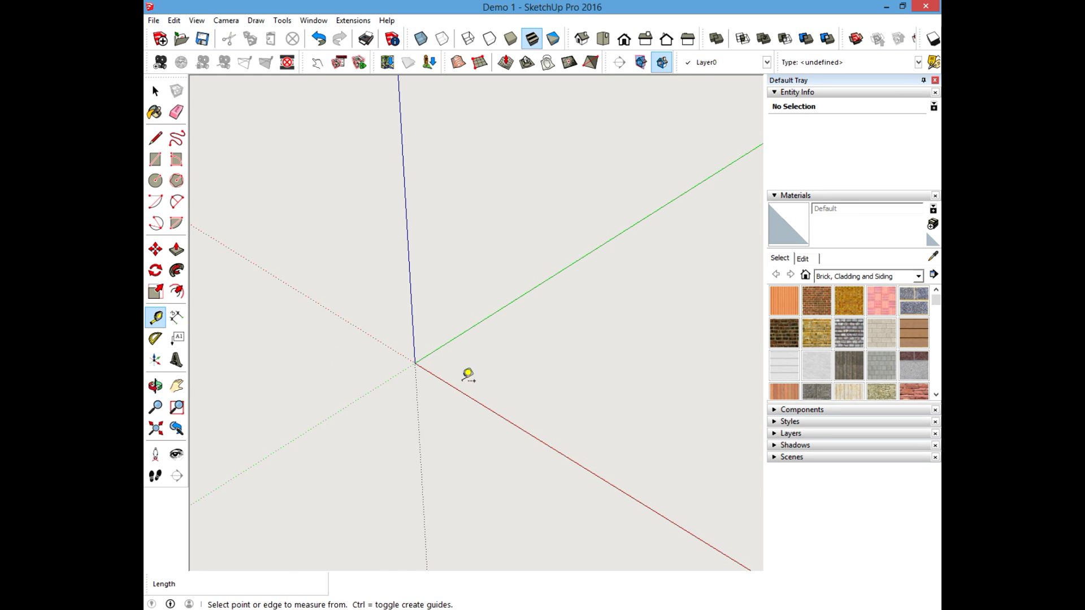
left_click(156, 91)
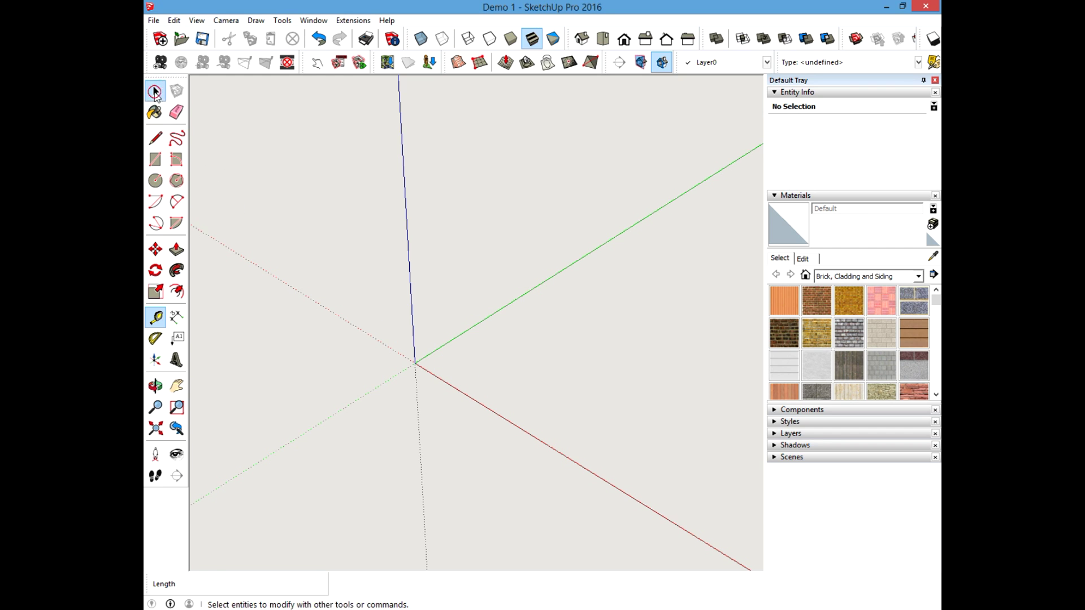
Step: Create two construction guides with the Tape Measure, one offset 4 inches from the red axis and one 4 inches from the green axis
left_click(155, 318)
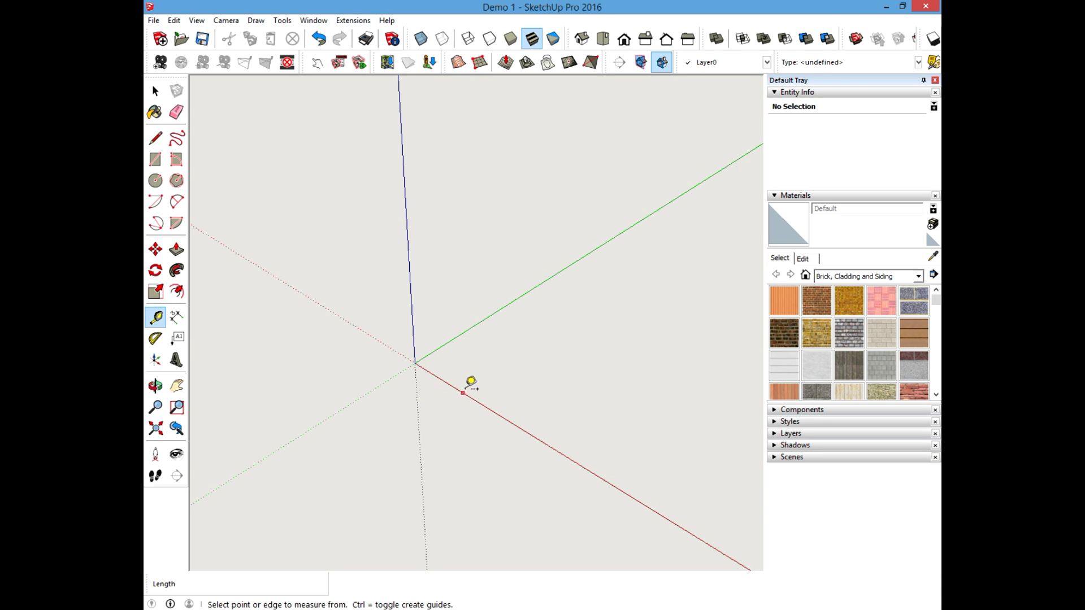
left_click(155, 90)
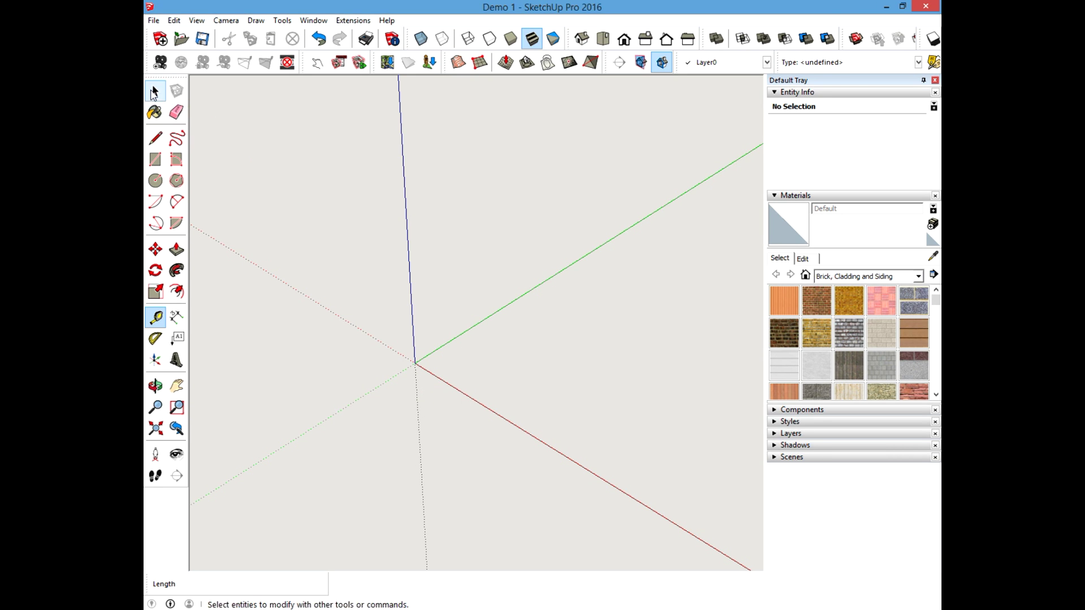
left_click(155, 317)
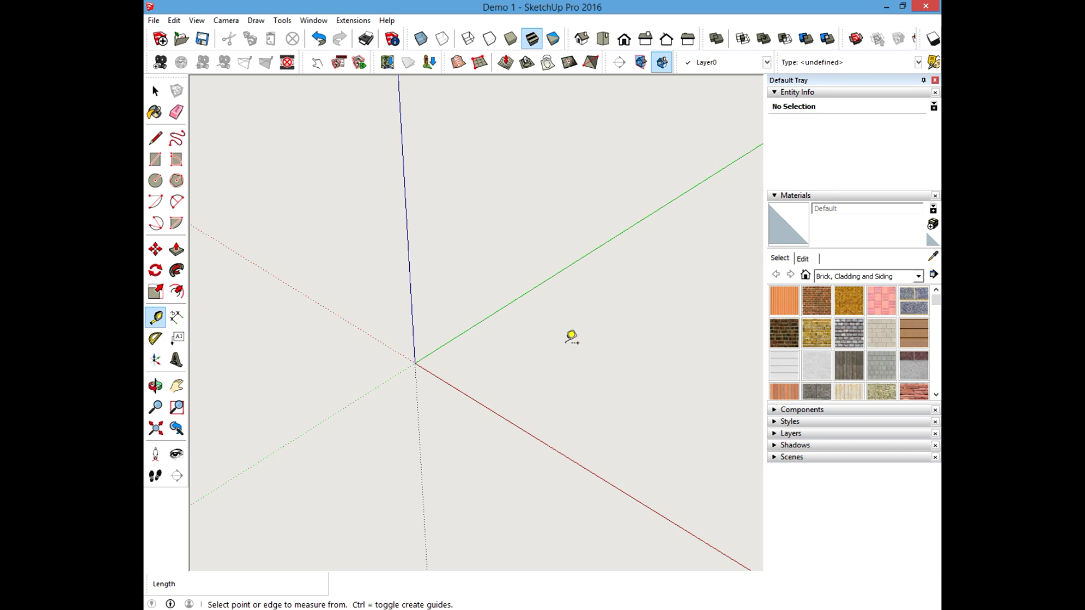
left_click(473, 398)
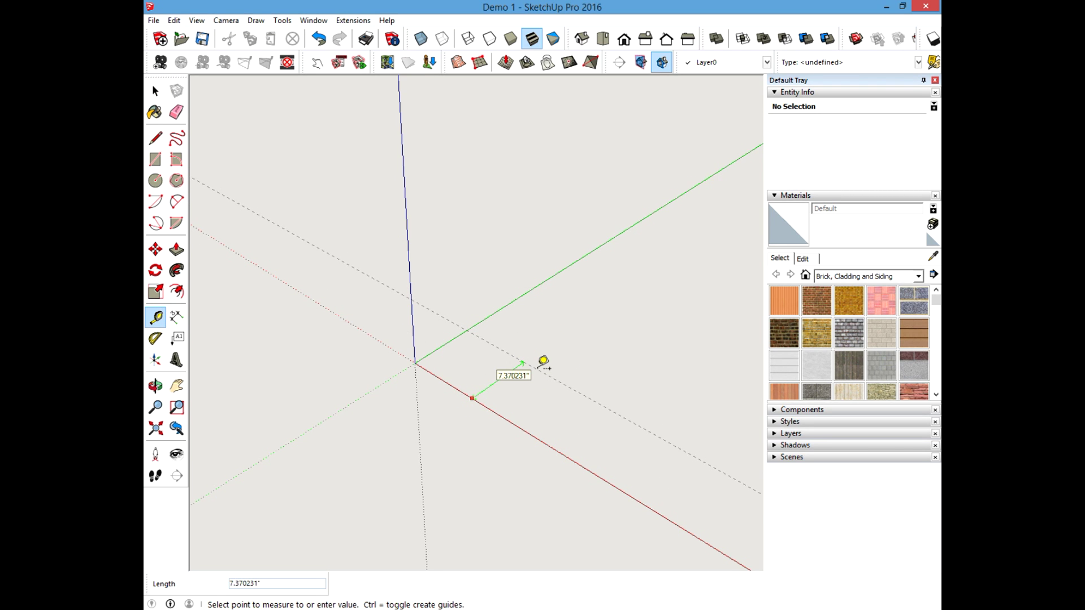
type("4")
key("Return")
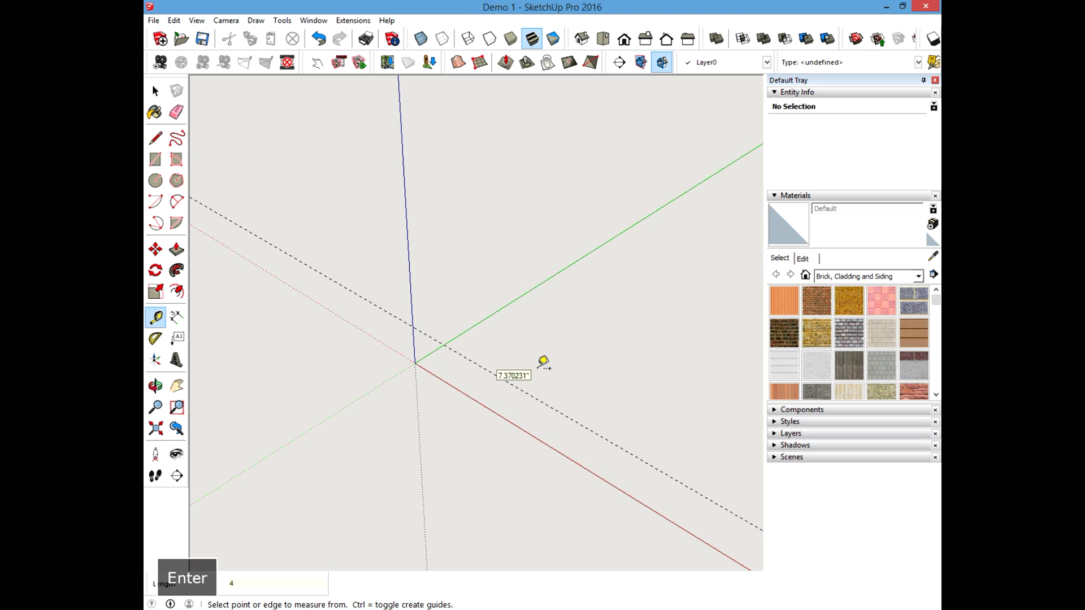
left_click(492, 314)
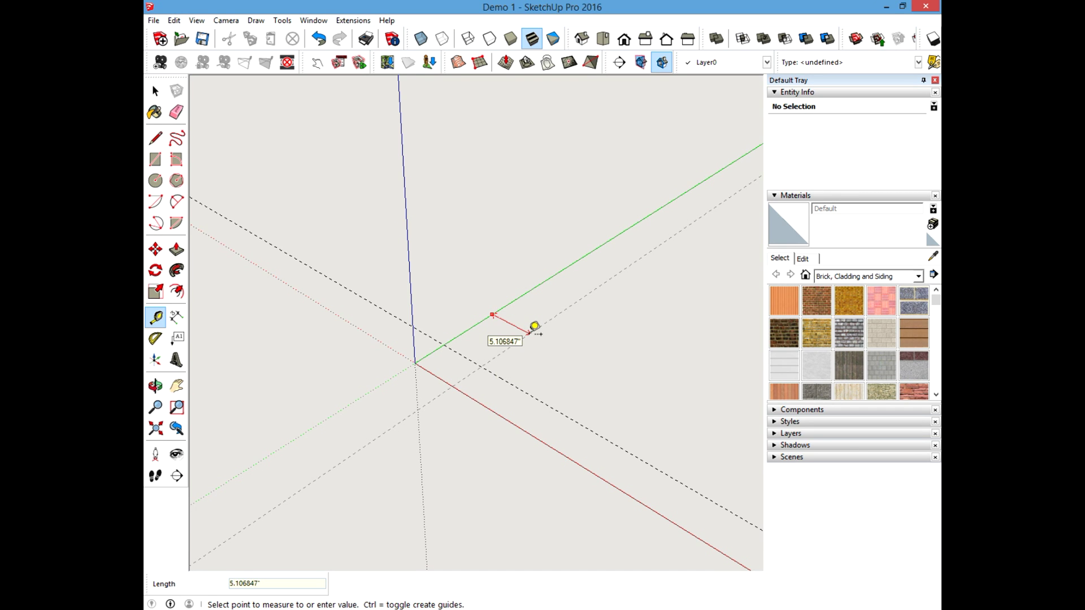
type("4")
key("Return")
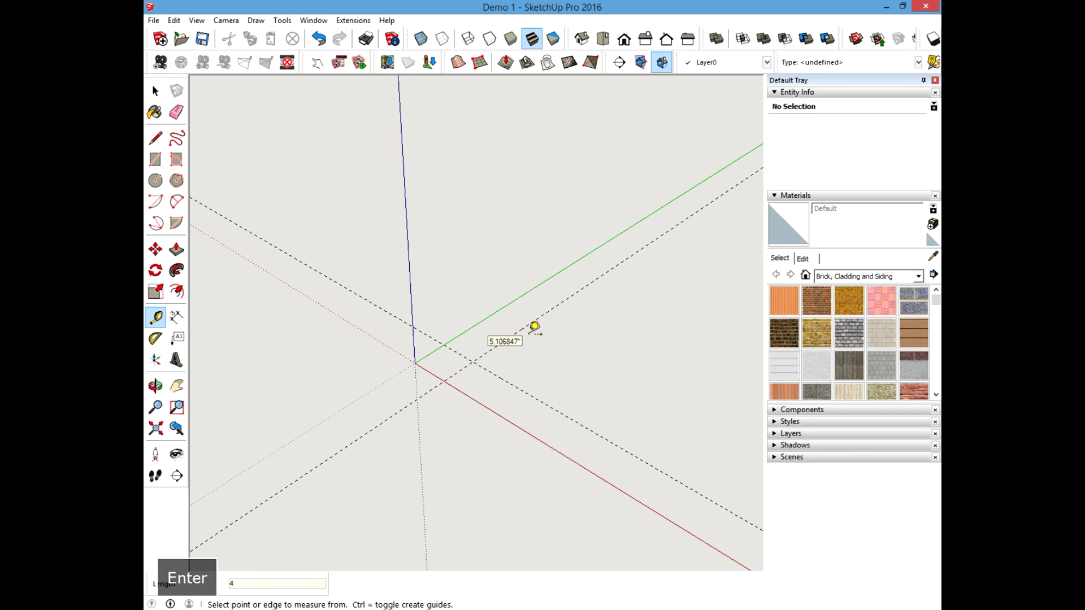
Step: Draw a 4 by 4 inch rectangle on the ground from the origin to the intersection of the two guides
left_click(155, 160)
left_click(415, 362)
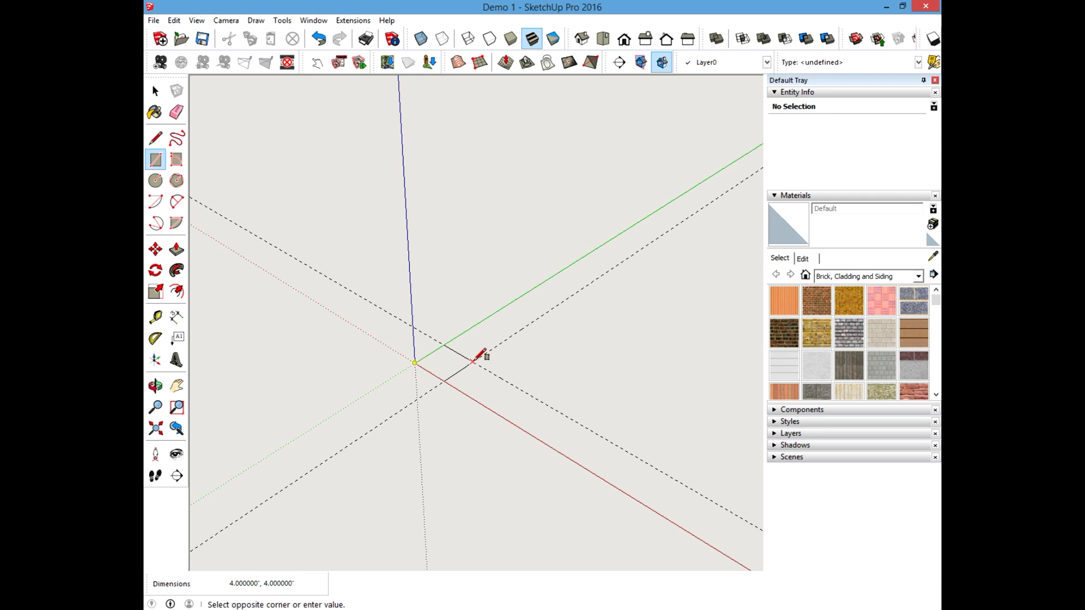
left_click(473, 361)
left_click(156, 90)
Step: Push/Pull the square face up 12 inches into a solid leg
left_click(176, 249)
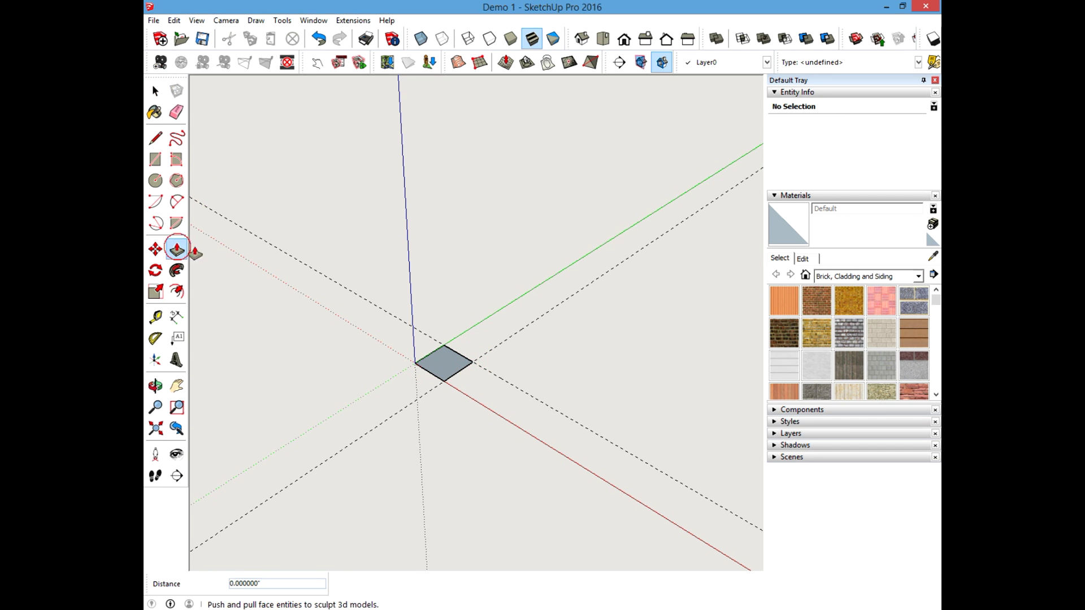
left_click(444, 355)
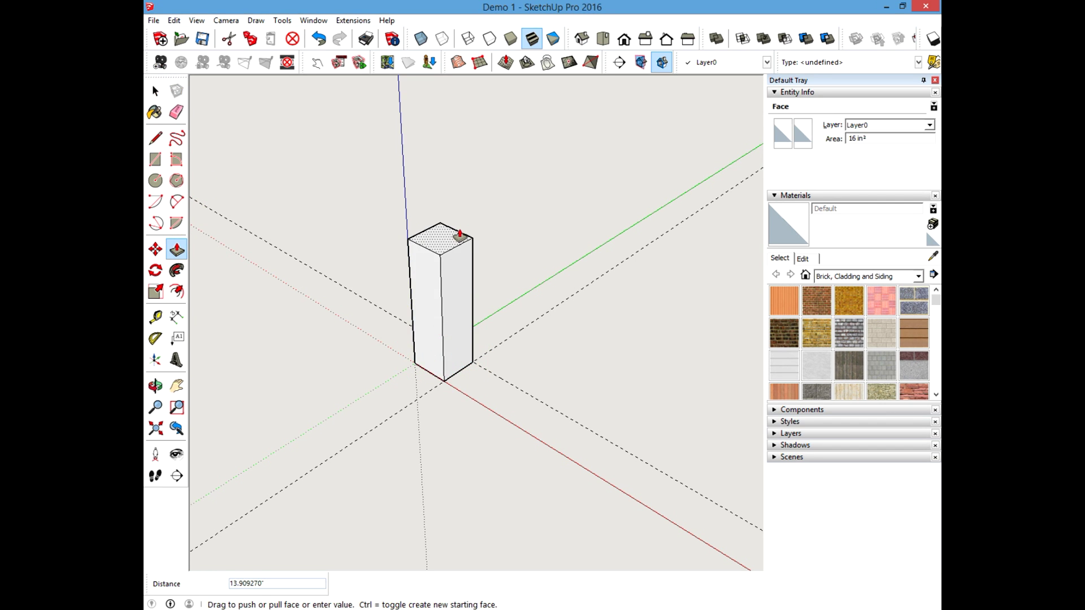
type("12")
key("Return")
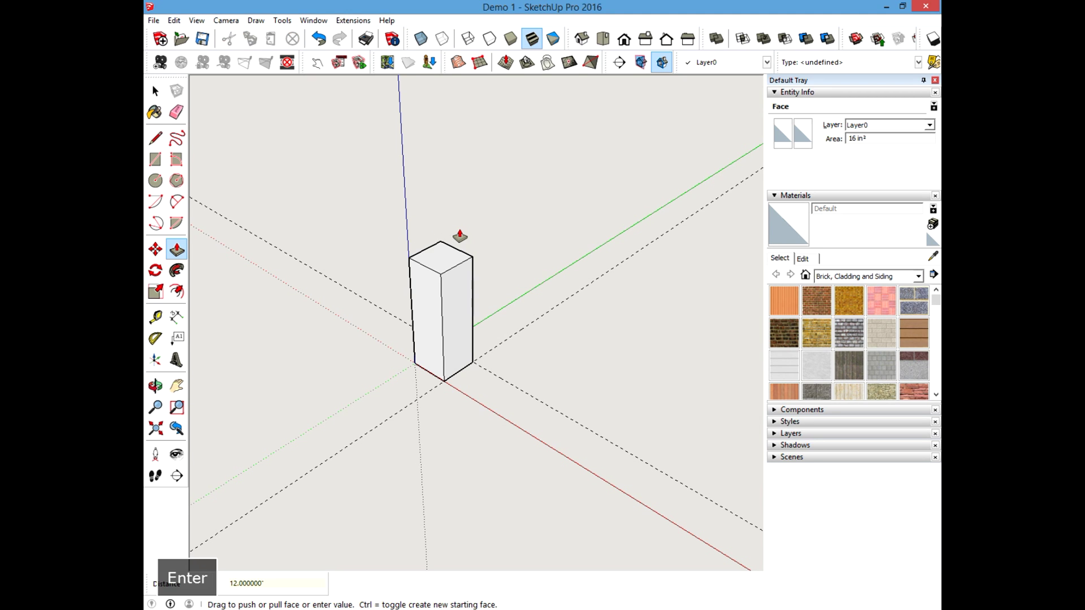
left_click(155, 90)
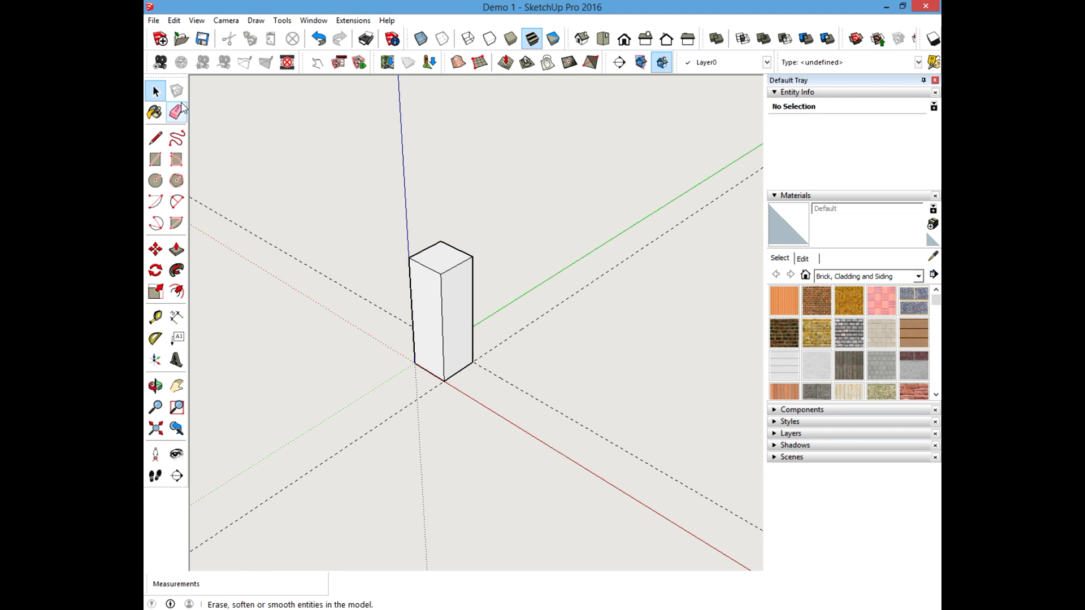
Step: Erase both construction guides around the leg
left_click(177, 111)
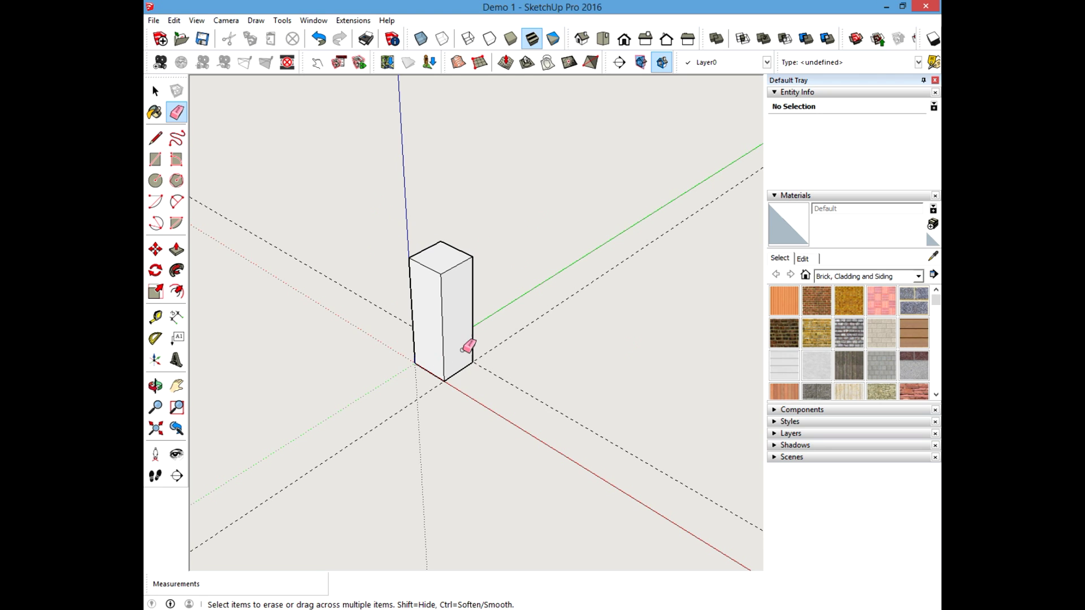
left_click(495, 321)
mouse_move(496, 322)
left_mouse_down()
mouse_move(506, 397)
mouse_move(506, 334)
left_mouse_up()
left_click(156, 90)
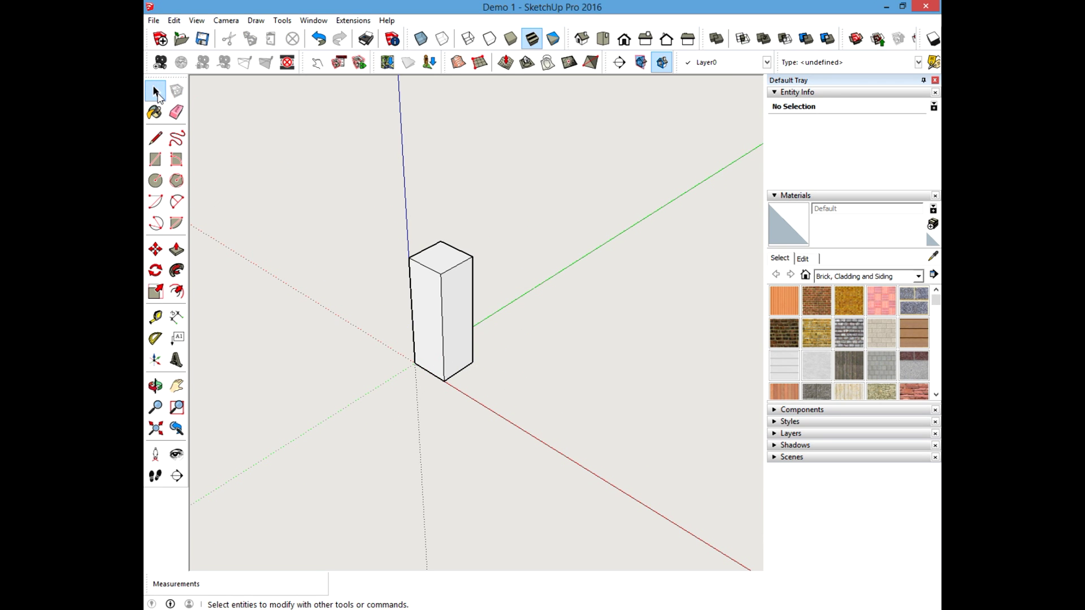
Step: Save the model under the file name Table Leg 1
left_click(160, 25)
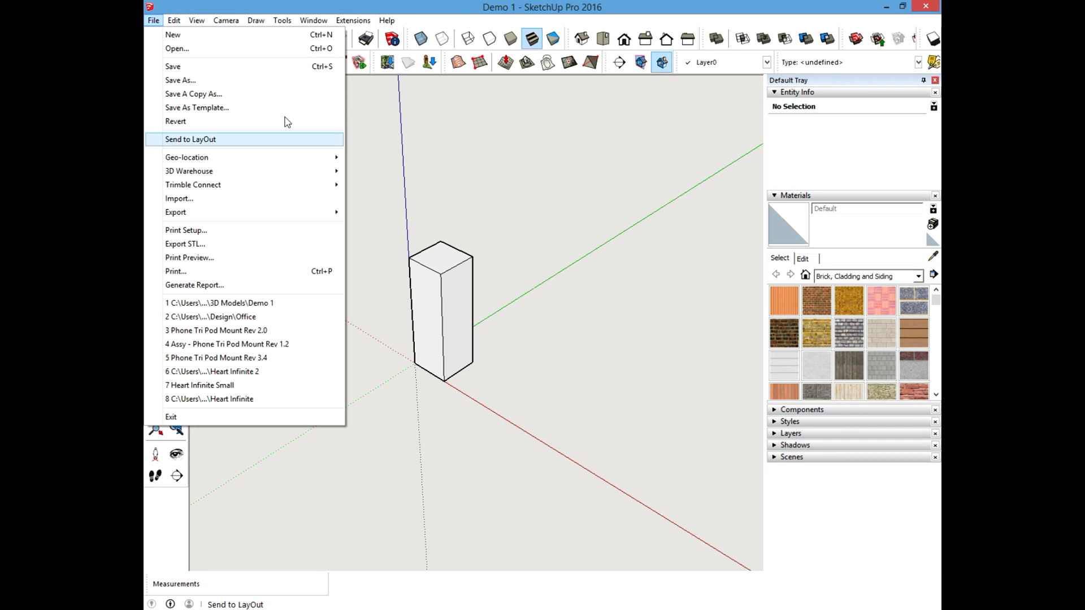
left_click(283, 139)
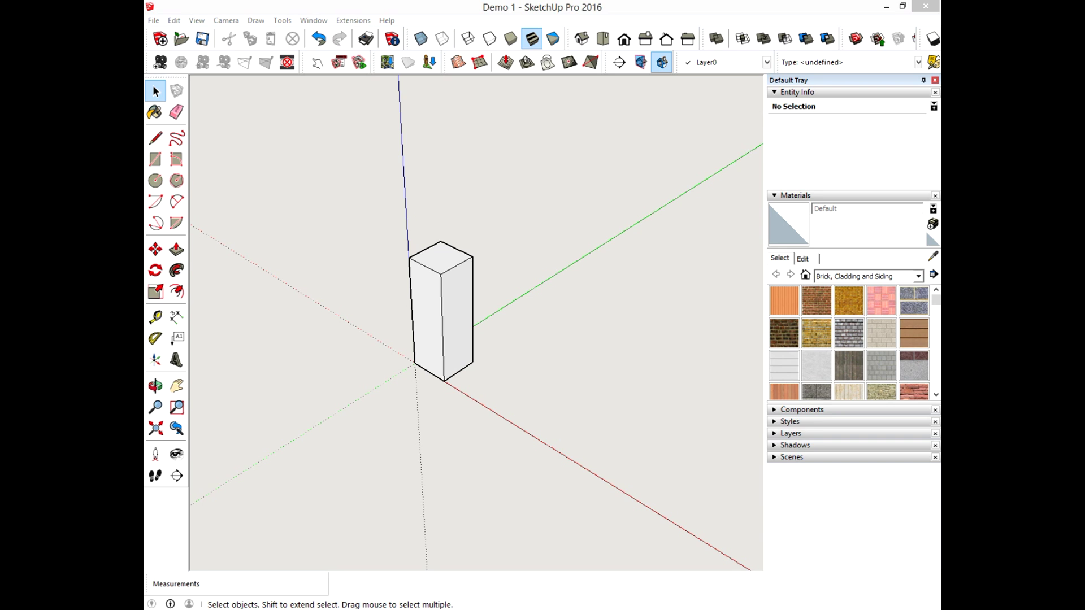
key("a")
key("space")
key("g")
key("1")
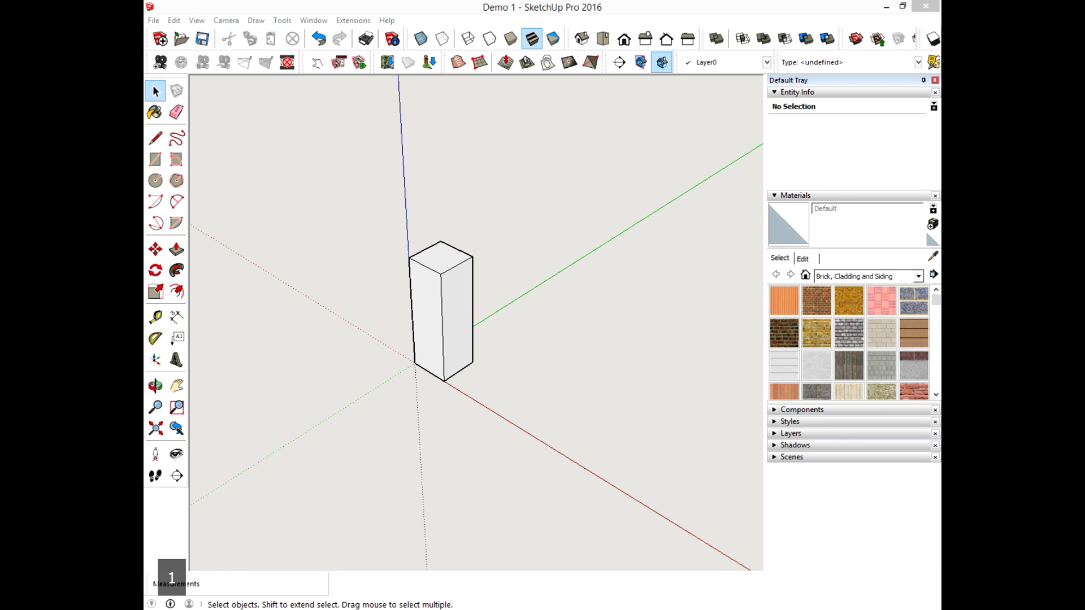
key("Return")
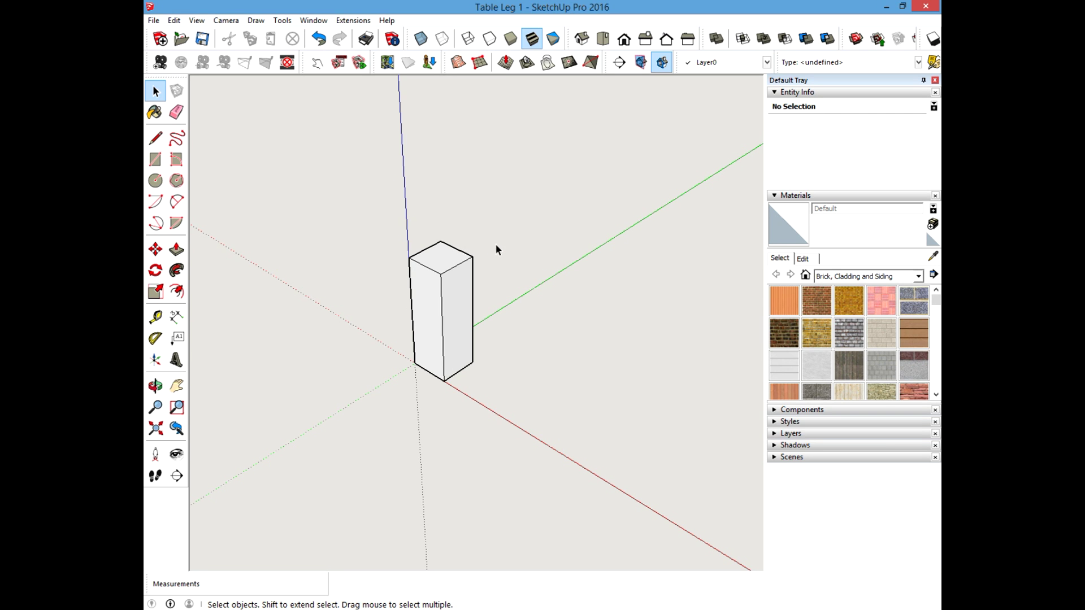
Step: Start a new model and delete its default Makerbot Replicator 2X build volume
left_click(153, 20)
left_click(173, 35)
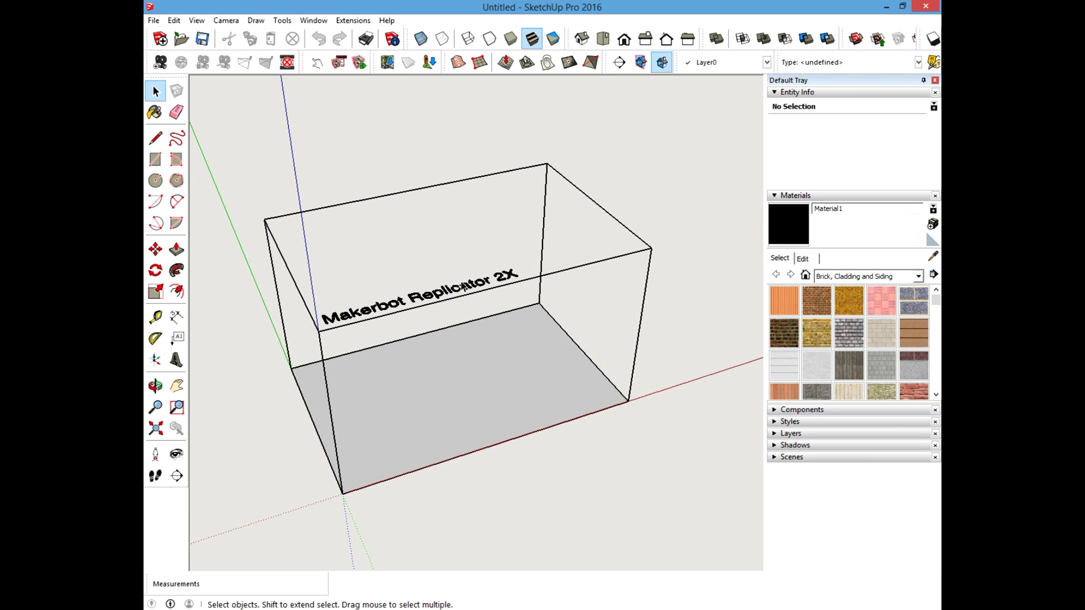
scroll(554, 336, "down", 6)
middle_click_drag(547, 349, 395, 215)
left_click(457, 312)
key("Delete")
Step: Import the Table Leg 1 model as a component and place its corner on the origin
left_click(174, 21)
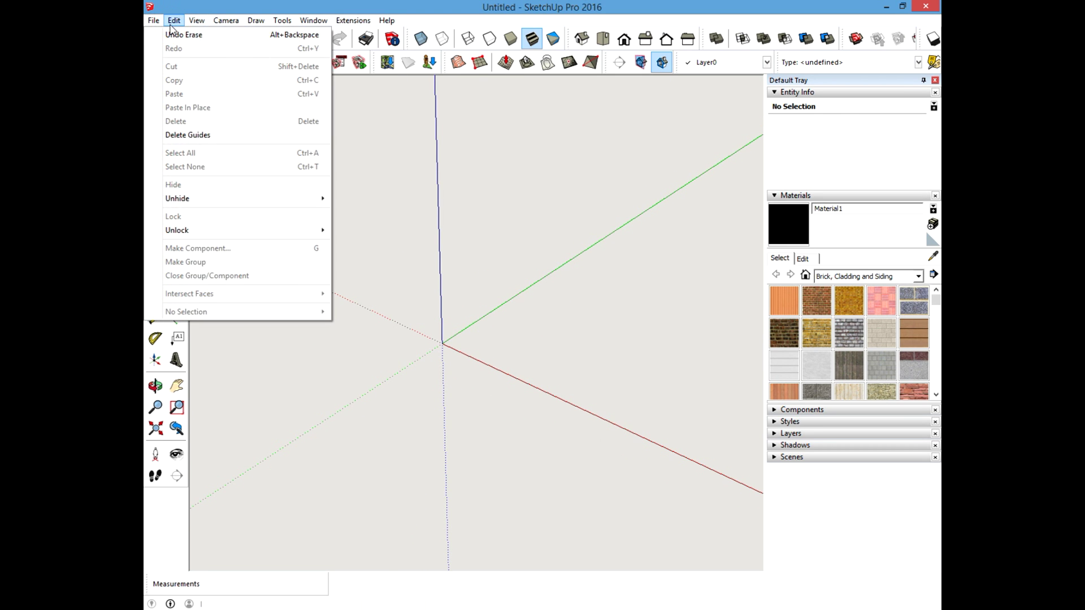
mouse_move(197, 20)
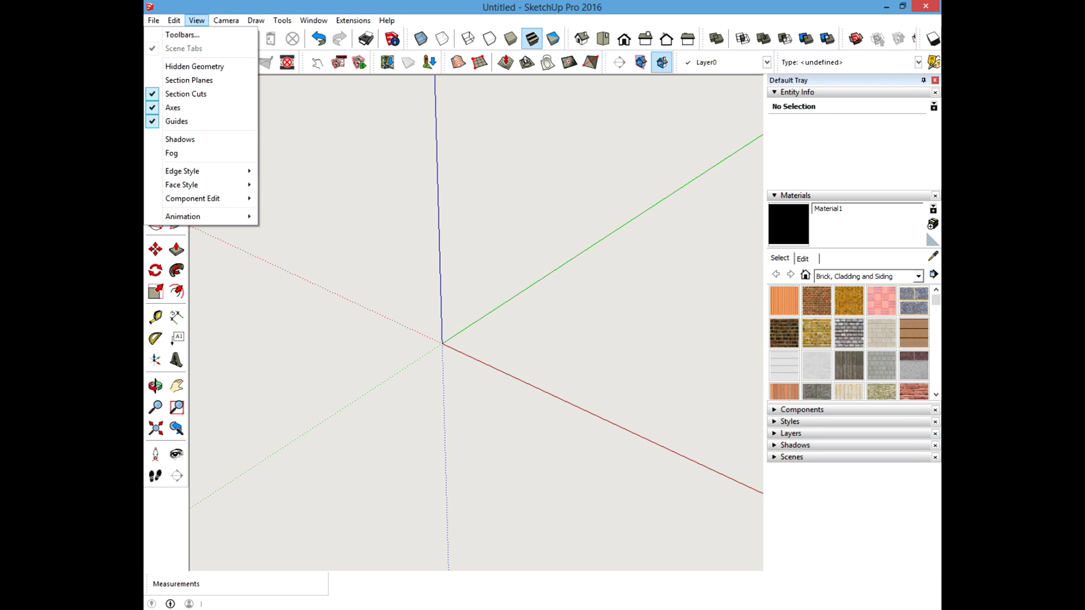
left_click(375, 174)
left_click(154, 21)
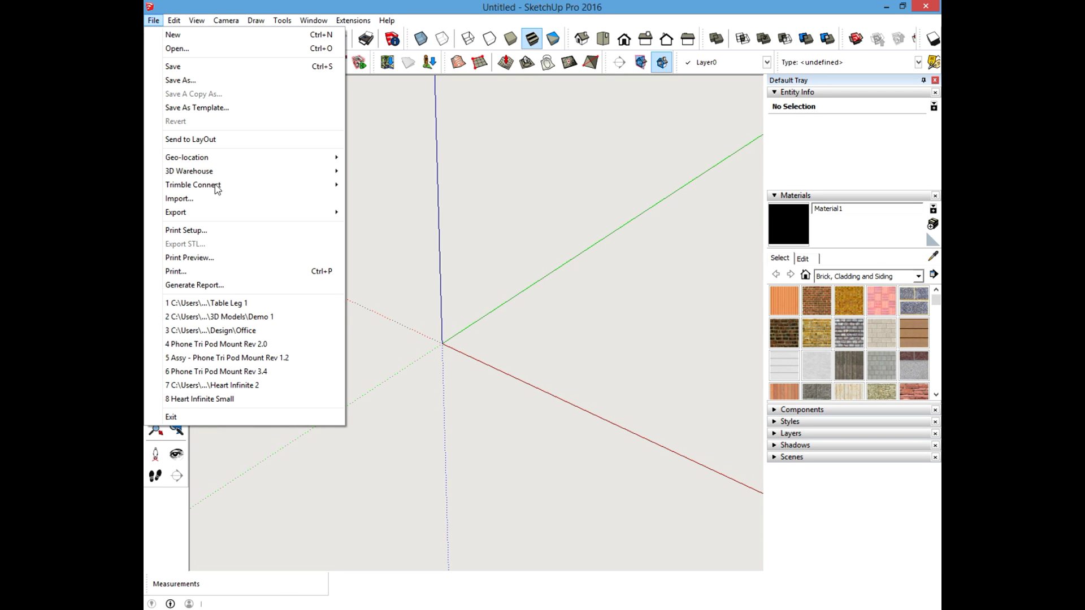
left_click(186, 199)
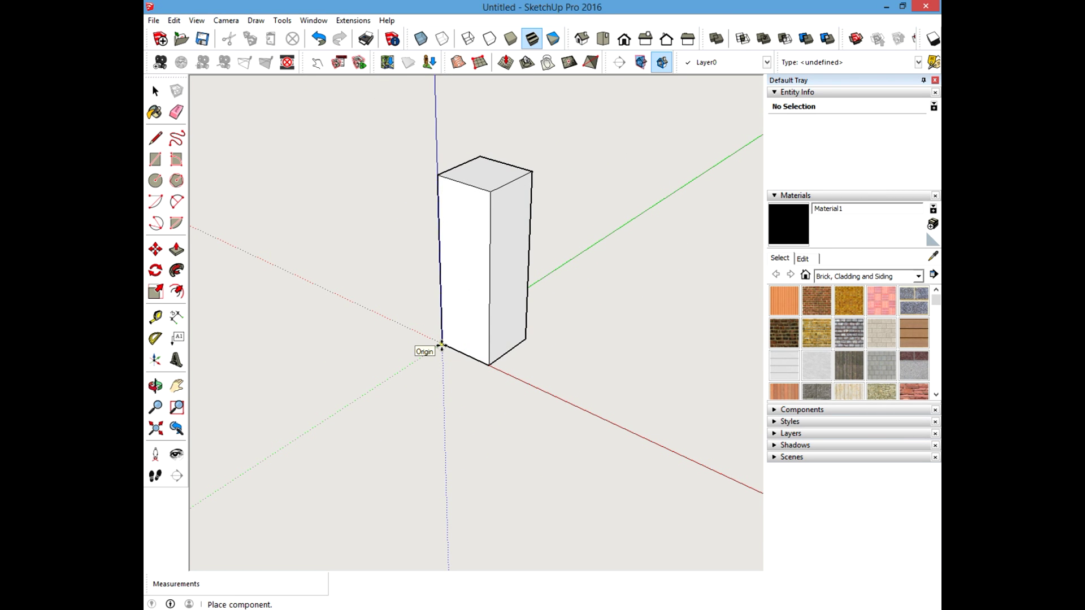
left_click(442, 345)
key("m")
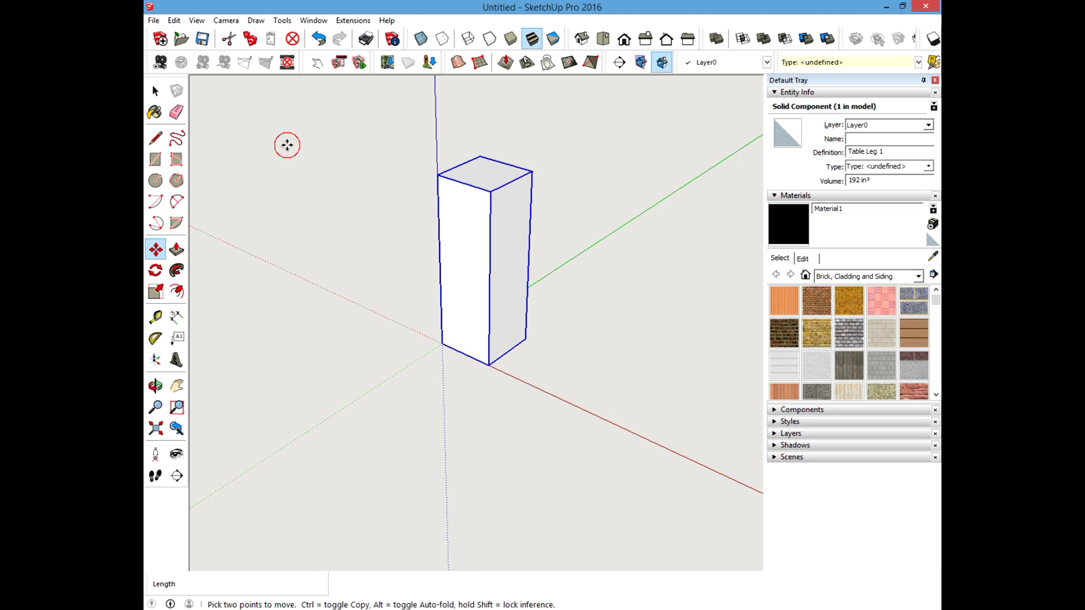
left_click(287, 145)
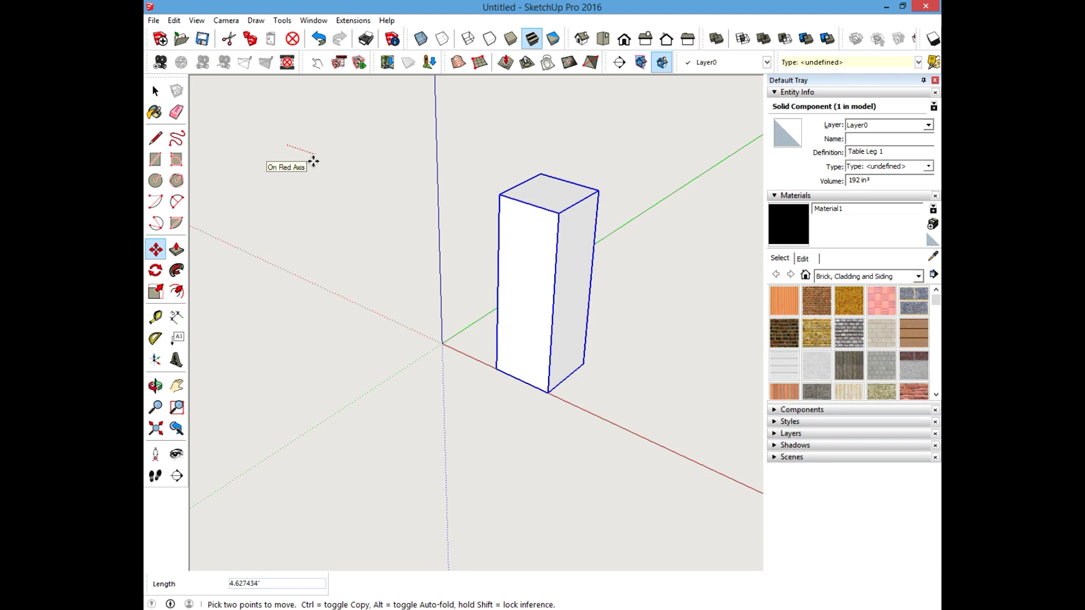
key("Escape")
left_click(158, 89)
Step: Import Table Leg 1 a second time and place it on the ground apart from the first leg
left_click(153, 21)
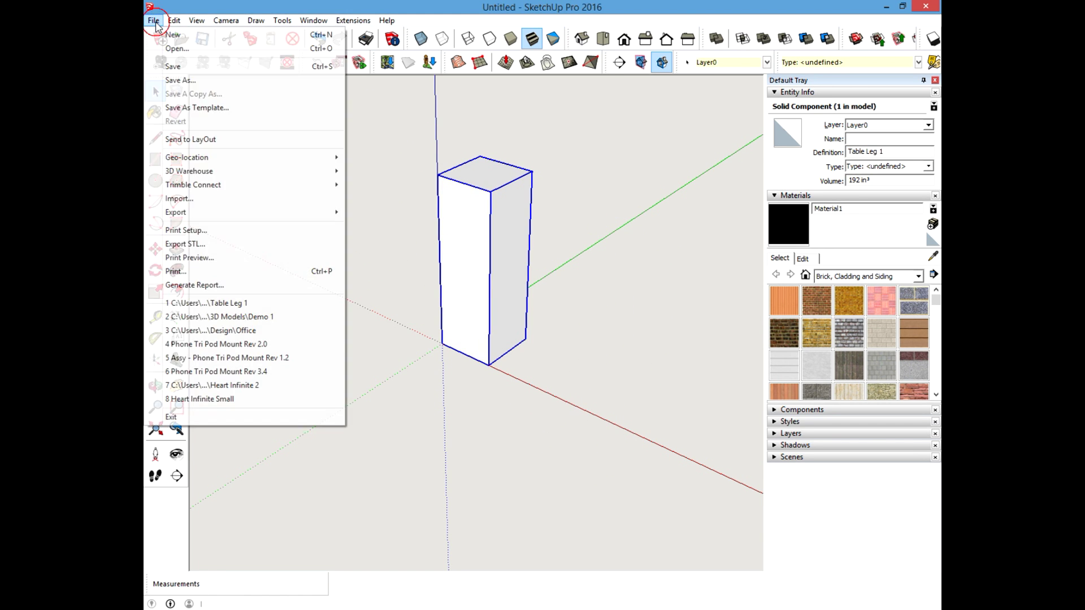
left_click(202, 200)
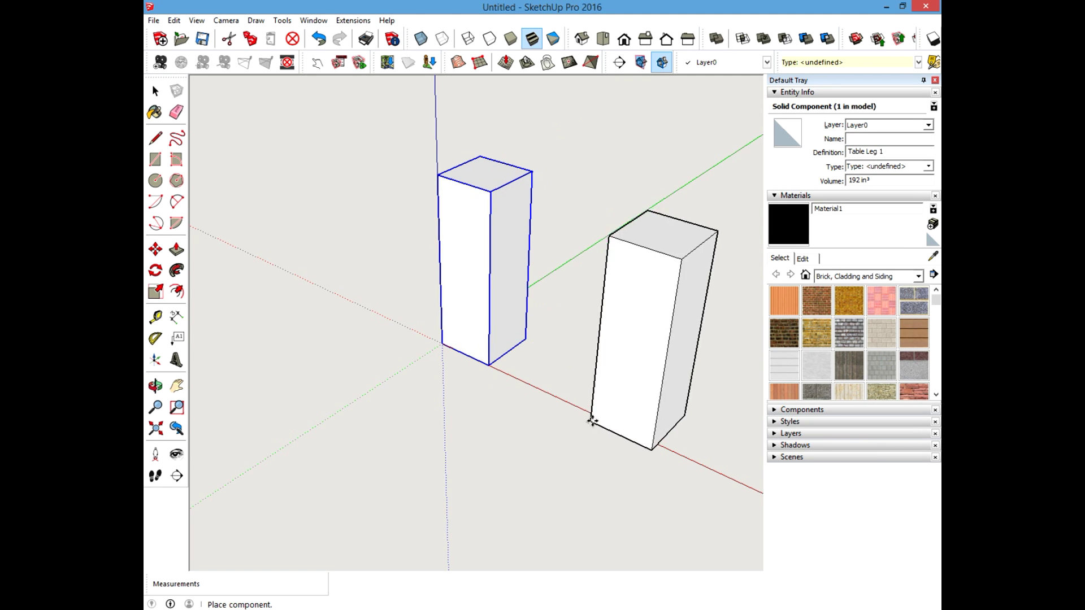
left_click(615, 371)
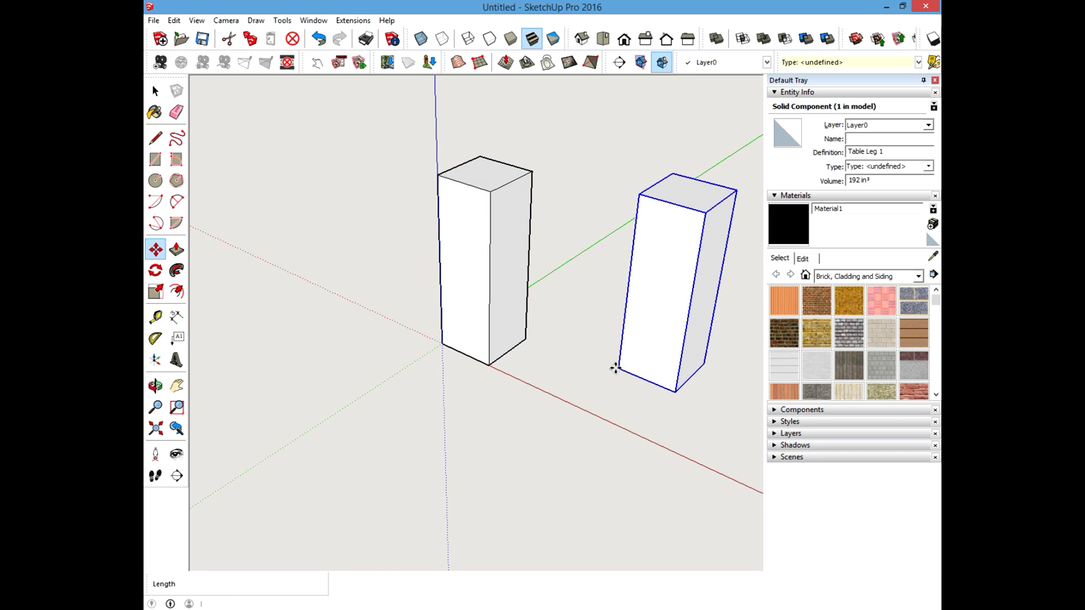
Step: Move the second leg's front bottom corner to the origin and slide it about 18 inches along the red axis, clearing the selection
mouse_move(642, 392)
middle_mouse_down()
mouse_move(315, 235)
mouse_move(322, 194)
mouse_move(542, 235)
mouse_move(659, 383)
middle_mouse_up()
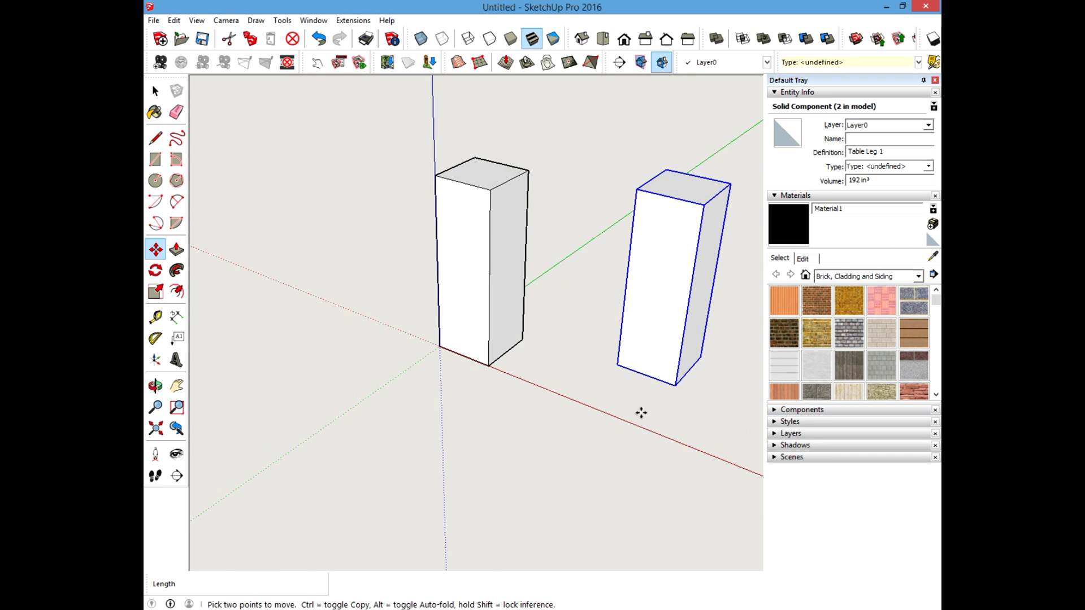
left_click(675, 387)
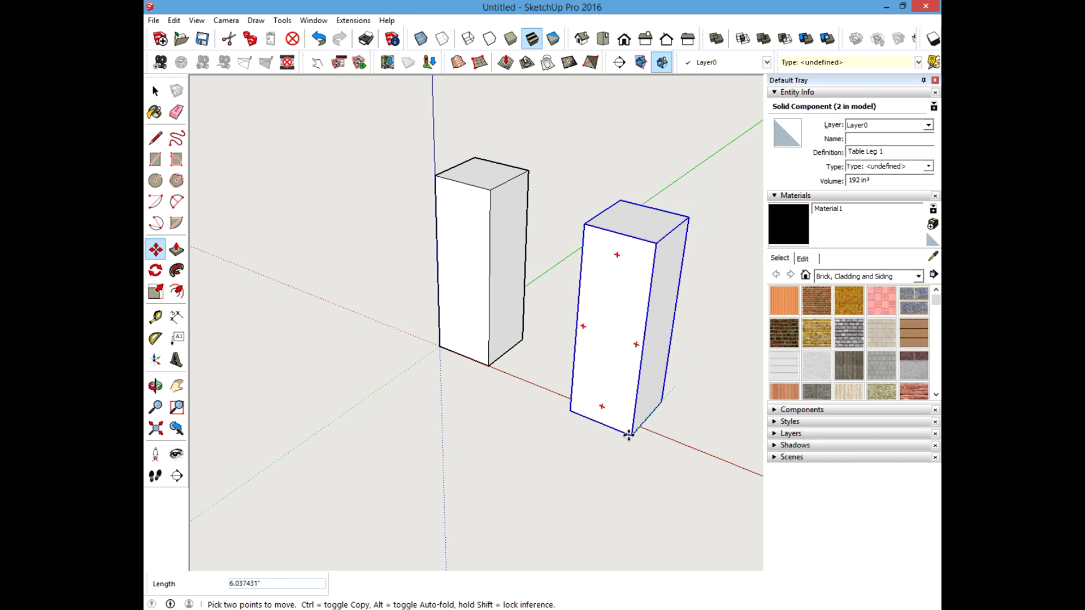
left_click(441, 345)
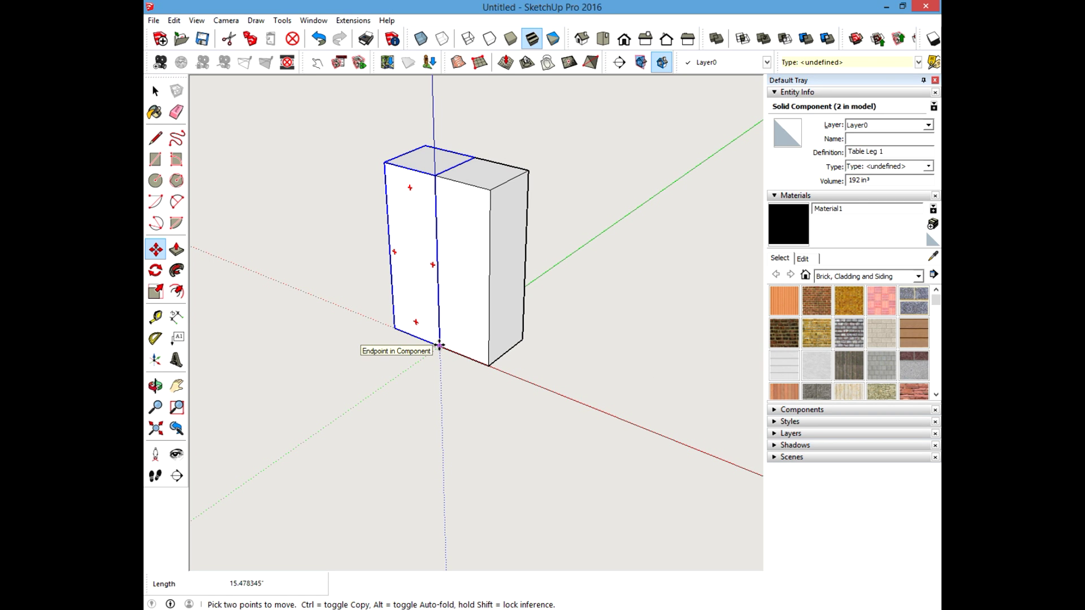
left_click(439, 345)
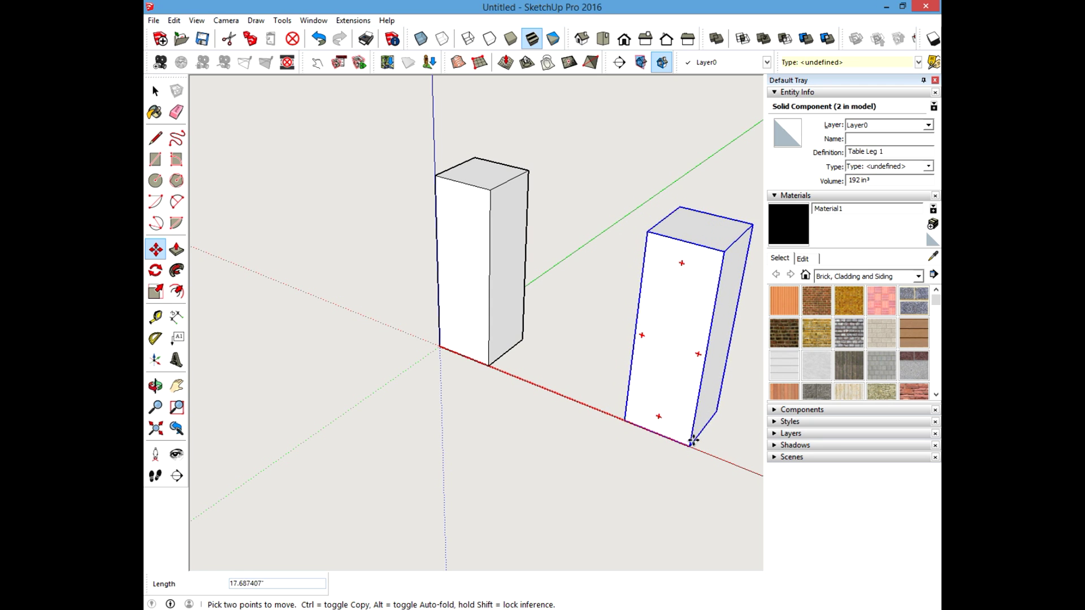
left_click(701, 444, "shift")
middle_click_drag(506, 389, 497, 366)
left_click(155, 91)
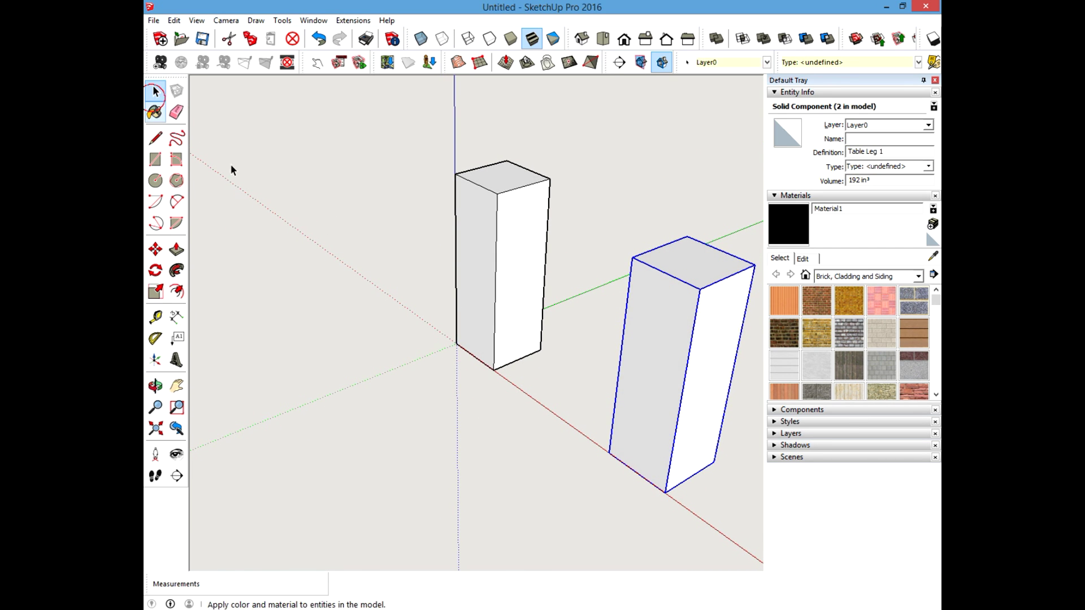
left_click(361, 273)
scroll(362, 273, "down", 2)
scroll(362, 273, "down", 2)
middle_click_drag(511, 327, 484, 359, "shift")
middle_click_drag(484, 358, 529, 360)
scroll(529, 360, "up", 2)
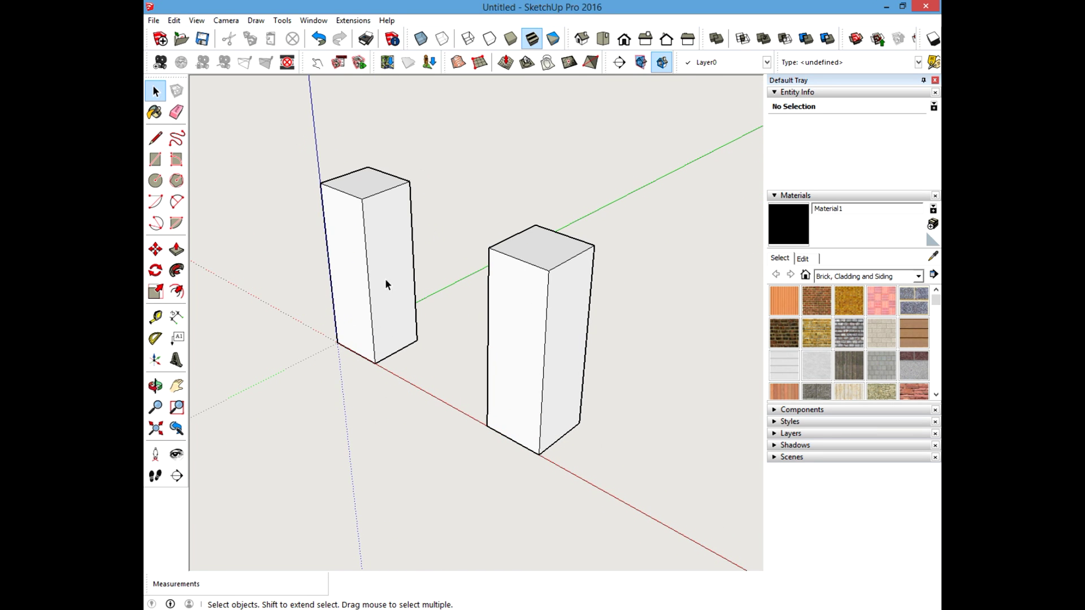
middle_click_drag(367, 216, 400, 242)
left_click(154, 21)
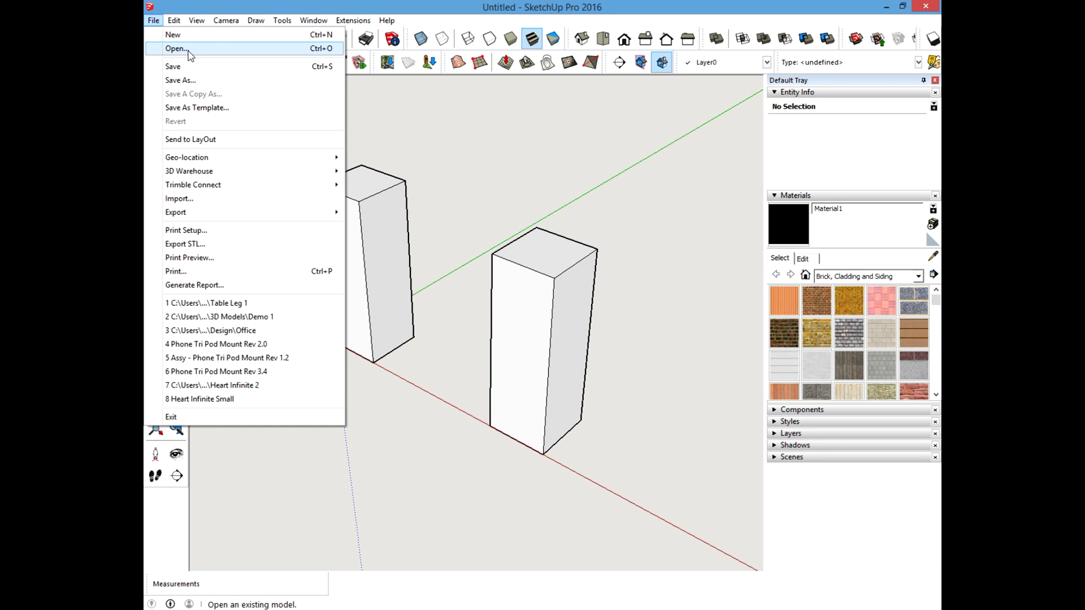
left_click(567, 147)
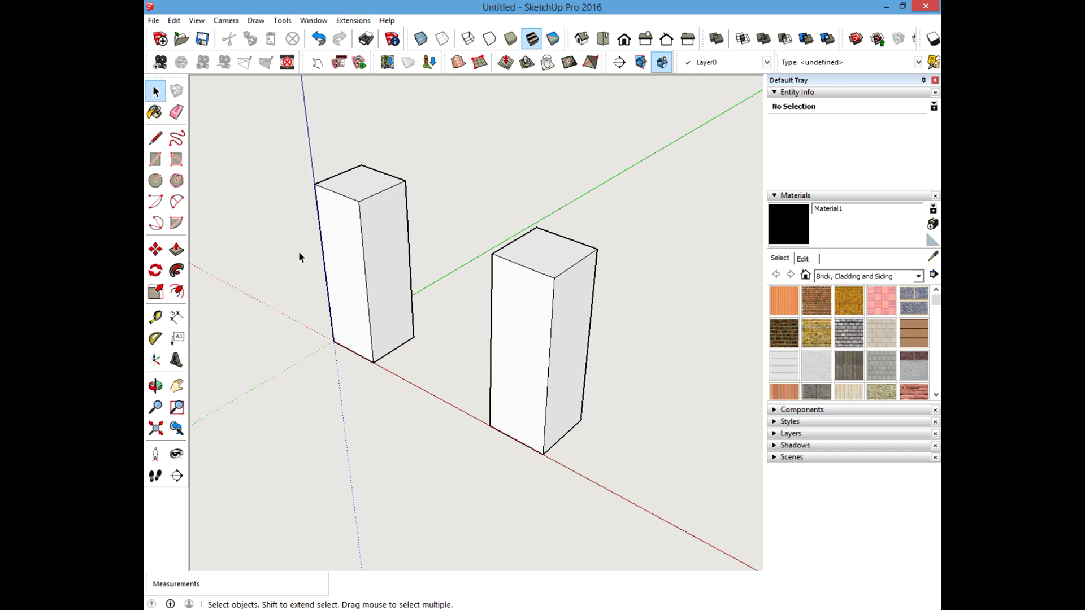
Step: Open the Table Leg 1 model, discarding the changes to the untitled two-leg assembly
left_click(154, 20)
left_click(175, 49)
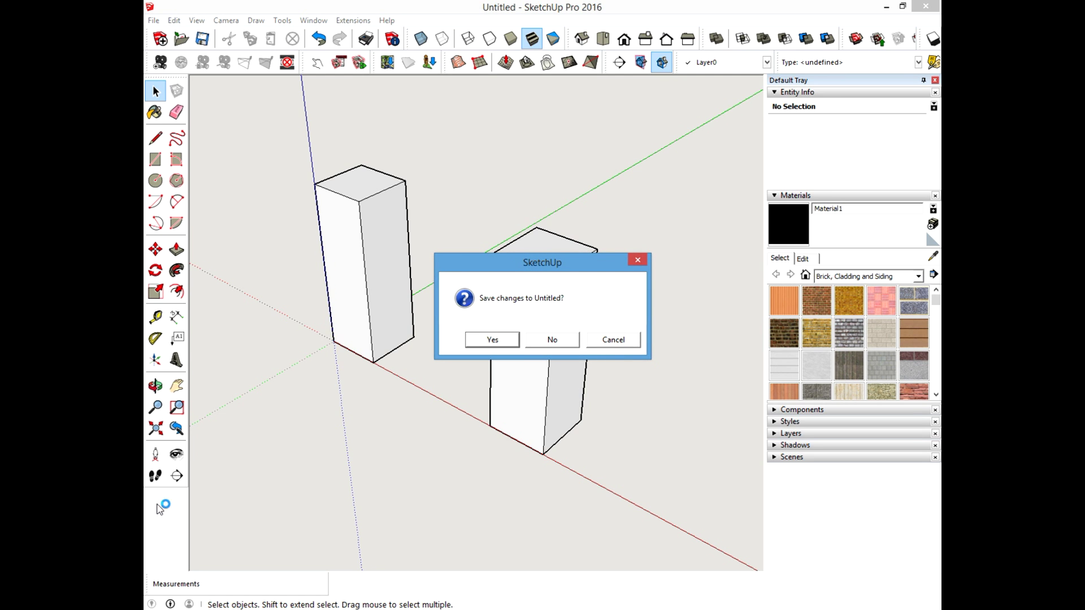
left_click(552, 342)
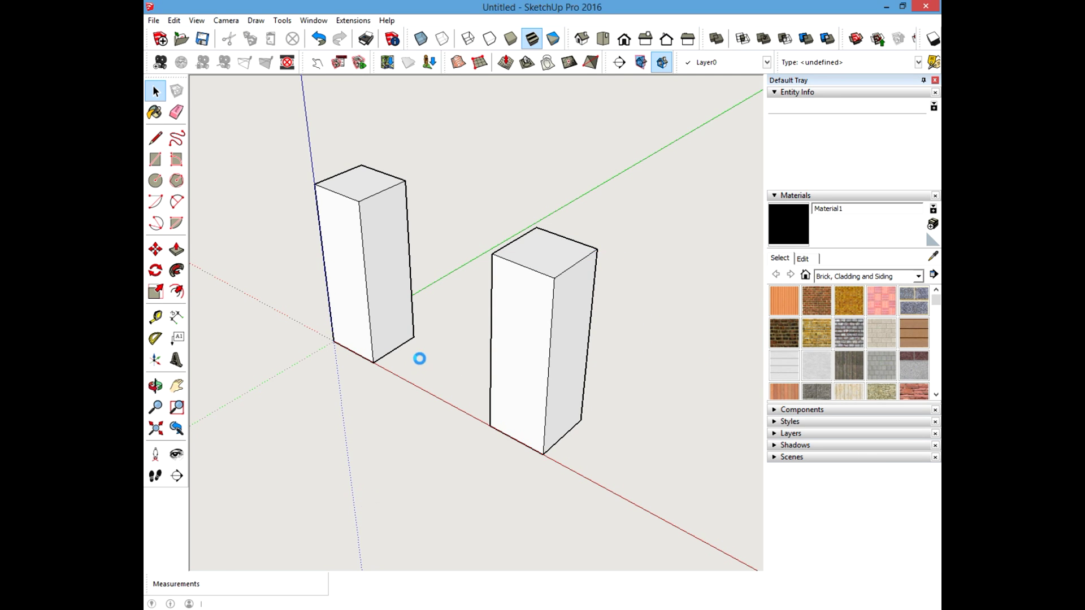
scroll(444, 376, "up", 3)
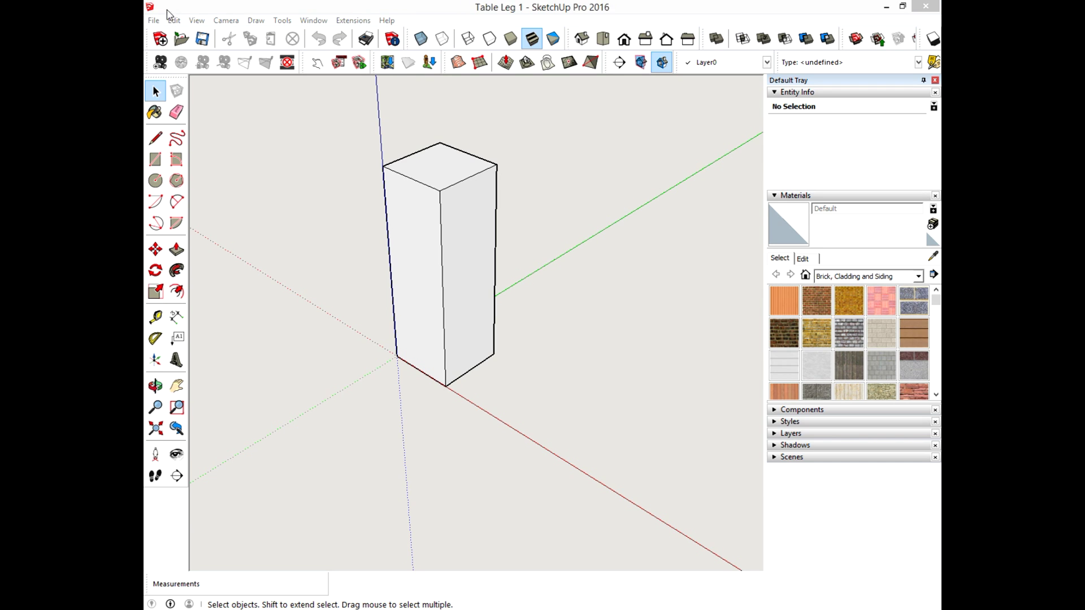
left_click(153, 20)
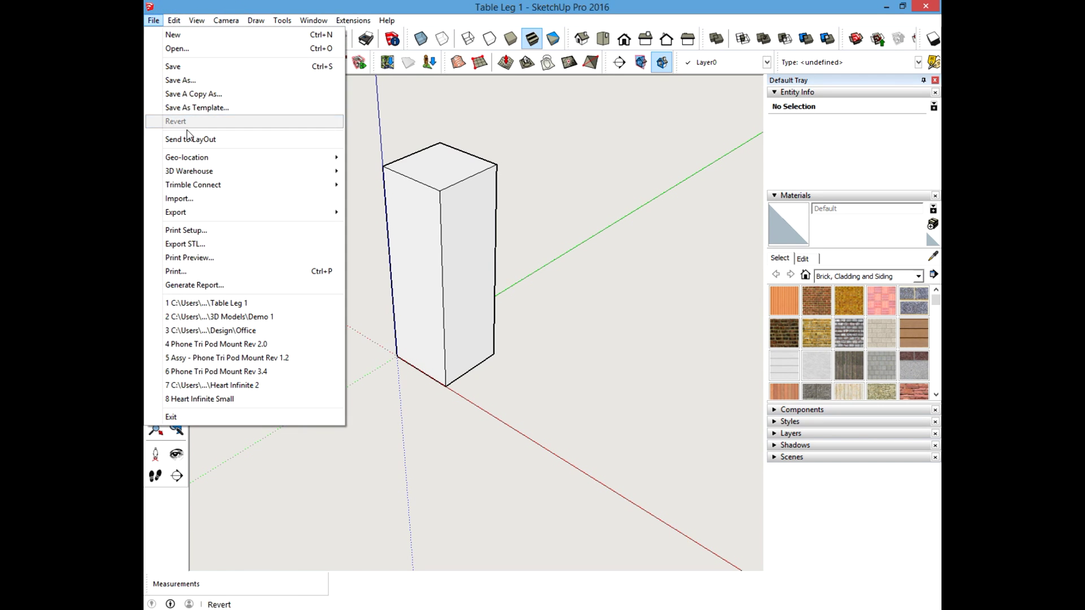
mouse_move(252, 161)
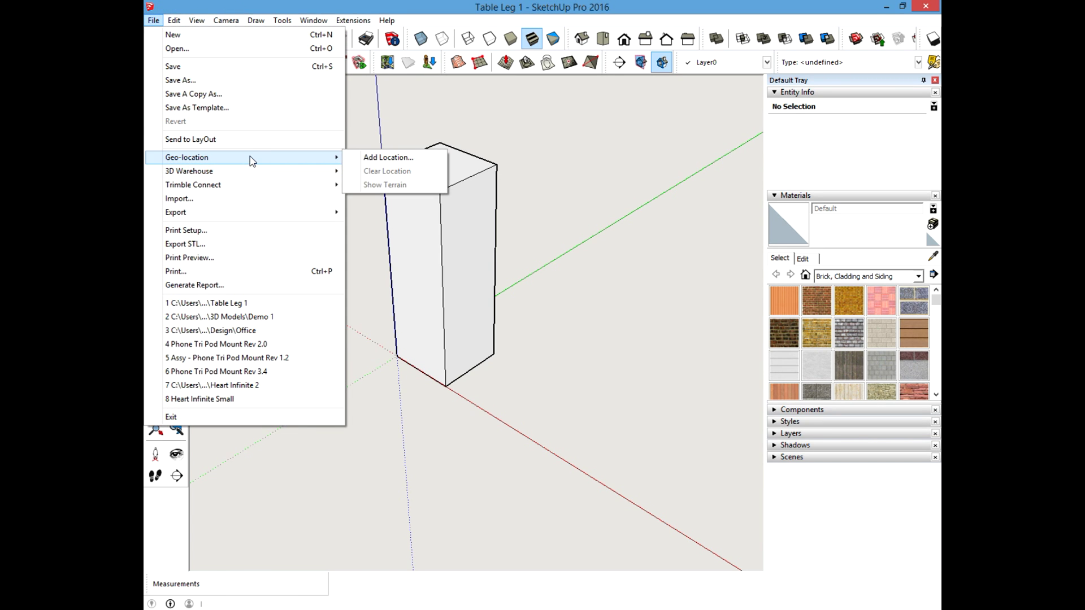
left_click(542, 121)
scroll(625, 327, "up", 3)
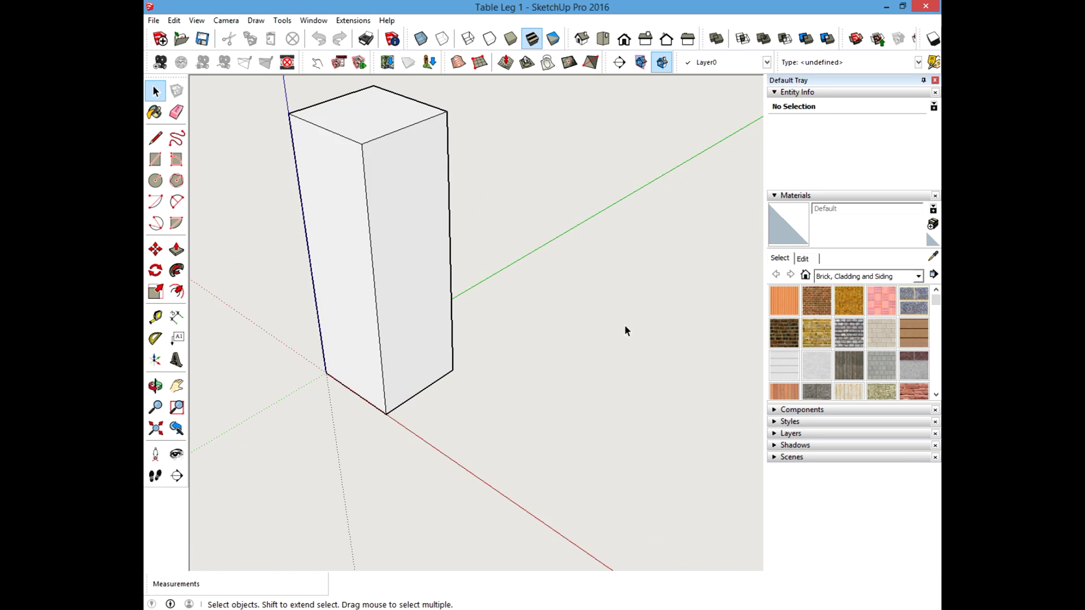
scroll(615, 367, "down", 3)
scroll(361, 232, "up", 2)
scroll(327, 213, "down", 2)
scroll(511, 281, "up", 3)
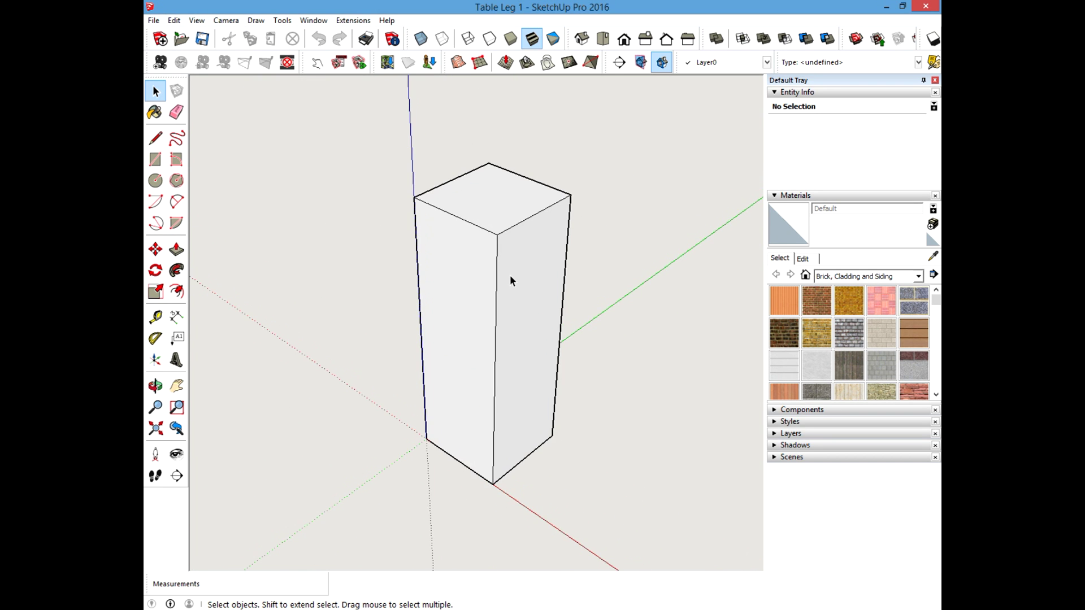
scroll(508, 277, "down", 2)
scroll(435, 256, "up", 1)
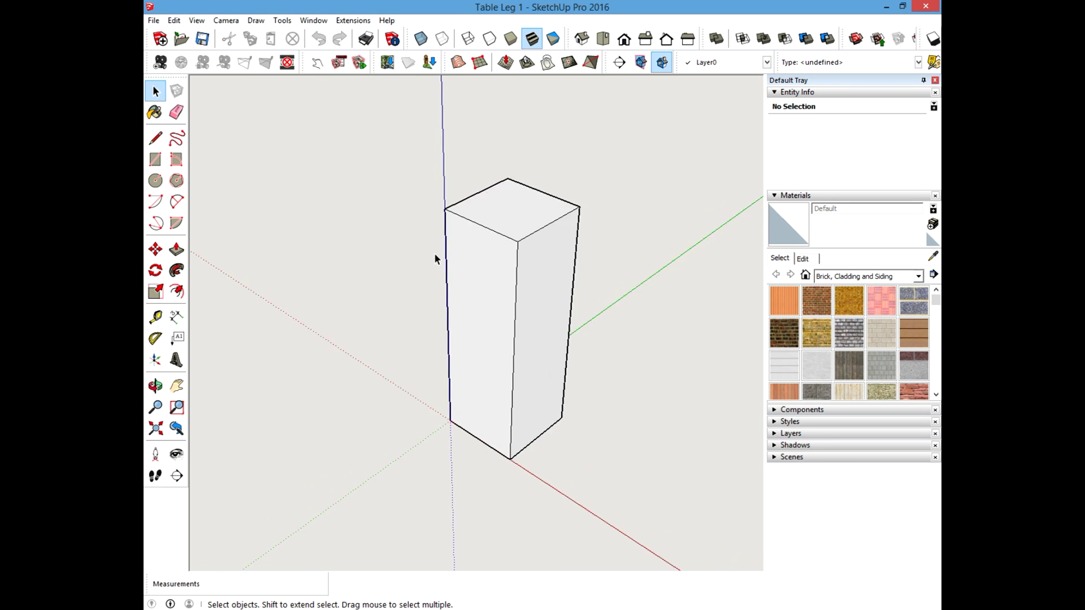
scroll(475, 276, "down", 1)
scroll(436, 300, "up", 2)
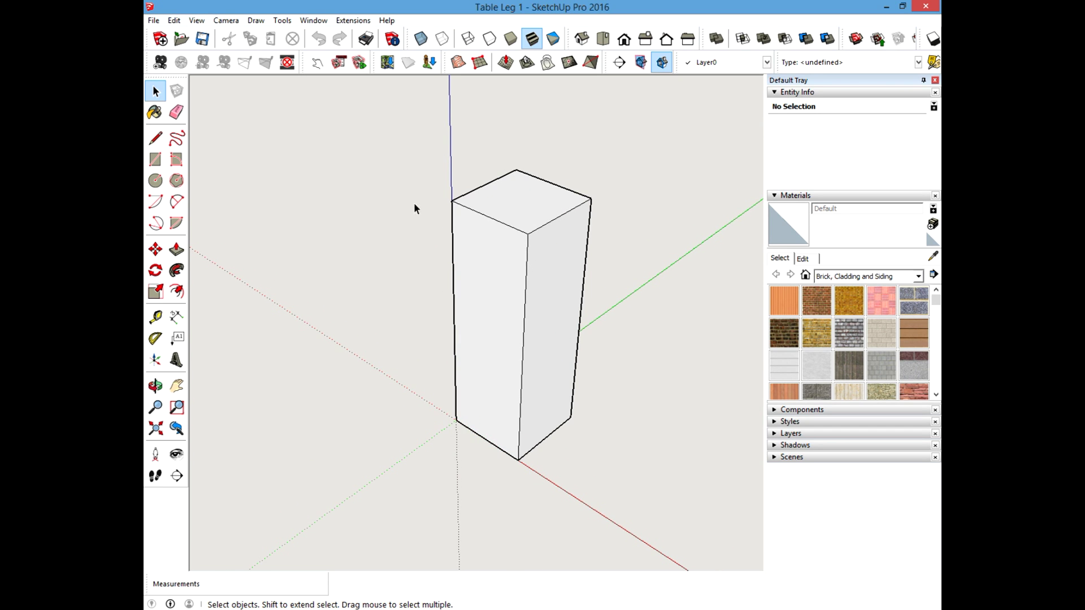
scroll(352, 259, "down", 1)
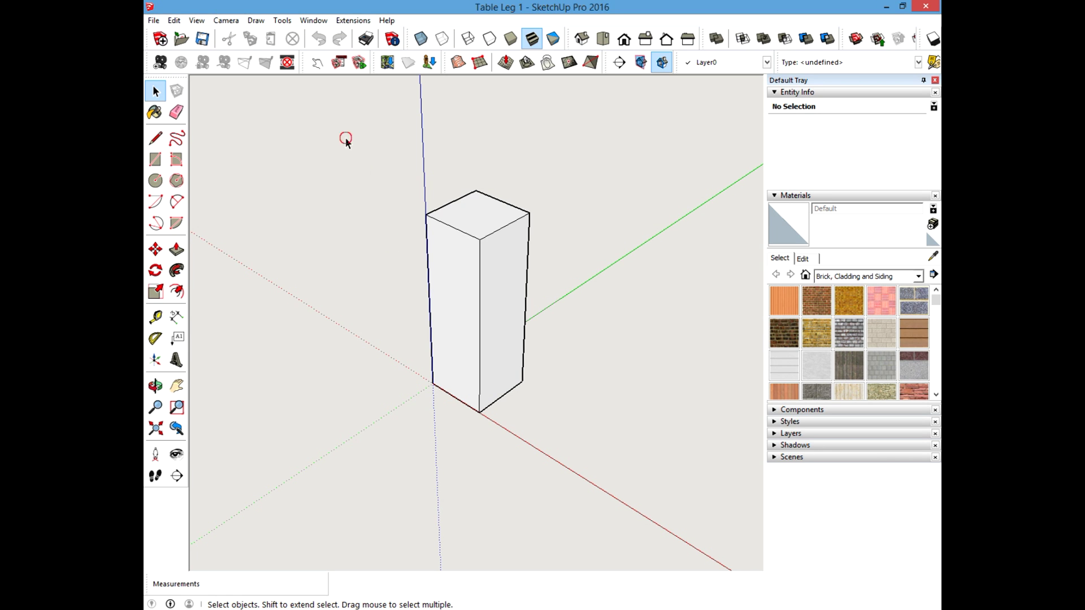
Step: Select the whole leg in the Table Leg 1 model and delete it
left_click_drag(344, 136, 624, 482)
key("Delete")
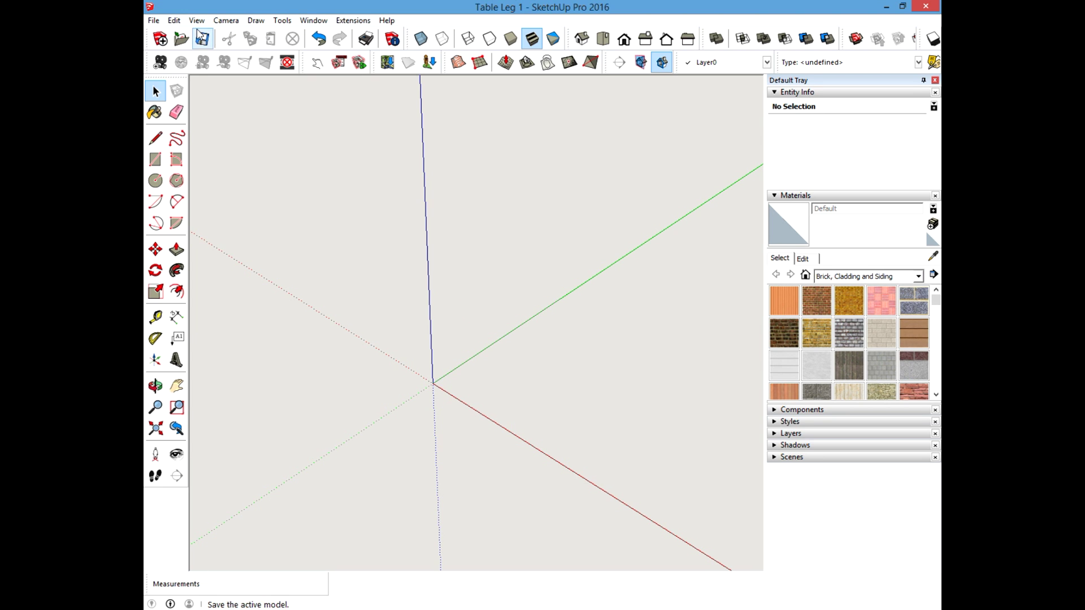
Step: Start a new model without saving the changes to Table Leg 1, and delete the default Makerbot Replicator 2X build volume
left_click(153, 20)
left_click(171, 35)
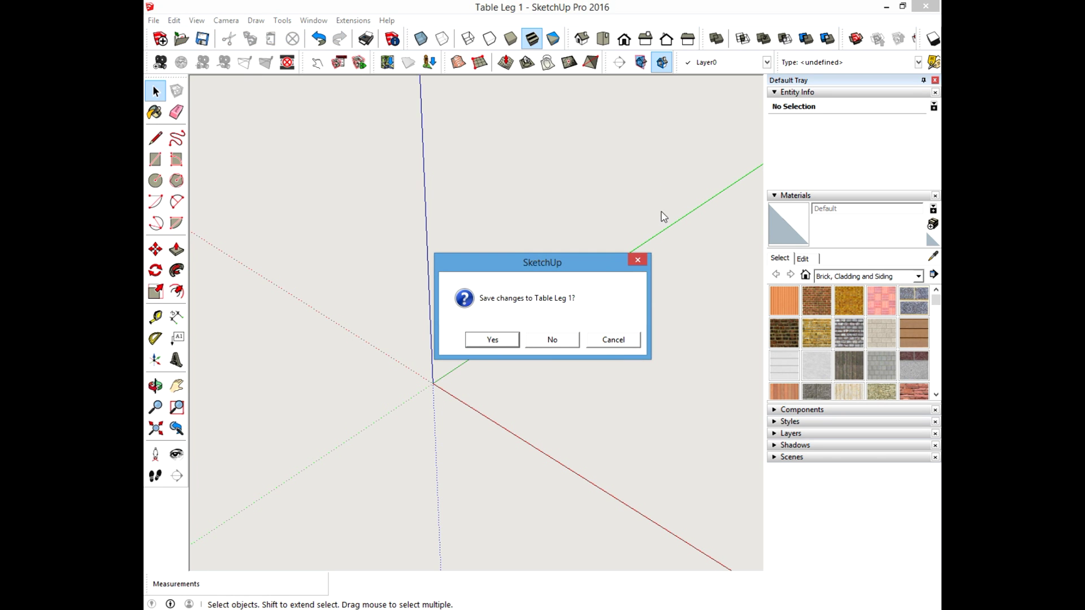
left_click(548, 339)
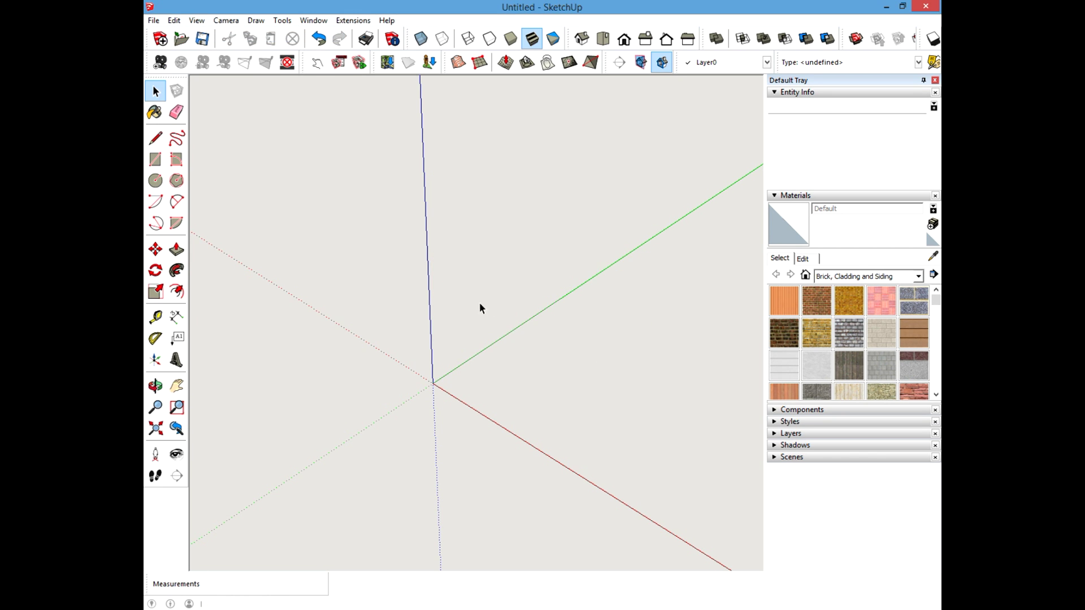
left_click(455, 337)
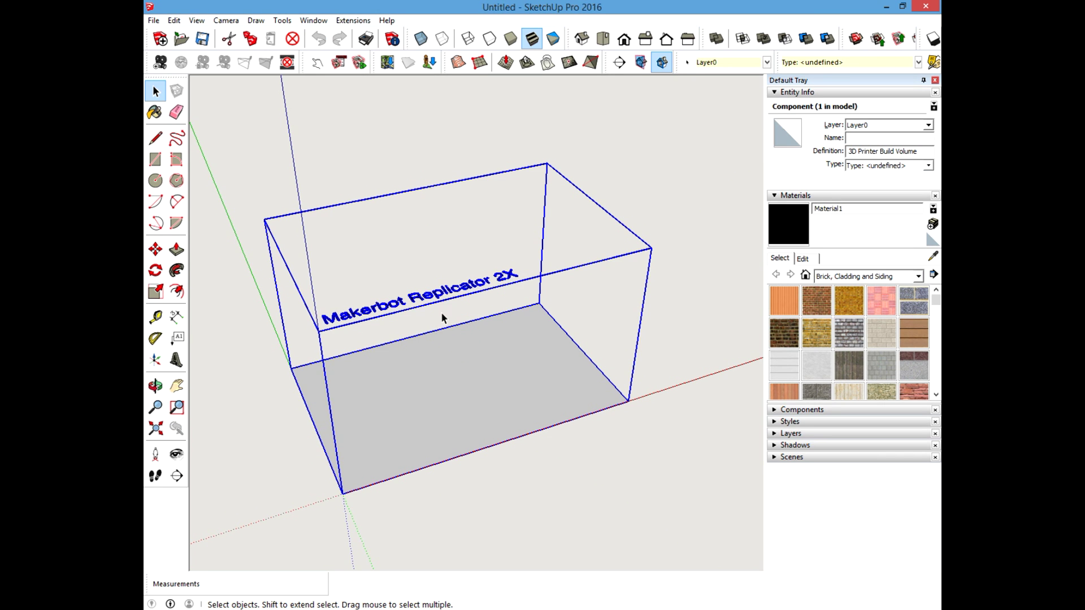
scroll(492, 333, "down", 2)
middle_click_drag(514, 349, 489, 276)
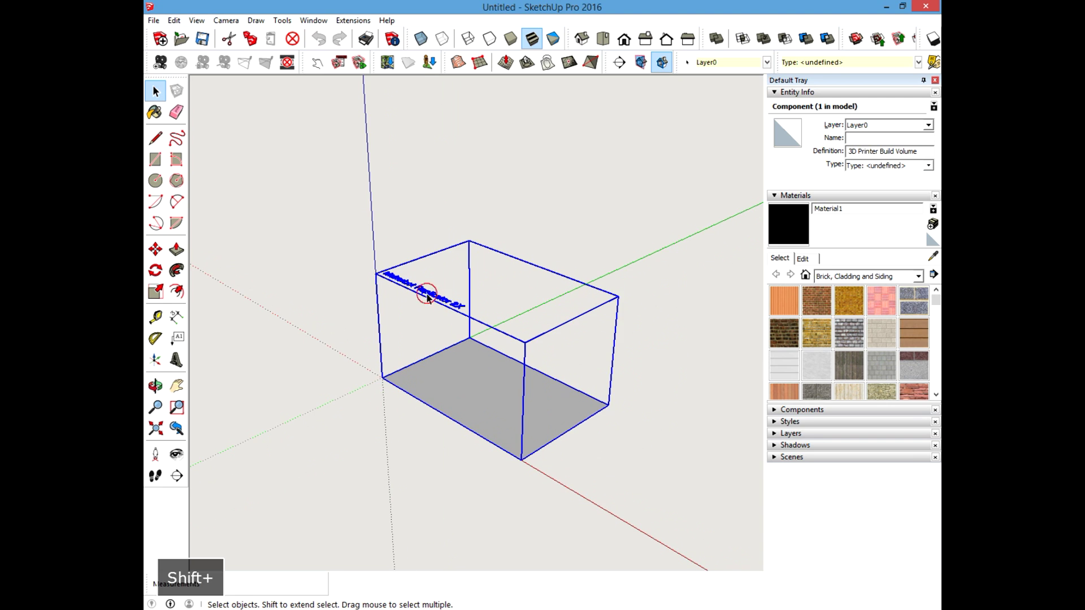
key("Delete")
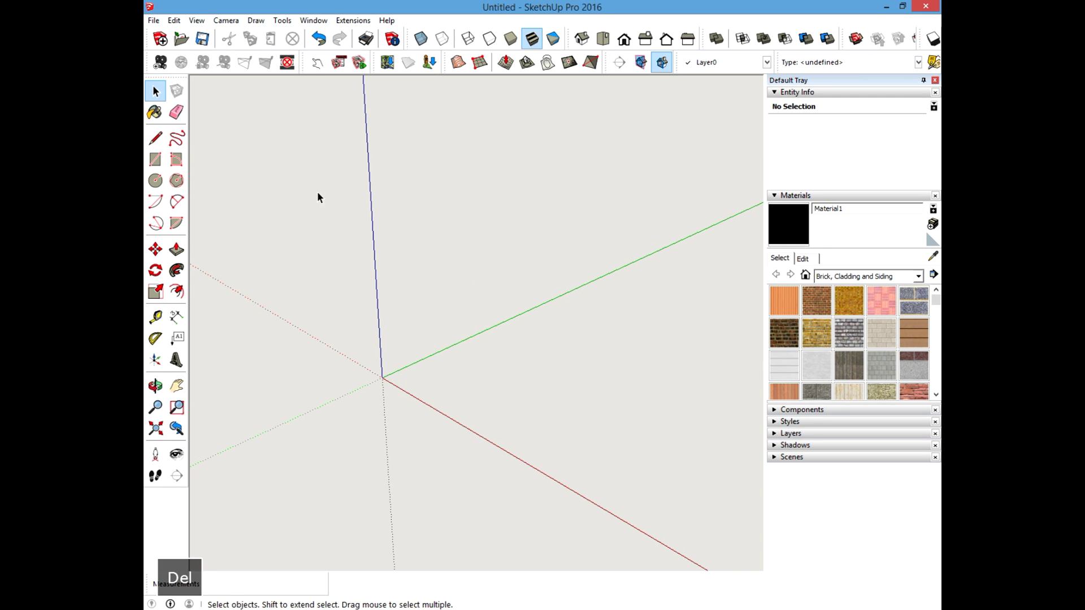
left_click(323, 202)
key("shift+z")
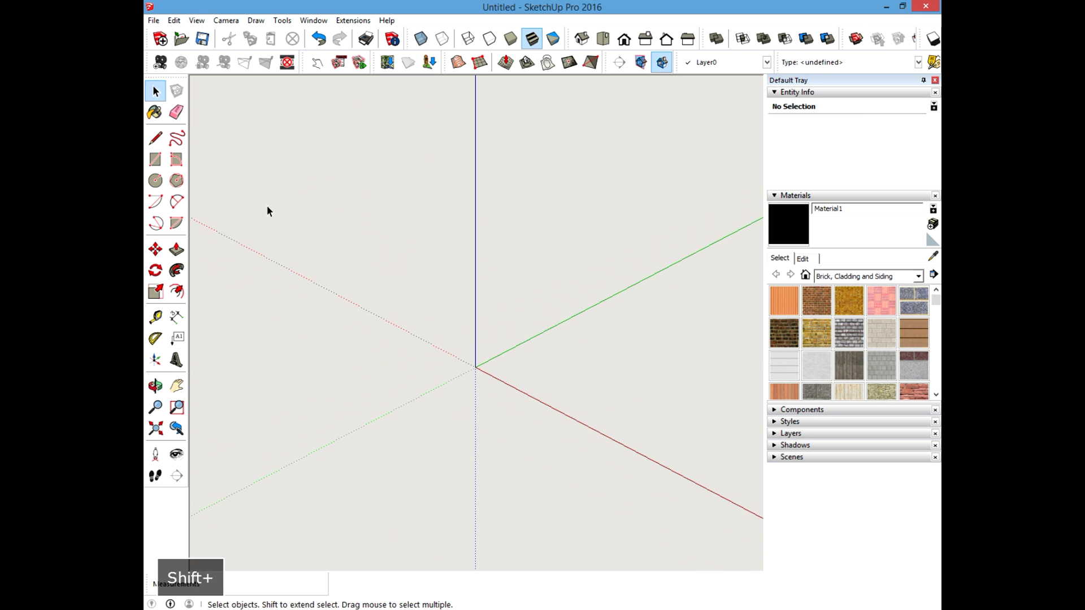
Step: Create one guide 4 inches from the green axis and another 4 inches from the red axis
left_click(155, 316)
left_click(512, 347)
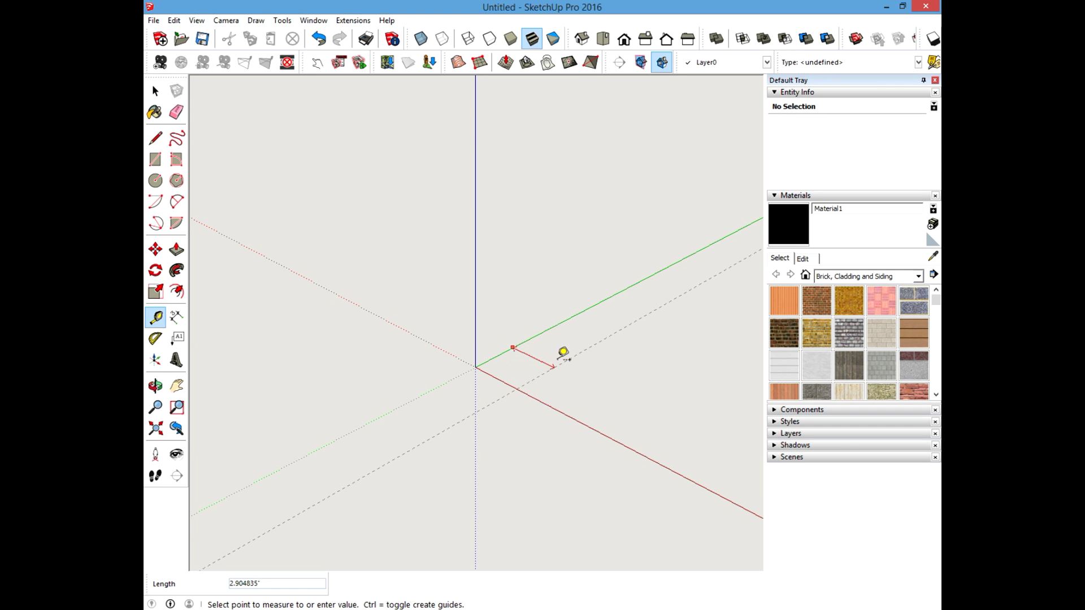
type("4")
key("Return")
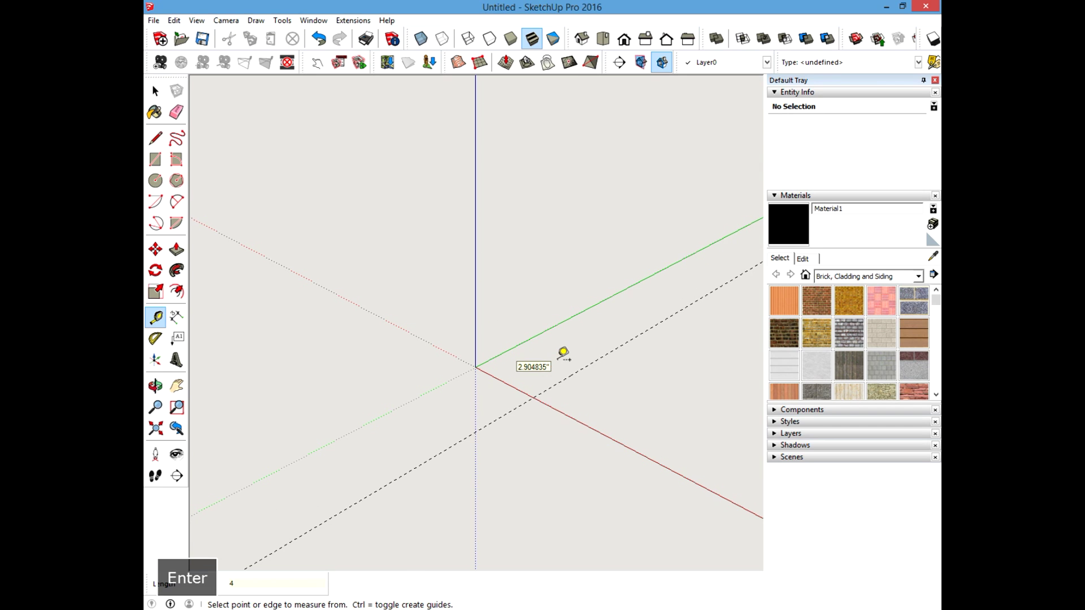
left_click(516, 388)
type("4")
key("Return")
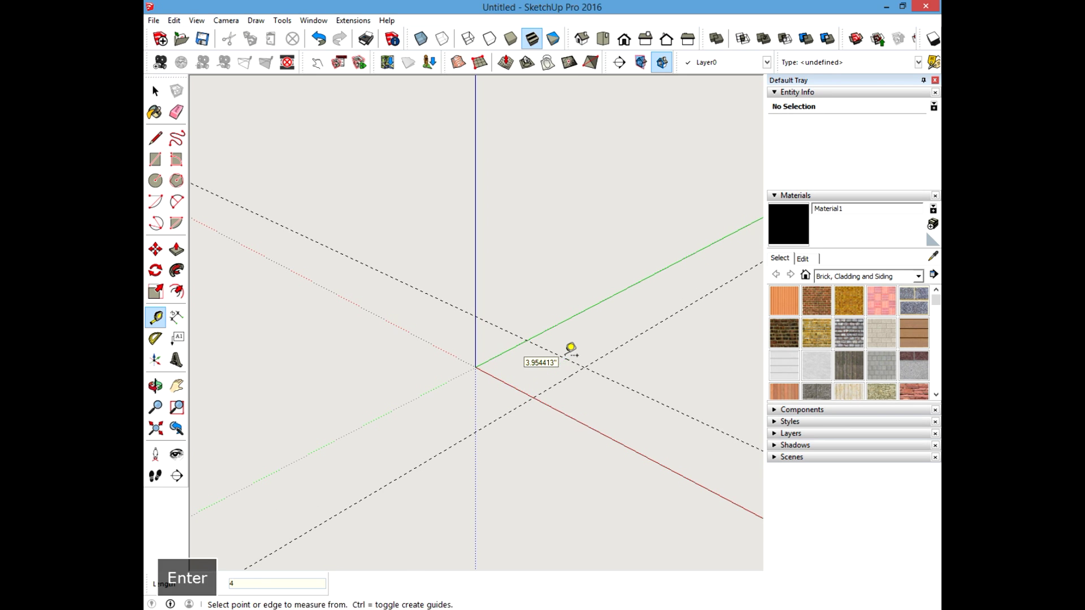
Step: Draw a 4 by 4 inch rectangle from the origin to the intersection of the two guides
key("r")
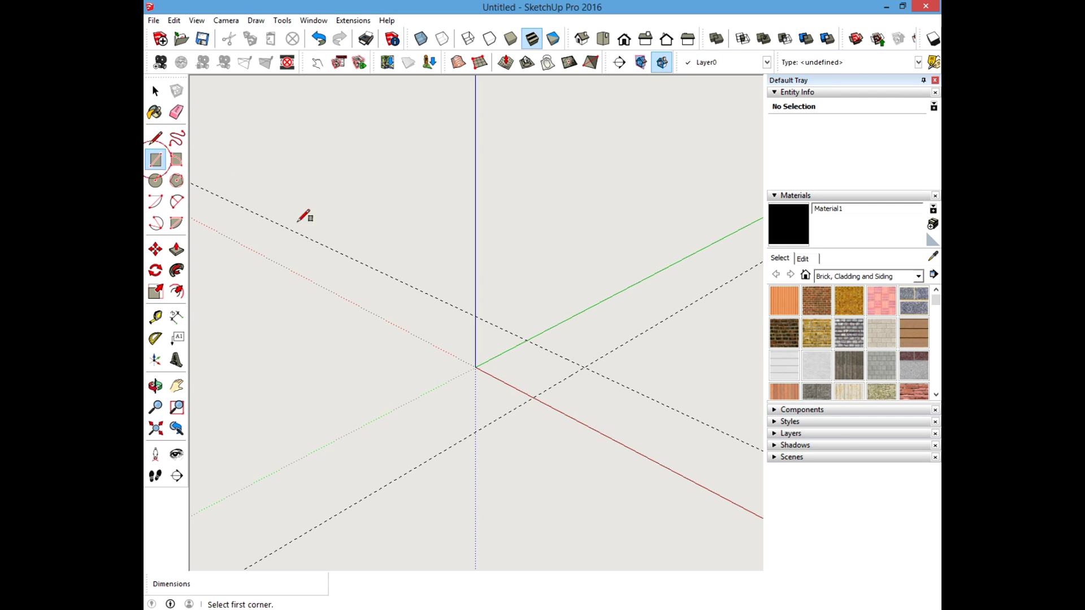
left_click(476, 367)
left_click(583, 367)
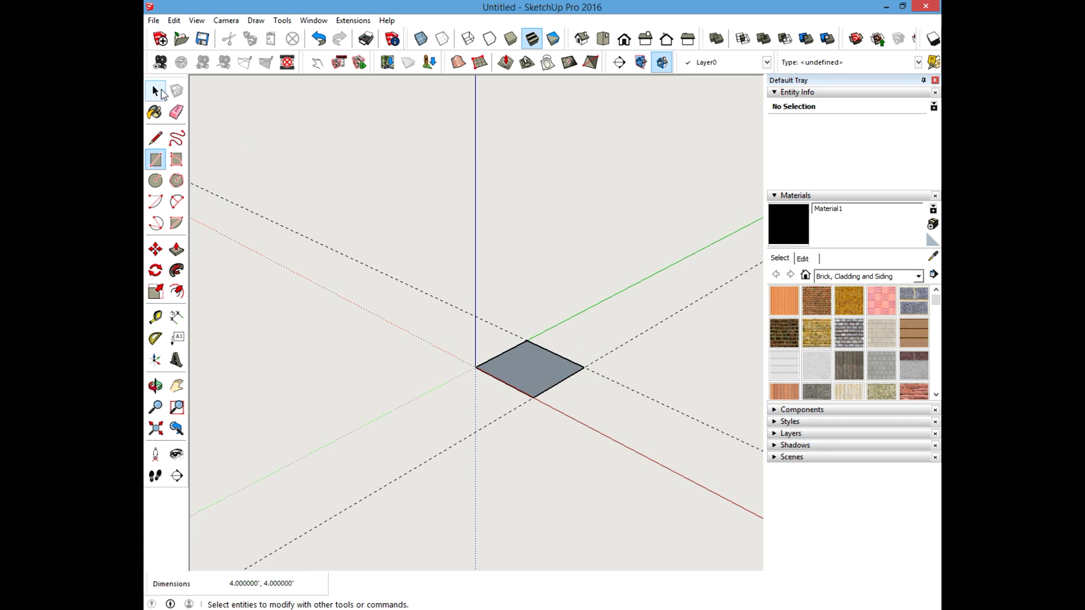
Step: Push/Pull the square face upward 12 inches to form the leg
left_click(155, 90)
left_click(176, 249)
left_click(531, 365)
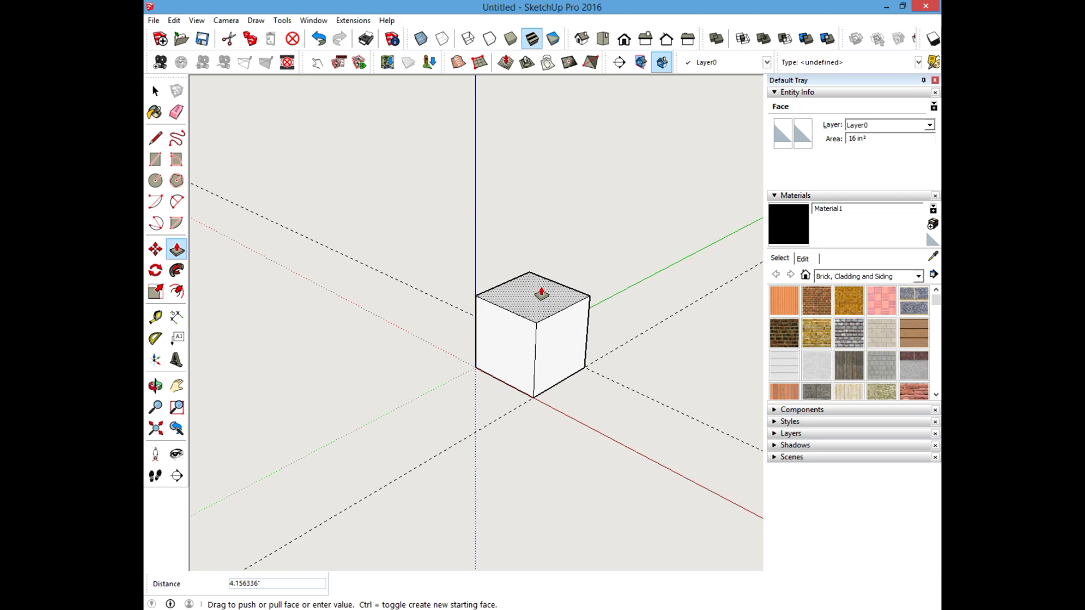
type("12")
key("Return")
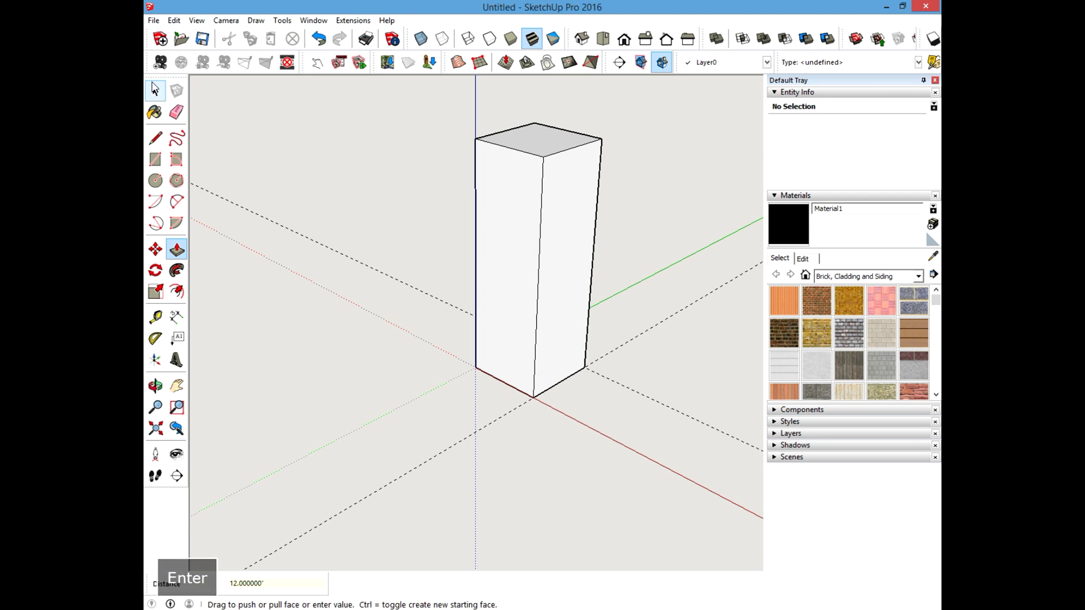
Step: Erase both construction guides around the leg's base
left_click(176, 112)
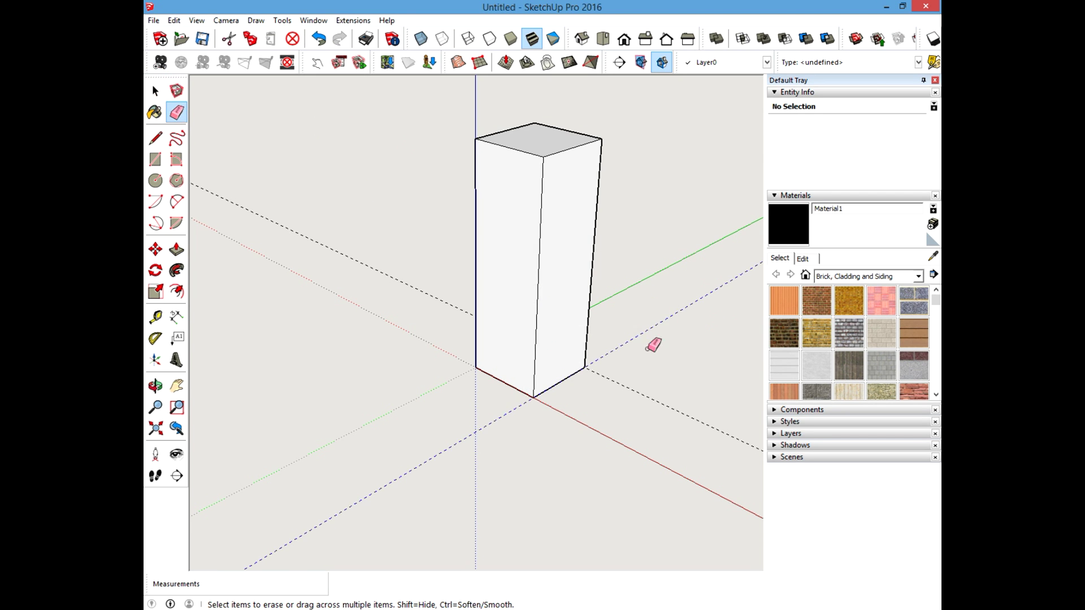
mouse_move(615, 330)
middle_mouse_down("ctrl")
mouse_move(605, 370)
mouse_move(564, 279)
mouse_move(481, 292)
mouse_move(492, 314)
mouse_move(497, 303)
middle_mouse_up("ctrl")
scroll(551, 312, "down", 3)
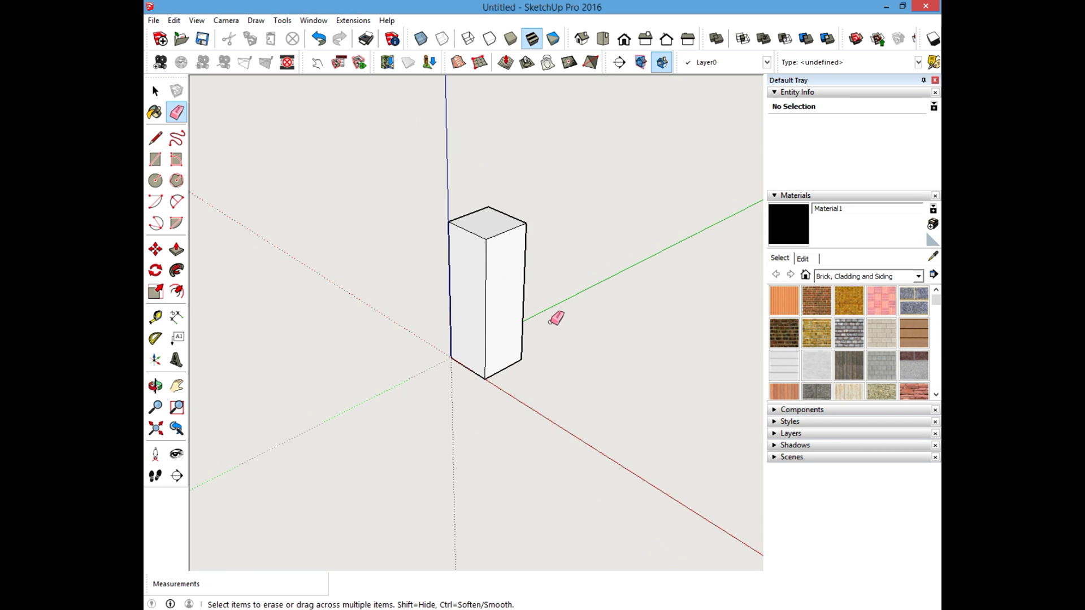
Step: Make the entire leg a component named "4 x 4 x 12 Table Leg", replacing the selected geometry
left_click(155, 91)
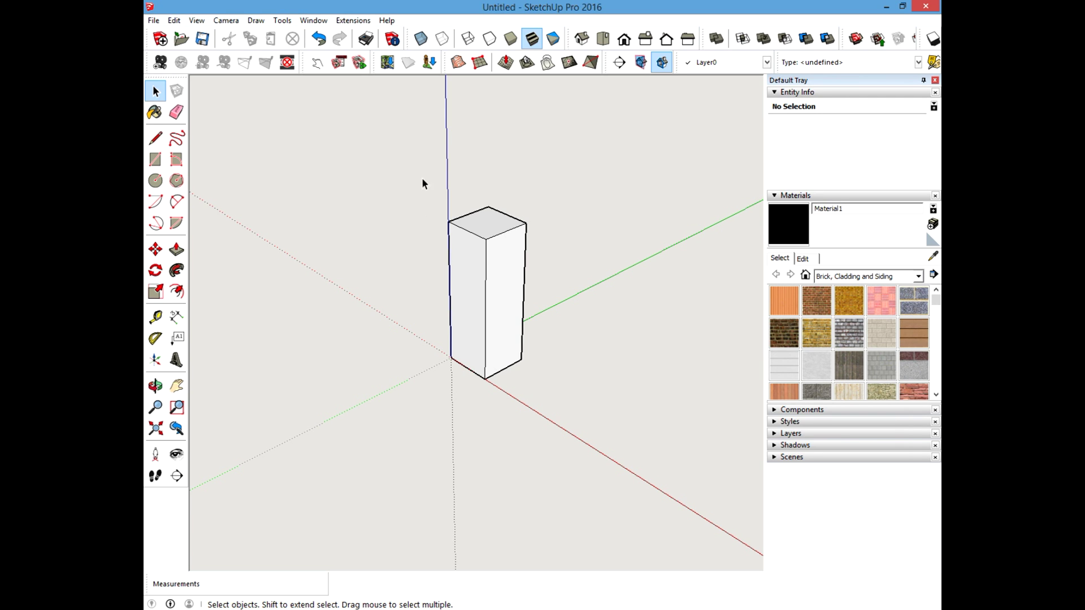
left_click_drag(403, 162, 584, 442)
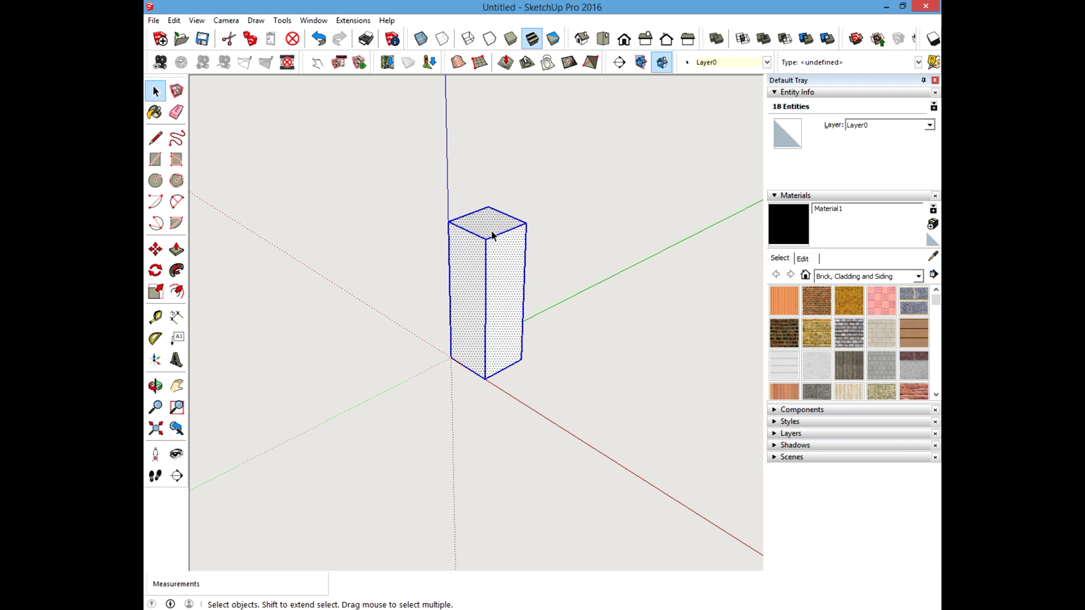
right_click(465, 267)
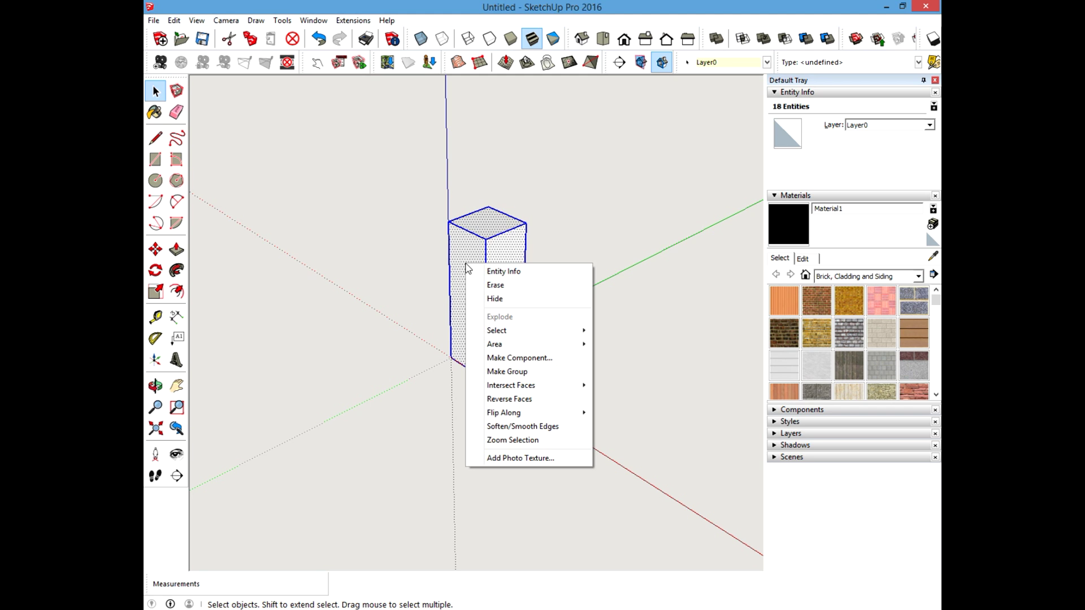
left_click(526, 357)
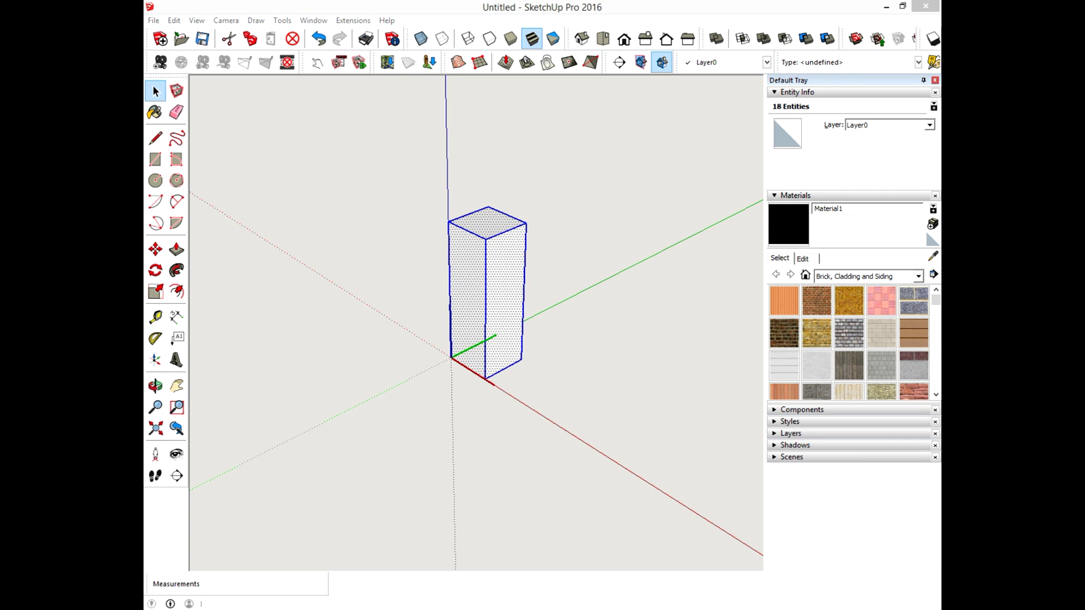
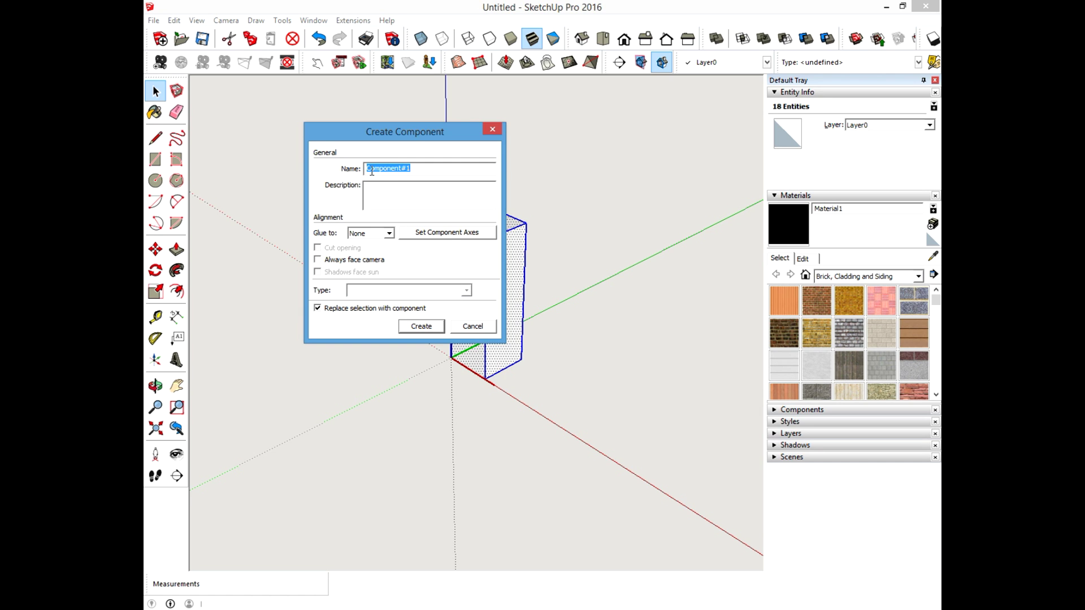
type("4 x 4")
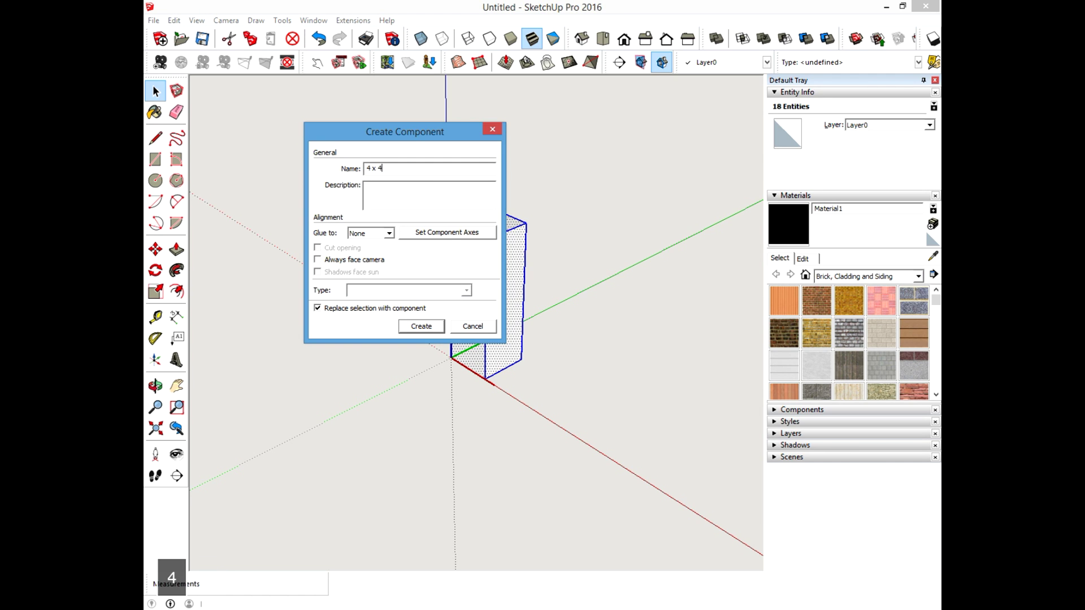
type(" x 12")
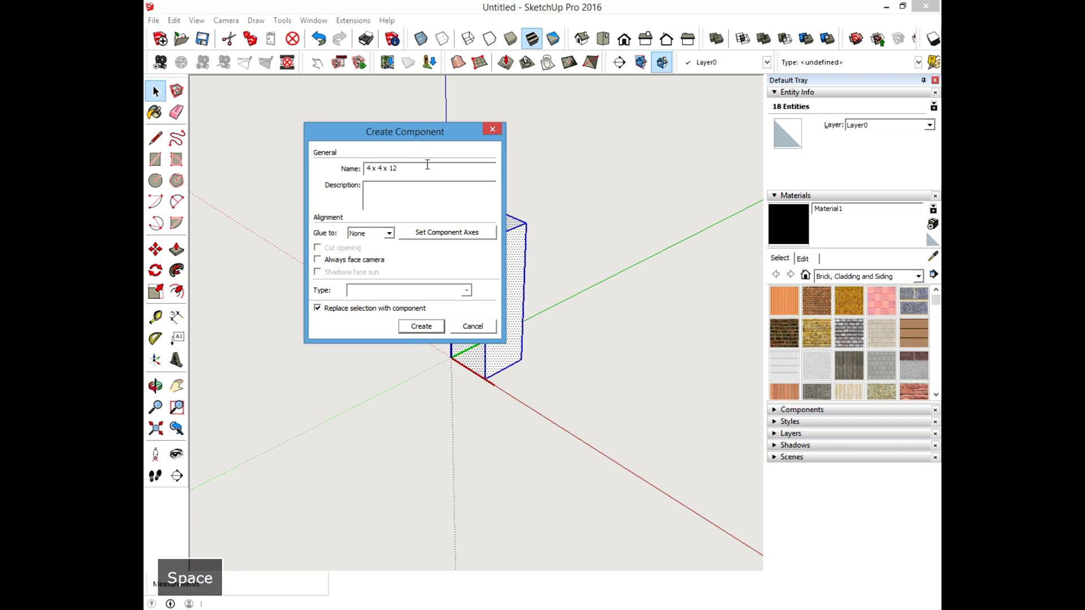
type("Table Le")
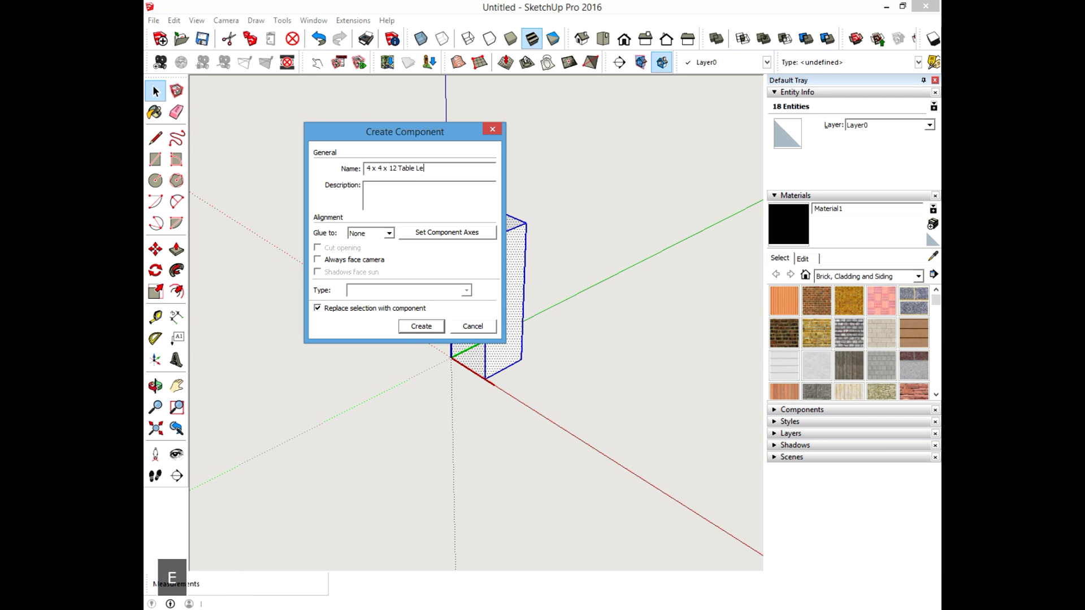
type("g")
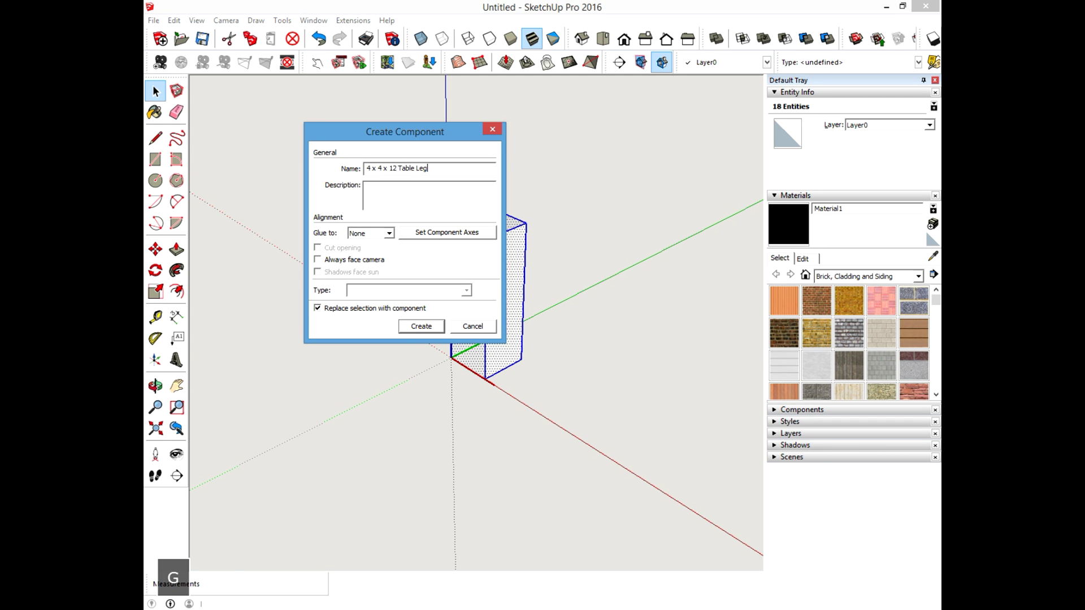
left_click(419, 198)
left_click(431, 328)
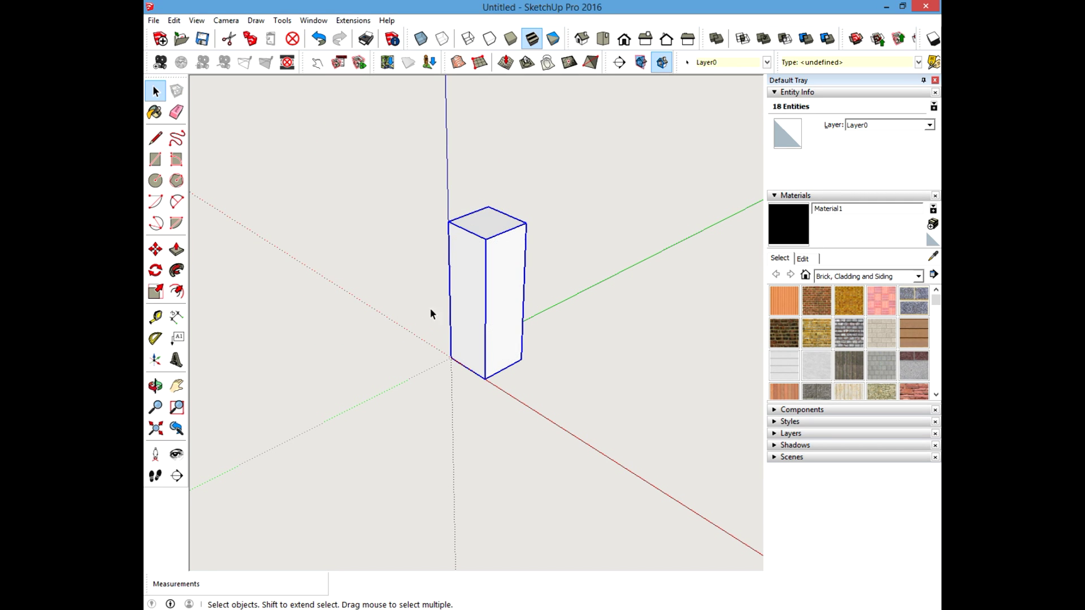
Step: Select the leg component to inspect its entity information and clear the selection
left_click(228, 303)
left_click(465, 252)
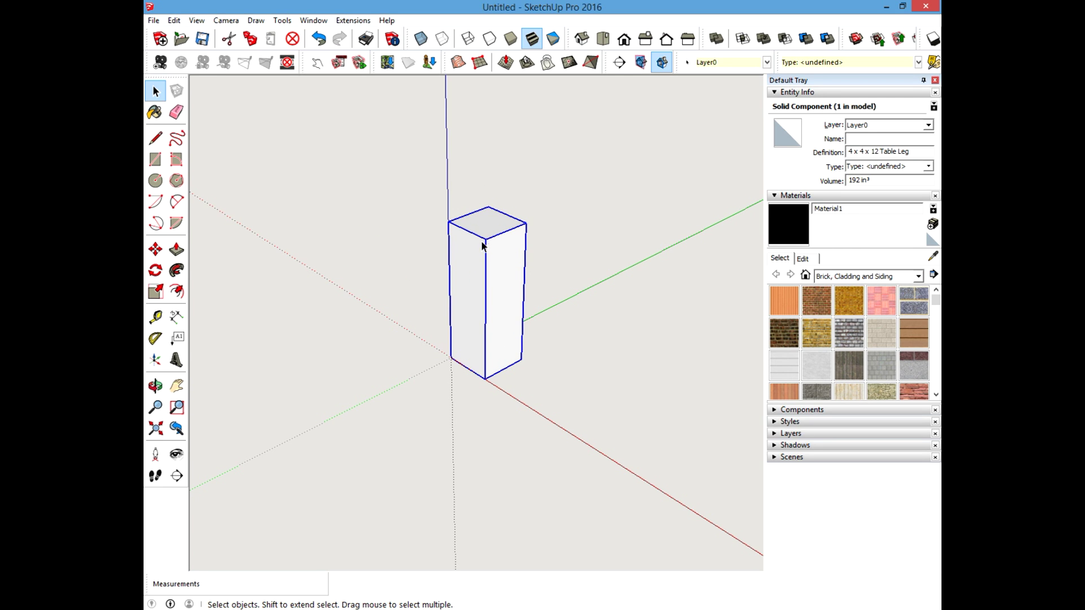
left_click(401, 282)
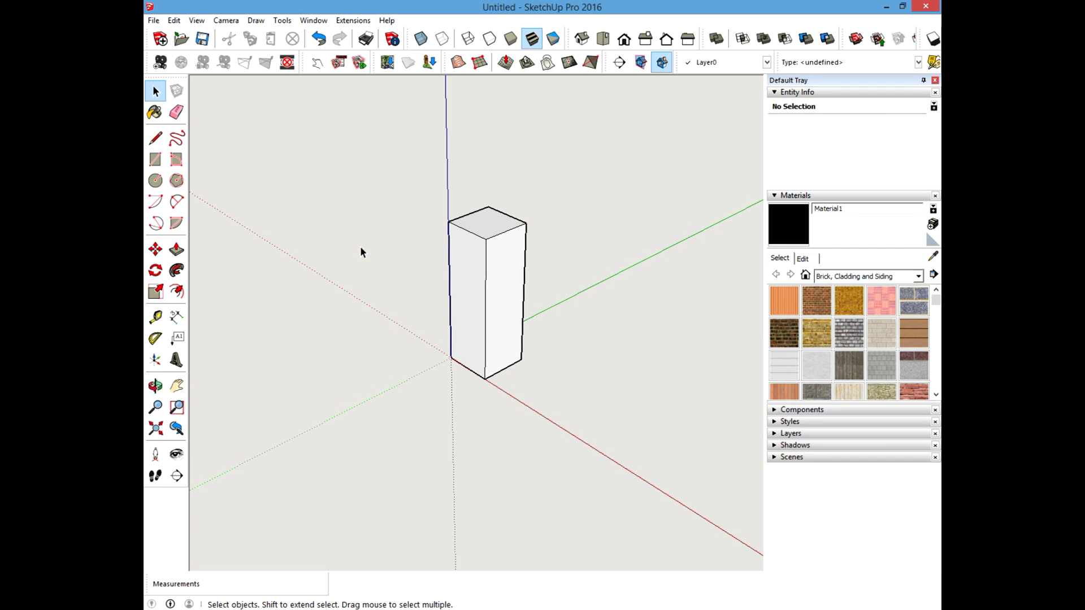
Step: Open the leg component for editing, try Push/Pull on its front face, and leave the component
double_click(475, 263)
left_click(472, 265)
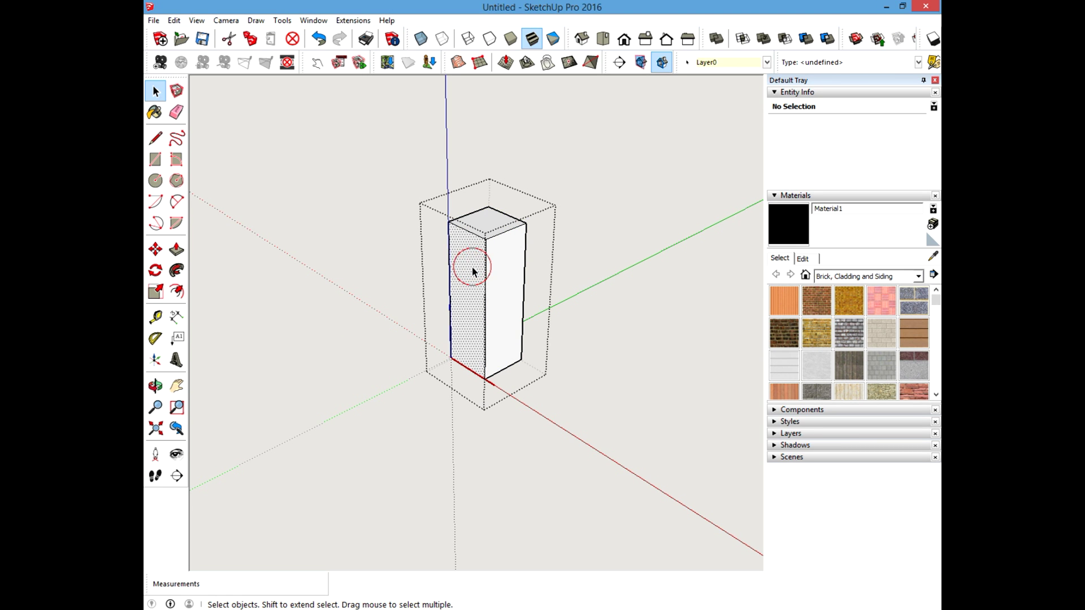
left_click(496, 254)
left_click(492, 225)
left_click(456, 259)
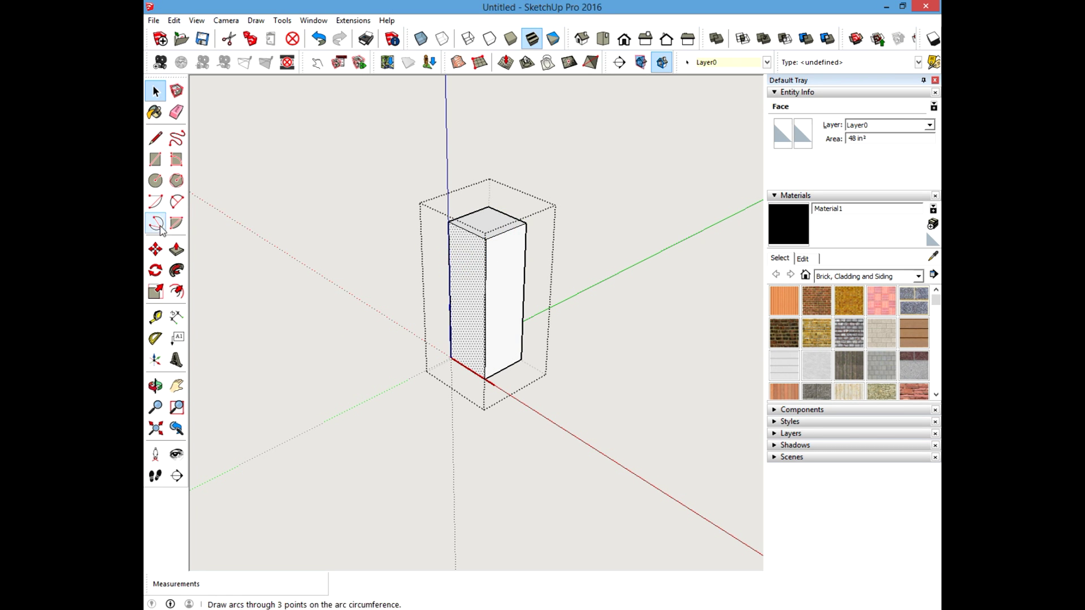
left_click(177, 249)
left_click(491, 225)
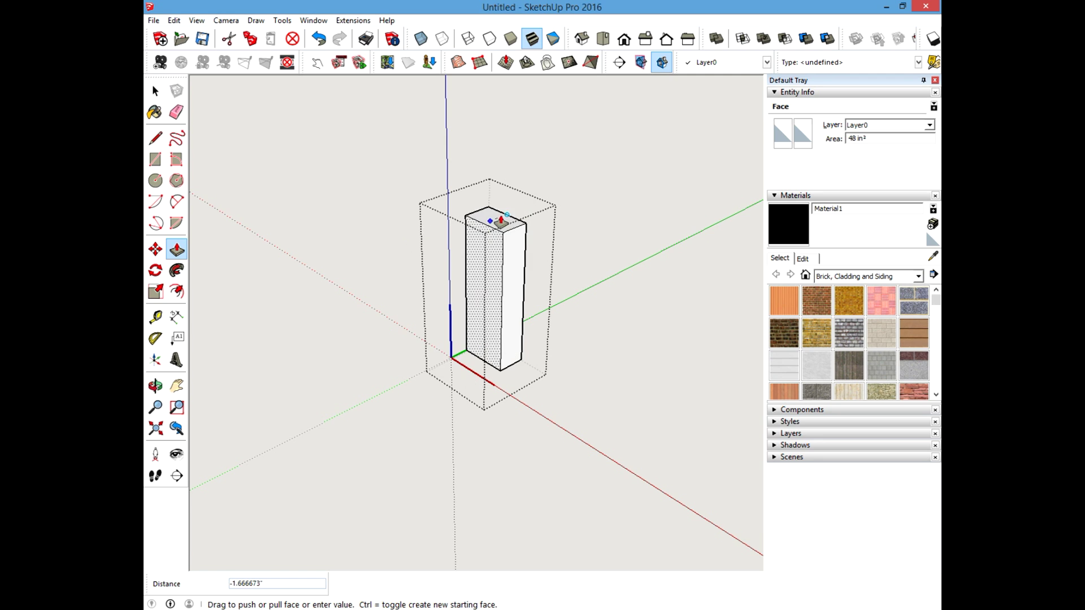
key("Escape")
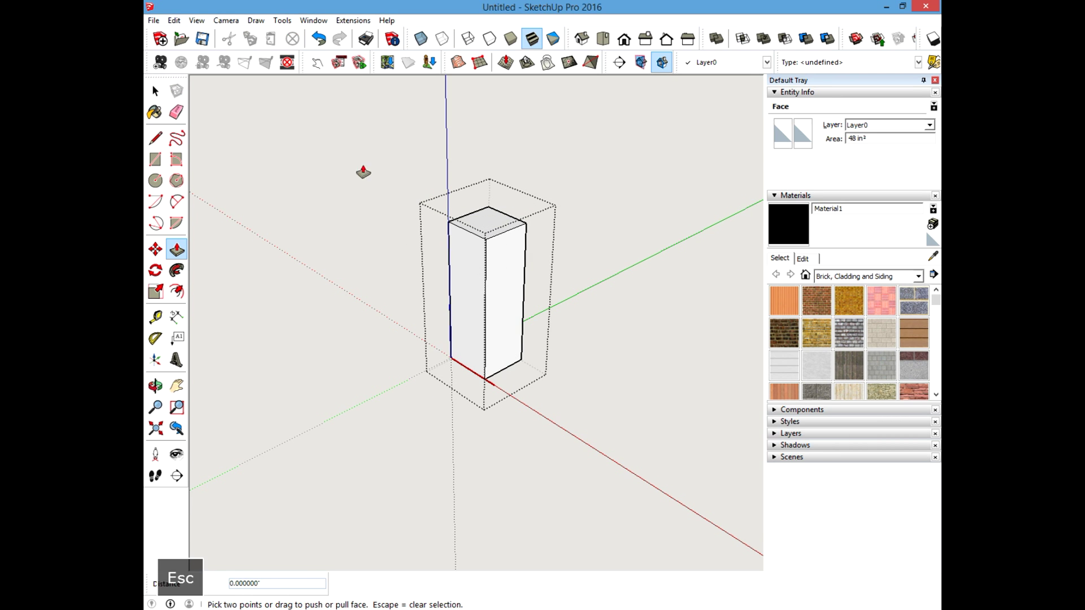
key("Escape")
left_click(156, 91)
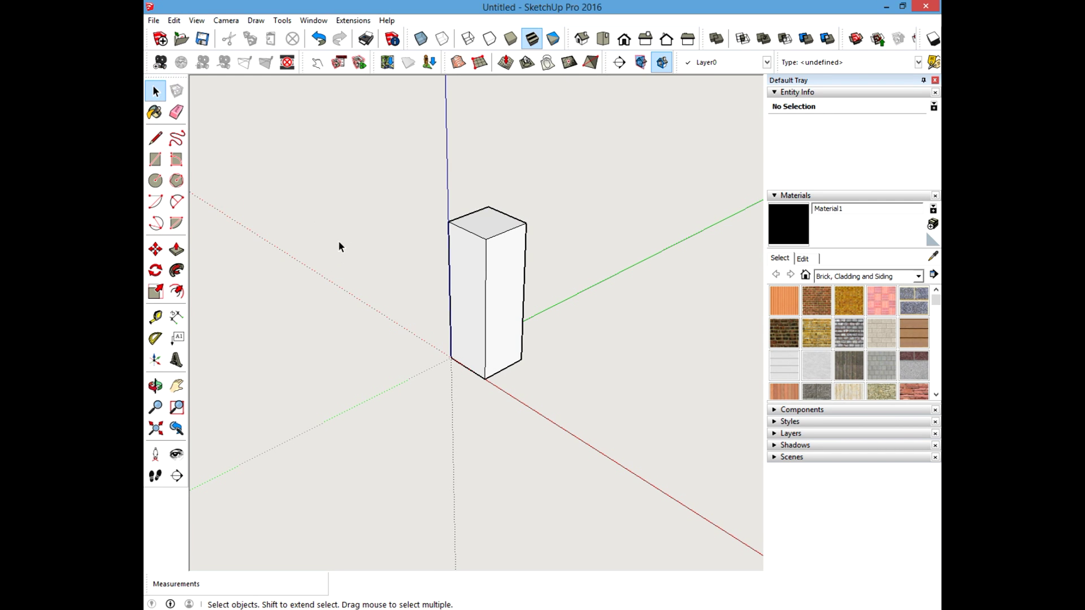
left_click(508, 252)
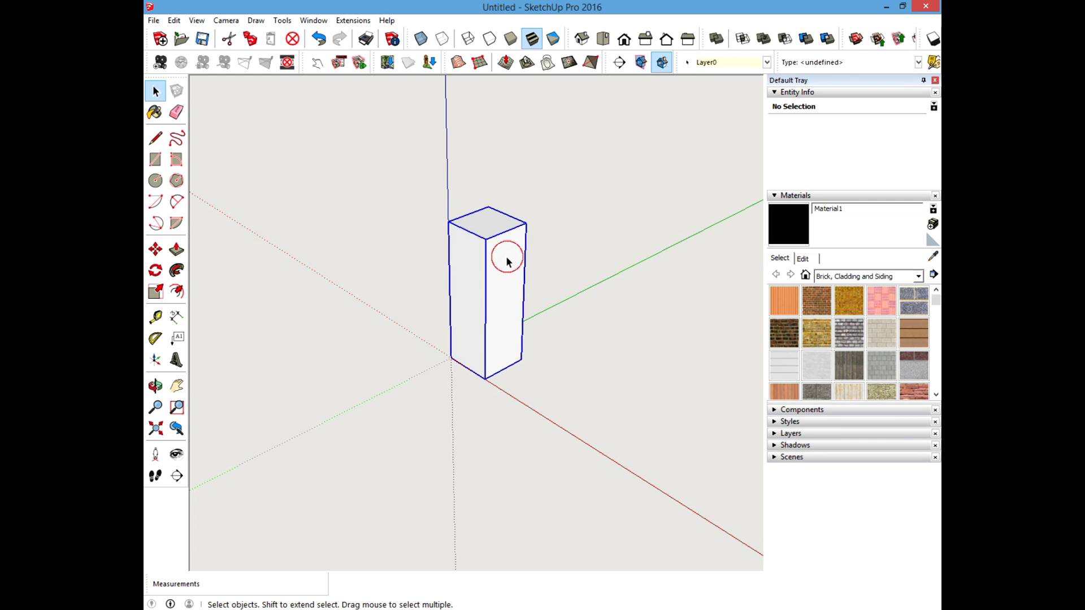
left_click(405, 266)
left_click(503, 283)
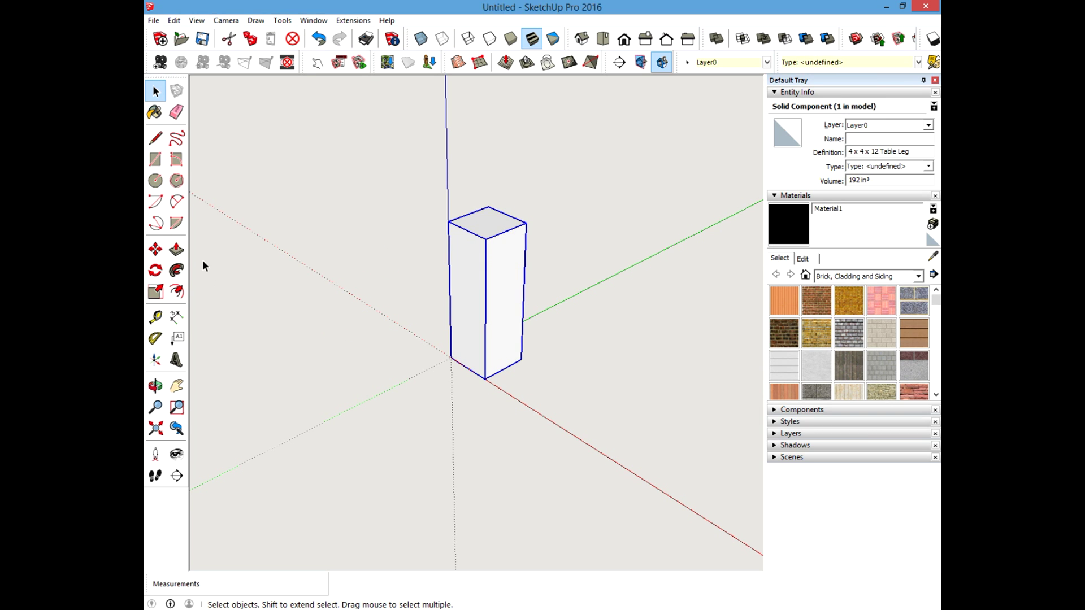
left_click(155, 137)
left_click(155, 91)
left_click(220, 124)
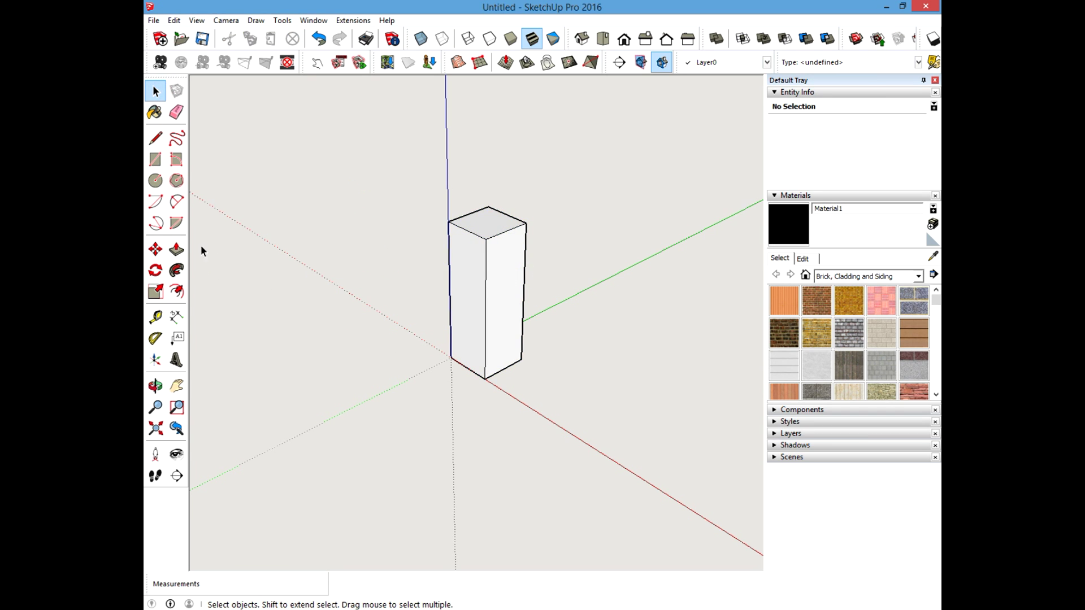
Step: Create a guide parallel to the green axis, 12 inches away from it
left_click(156, 317)
left_click(547, 309)
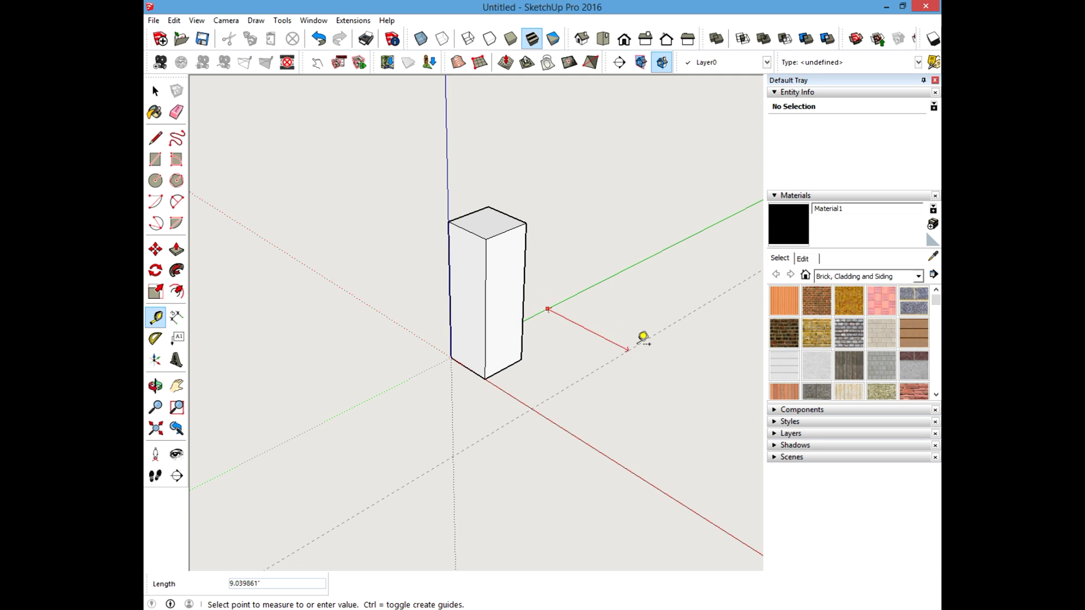
type("12")
key("Return")
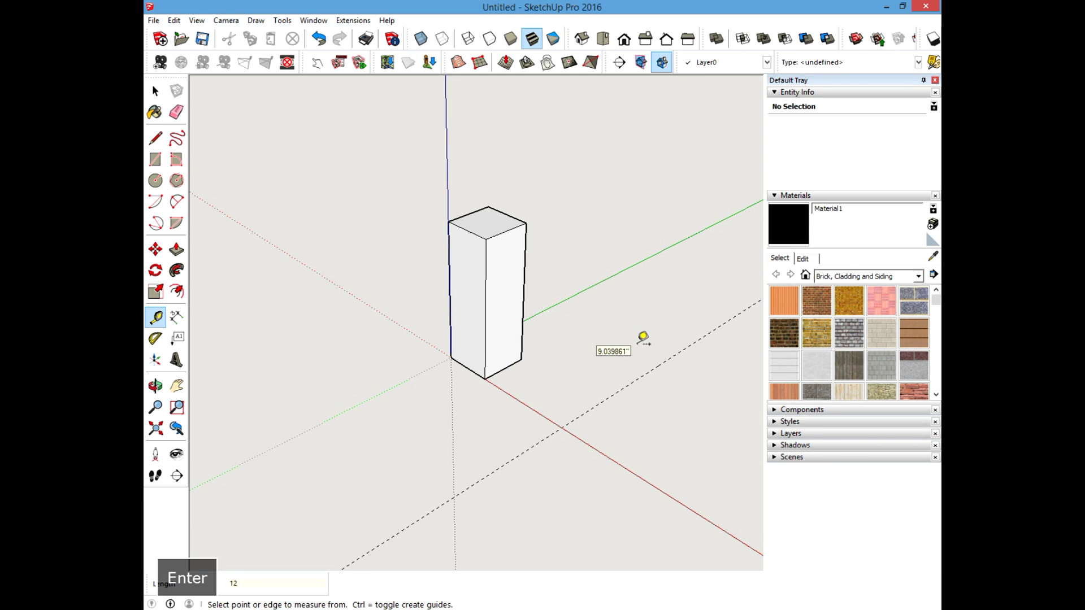
Step: Copy the leg component along the red axis, placing its base corner where the guide crosses the axis
left_click(155, 90)
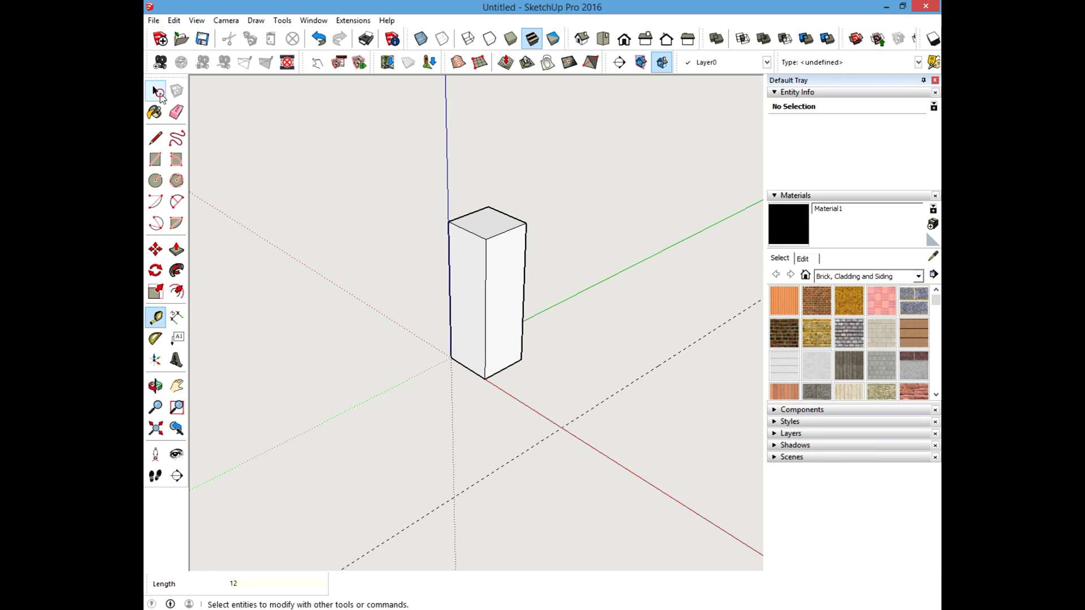
left_click(457, 296)
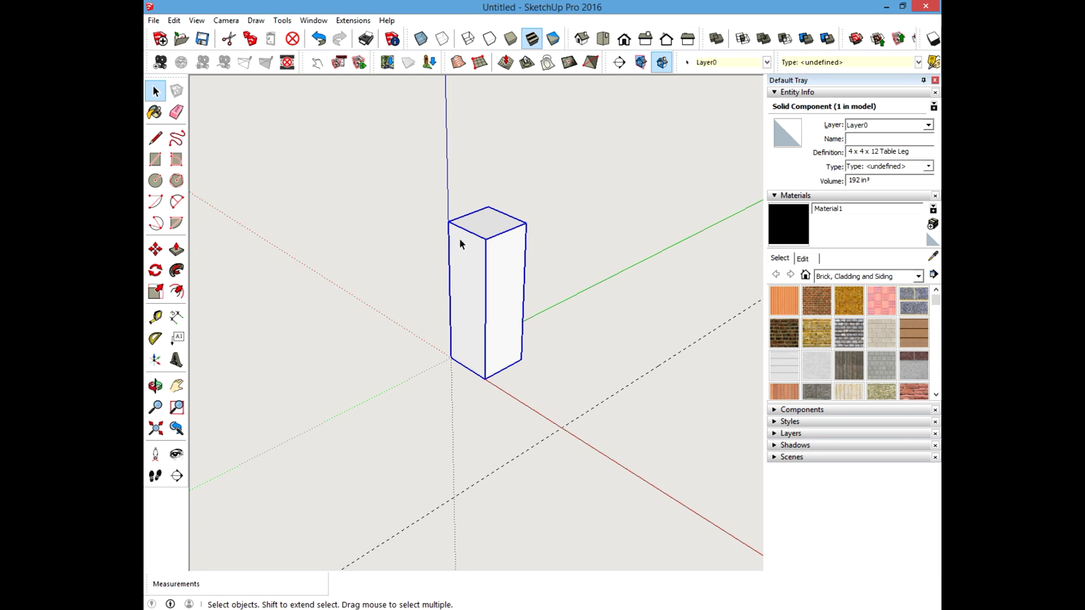
left_click(156, 249)
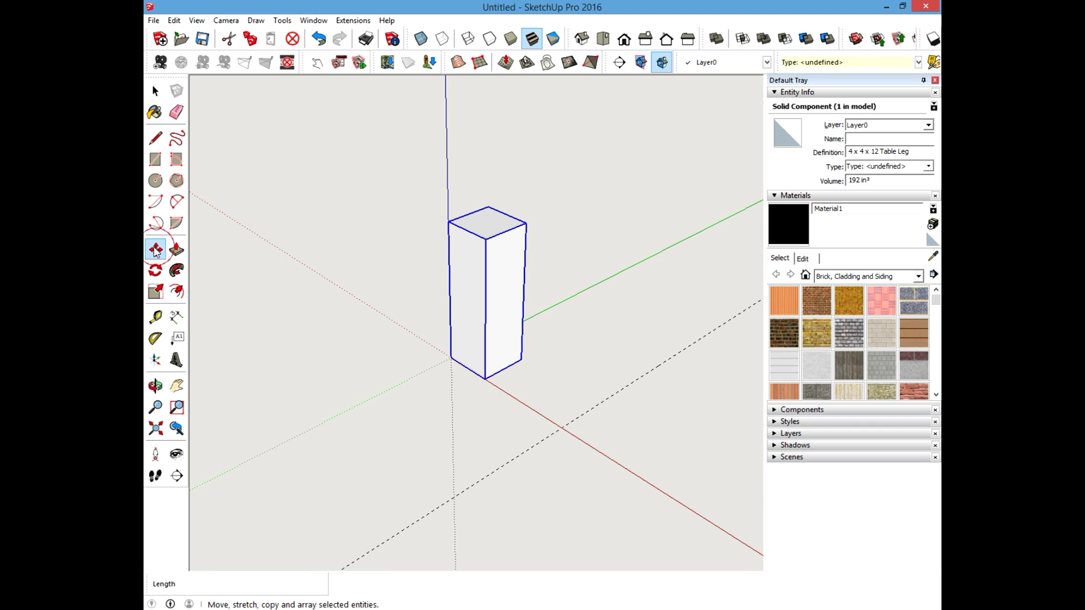
left_click(484, 377)
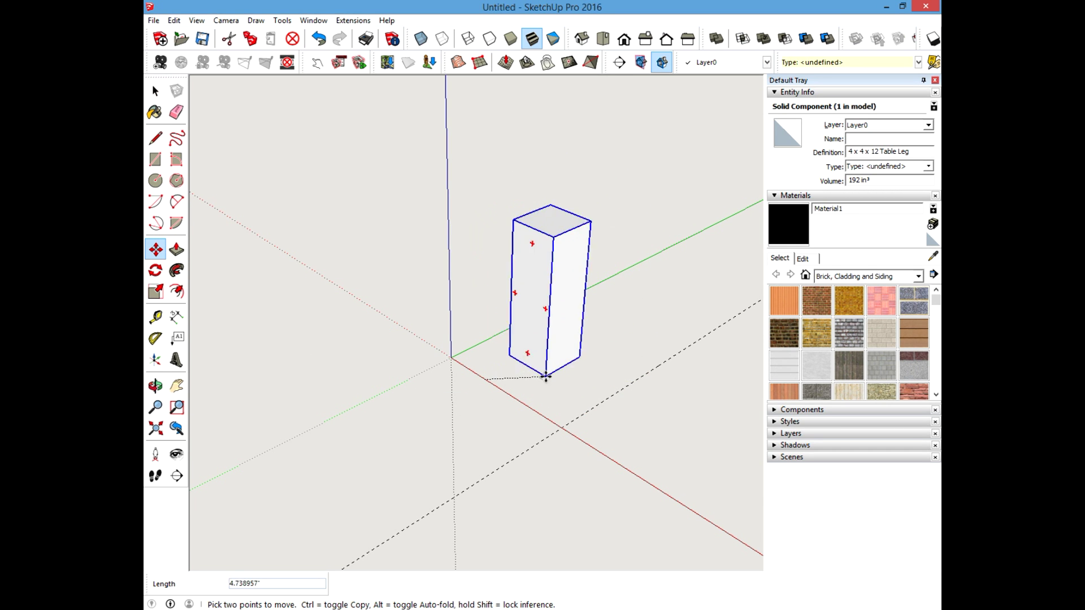
key("ctrl")
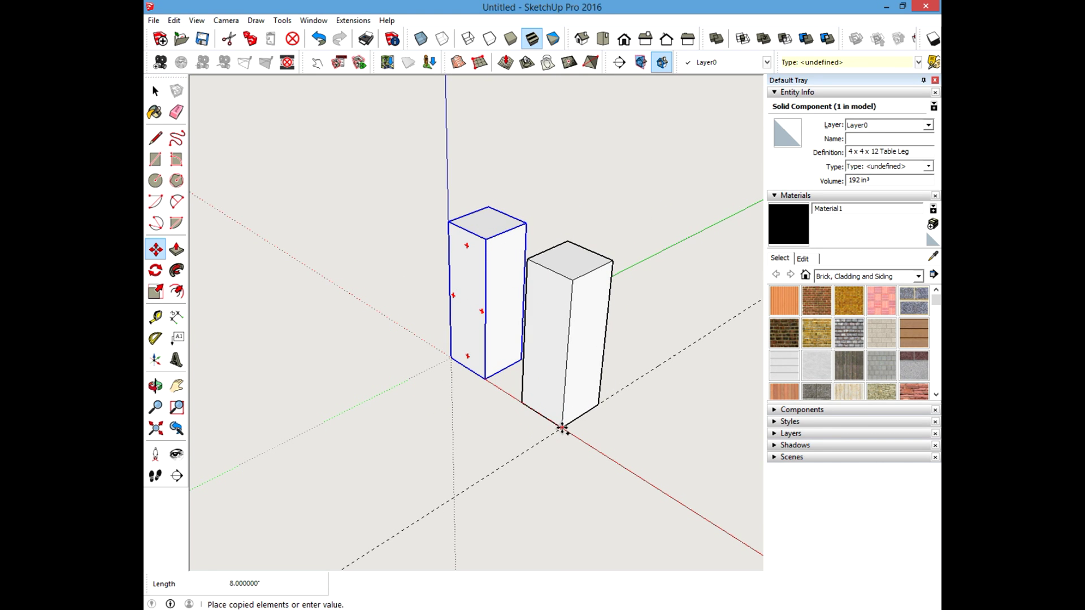
left_click(563, 428)
left_click(155, 91)
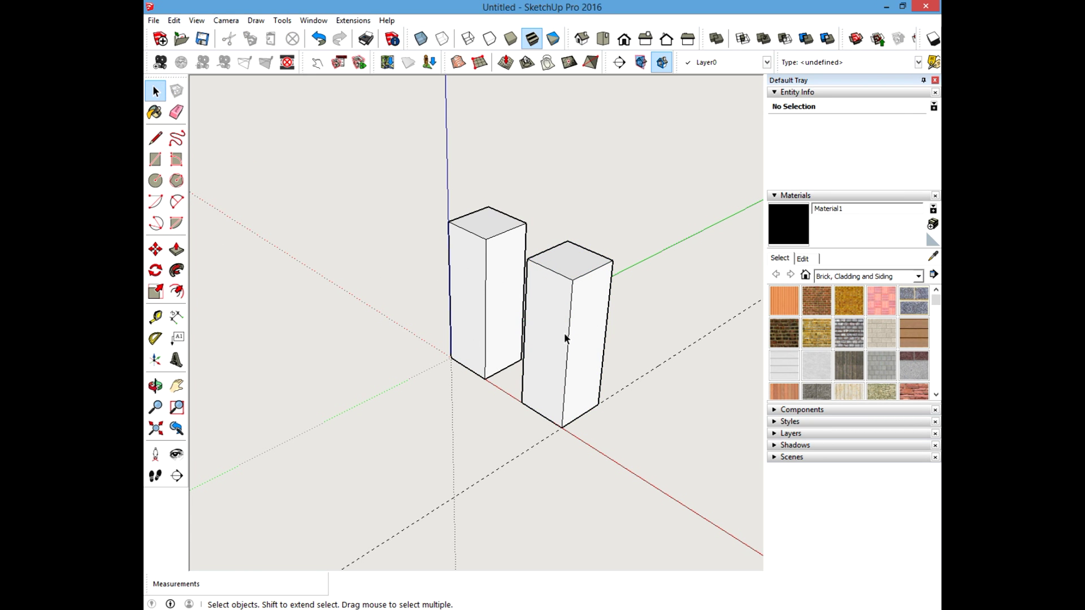
Step: Erase the construction guide beside the copied leg
middle_click_drag(588, 334, 368, 270)
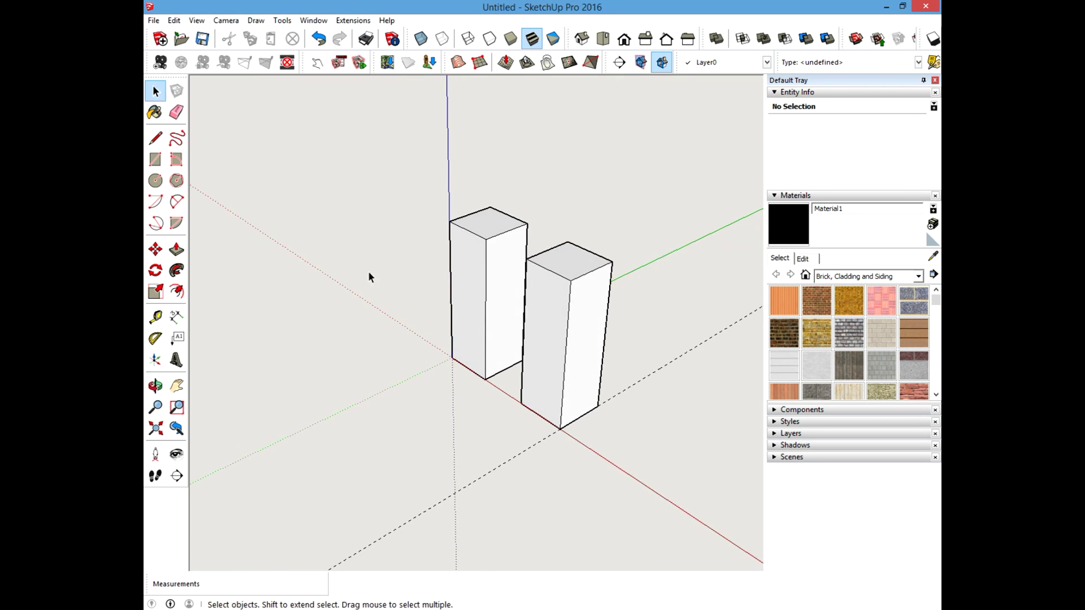
left_click(176, 112)
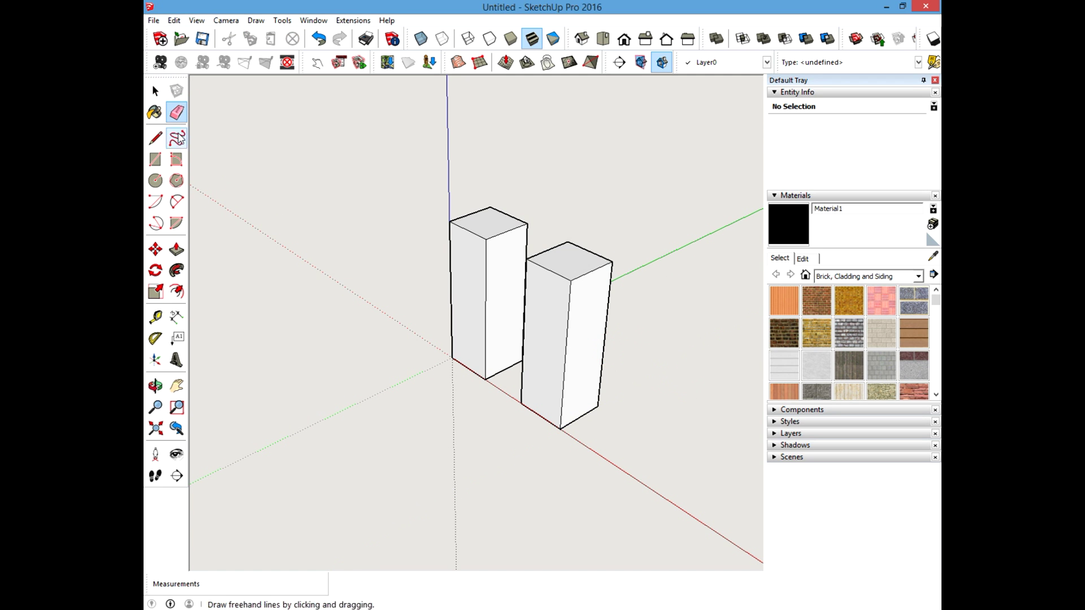
left_click(157, 90)
Step: Draw a 12 by 4 inch rectangle across the tops of both legs, from the first leg's outer corner to the second's opposite corner
middle_click_drag(565, 351, 467, 295)
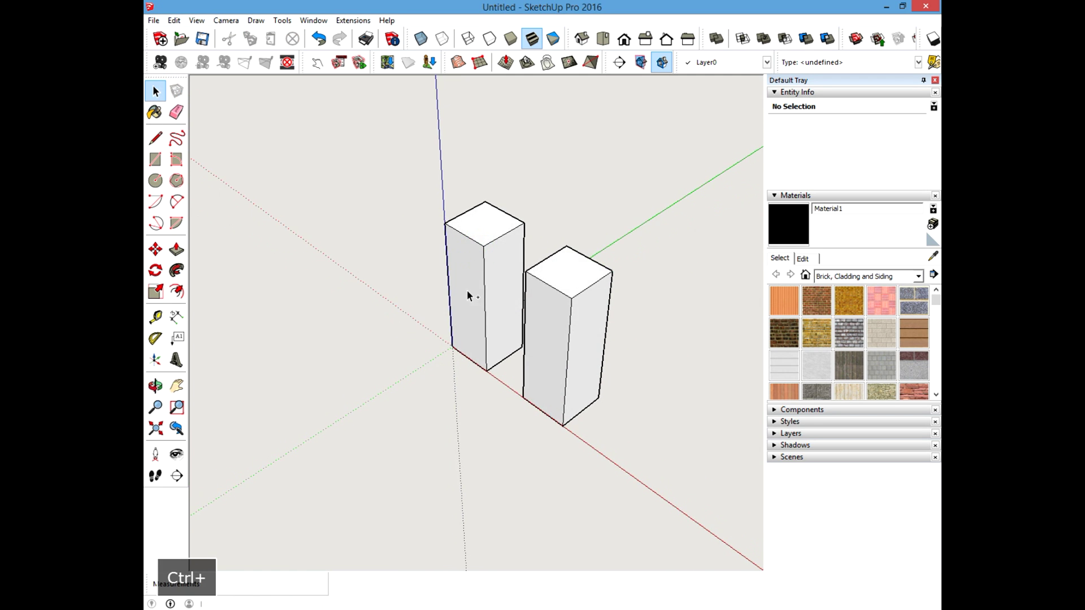
scroll(519, 315, "up", 3)
mouse_move(517, 225)
middle_mouse_down("shift")
mouse_move(464, 307)
mouse_move(482, 346)
mouse_move(469, 323)
mouse_move(513, 297)
middle_mouse_up("shift")
scroll(464, 306, "down", 3)
scroll(513, 297, "up", 2)
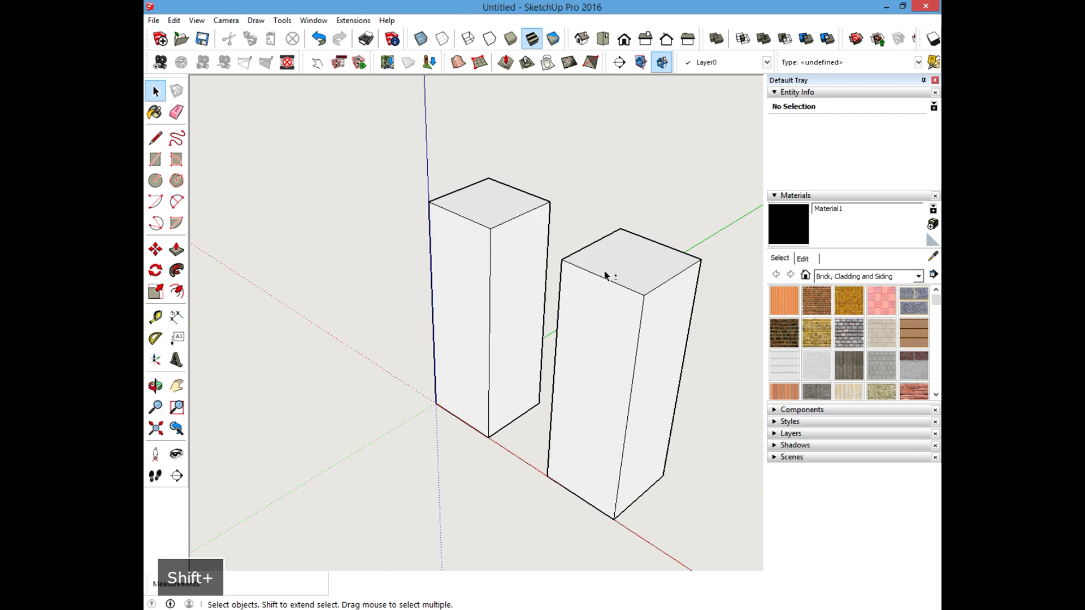
middle_click_drag(603, 270, 518, 285, "shift")
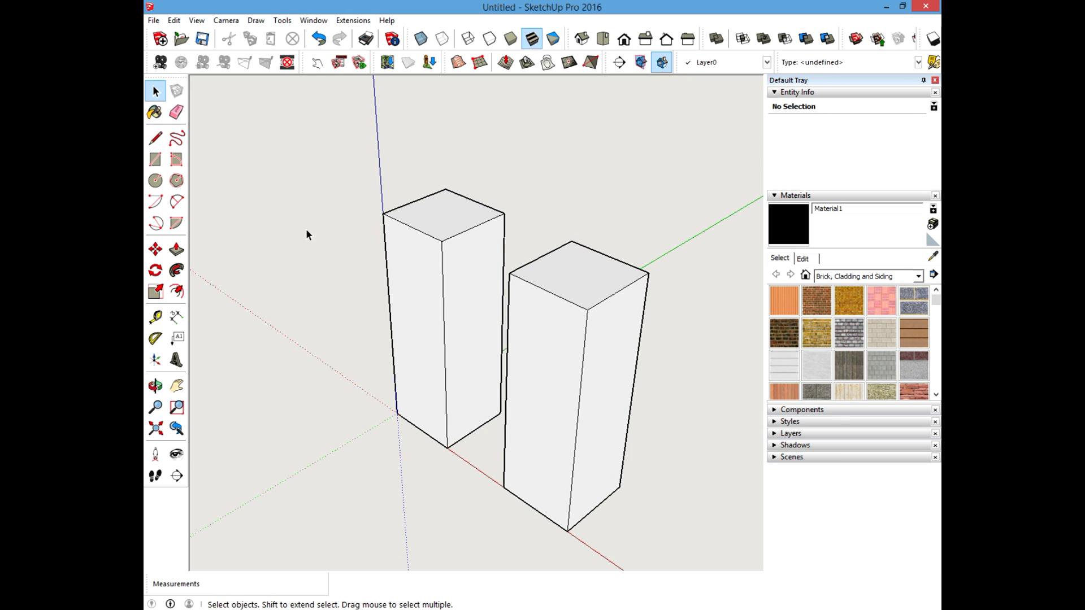
key("r")
left_click(383, 213)
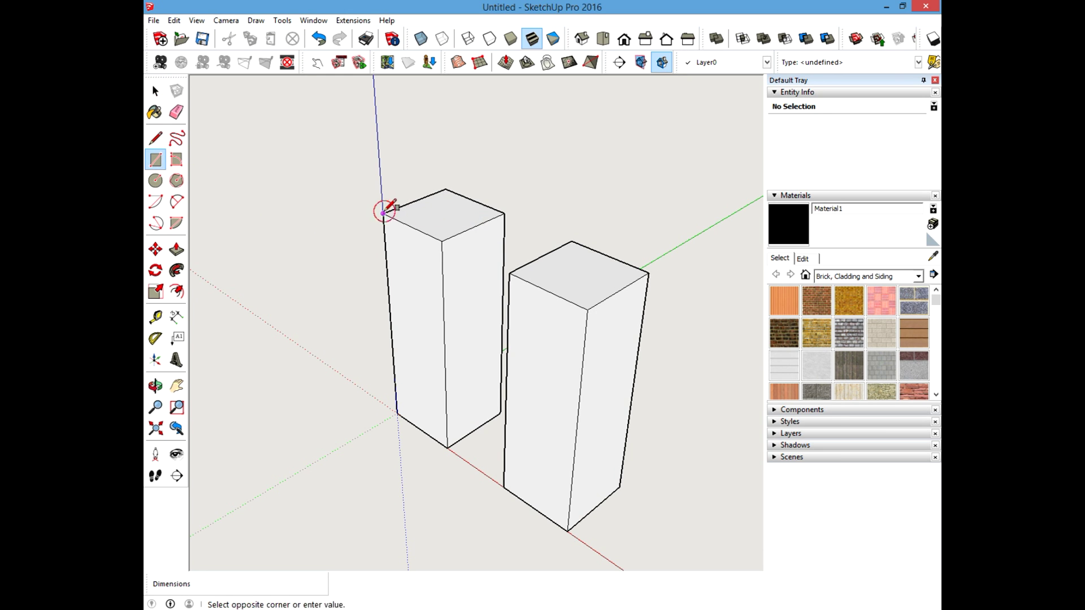
left_click(649, 272)
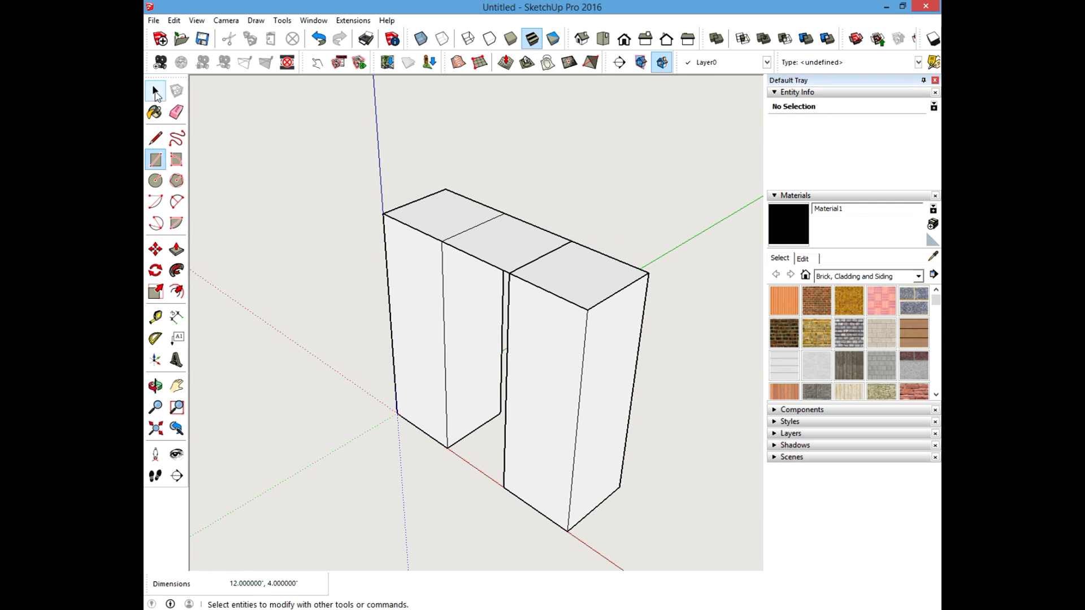
Step: Undo the tabletop rectangle and redraw it across both leg tops, from the first leg's outer corner to the second's opposite corner
left_click(159, 95)
key("ctrl+z")
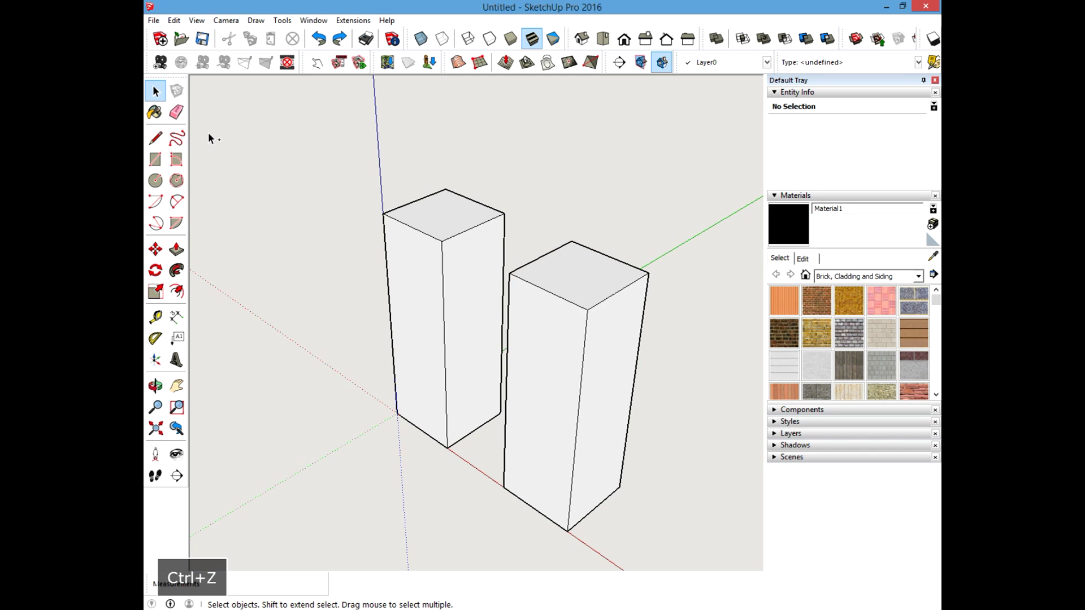
left_click(155, 161)
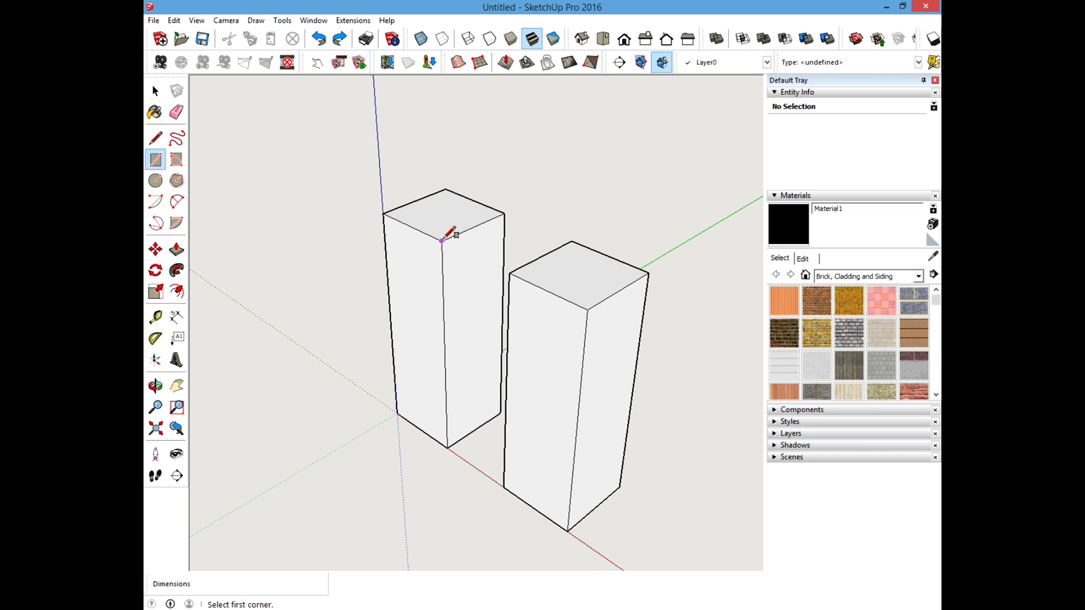
left_click(385, 212)
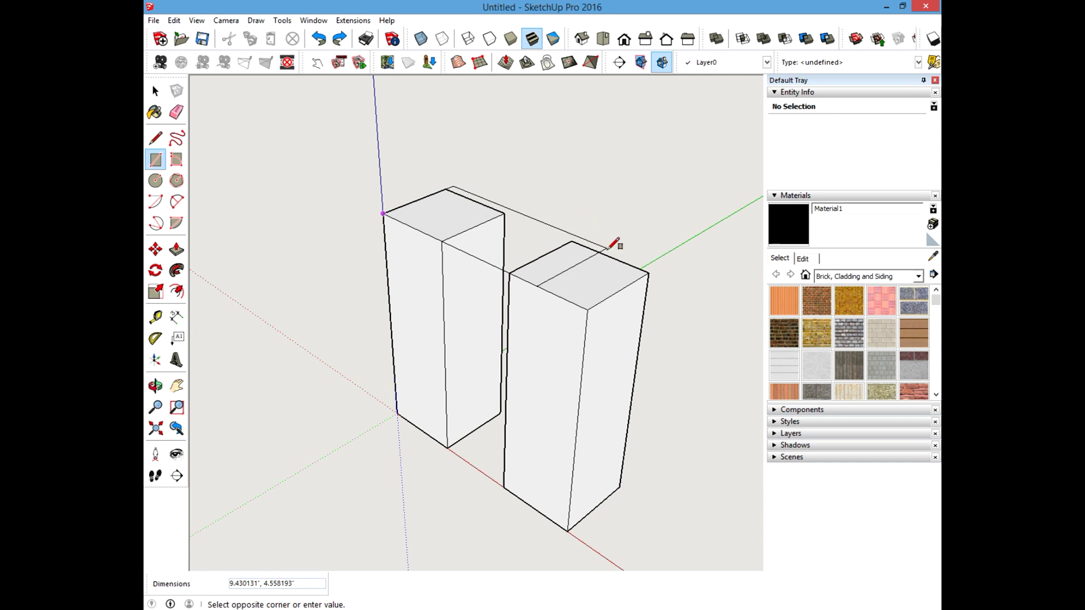
left_click(648, 273)
middle_click_drag(650, 271, 203, 334)
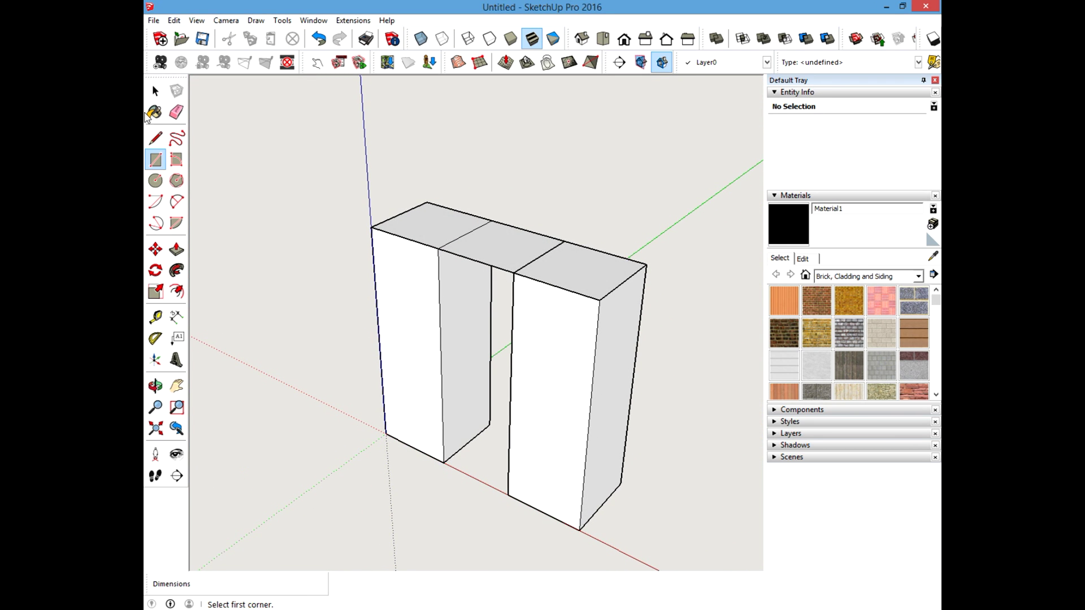
Step: Push/Pull the rectangle on top of the legs upward by 1 inch to form the tabletop
left_click(155, 91)
left_click(176, 249)
left_click(489, 249)
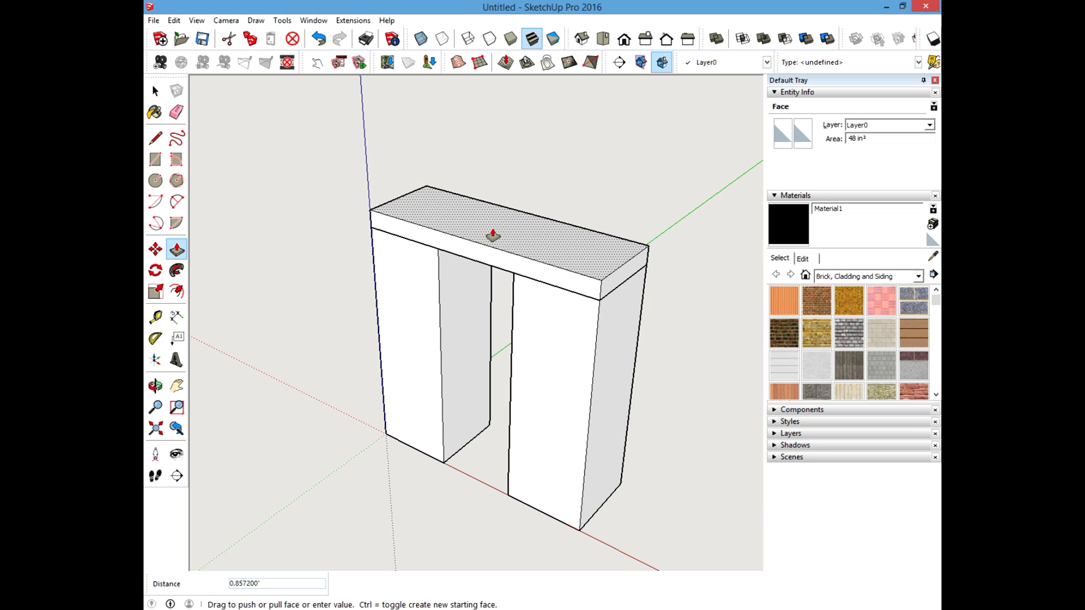
type("1")
key("Return")
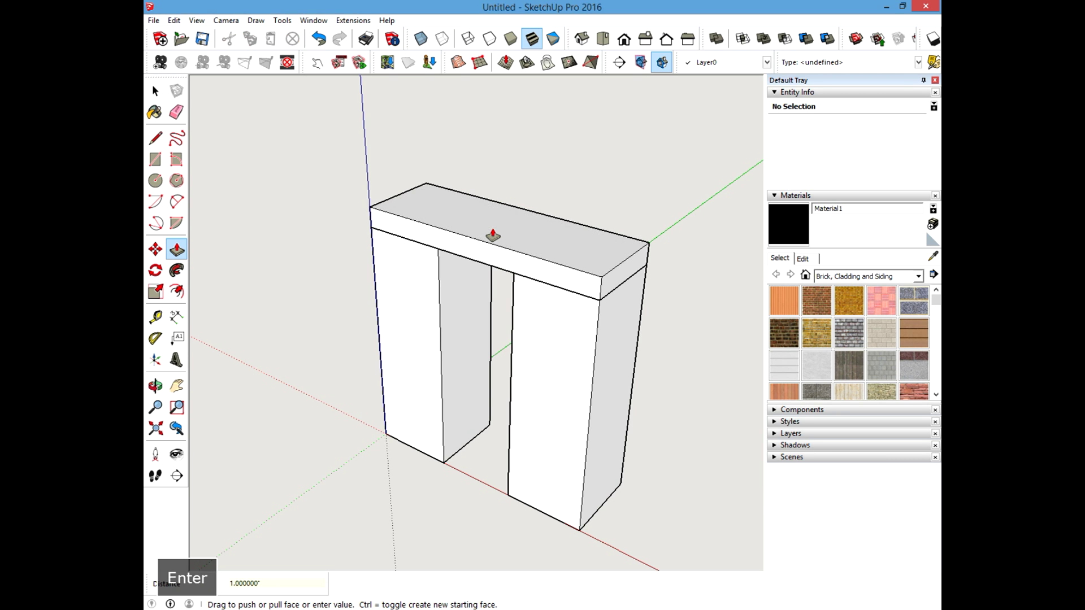
key("space")
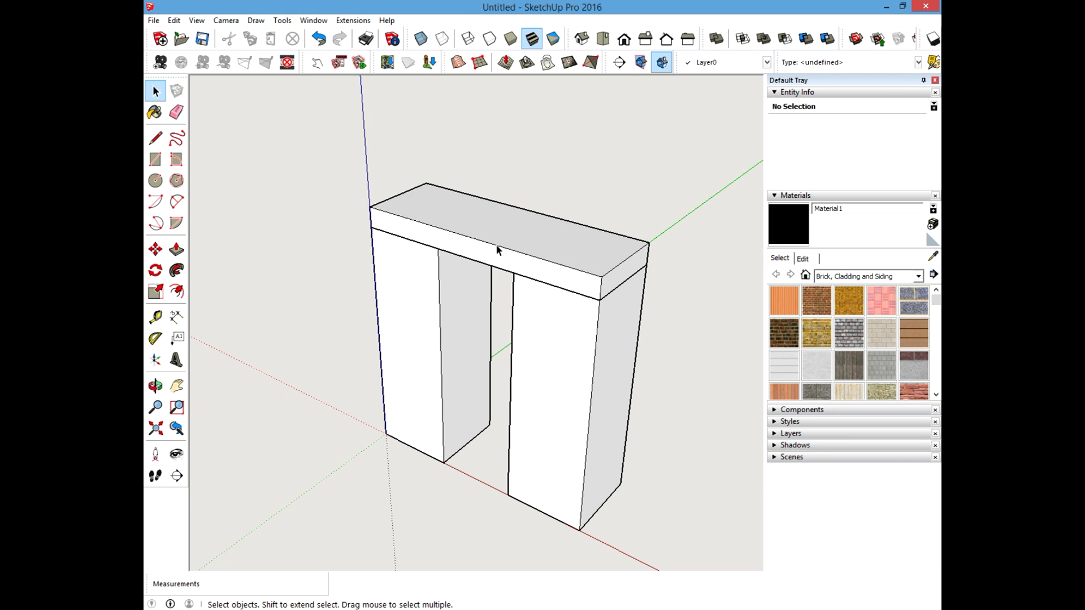
Step: Select each leg and individual tabletop faces and edges in turn to compare the leg components with the loose tabletop geometry
mouse_move(470, 235)
middle_mouse_down()
mouse_move(676, 76)
mouse_move(531, 175)
mouse_move(422, 272)
middle_mouse_up()
left_click(422, 274)
left_click(561, 337)
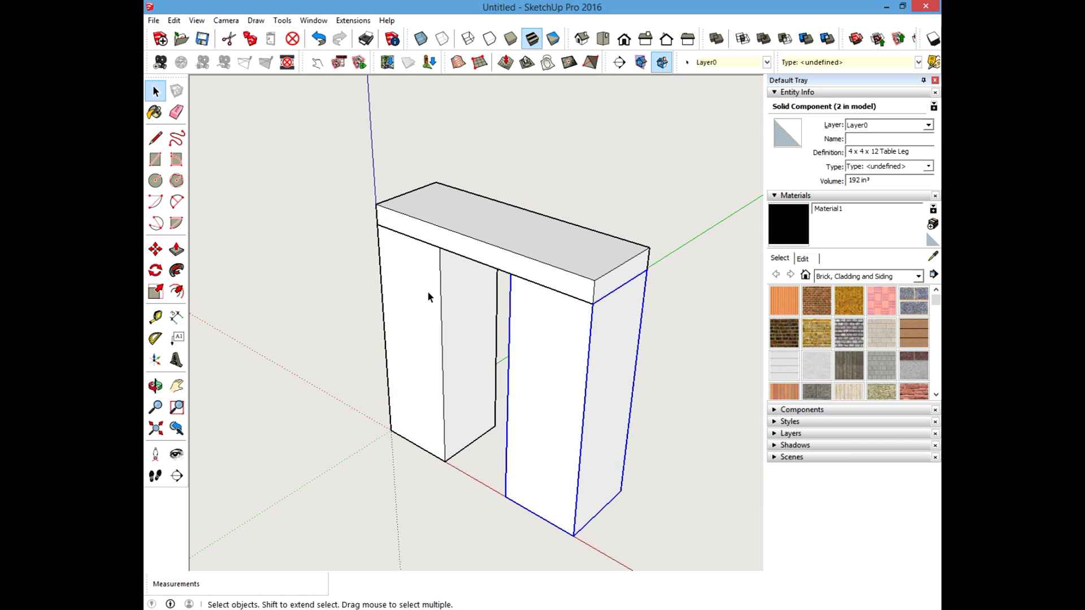
left_click(428, 296)
left_click(561, 342)
left_click(444, 304)
left_click(542, 331)
left_click(526, 269)
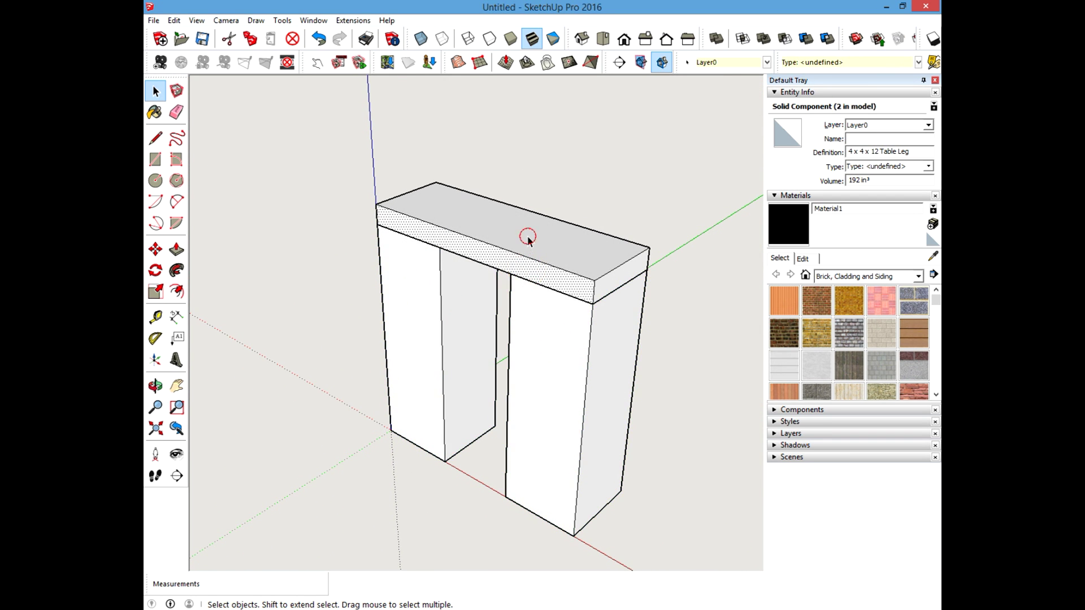
left_click(527, 239)
left_click(502, 248)
left_click(494, 261)
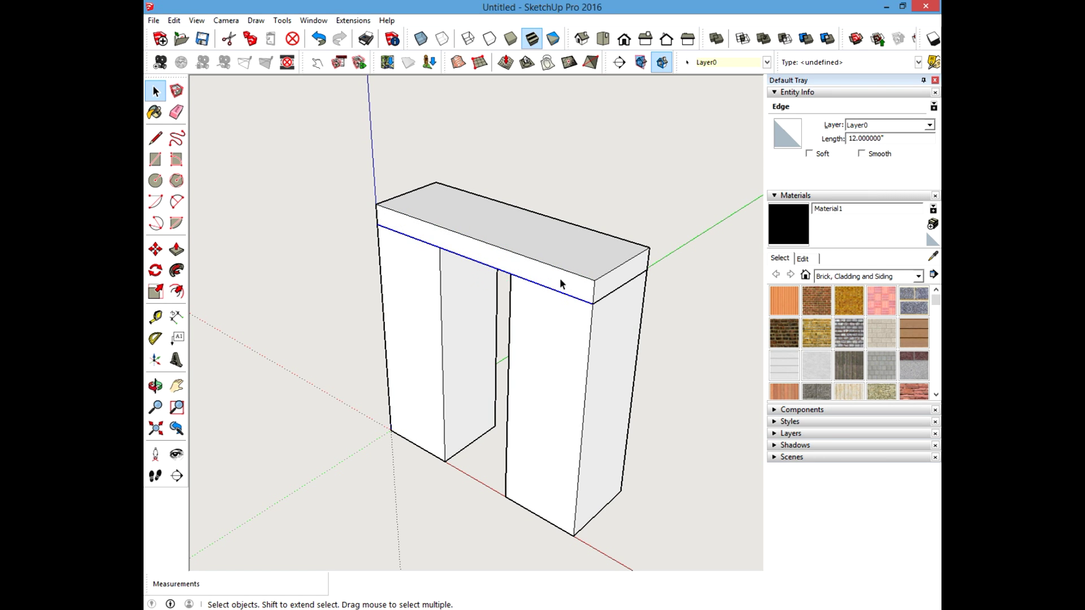
left_click(600, 291)
left_click(588, 336)
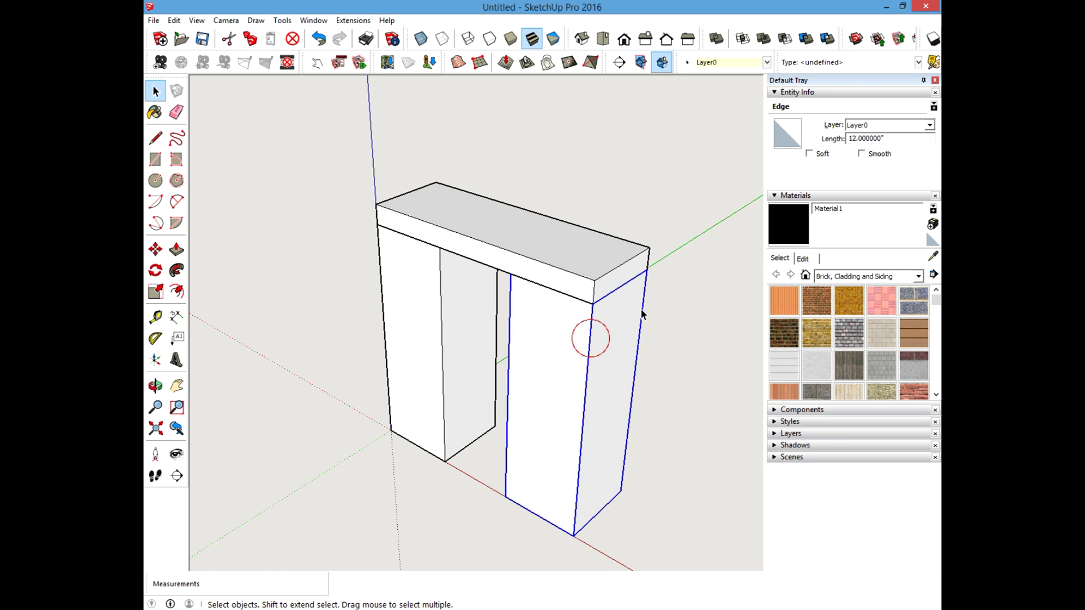
left_click(677, 297)
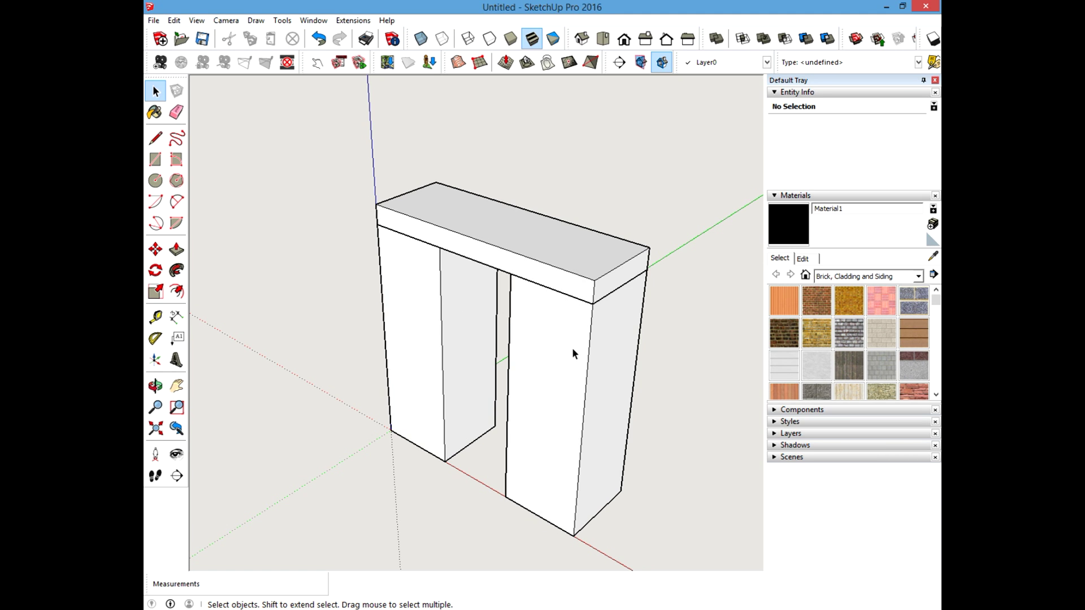
Step: Draw a square of about 6.3 inches per side outward from the tabletop's lower back corner above the second leg
left_click(154, 162)
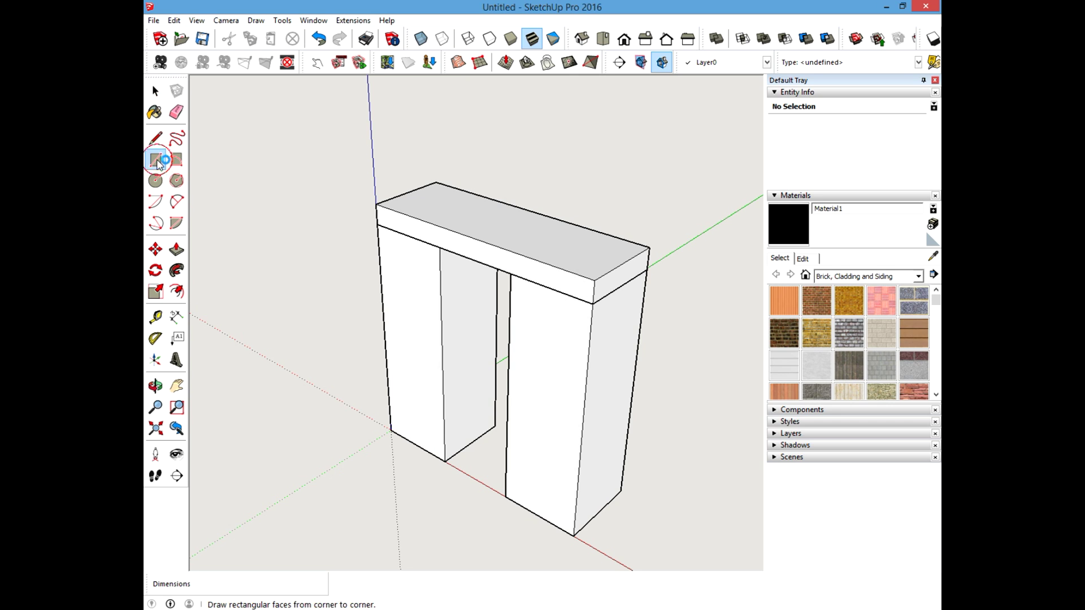
left_click(647, 270)
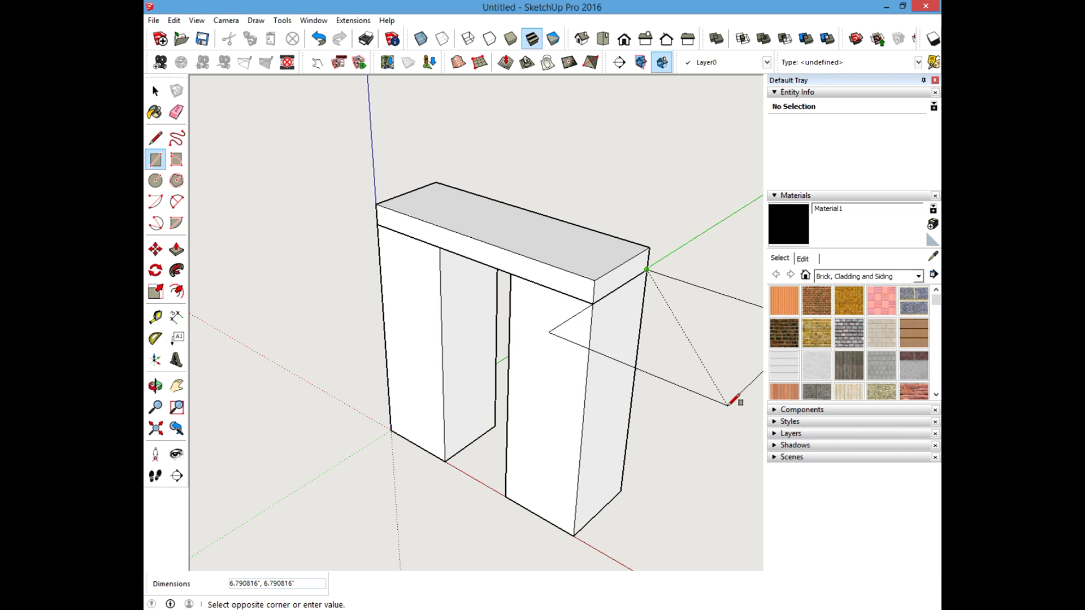
left_click(721, 392)
key("space")
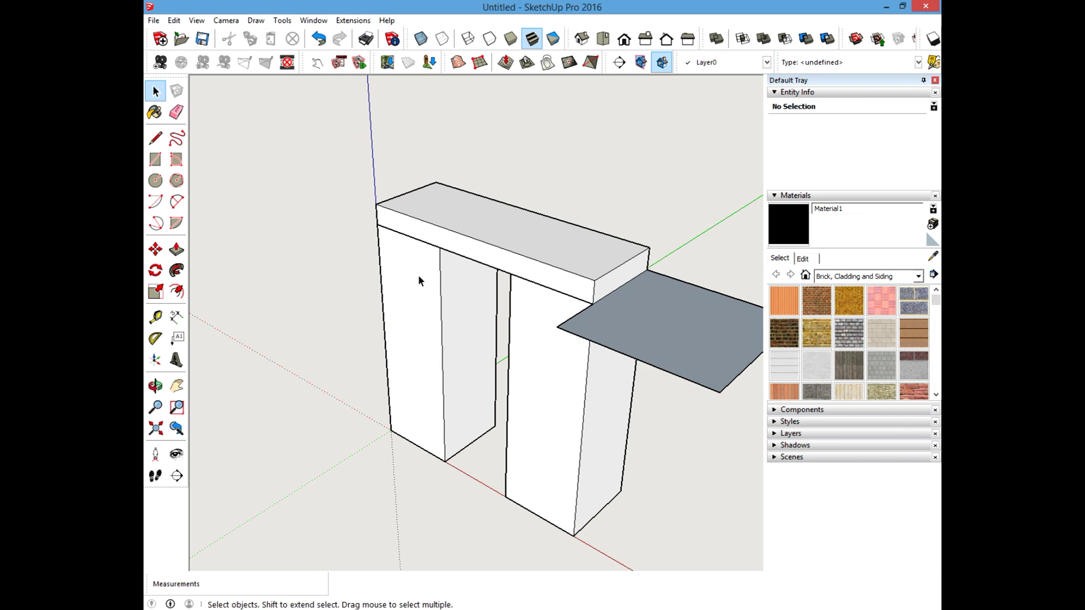
scroll(418, 281, "down", 5)
scroll(388, 278, "up", 5)
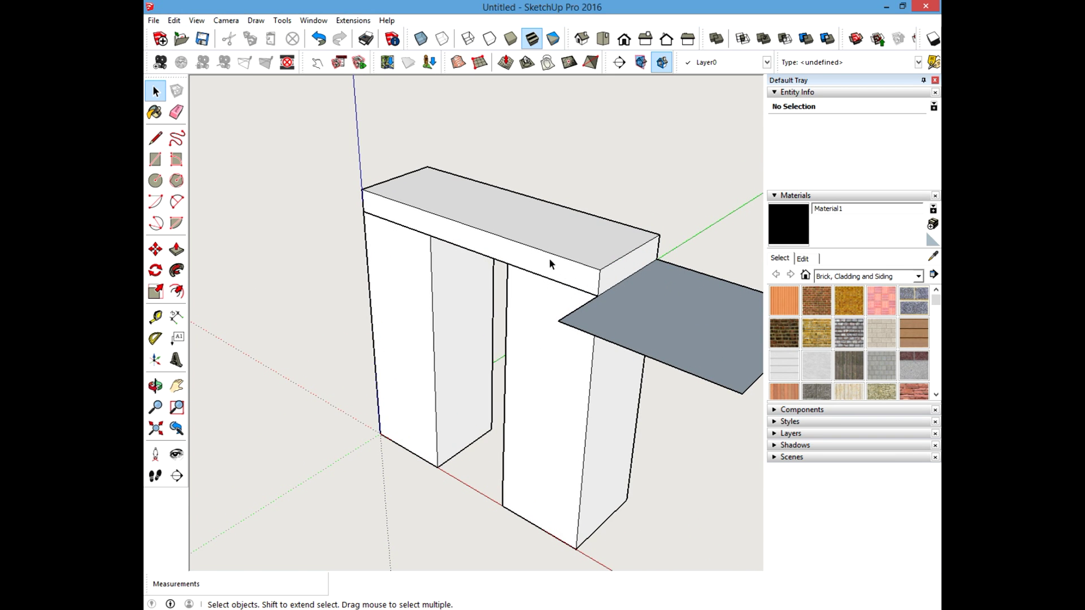
scroll(434, 300, "down", 3)
scroll(419, 280, "up", 3)
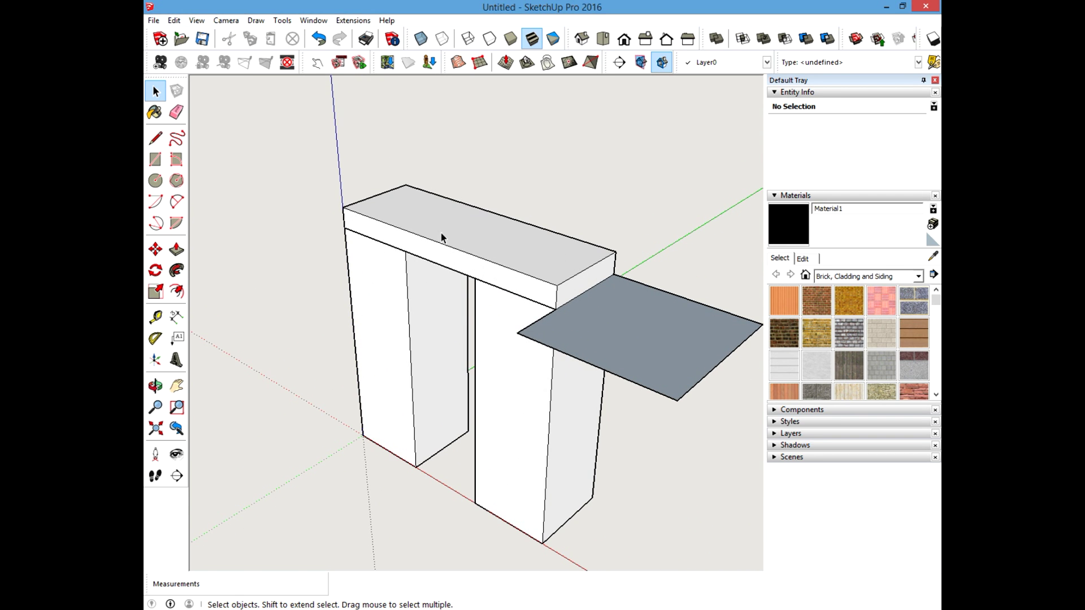
Step: Select the tabletop's faces and edges and the attached square one by one to examine how their geometry is connected
left_click(554, 259)
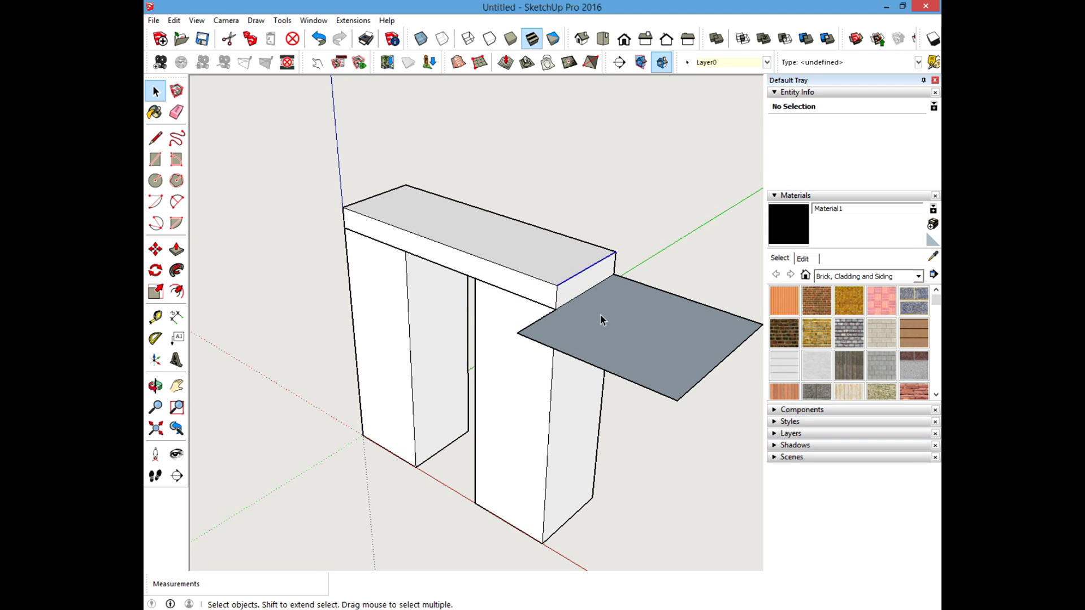
left_click(547, 300)
left_click(516, 281)
left_click(561, 286)
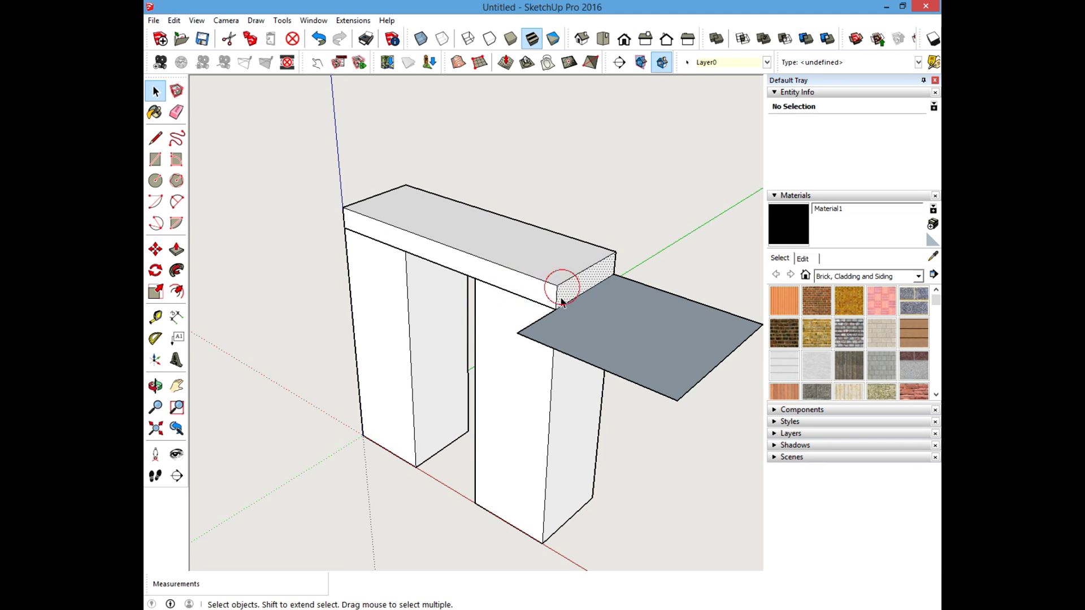
left_click(612, 335)
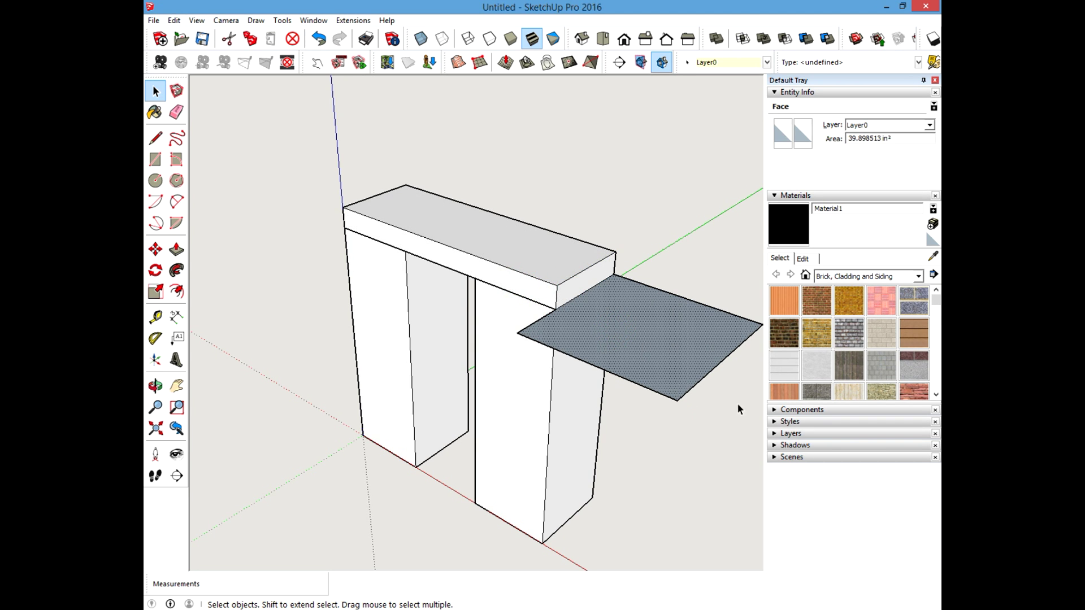
left_click(577, 292)
left_click(516, 252)
left_click(563, 290)
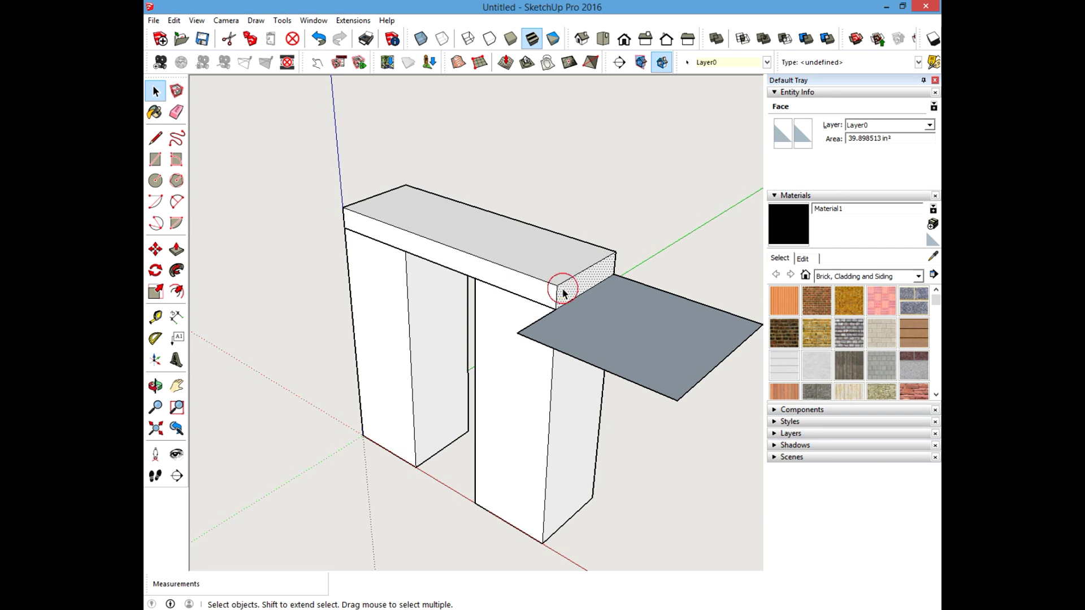
left_click(521, 284)
left_click(520, 254)
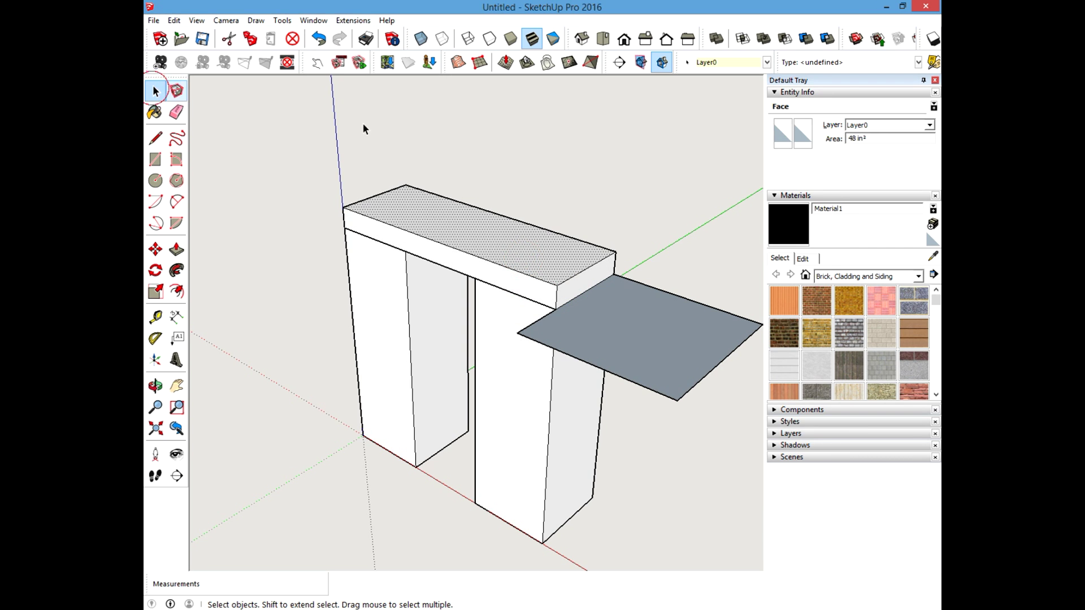
left_click(525, 174)
Step: Try deleting the square's edge shared with the tabletop, and undo both that deletion and the square
left_click(533, 324)
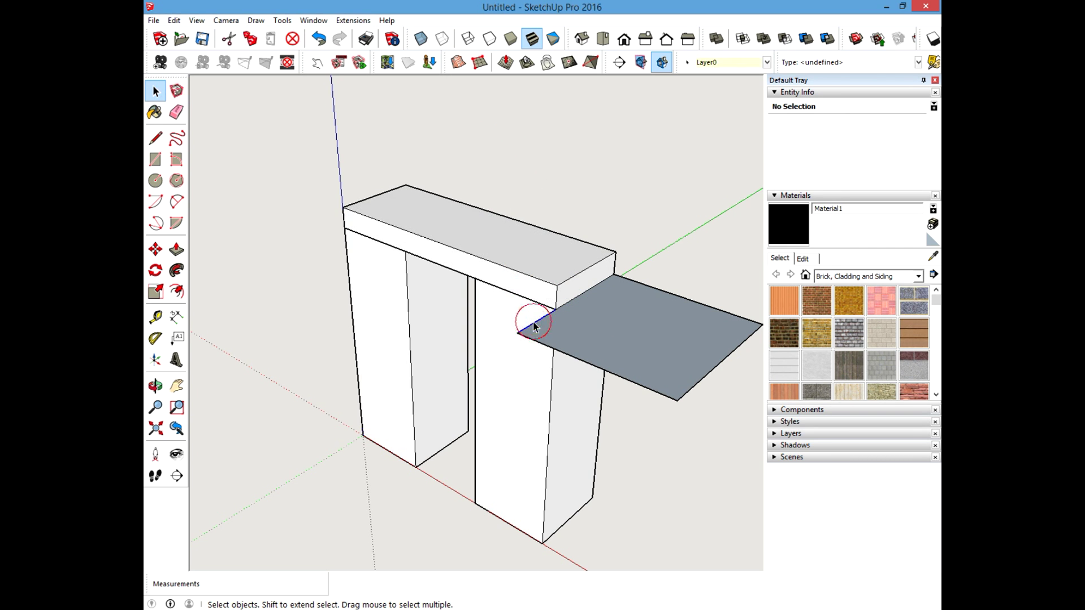
key("Delete")
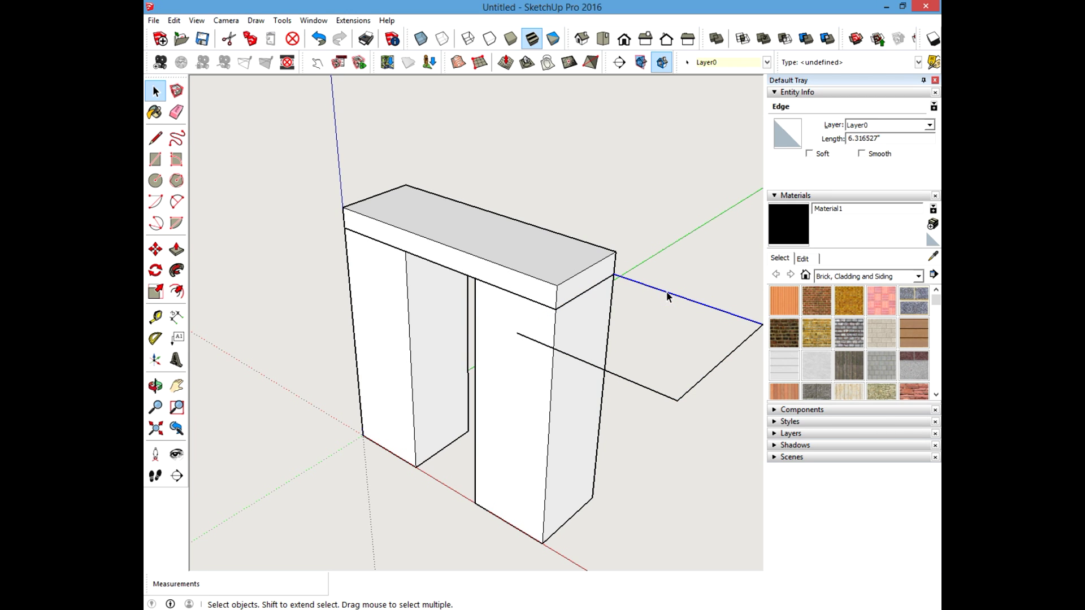
key("ctrl+z")
key("ctrl+z")
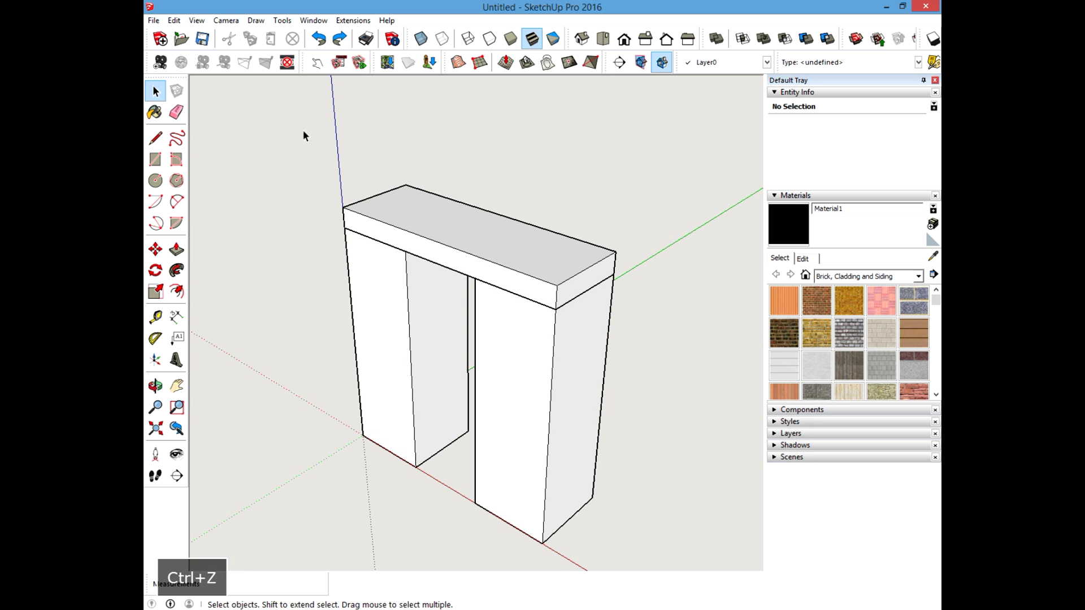
Step: Box-select the tabletop alone and the whole table including both legs, and clear the selection
scroll(577, 291, "up", 2)
scroll(591, 310, "down", 4)
scroll(534, 304, "up", 3)
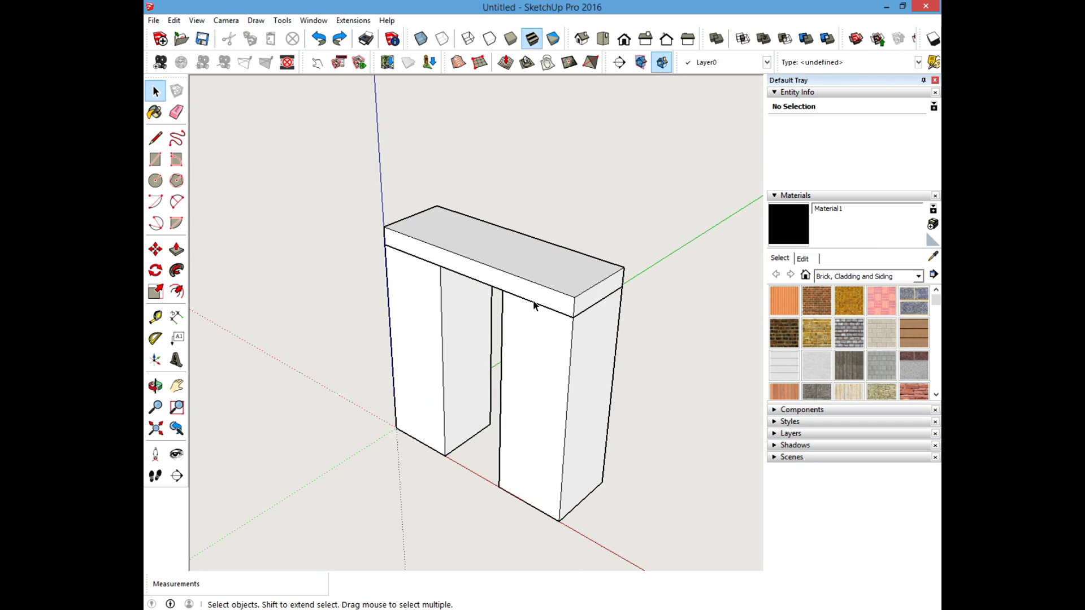
mouse_move(488, 283)
middle_mouse_down()
mouse_move(503, 256)
mouse_move(499, 344)
mouse_move(501, 281)
middle_mouse_up()
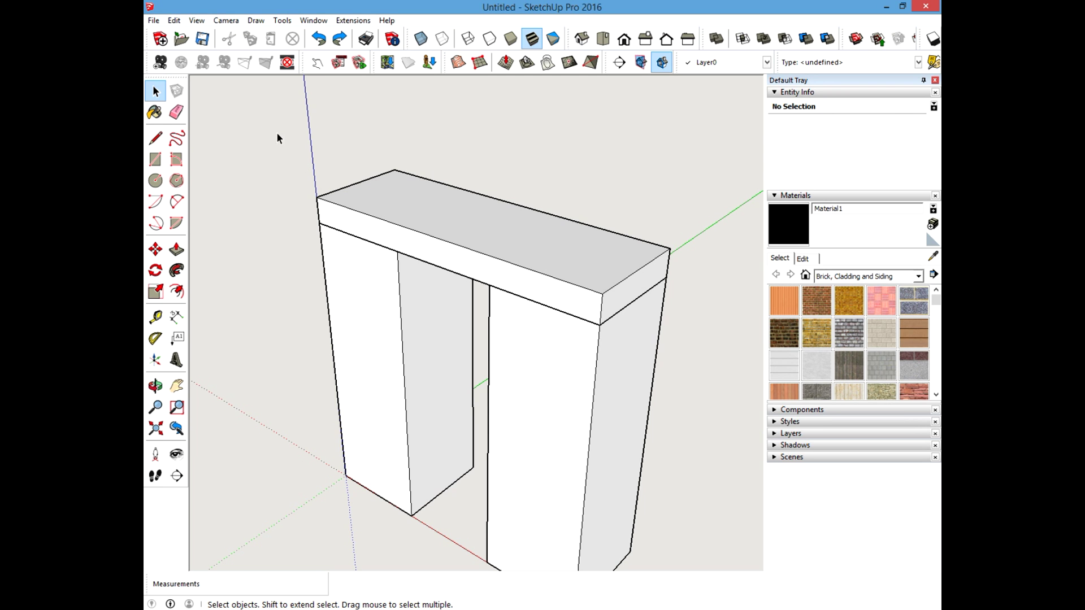
left_click_drag(276, 131, 708, 412)
scroll(523, 337, "down", 2)
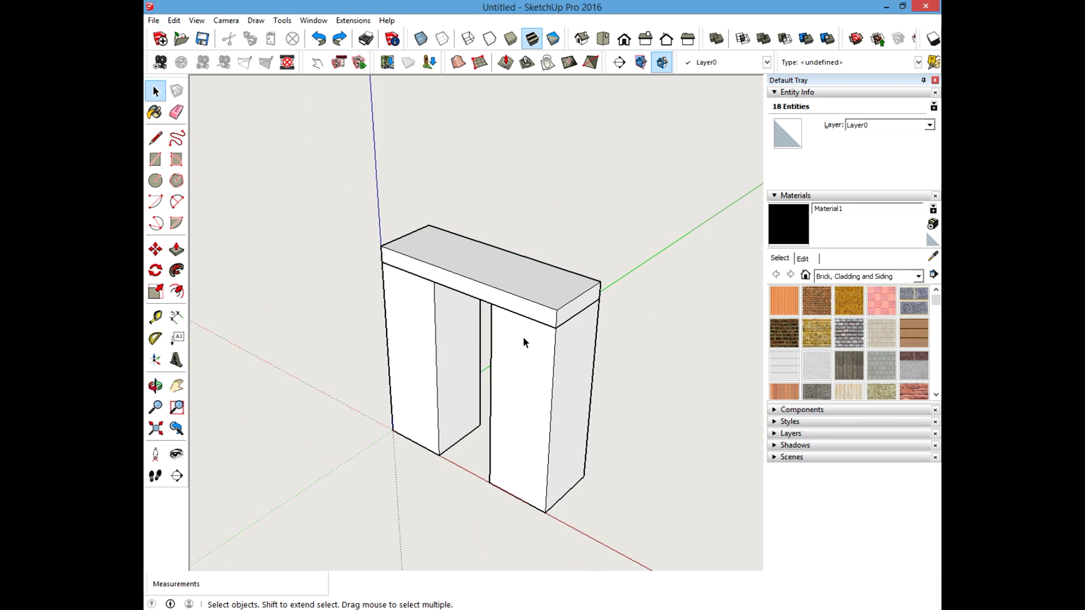
scroll(523, 337, "down", 1)
left_click_drag(296, 185, 676, 552)
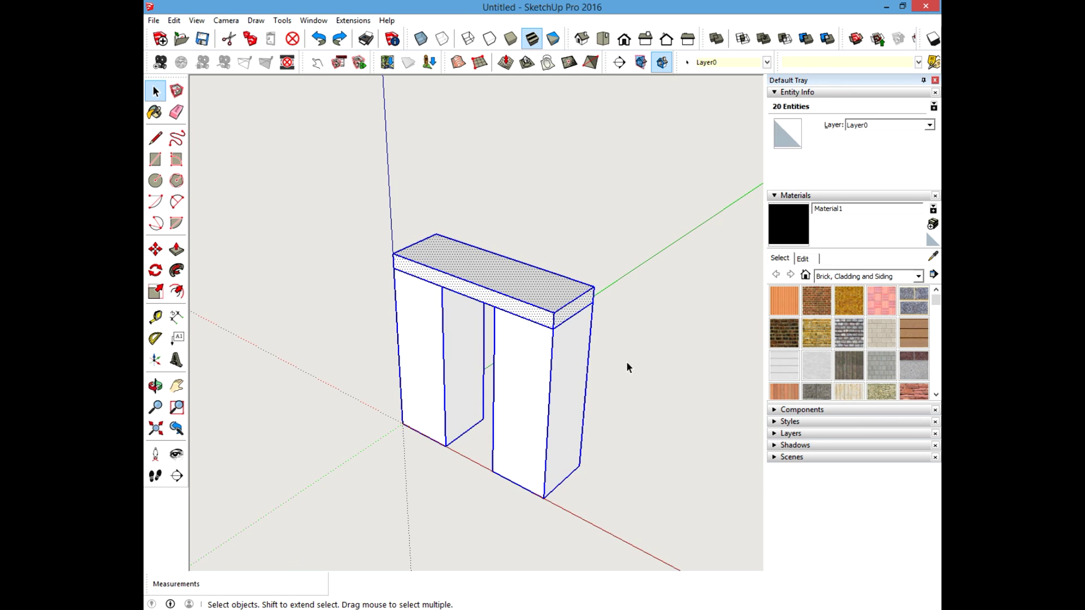
left_click(645, 362)
Step: Box-select only the loose tabletop geometry, leaving out the leg components, and deselect it
scroll(615, 365, "up", 3)
left_click_drag(264, 160, 660, 356)
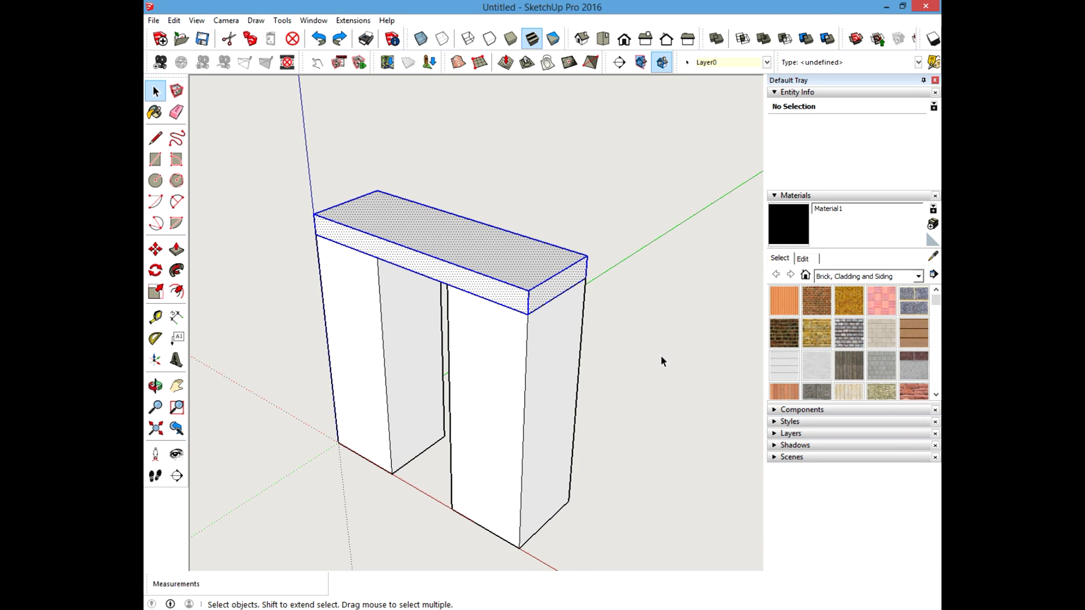
left_click(673, 323)
scroll(670, 324, "down", 3)
scroll(632, 320, "up", 4)
scroll(630, 335, "down", 3)
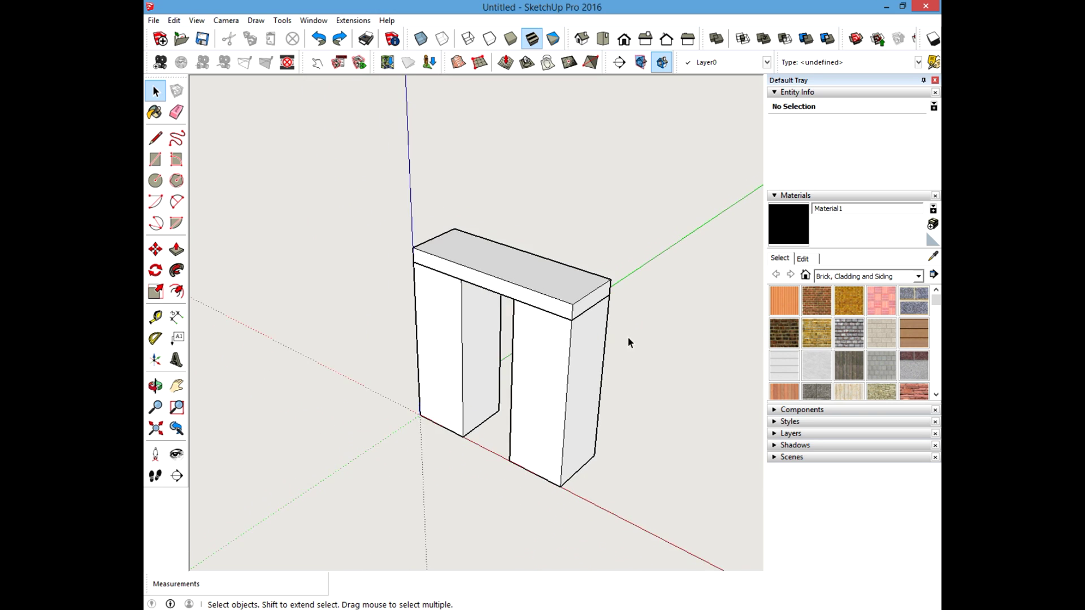
scroll(627, 341, "up", 4)
left_click_drag(268, 160, 665, 353)
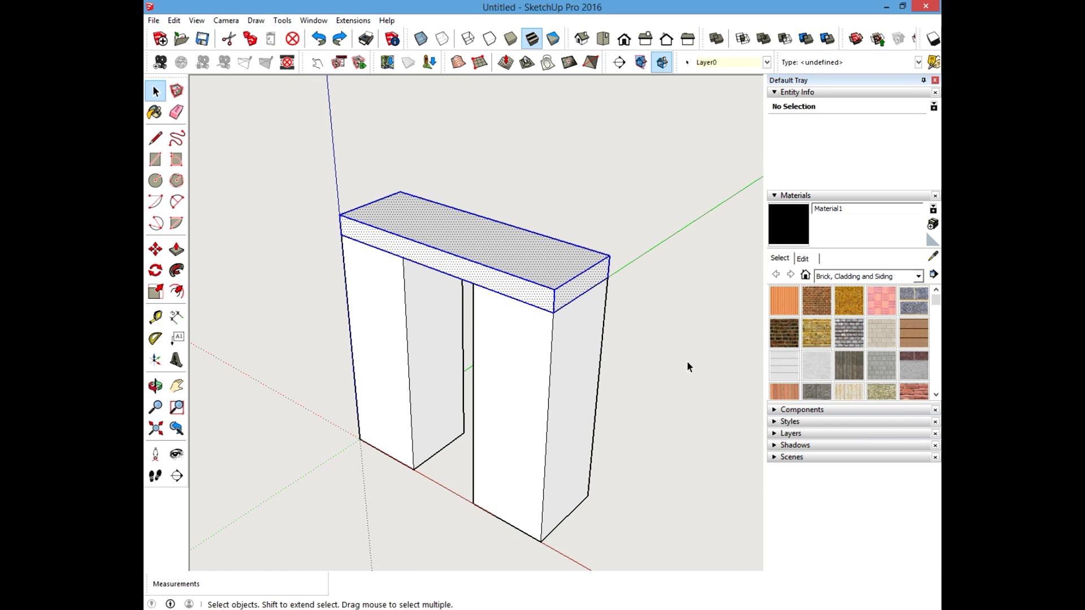
left_click(659, 345)
scroll(669, 397, "down", 1)
scroll(665, 397, "up", 1)
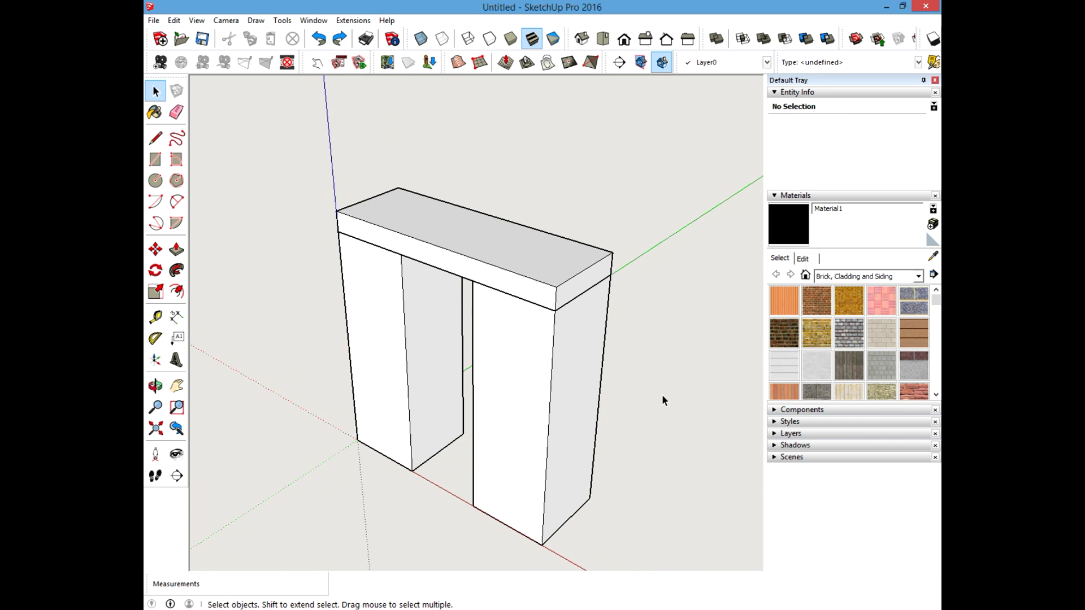
Step: Hide both table leg components so that only the loose tabletop geometry remains in view
left_click(418, 302)
left_click(499, 170)
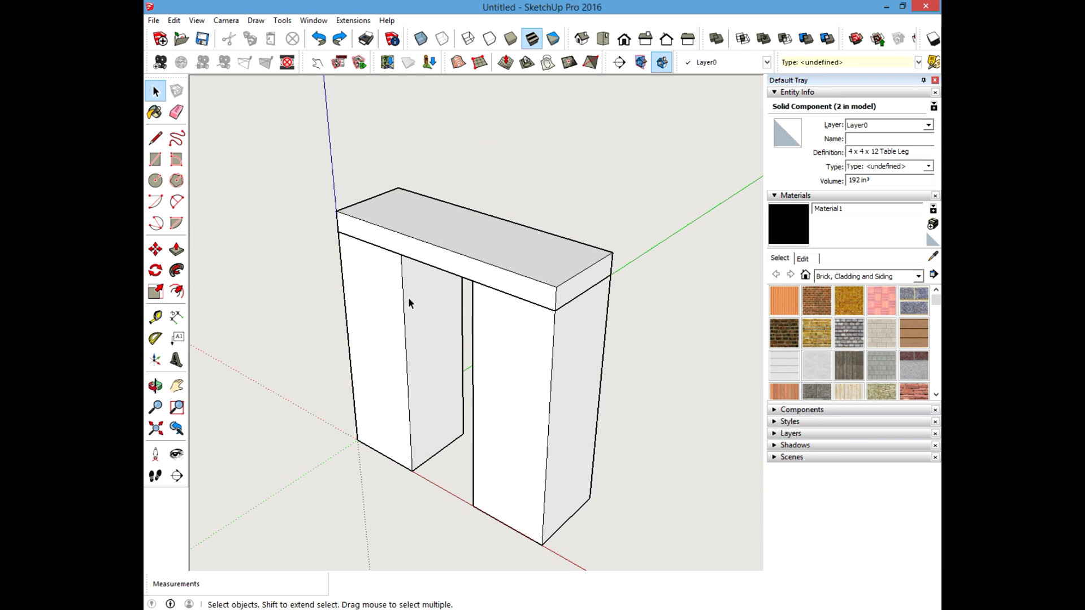
left_click(406, 294)
left_click(319, 175)
left_click(379, 283)
right_click(380, 286)
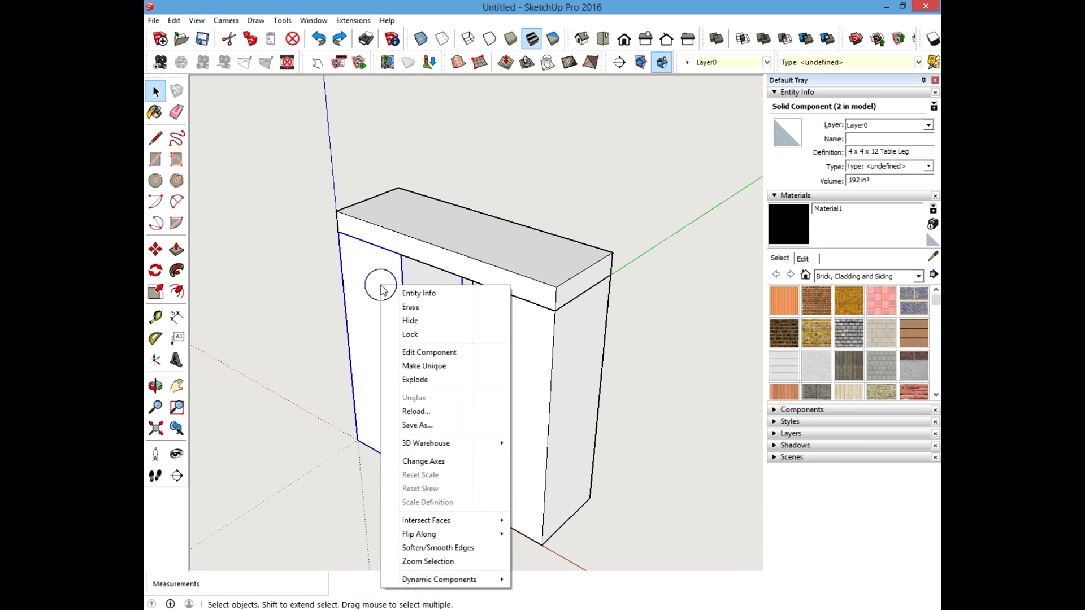
left_click(411, 320)
left_click(502, 340)
right_click(503, 340)
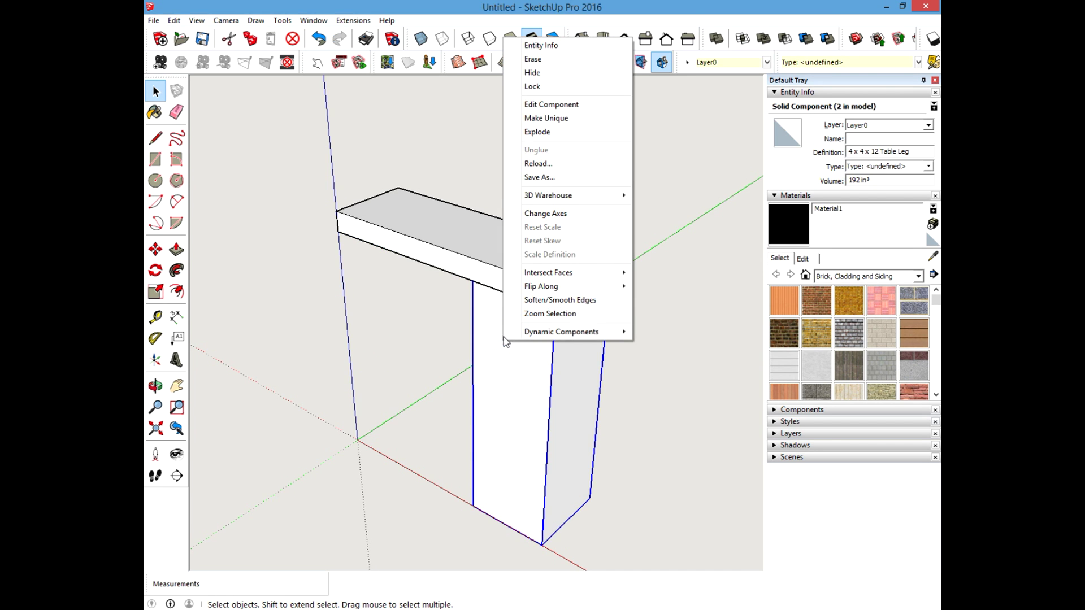
left_click(535, 72)
Step: Box-select all of the tabletop geometry and make it a component named "Table Top"
scroll(520, 452, "up", 3)
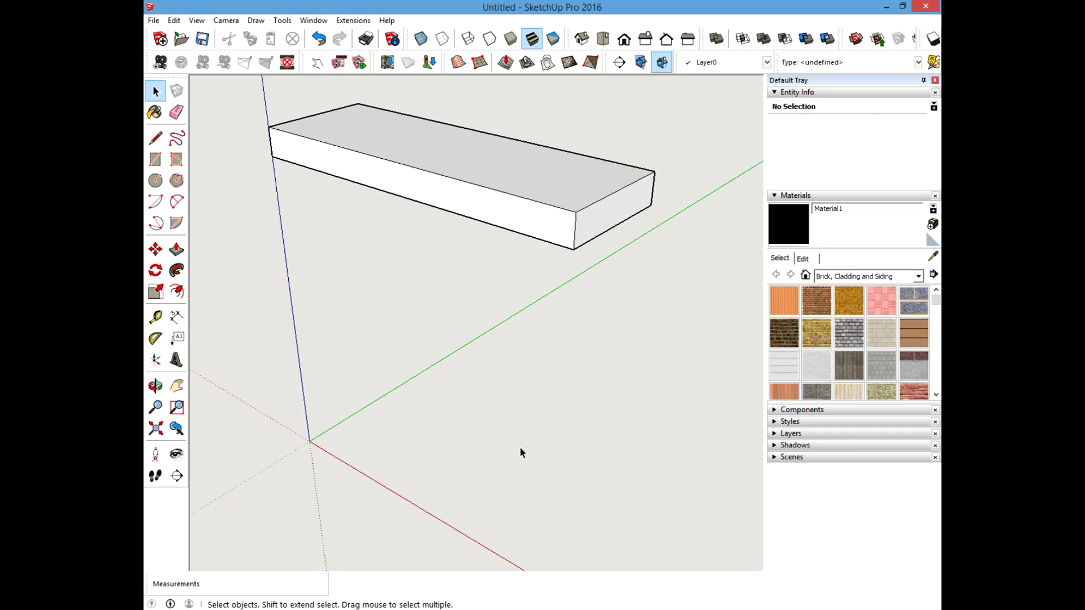
scroll(520, 452, "down", 2)
left_click_drag(311, 164, 653, 356)
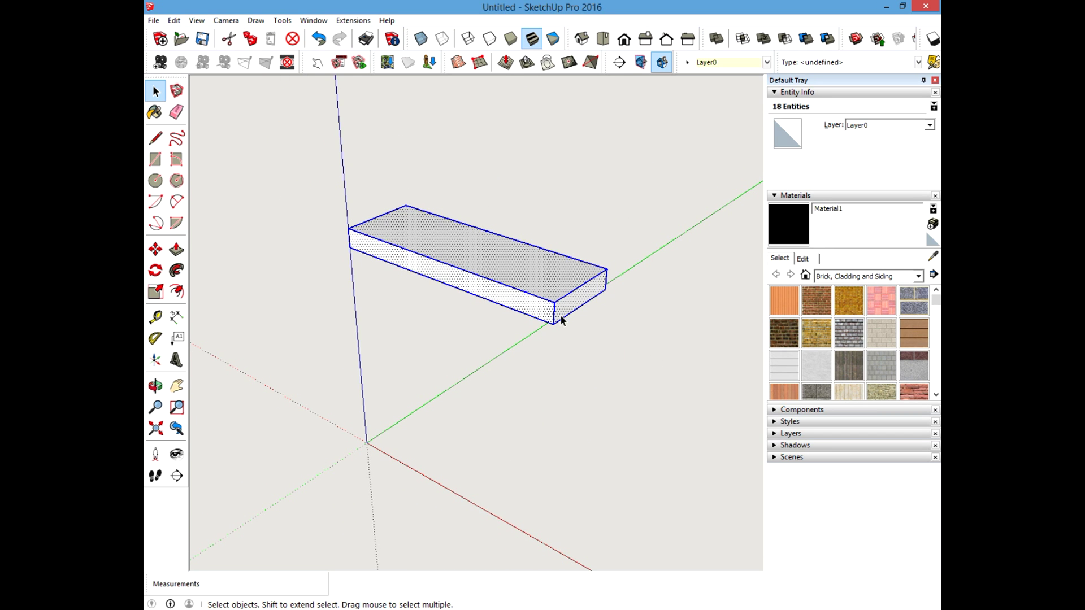
right_click(468, 249)
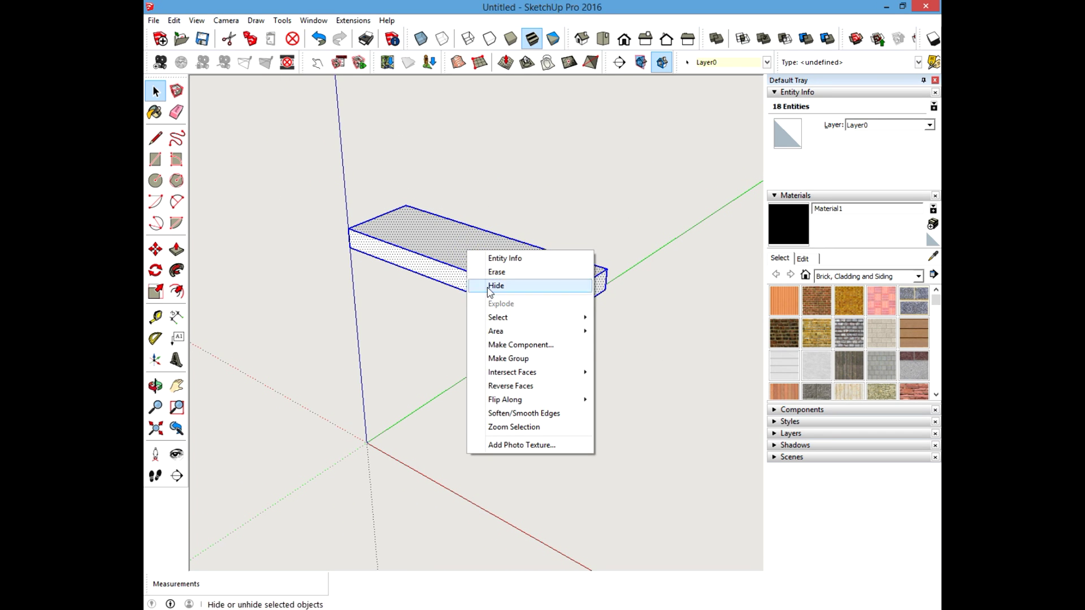
left_click(511, 344)
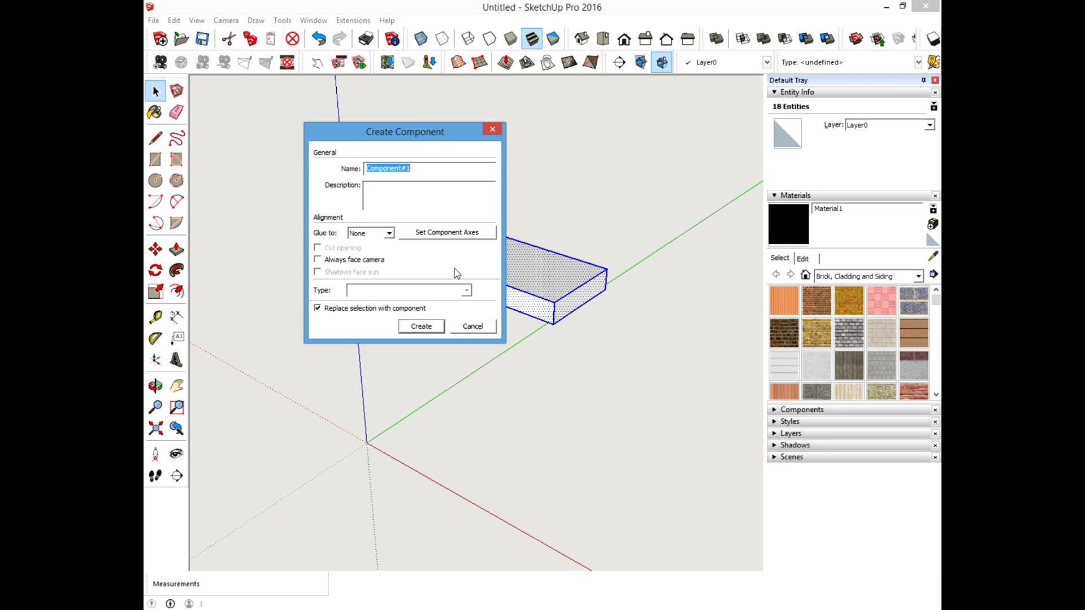
type("Table Top")
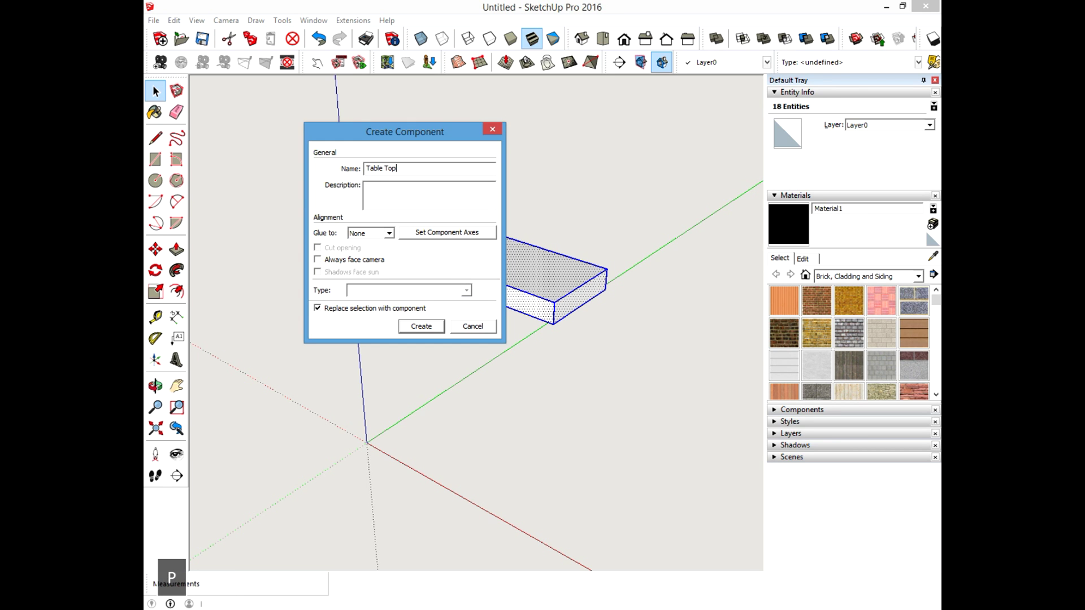
key("Return")
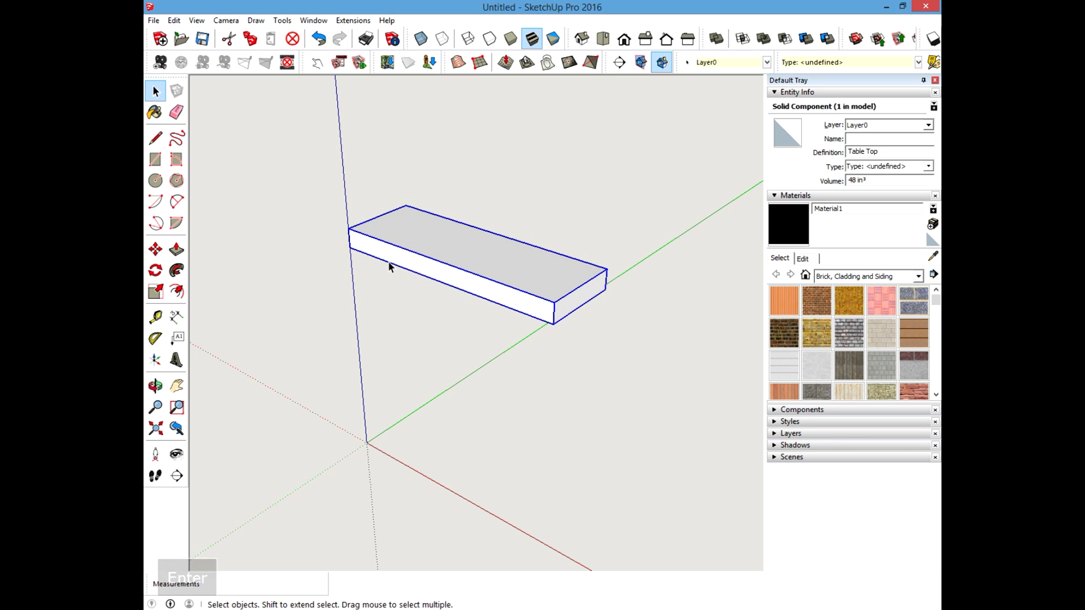
Step: Clear the selection and unhide all hidden objects to bring back both legs
left_click(303, 227)
left_click(174, 20)
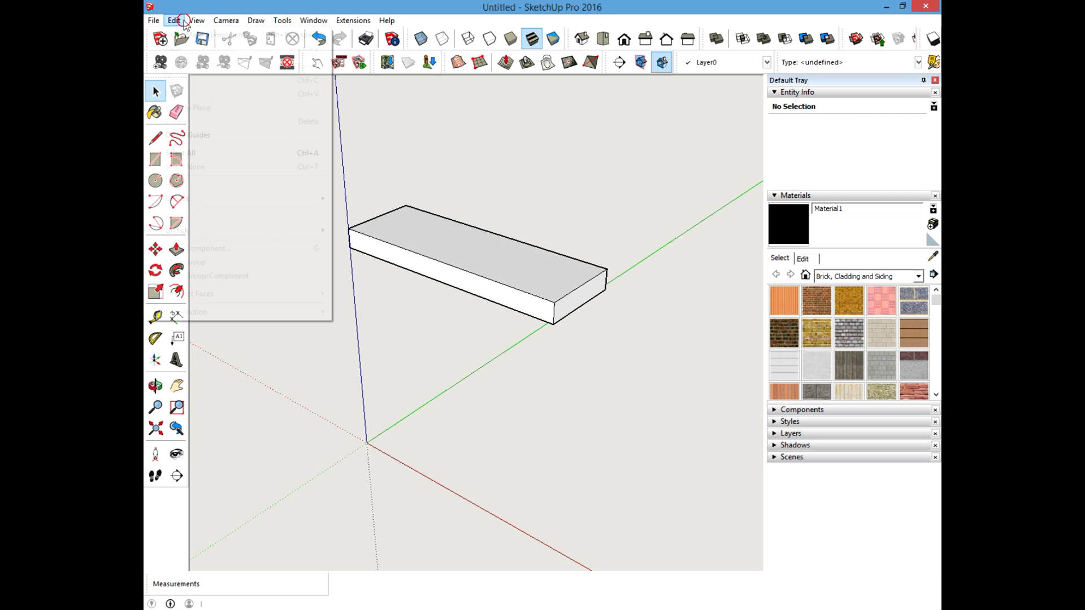
mouse_move(198, 200)
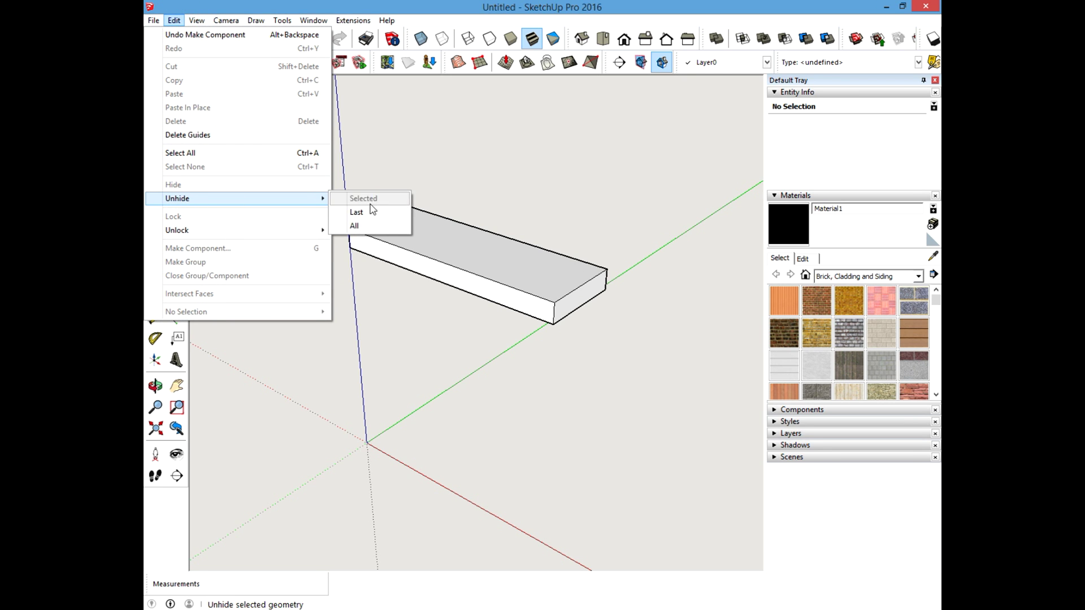
left_click(356, 226)
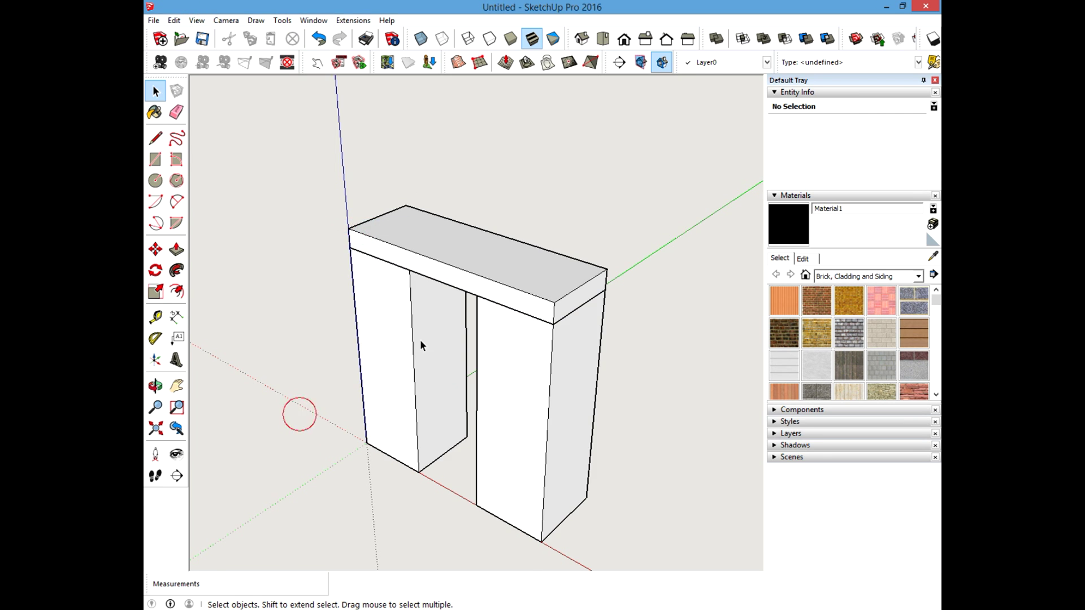
Step: Select the tabletop and the two leg components in turn to compare their component information, and clear the selection
middle_click_drag(419, 340, 392, 285)
left_click(455, 278)
left_click(450, 250)
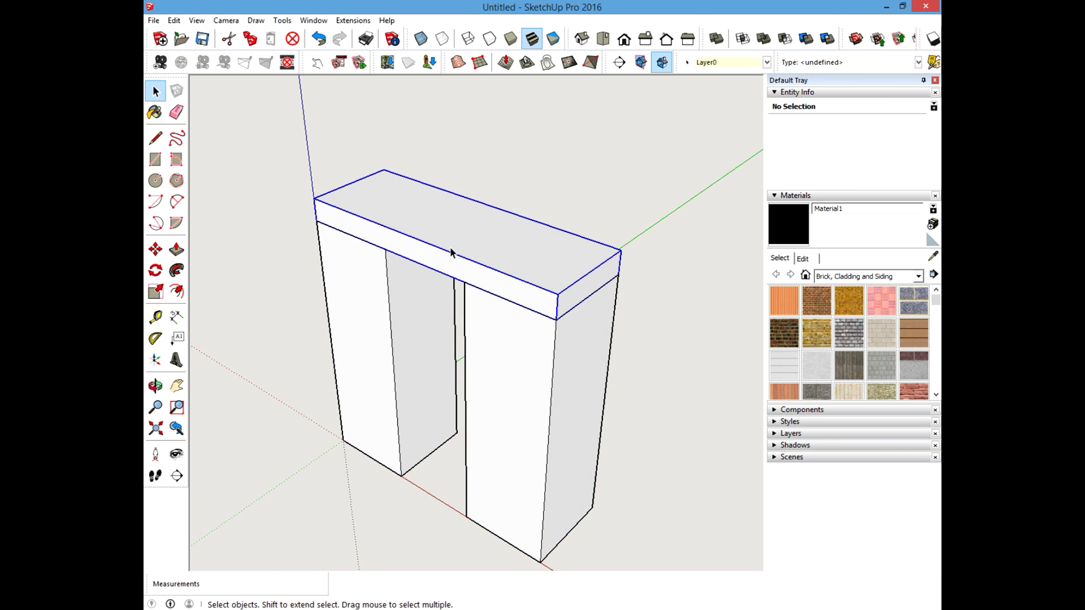
left_click(370, 311)
left_click(537, 356)
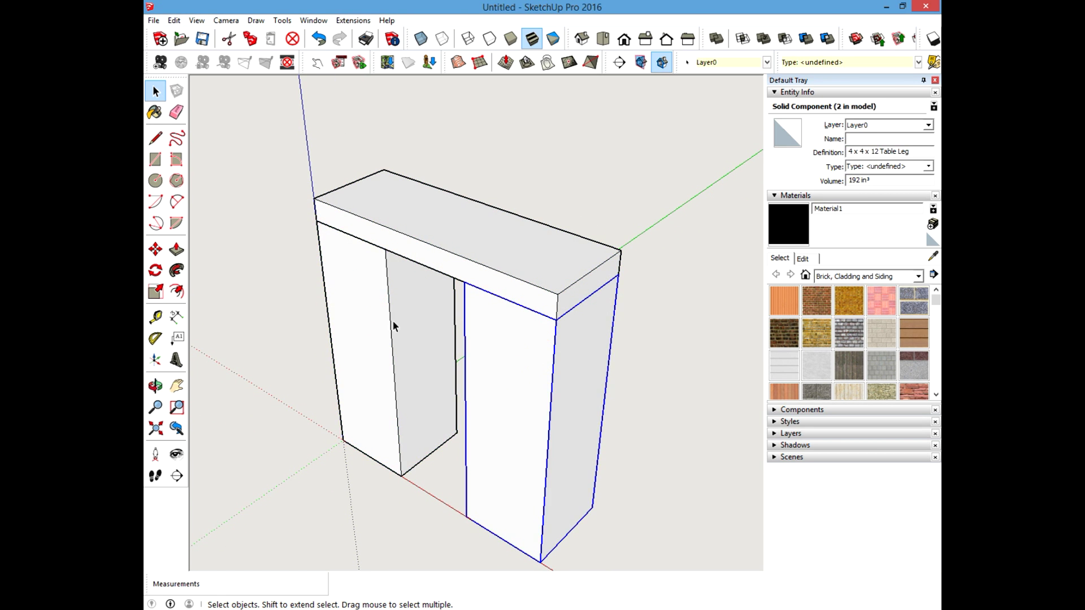
left_click(511, 359)
left_click(375, 329)
left_click(516, 370)
left_click(443, 247)
left_click(369, 327)
left_click(569, 392)
left_click(391, 338)
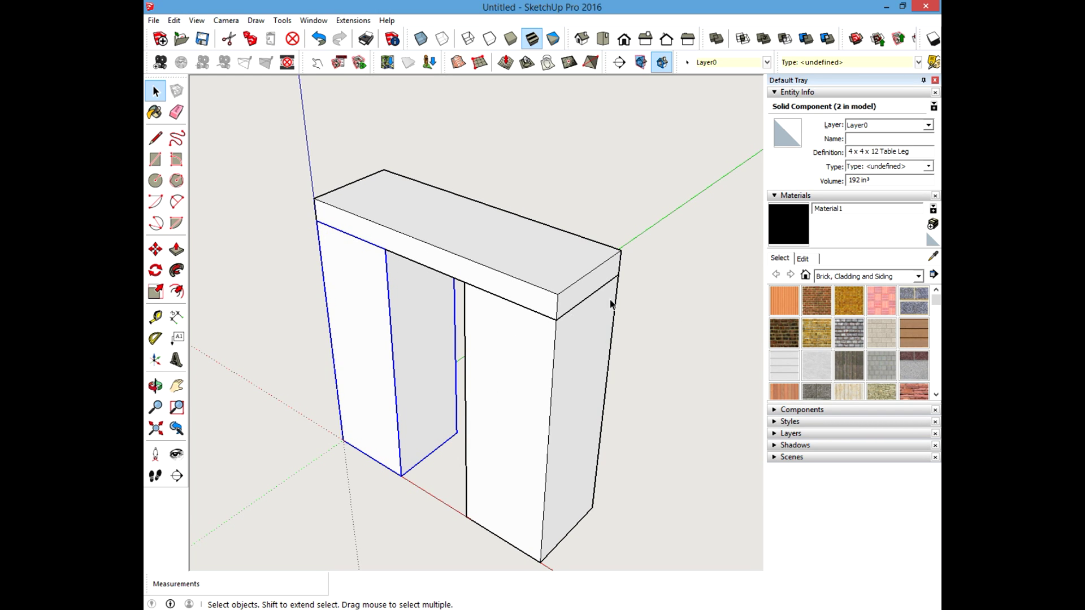
left_click(577, 189)
scroll(613, 304, "down", 3)
scroll(593, 322, "up", 3)
scroll(625, 243, "down", 2)
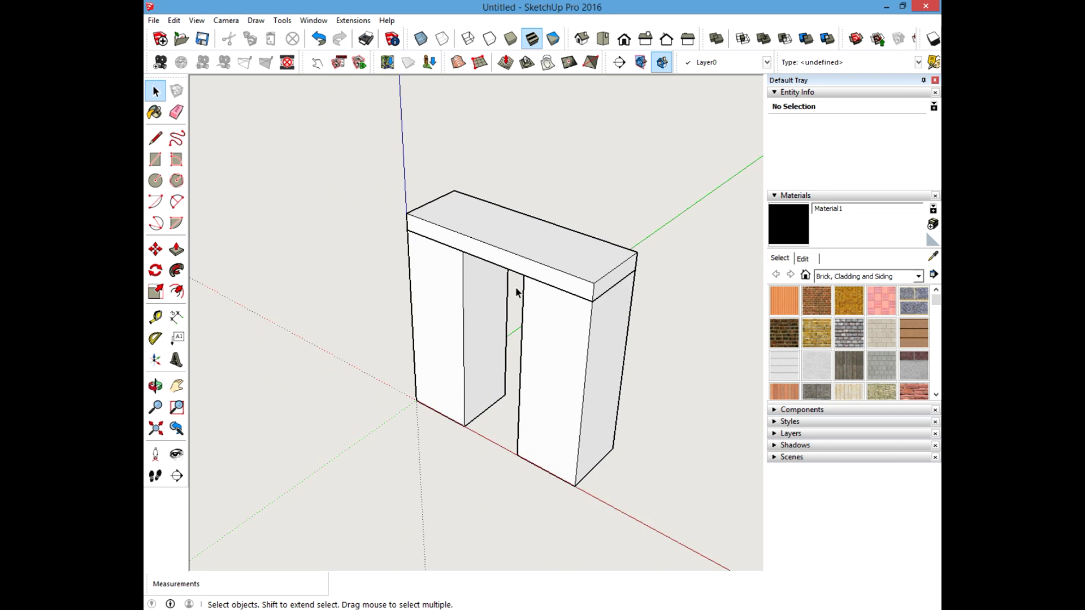
scroll(516, 290, "up", 3)
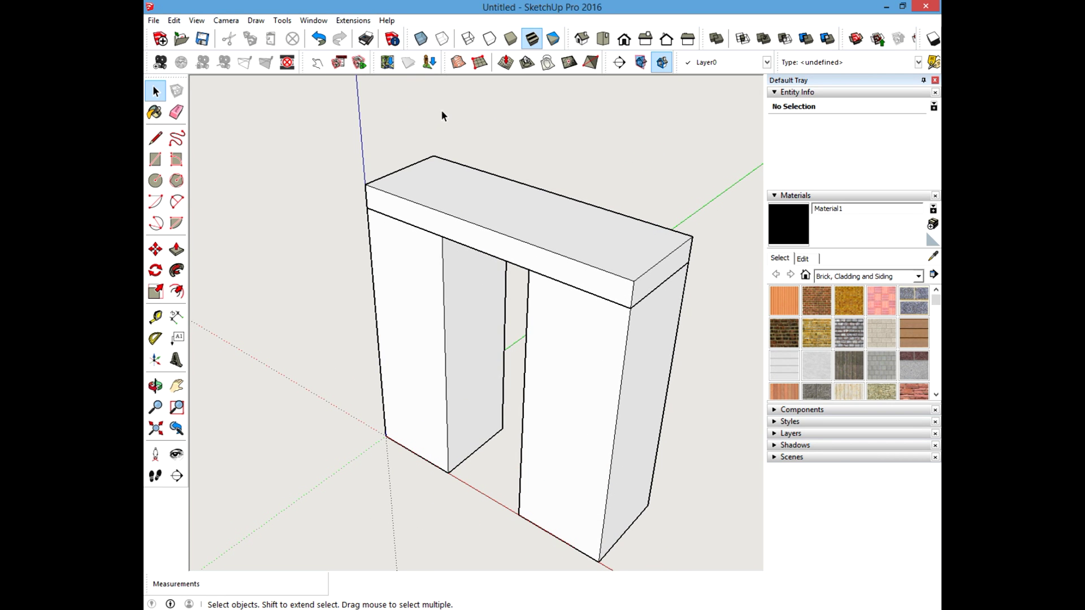
scroll(300, 212, "down", 2)
scroll(293, 227, "up", 2)
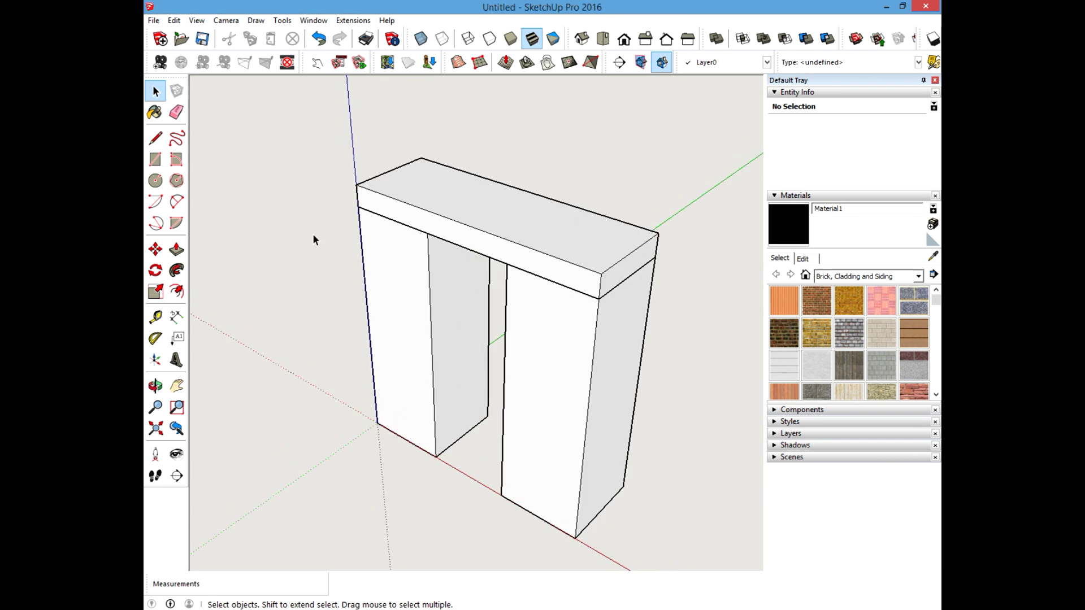
Step: Select the Table Top component to examine its entity information, and deselect it
left_click(474, 208)
scroll(469, 205, "down", 2)
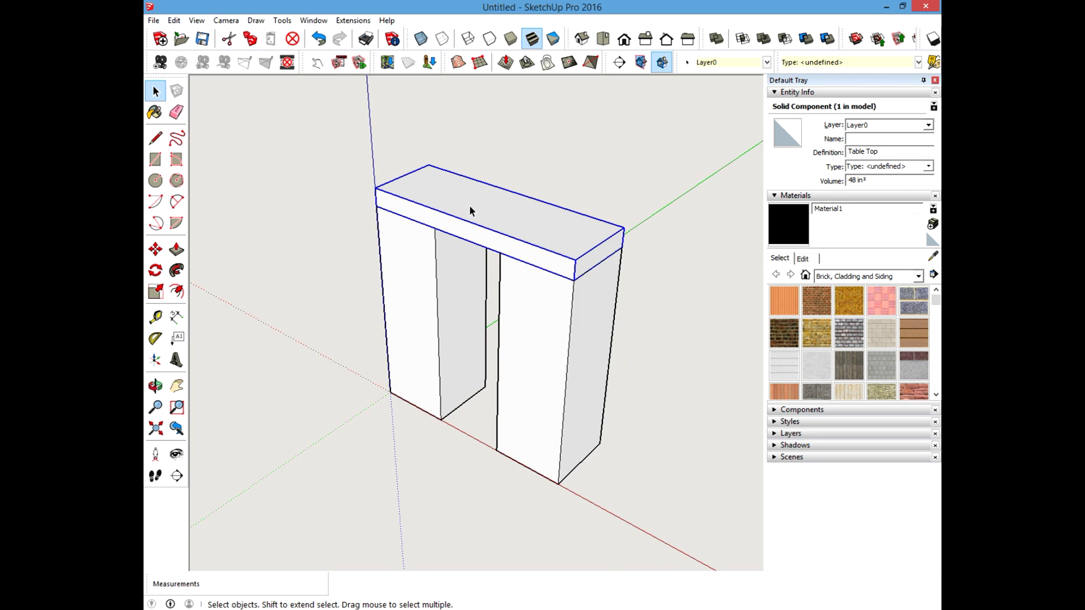
scroll(259, 169, "up", 2)
left_click(374, 145)
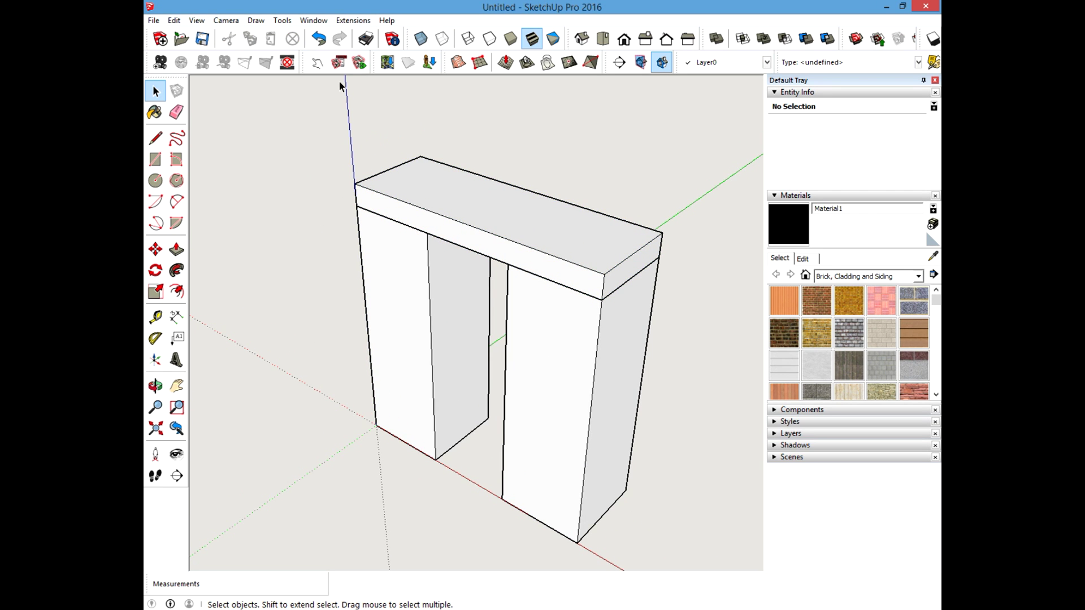
Step: Save the model under the file name Demo 2
left_click(153, 20)
left_click(171, 70)
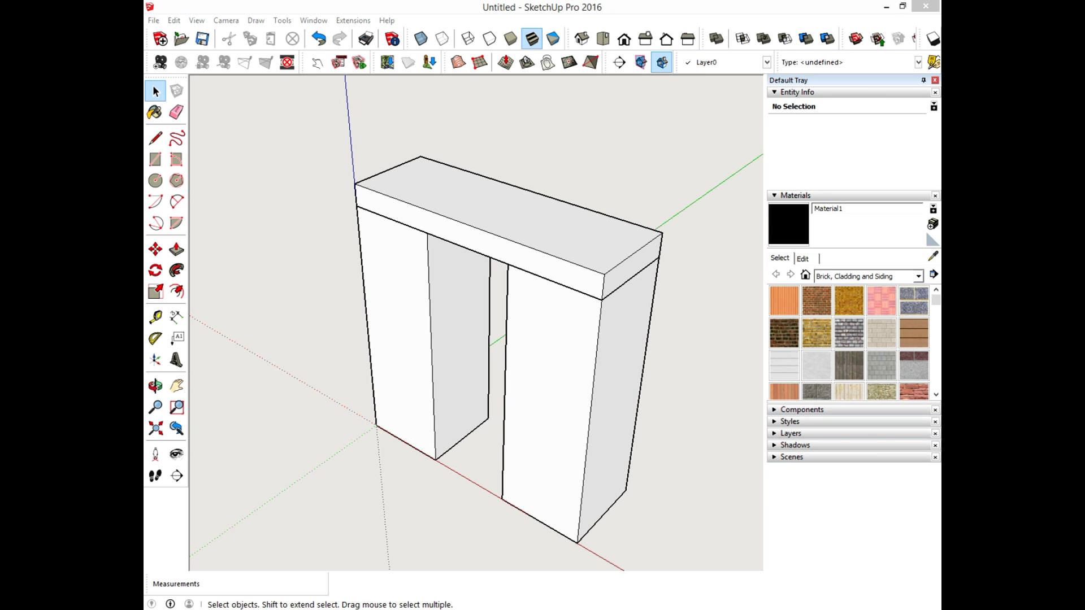
type("D2")
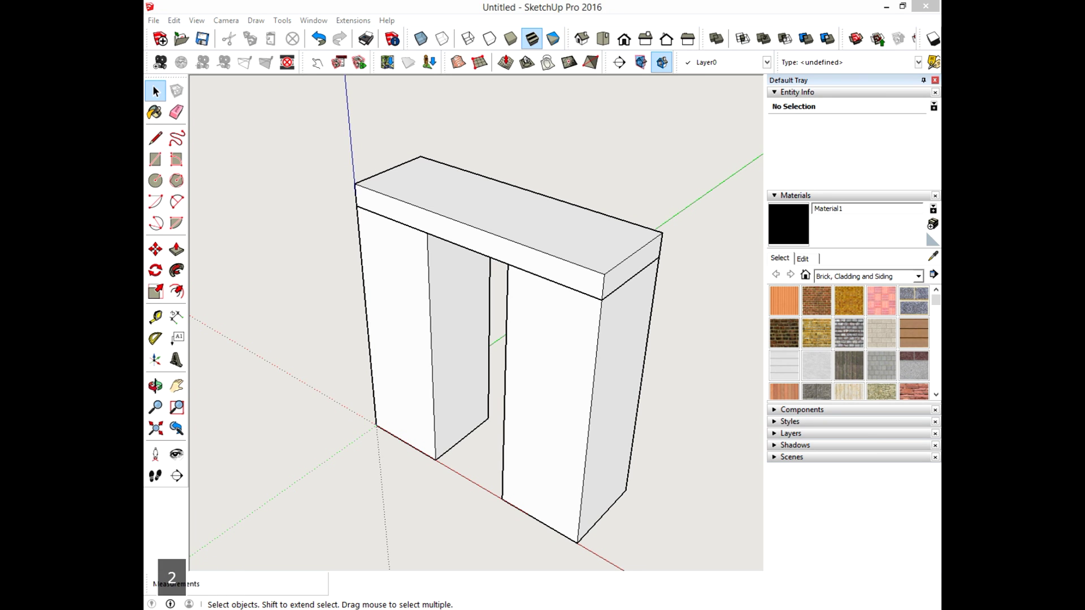
key("Return")
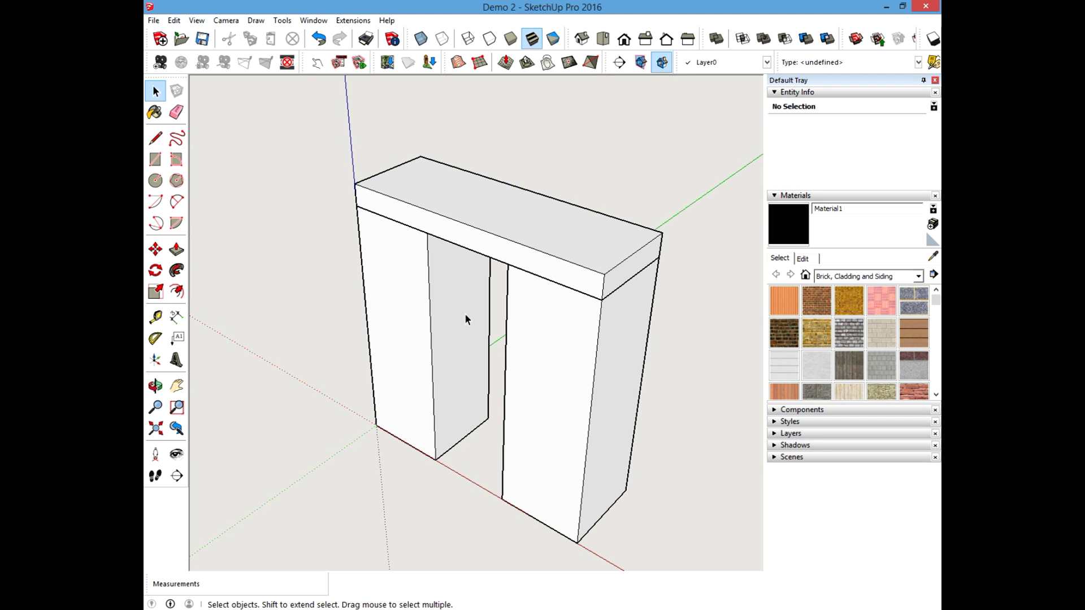
Step: Select the legs and the tabletop alternately to check each one's component definition, and clear the selection
left_click(412, 272)
left_click(492, 220)
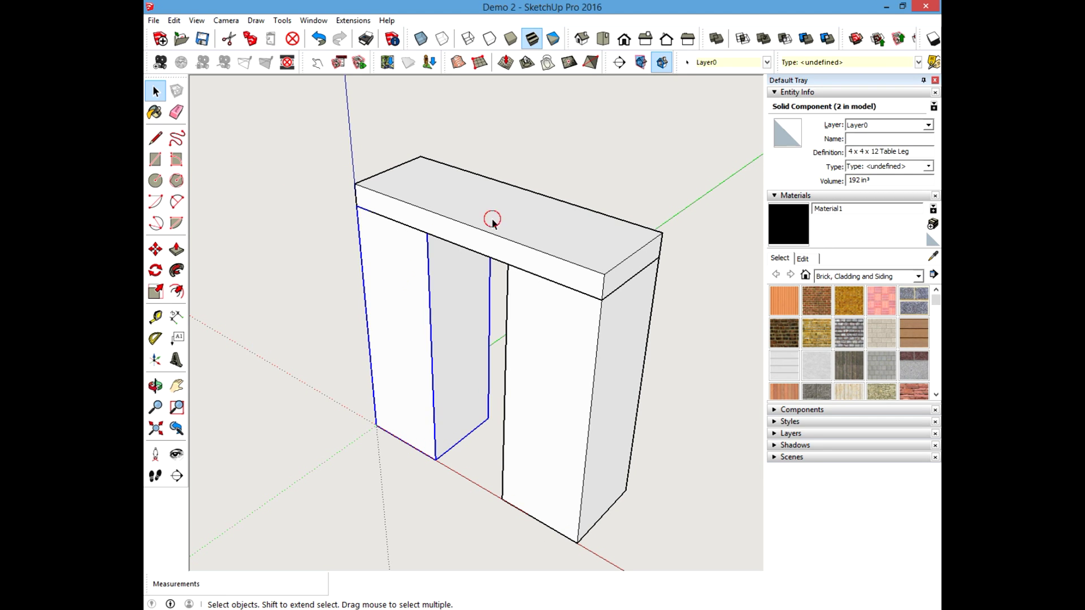
left_click(549, 304)
left_click(533, 249)
left_click(416, 286)
left_click(497, 228)
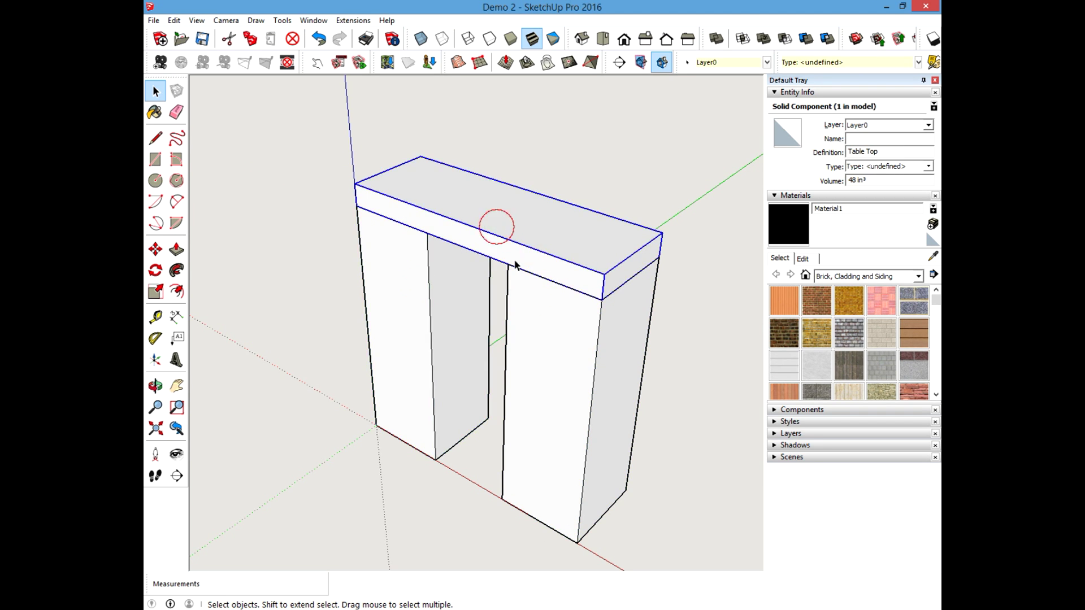
left_click(556, 310)
left_click(475, 227)
left_click(414, 282)
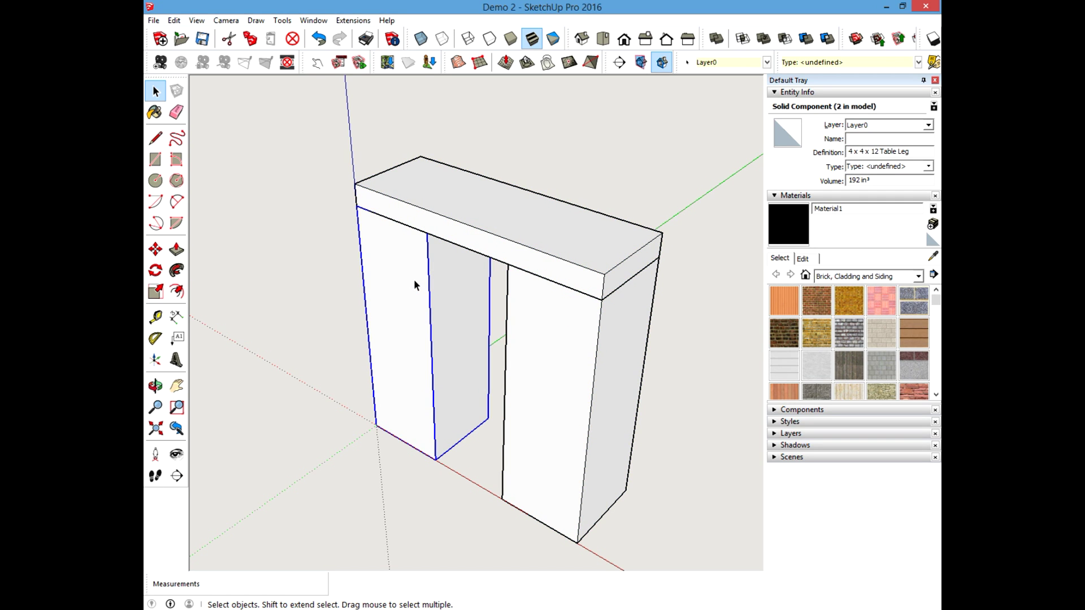
left_click(469, 226)
left_click(320, 232)
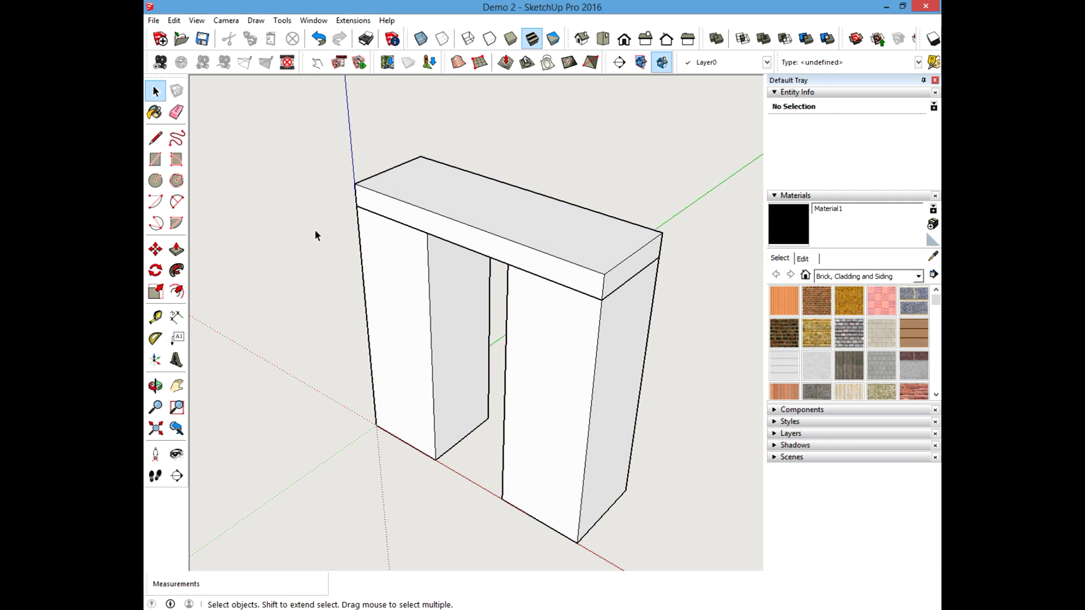
Step: Open the Save As option for the leg component at the origin, and deselect the leg
left_click(380, 261)
right_click(447, 278)
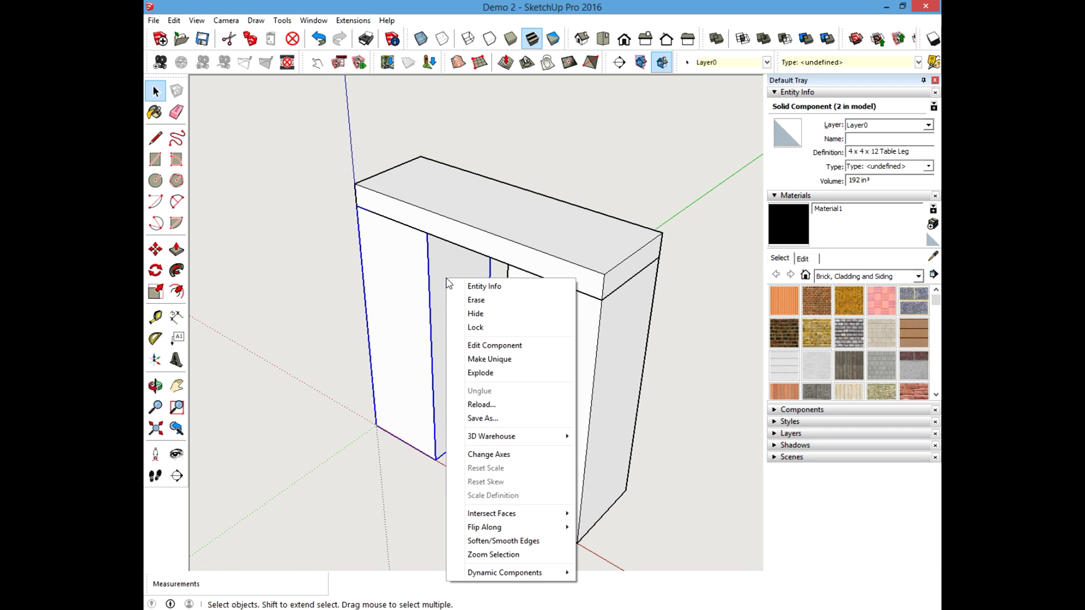
left_click(482, 419)
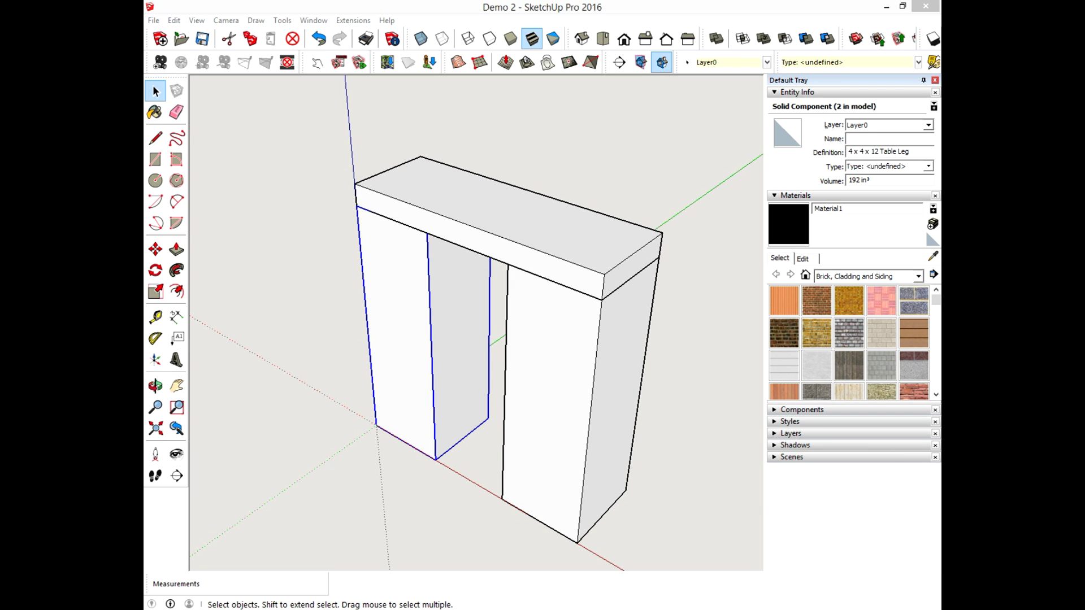
left_click(324, 168)
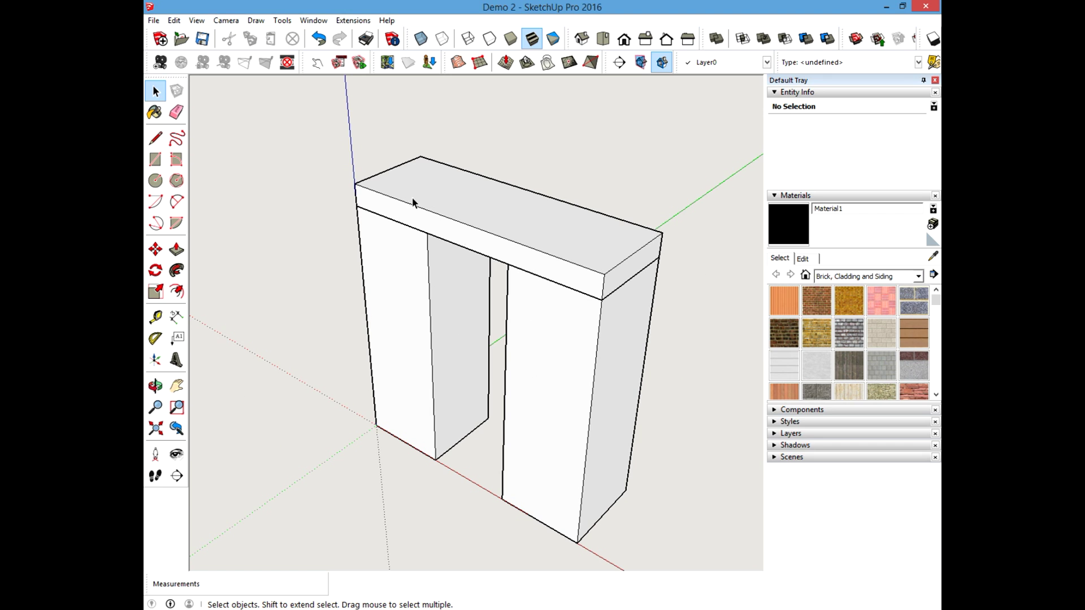
Step: Inspect the leg at the origin and the tabletop, including the leg's available component commands, and clear the selection
left_click(431, 312)
left_click(565, 261)
left_click(564, 261)
right_click(398, 302)
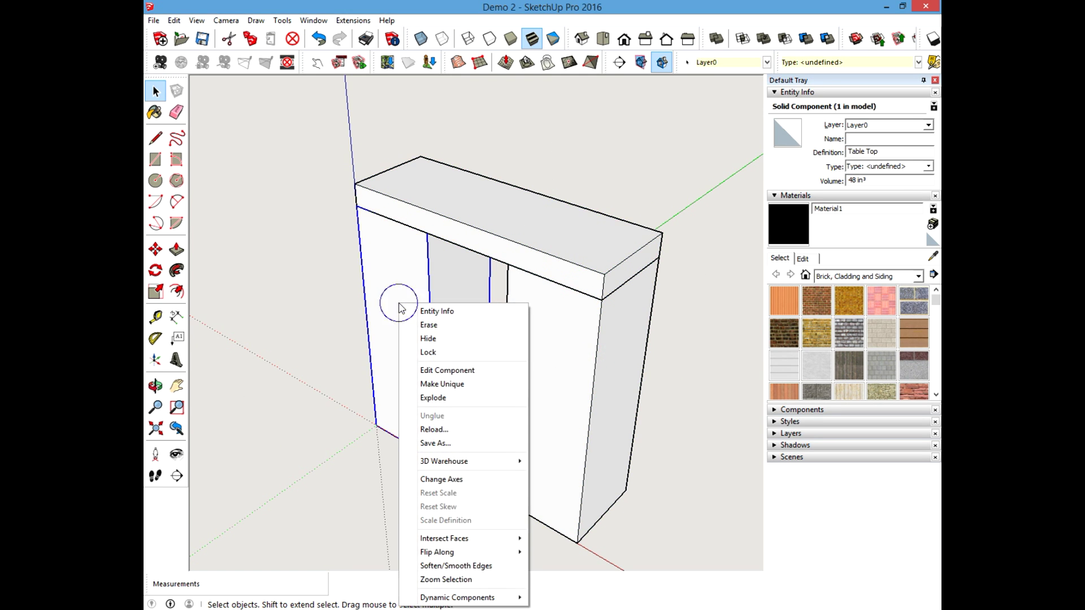
left_click(417, 310)
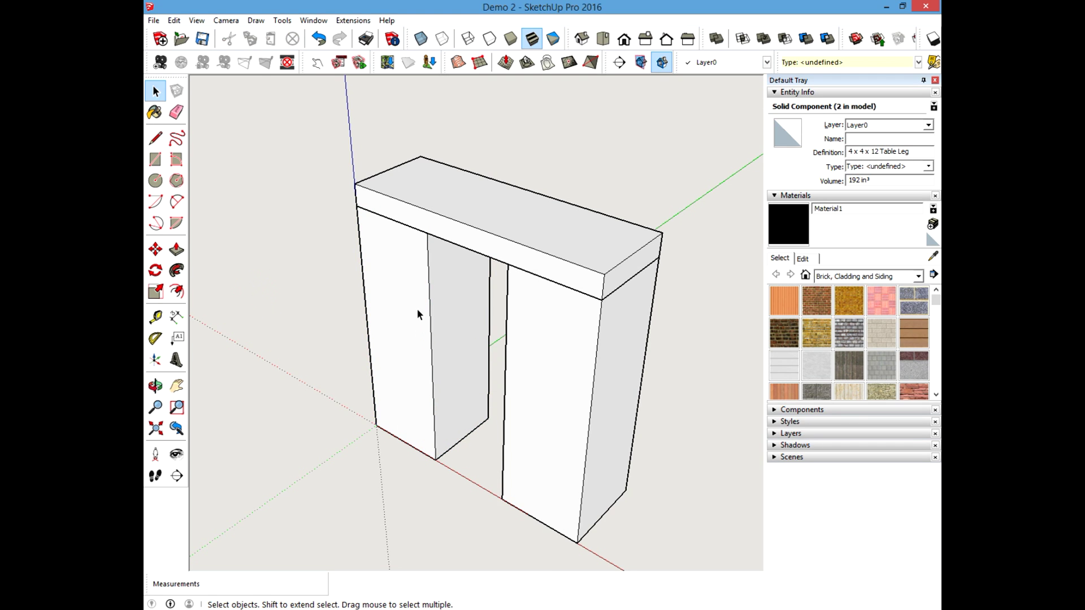
left_click(419, 304)
key("Escape")
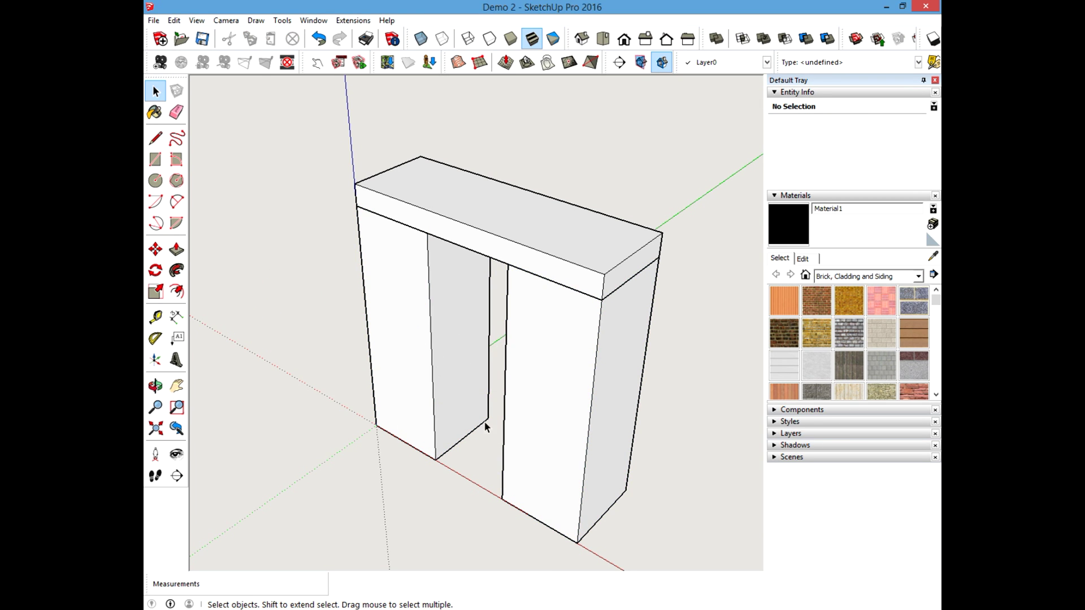
scroll(488, 435, "down", 3)
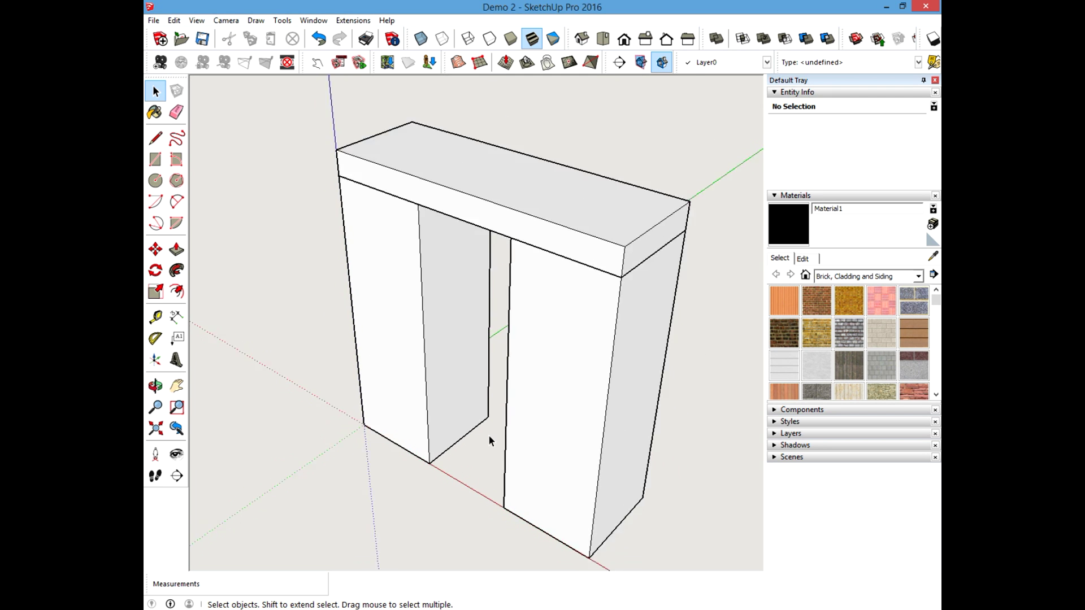
scroll(572, 264, "up", 2)
scroll(549, 304, "up", 2)
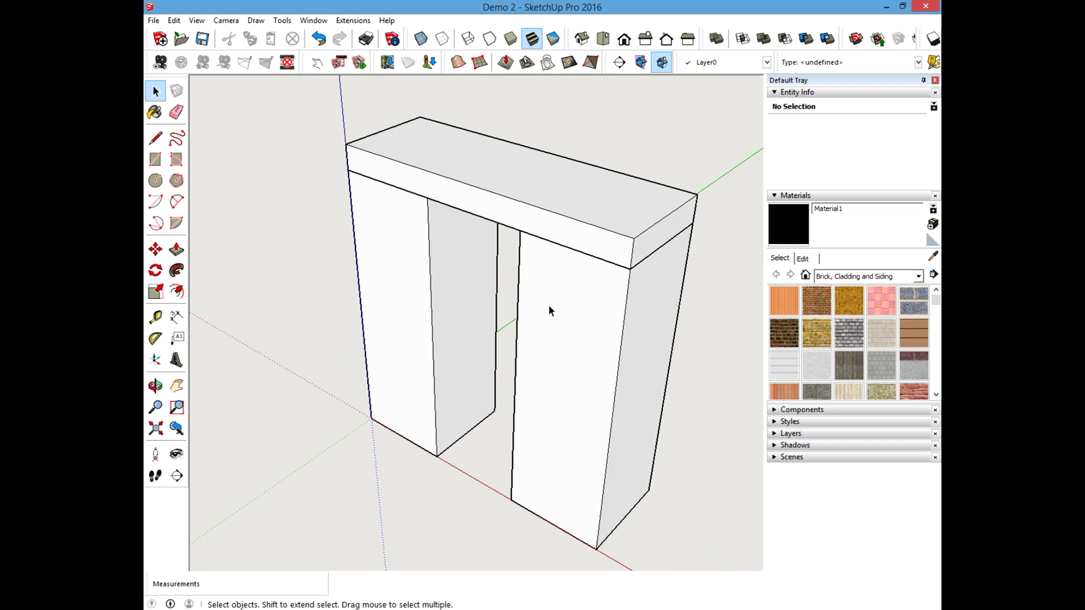
Step: Select the leg at the origin and the second leg in turn to check their component definition, and clear the selection
scroll(398, 442, "up", 2)
scroll(431, 426, "down", 1)
scroll(664, 468, "up", 2)
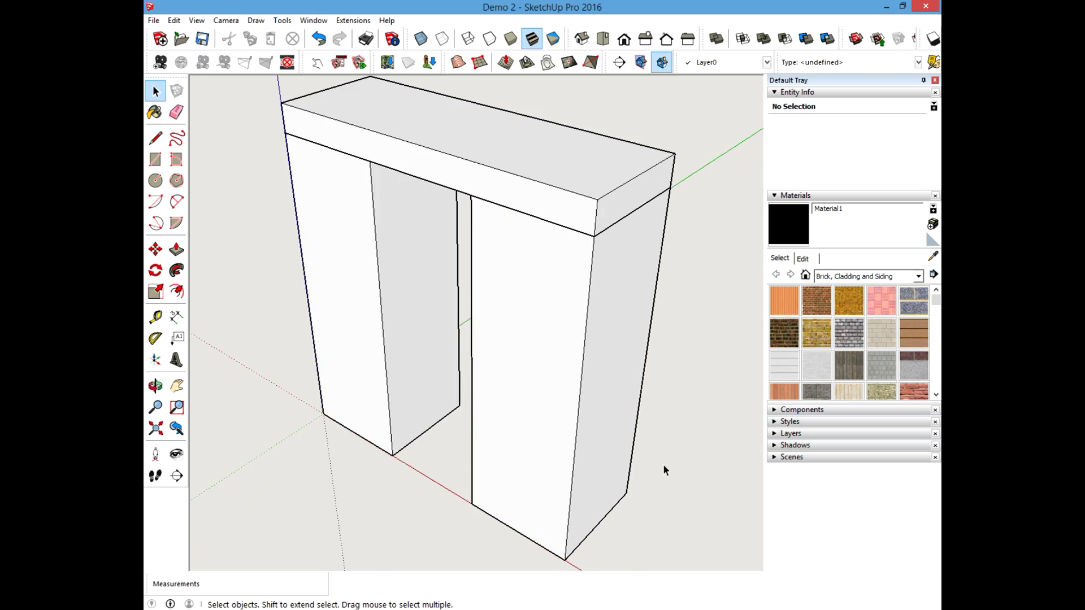
scroll(664, 468, "down", 3)
scroll(585, 442, "up", 3)
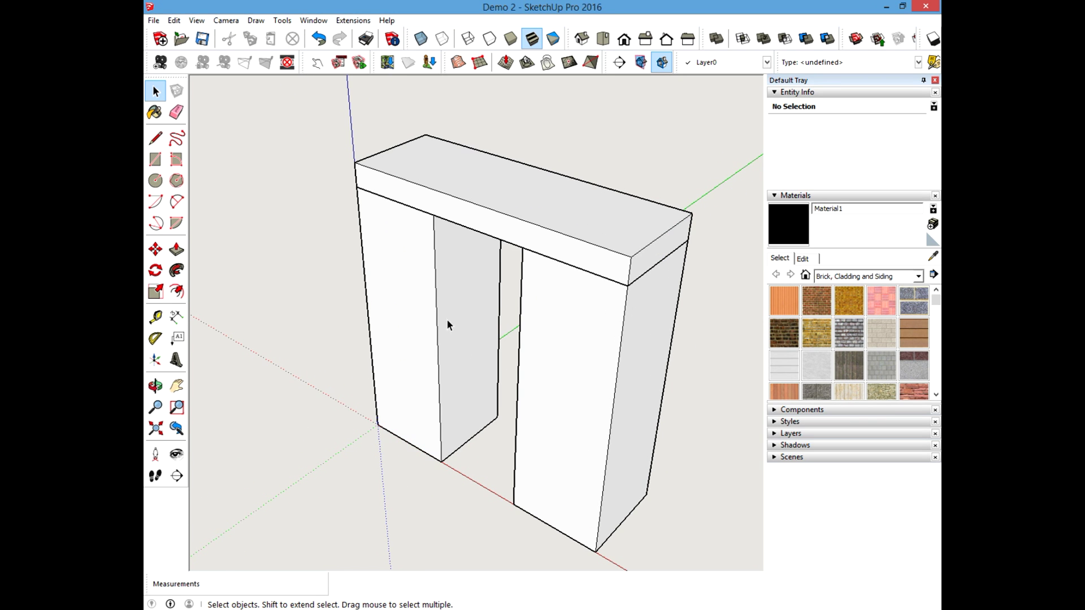
triple_click(459, 332)
left_click(591, 452)
scroll(591, 456, "down", 2)
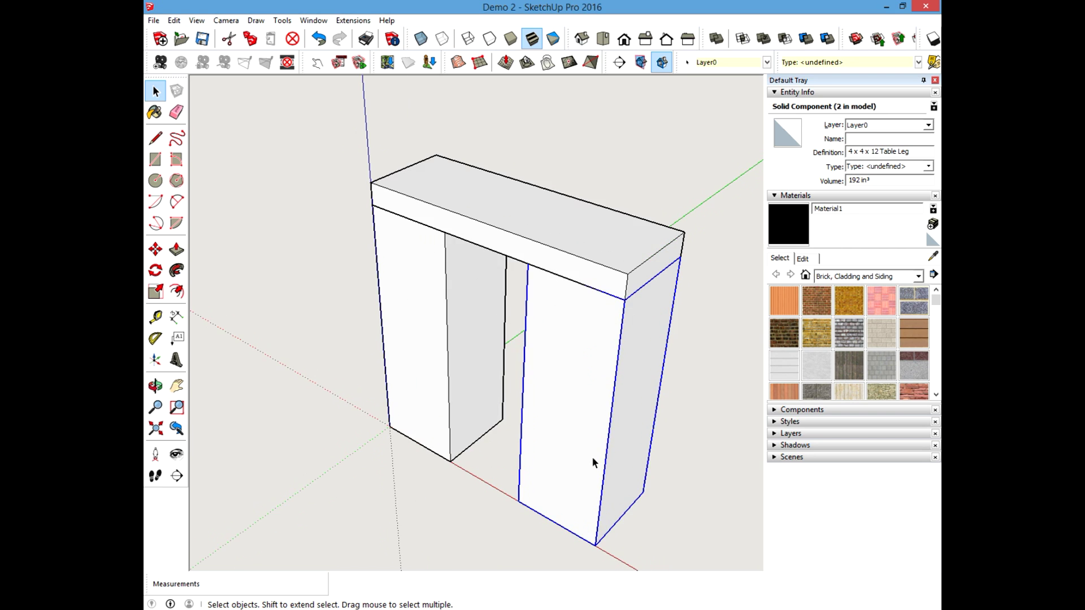
left_click(222, 278)
Step: Review the component commands available for the leg at the origin, and leave it unselected
scroll(335, 258, "down", 2)
scroll(421, 276, "up", 1)
scroll(375, 282, "up", 1)
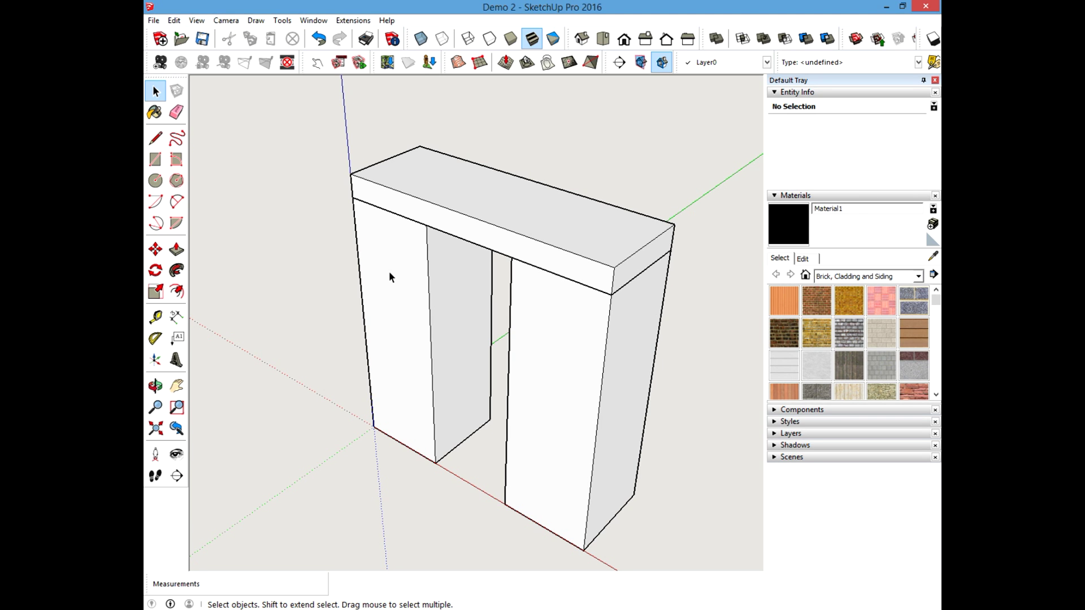
right_click(414, 274)
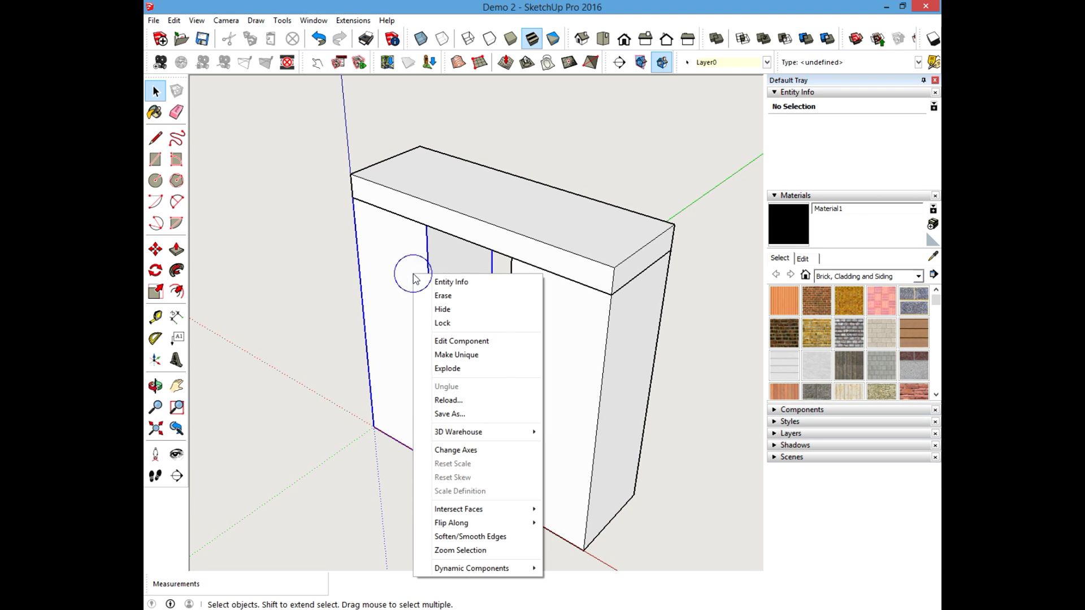
left_click(318, 338)
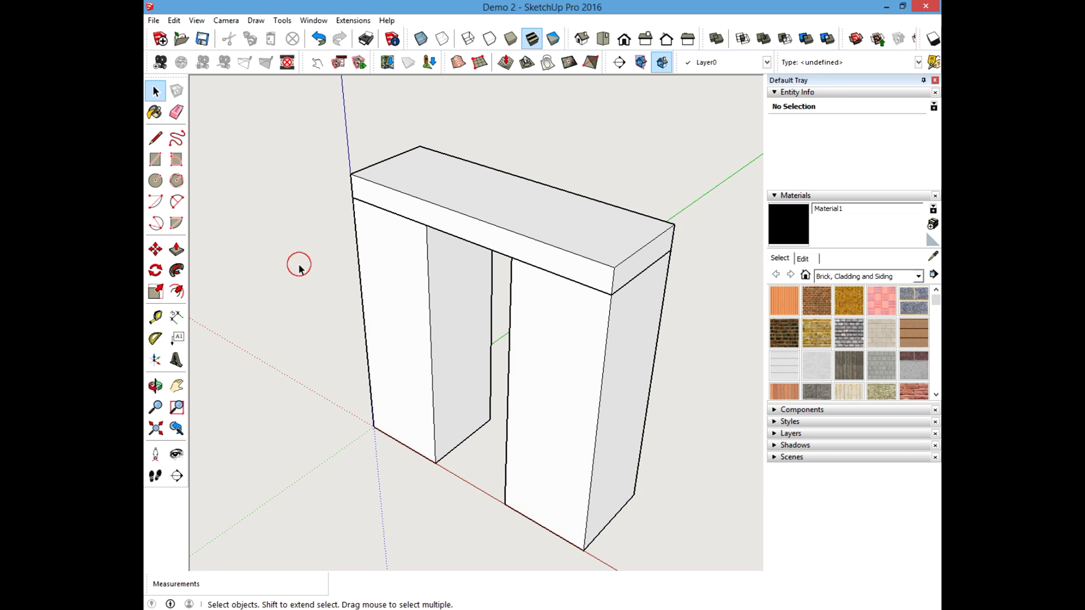
scroll(459, 353, "down", 2)
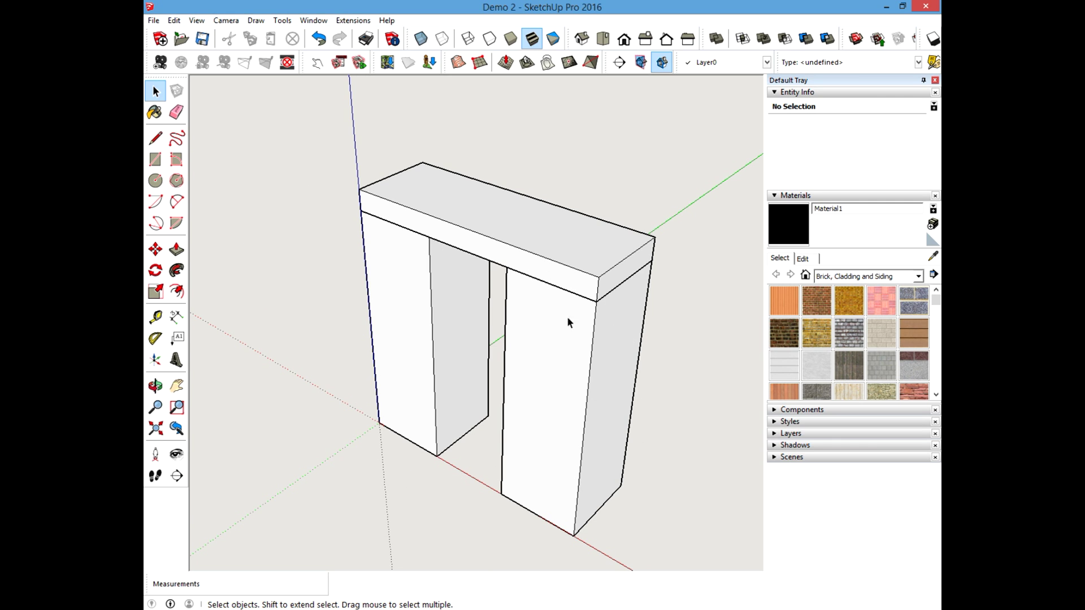
scroll(621, 323, "down", 2)
scroll(621, 323, "up", 3)
scroll(477, 196, "down", 3)
scroll(447, 230, "up", 1)
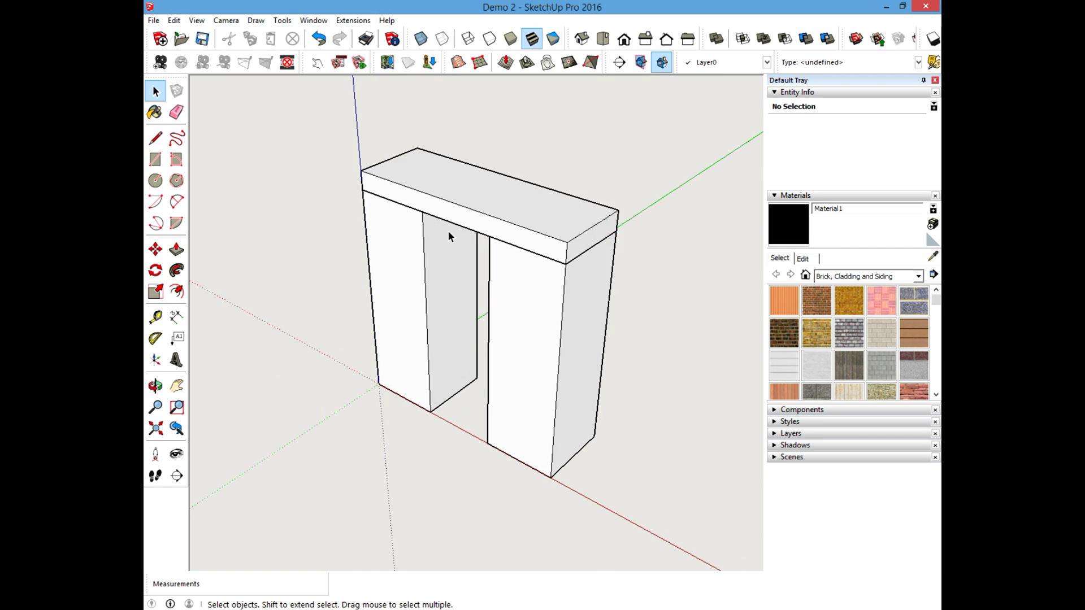
scroll(646, 424, "down", 2)
scroll(631, 435, "up", 2)
scroll(545, 375, "down", 2)
scroll(535, 367, "up", 2)
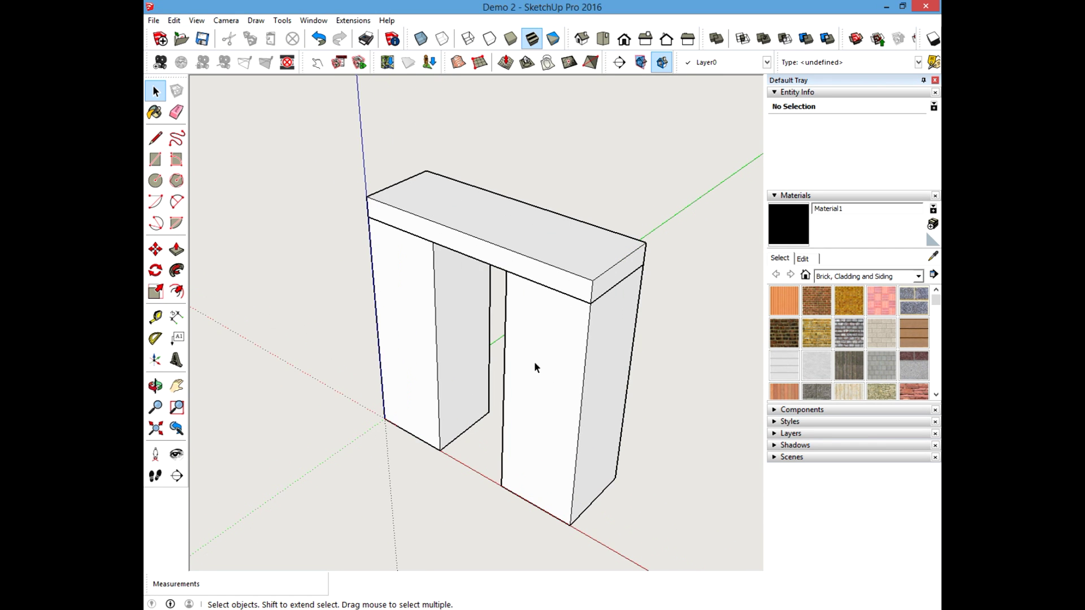
scroll(565, 297, "down", 1)
scroll(554, 344, "up", 2)
scroll(565, 361, "down", 1)
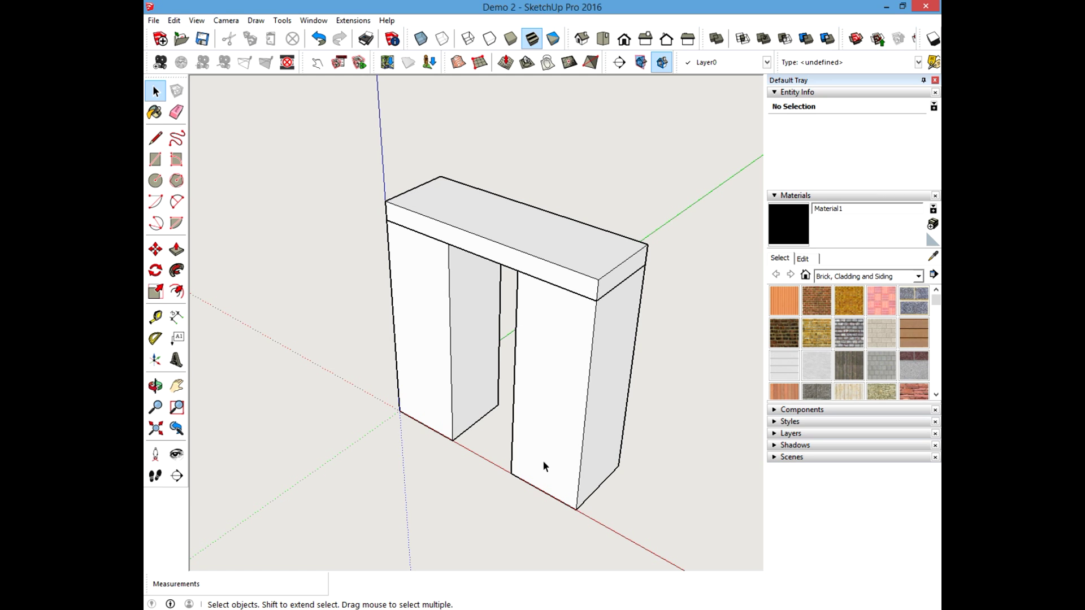
scroll(529, 420, "down", 3)
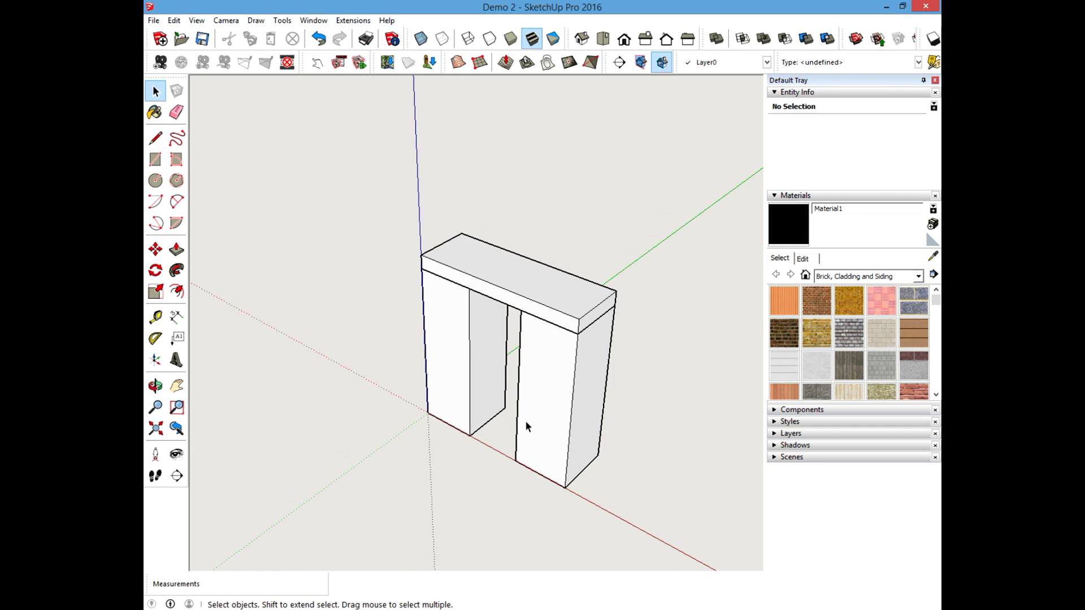
Step: Select the tabletop to check its component definition and volume, and clear the selection
scroll(525, 421, "up", 3)
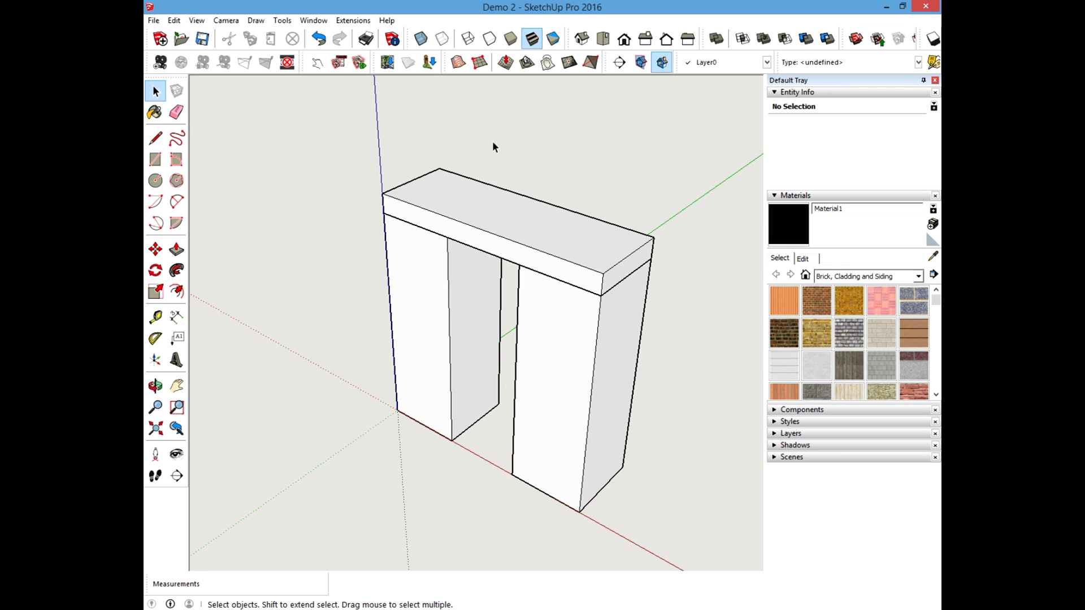
left_click(565, 264)
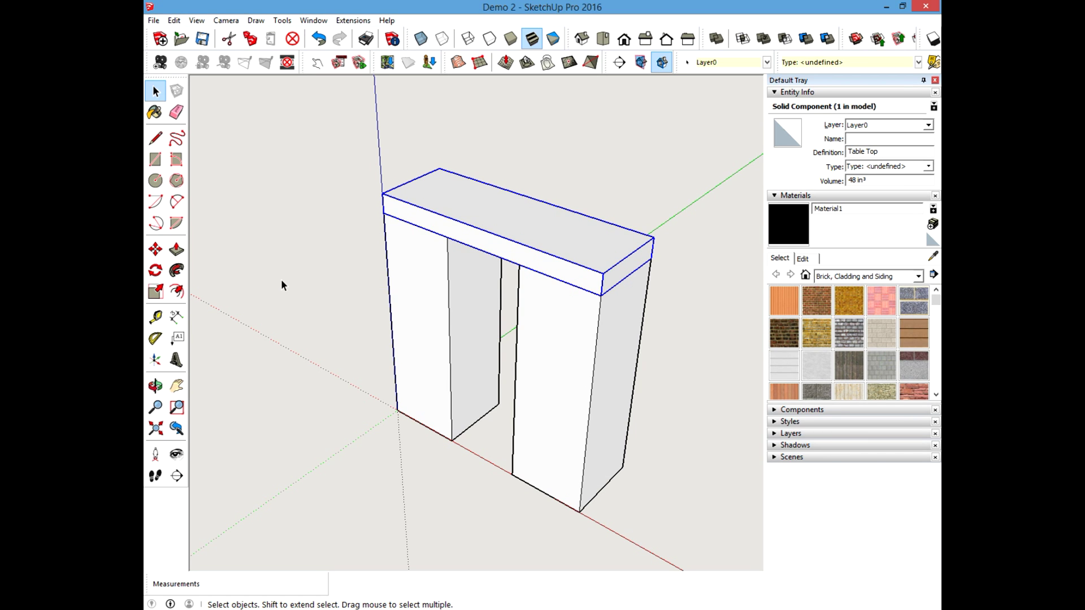
left_click(318, 269)
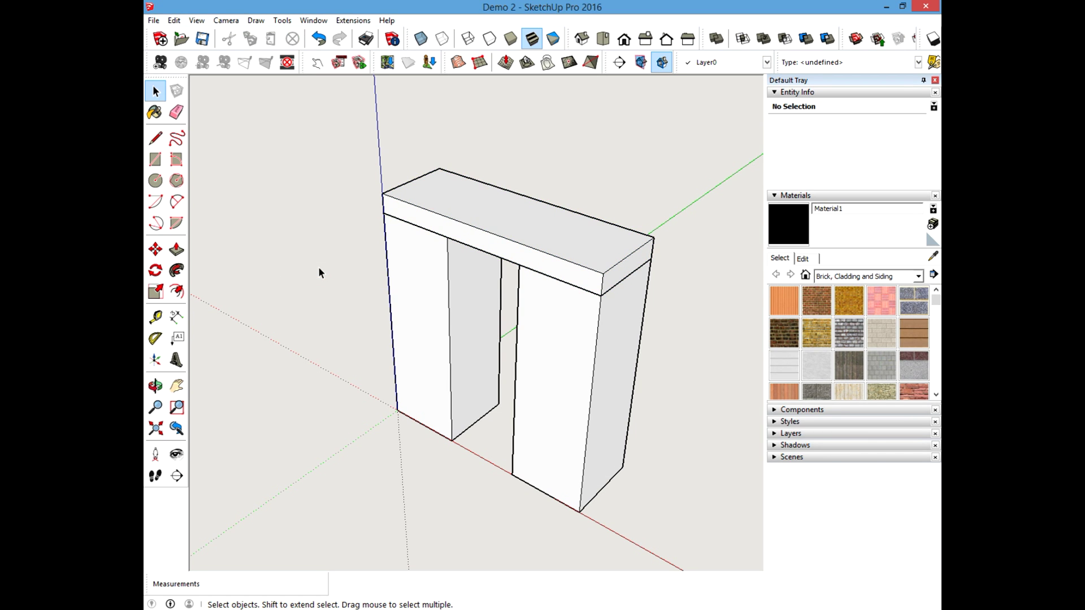